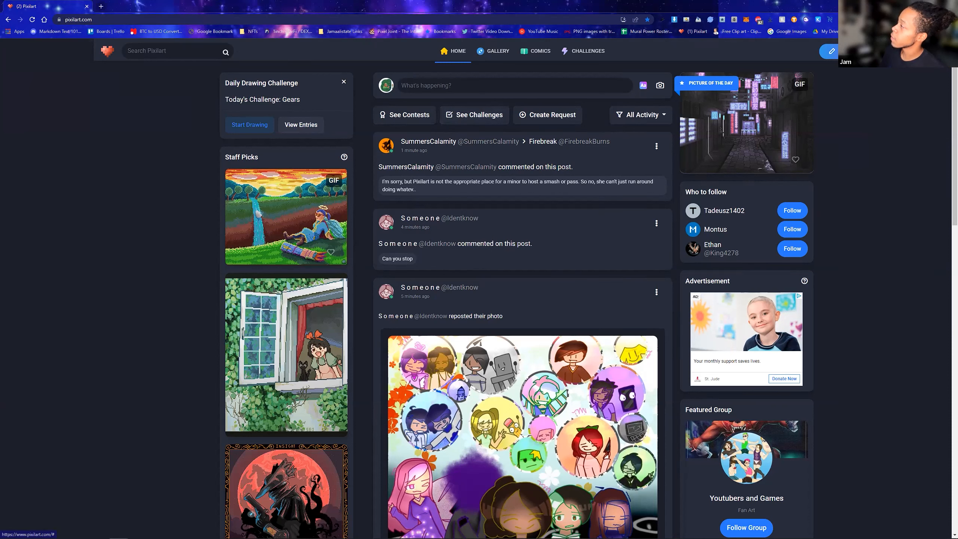
# Open the drawing editor, dismissing the new-drawing dialog and the advertisement
pyautogui.click(830, 52)
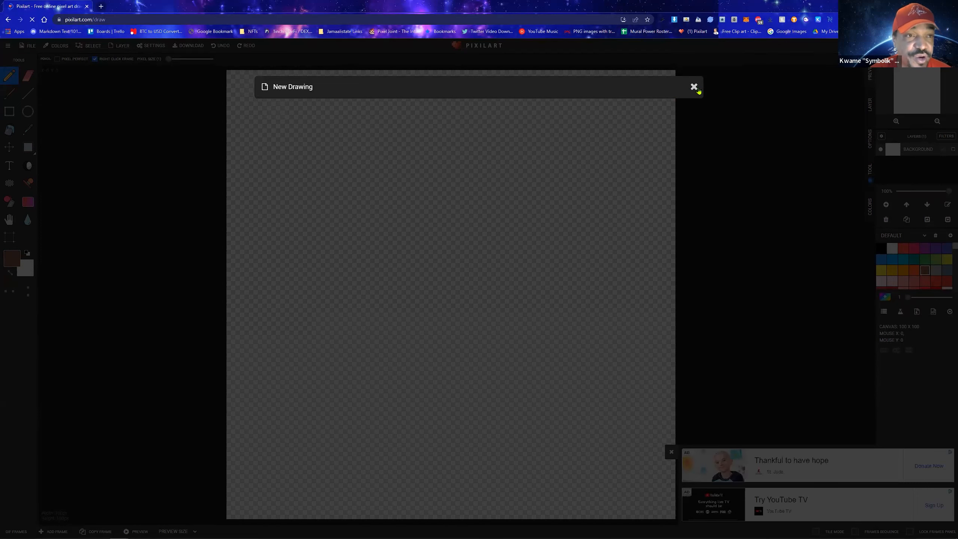
pyautogui.click(698, 90)
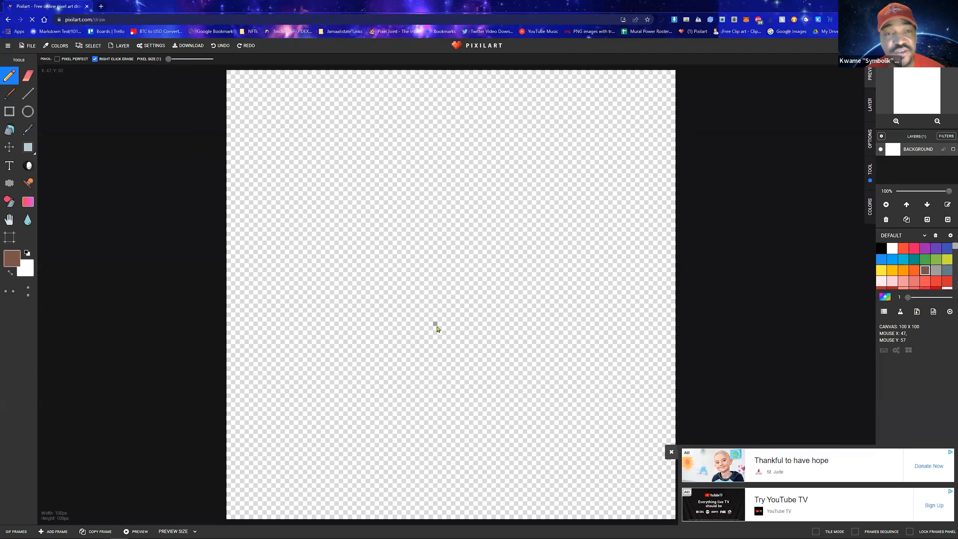
pyautogui.click(671, 452)
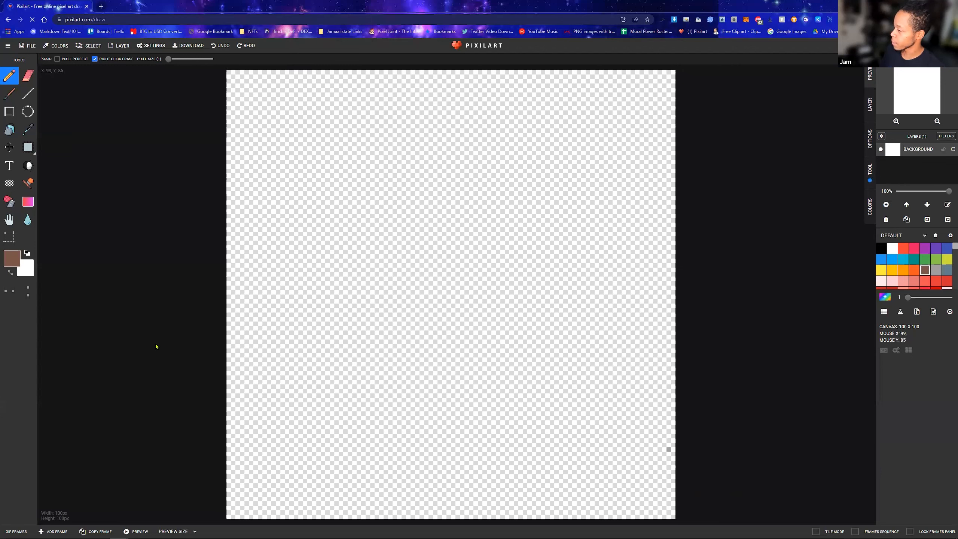
# Start a new blank drawing from the 256x144 canvas preset, clearing the existing canvas
pyautogui.click(33, 50)
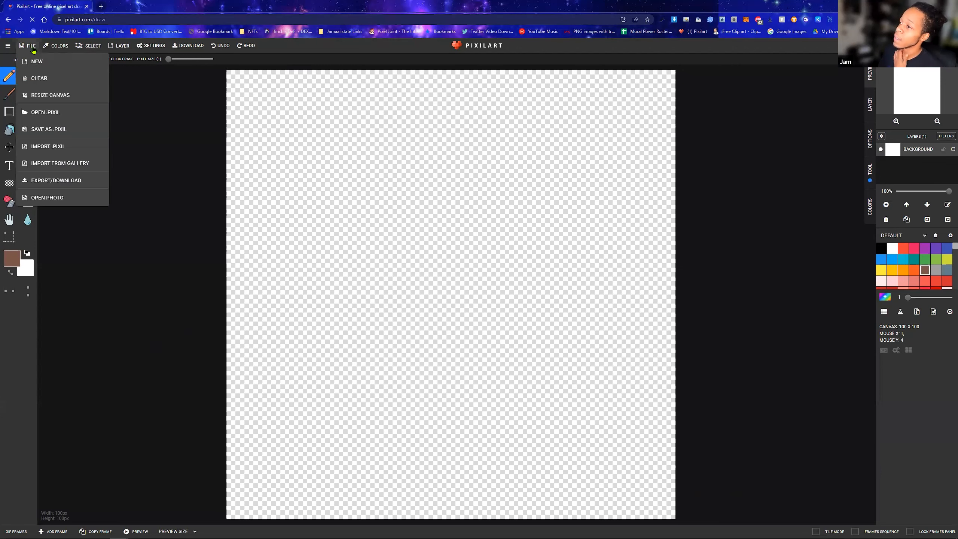
pyautogui.click(43, 71)
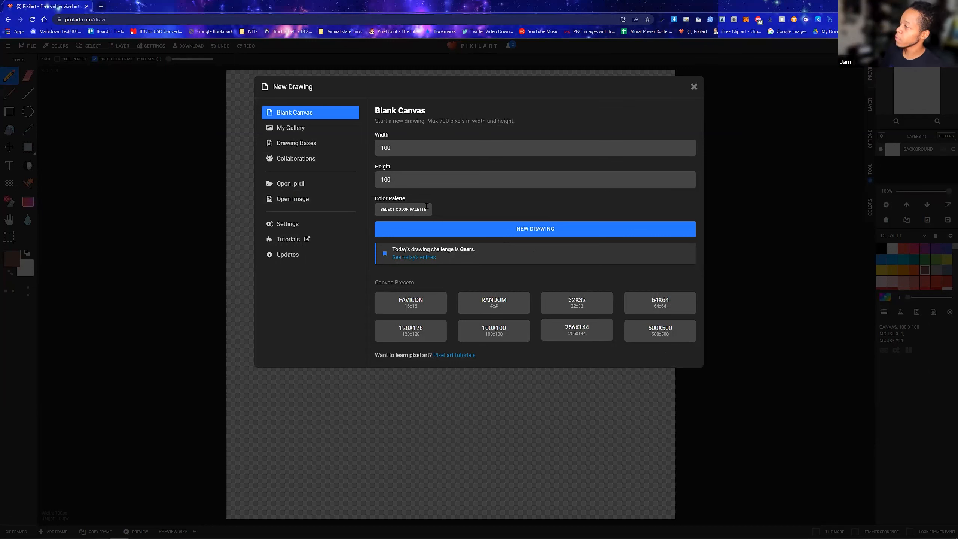
pyautogui.click(406, 149)
pyautogui.press('BackSpace')
pyautogui.press('BackSpace')
pyautogui.press('BackSpace')
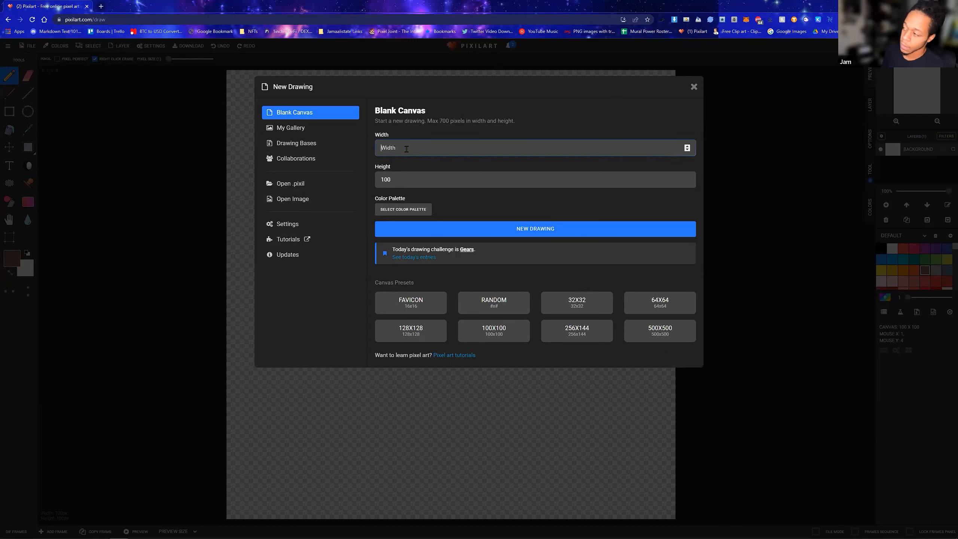
pyautogui.click(586, 329)
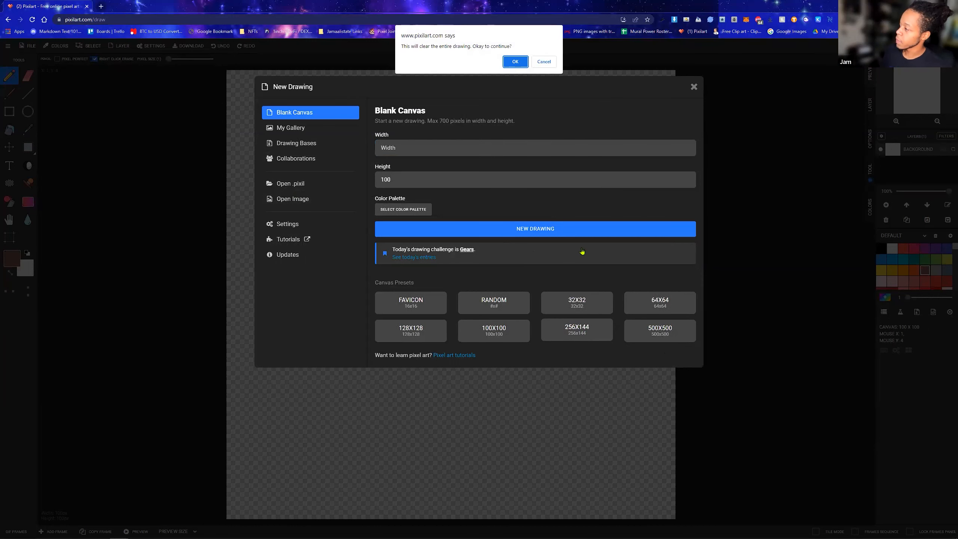
pyautogui.click(512, 62)
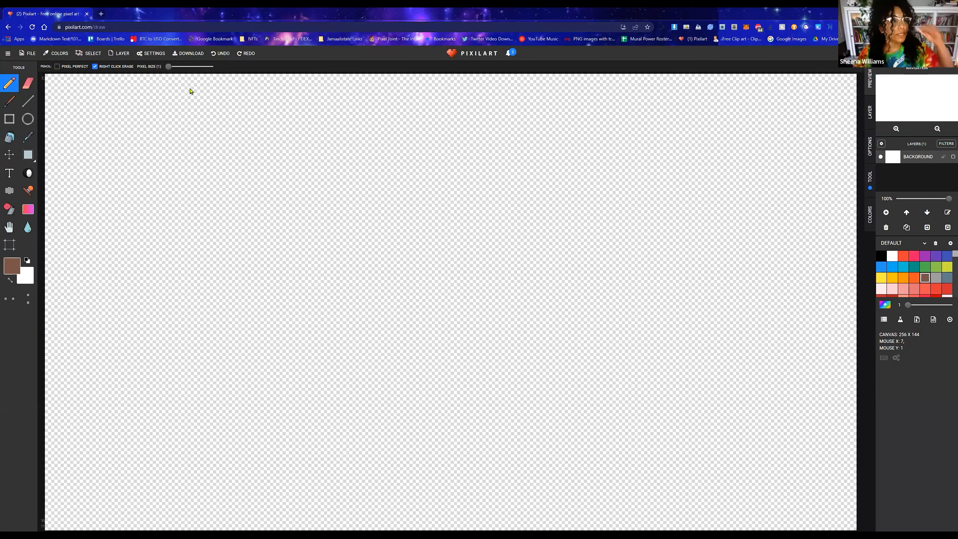
# Set the pencil's pixel size to 22
pyautogui.click(13, 57)
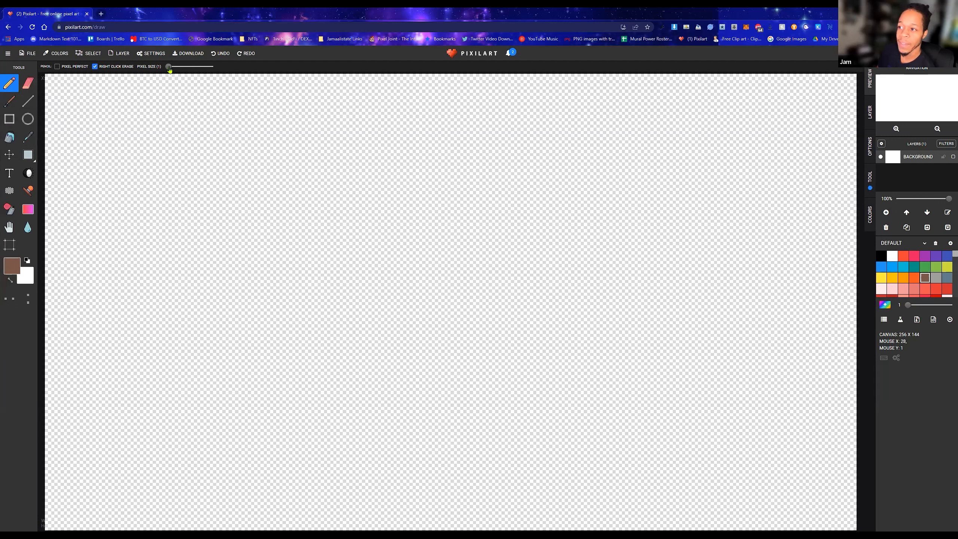
pyautogui.moveTo(169, 70); pyautogui.dragTo(209, 68)
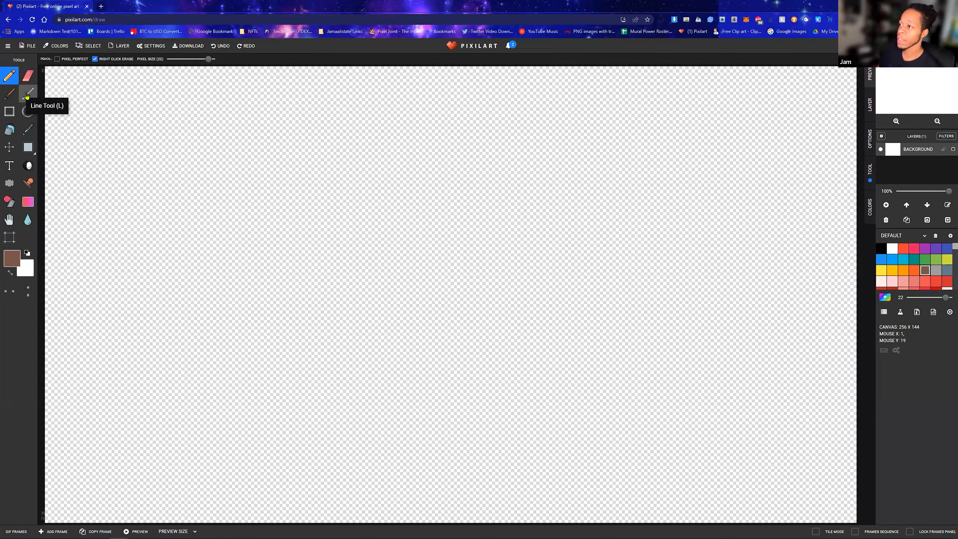
pyautogui.click(27, 95)
# Fill the whole canvas with a periwinkle blue from the default palette using the Bucket tool
pyautogui.click(13, 130)
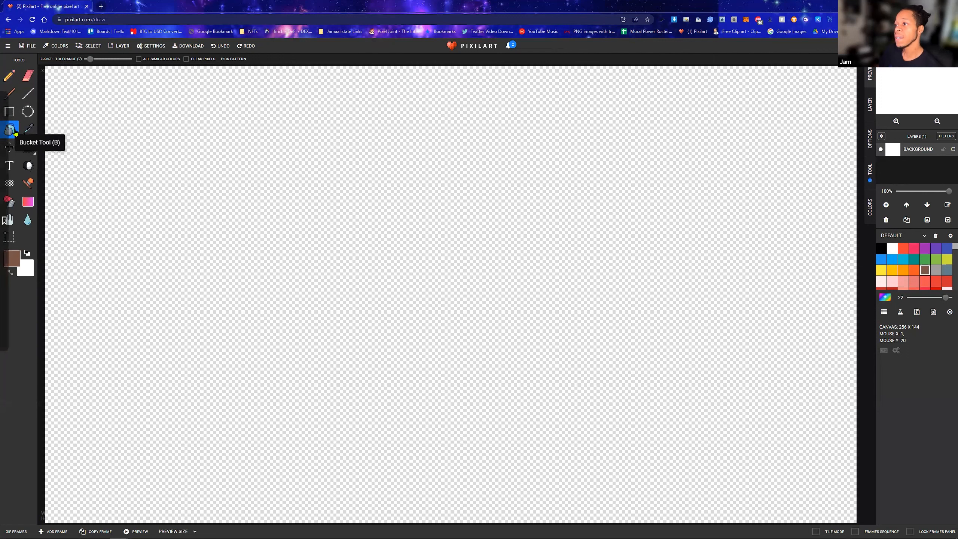
pyautogui.scroll(-3, 908, 279)
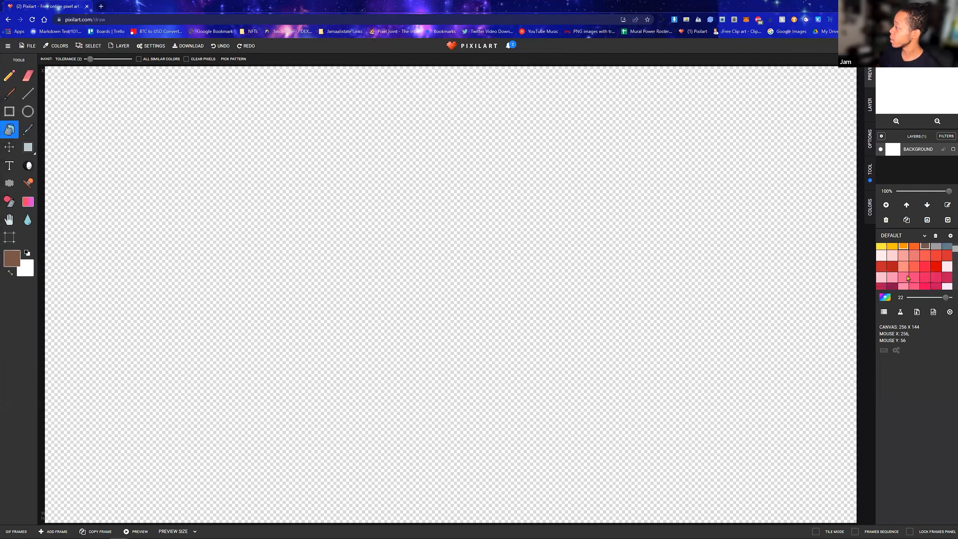
pyautogui.scroll(-3, 915, 260)
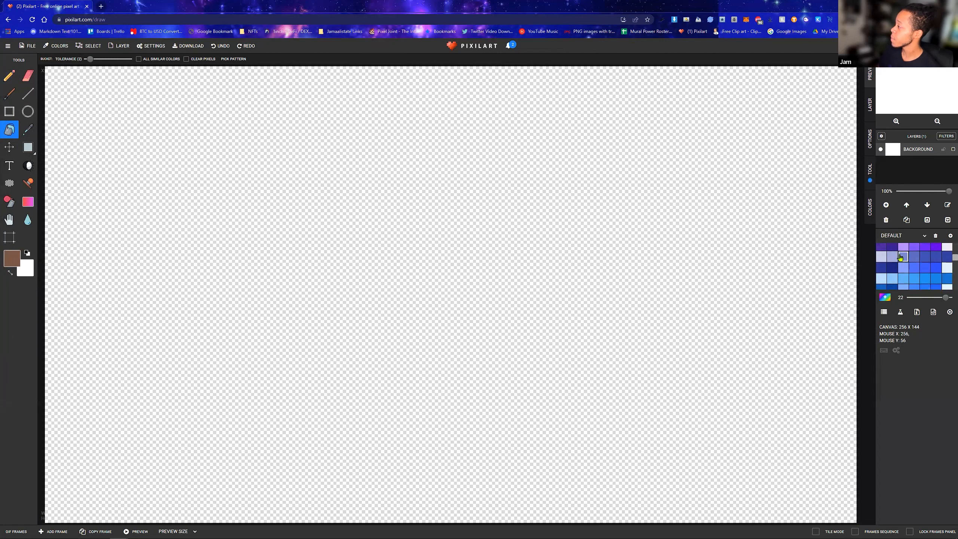
pyautogui.click(902, 257)
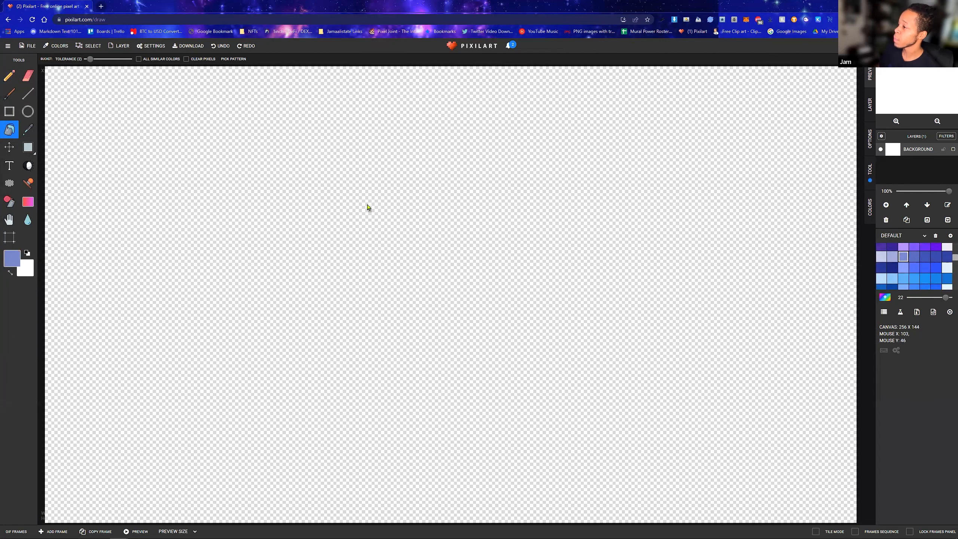
pyautogui.click(369, 208)
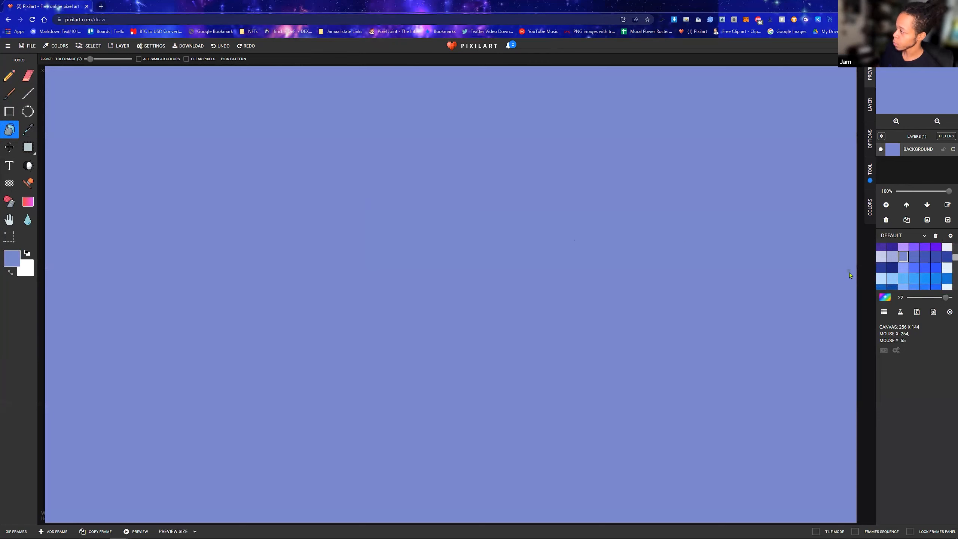
# Draw a tall unfilled rectangle left of the canvas center in dark brown with a pixel size of 1
pyautogui.scroll(-3, 919, 271)
pyautogui.scroll(-3, 913, 269)
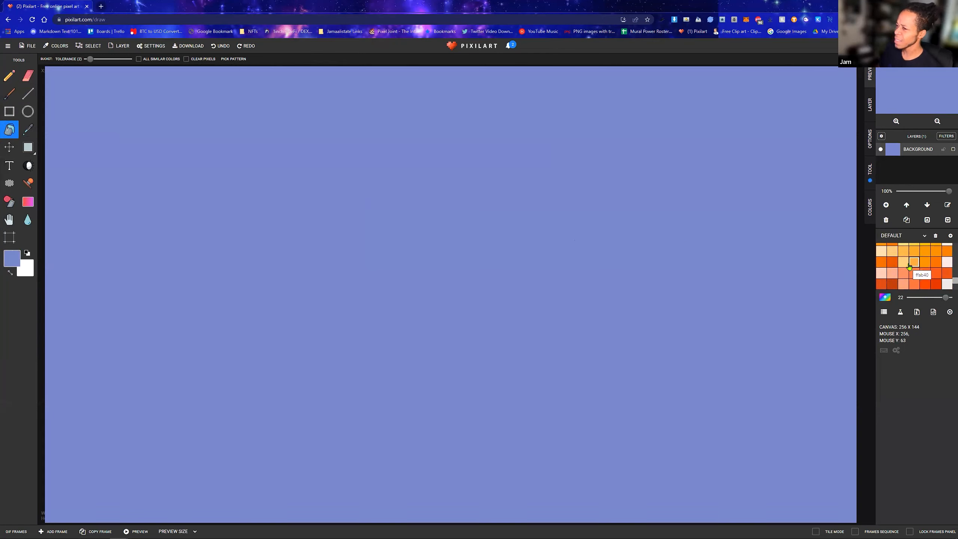
pyautogui.scroll(-3, 910, 268)
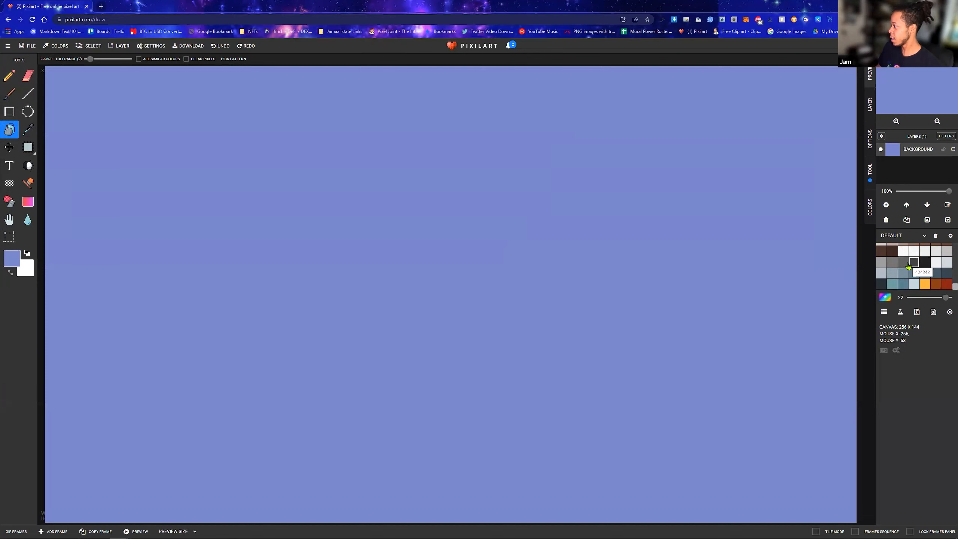
pyautogui.scroll(3, 909, 266)
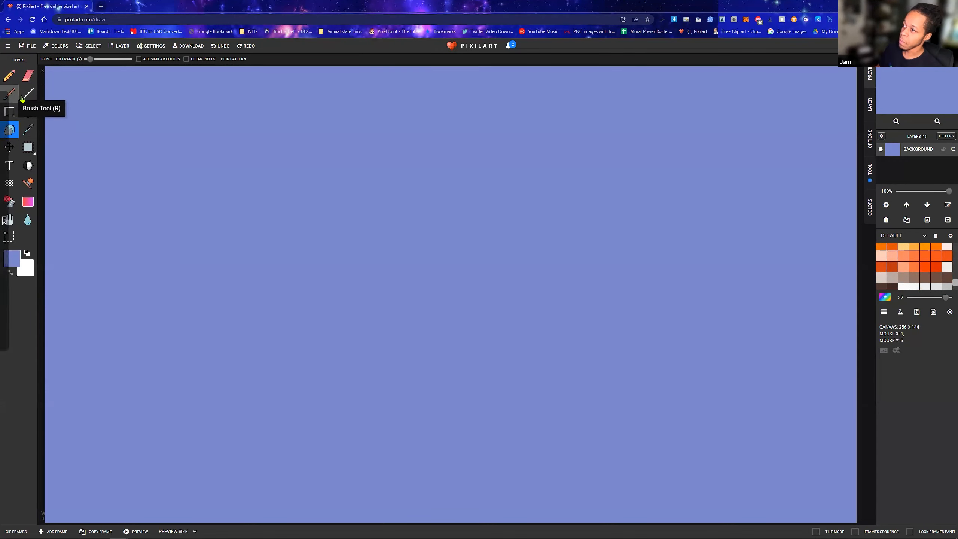
pyautogui.click(9, 111)
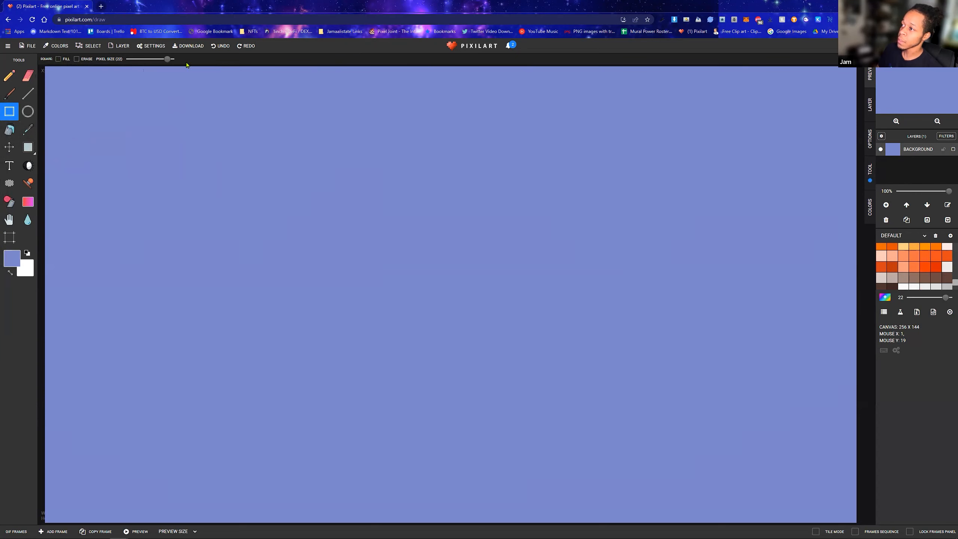
pyautogui.moveTo(167, 58); pyautogui.dragTo(128, 63)
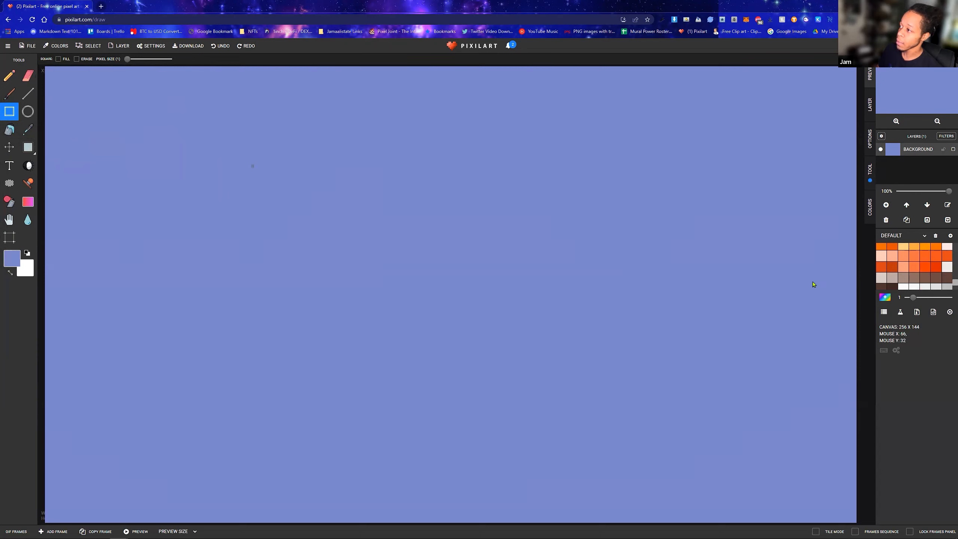
pyautogui.click(892, 287)
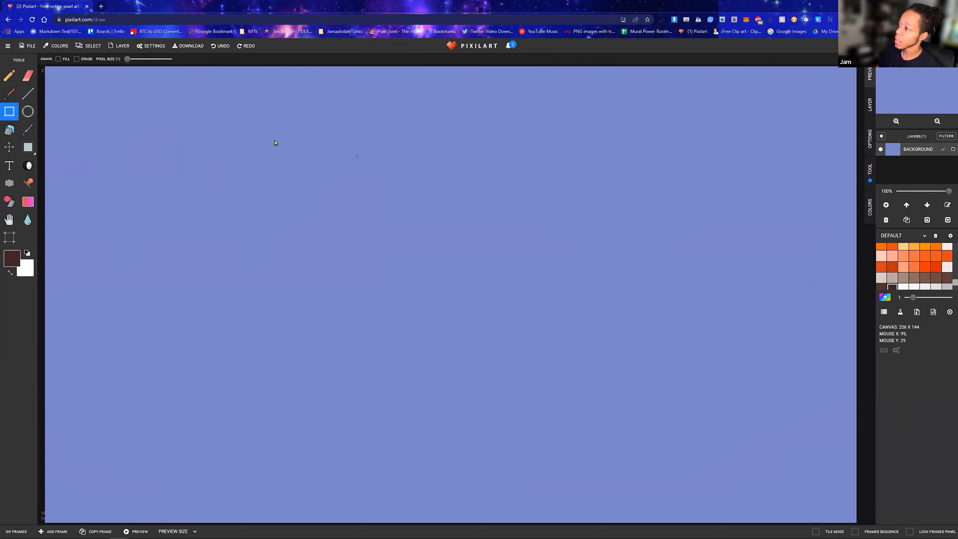
pyautogui.moveTo(305, 144); pyautogui.dragTo(471, 389)
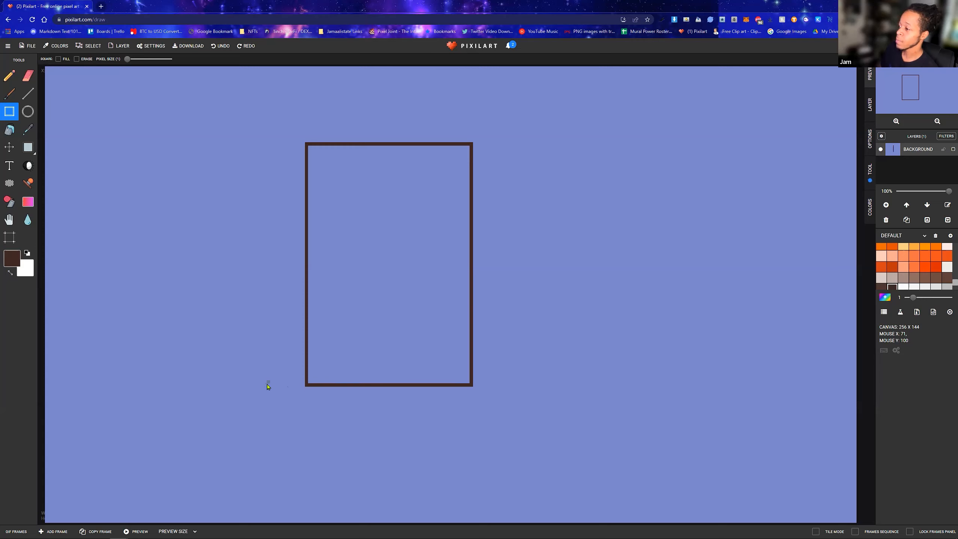
# Draw a ground line along the tall rectangle's base and a narrower rectangle of equal height against its right side
pyautogui.moveTo(261, 389)
pyautogui.mouseDown()
pyautogui.moveTo(710, 389)
pyautogui.moveTo(244, 376)
pyautogui.moveTo(227, 166)
pyautogui.moveTo(270, 113)
pyautogui.moveTo(263, 107)
pyautogui.moveTo(283, 265)
pyautogui.moveTo(348, 391)
pyautogui.moveTo(582, 349)
pyautogui.moveTo(683, 473)
pyautogui.moveTo(531, 471)
pyautogui.moveTo(586, 443)
pyautogui.moveTo(672, 426)
pyautogui.moveTo(689, 385)
pyautogui.moveTo(589, 387)
pyautogui.moveTo(589, 444)
pyautogui.moveTo(599, 386)
pyautogui.moveTo(573, 387)
pyautogui.mouseUp()
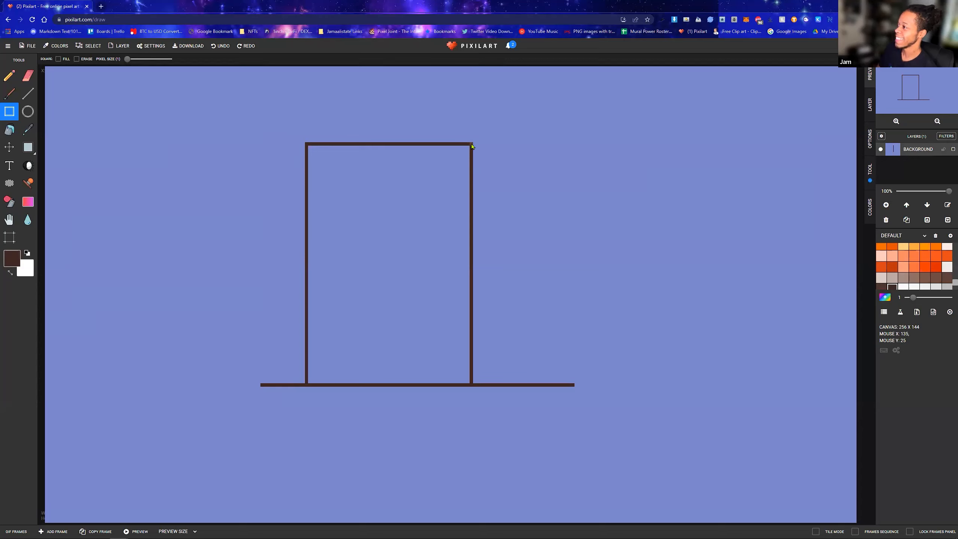
pyautogui.moveTo(473, 142)
pyautogui.mouseDown()
pyautogui.moveTo(502, 159)
pyautogui.moveTo(471, 146)
pyautogui.mouseUp()
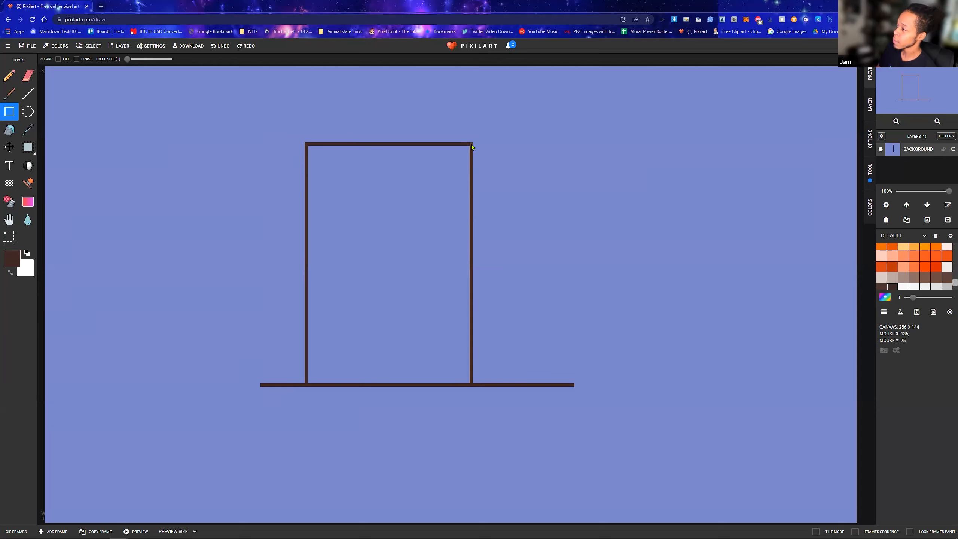
pyautogui.moveTo(473, 143); pyautogui.dragTo(550, 389)
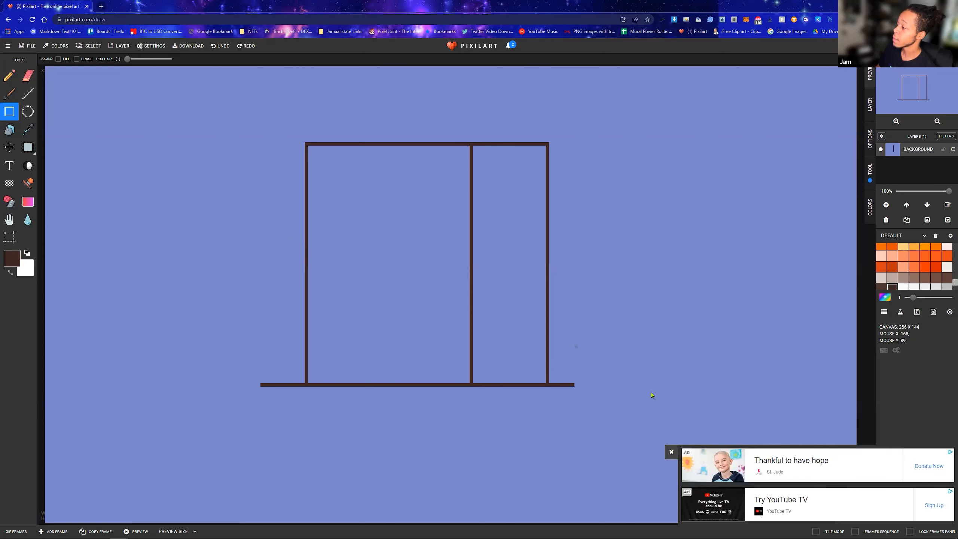
pyautogui.click(672, 452)
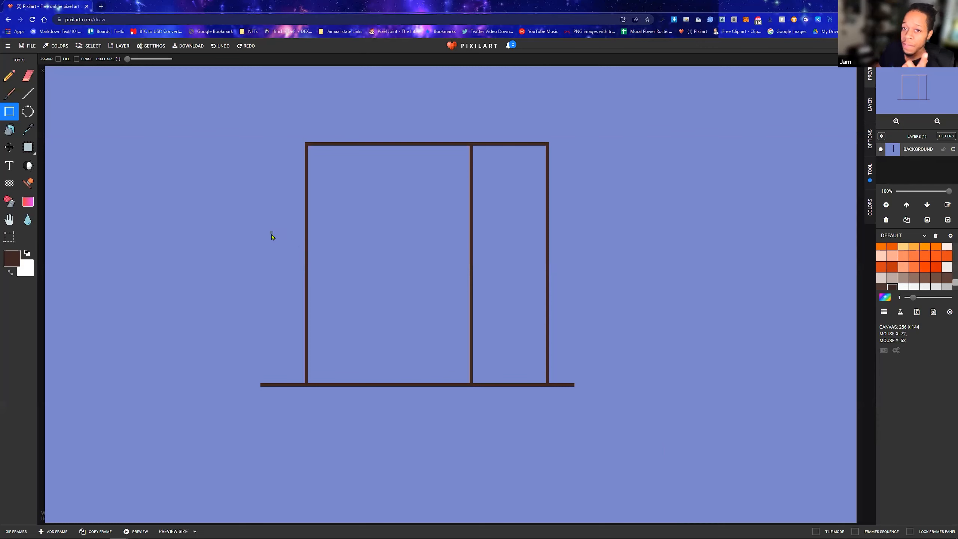
# Draw a small arrow out of rectangles, pointing right toward the tall rectangle's left side
pyautogui.moveTo(271, 233); pyautogui.dragTo(286, 246)
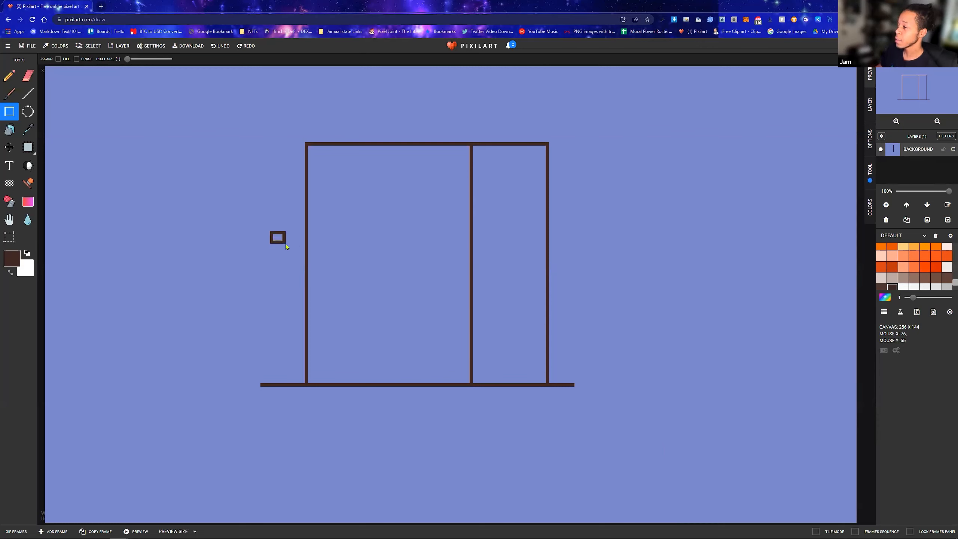
pyautogui.hotkey('ctrl', 'z')
pyautogui.moveTo(196, 261)
pyautogui.mouseDown()
pyautogui.moveTo(246, 264)
pyautogui.moveTo(234, 253)
pyautogui.moveTo(231, 271)
pyautogui.moveTo(256, 262)
pyautogui.mouseUp()
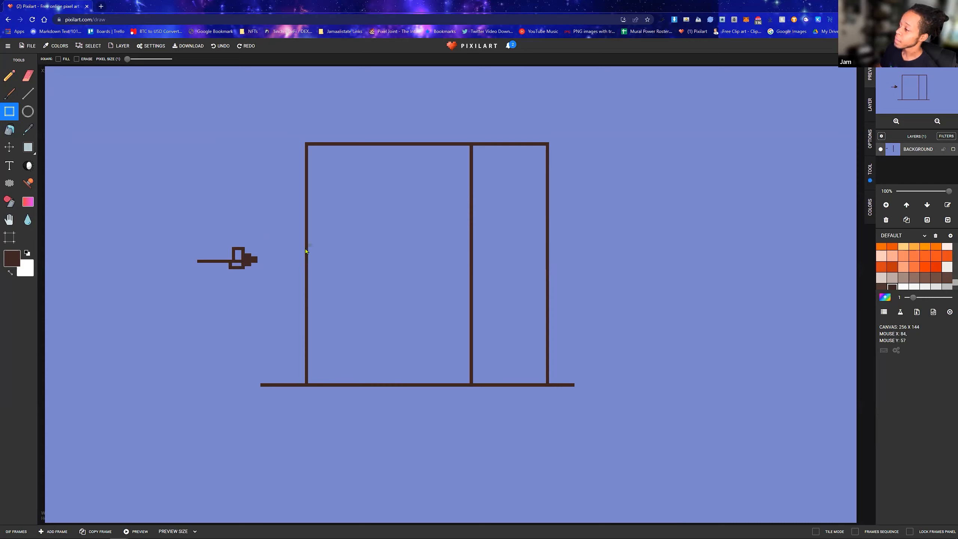
# Draw a long horizontal rectangle that crosses the tall rectangle's left edge at mid-height
pyautogui.moveTo(285, 252); pyautogui.dragTo(430, 291)
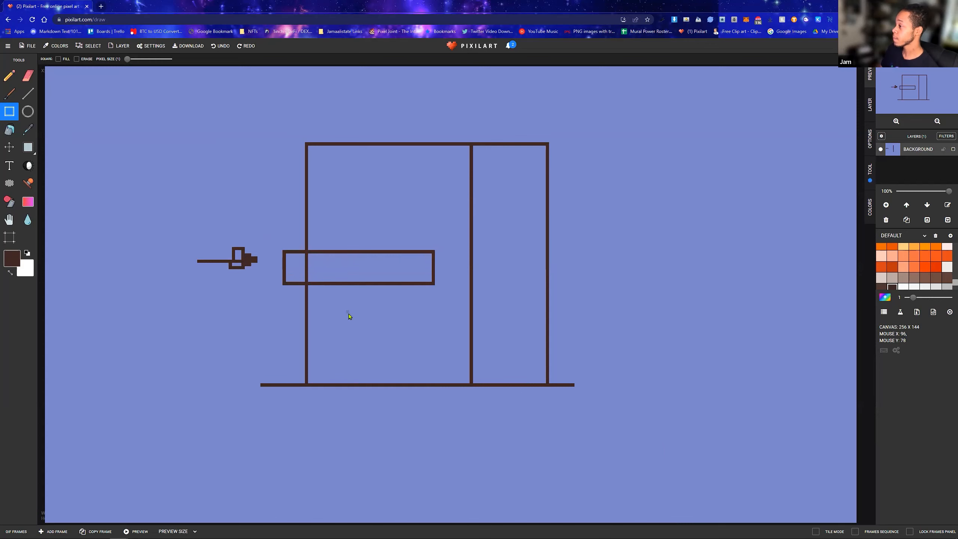
pyautogui.scroll(3, 380, 272)
pyautogui.scroll(-3, 386, 274)
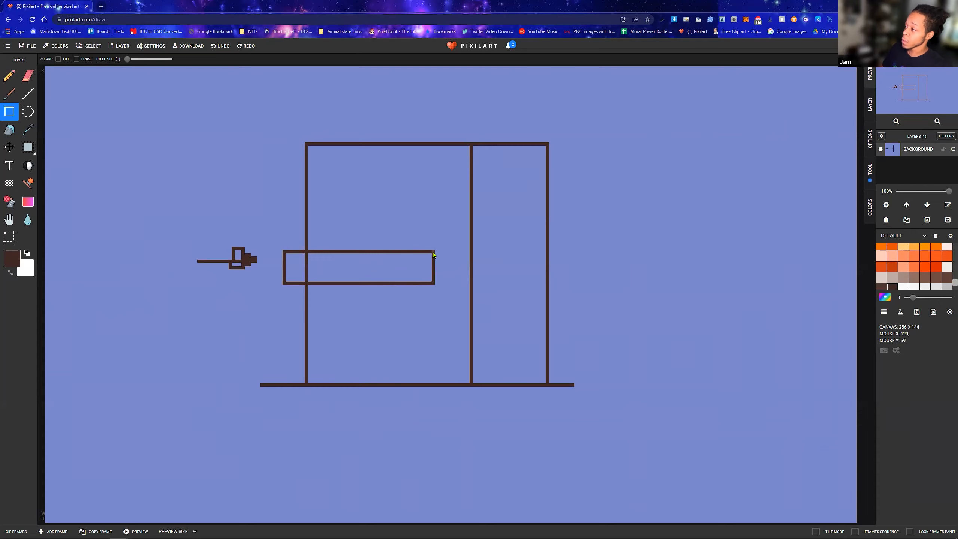
# Add two small stepped rectangles to the right end of the horizontal rectangle, the lower one extending farther out
pyautogui.moveTo(434, 254); pyautogui.dragTo(453, 287)
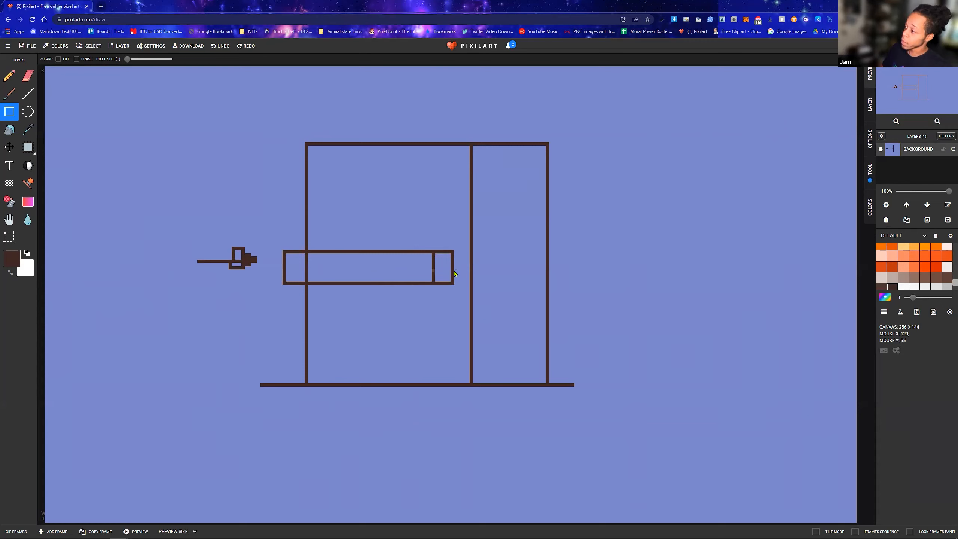
pyautogui.moveTo(441, 272)
pyautogui.mouseDown()
pyautogui.moveTo(433, 267)
pyautogui.moveTo(460, 287)
pyautogui.mouseUp()
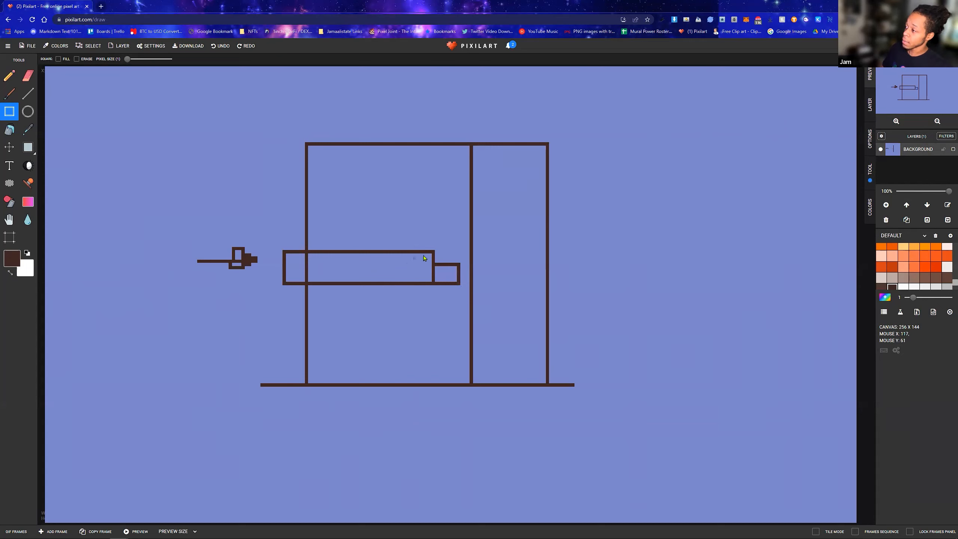
pyautogui.moveTo(434, 253); pyautogui.dragTo(439, 269)
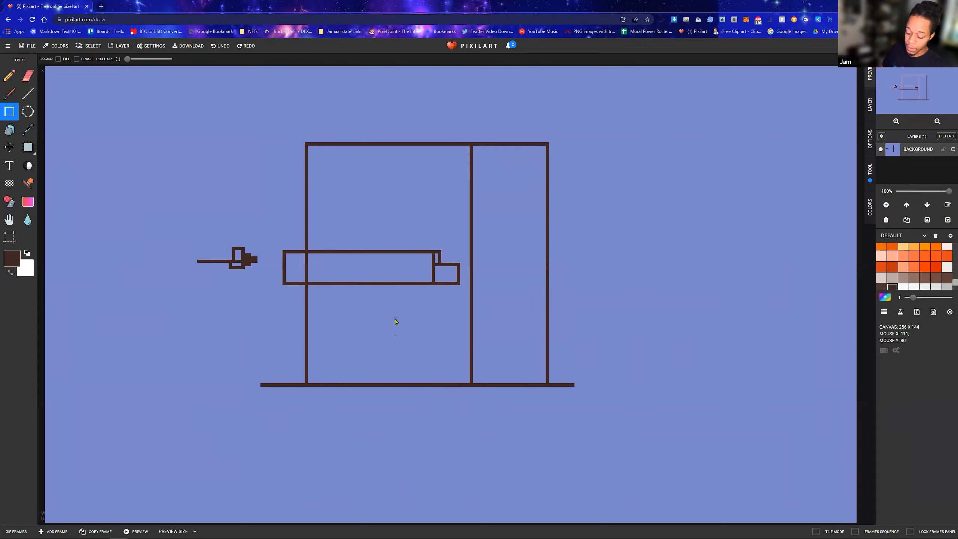
# Try erasing a pixel beside the stepped rectangles with the Eraser tool, and undo the stroke
pyautogui.press('e')
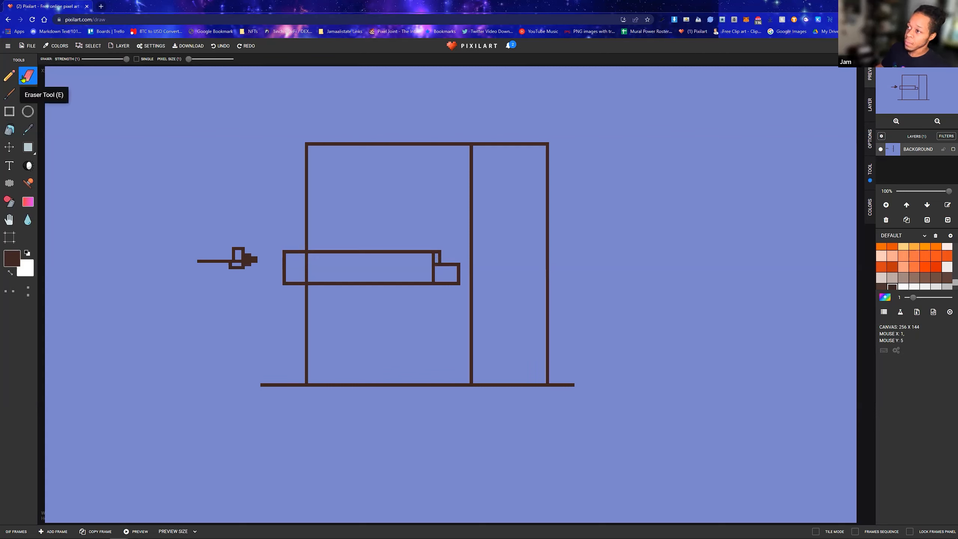
pyautogui.scroll(5, 440, 266)
pyautogui.click(443, 302)
pyautogui.hotkey('ctrl', 'z')
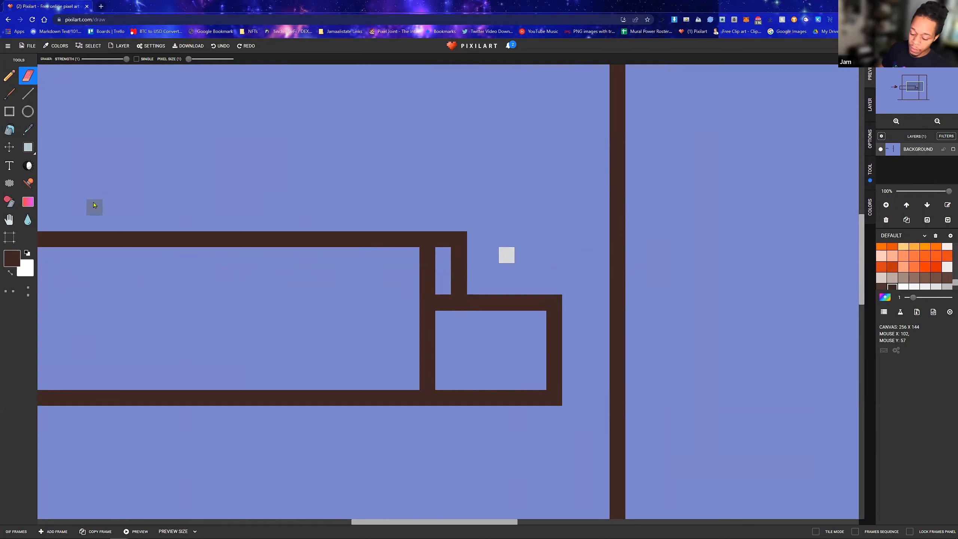
# Sample the periwinkle background as the secondary colour and the dark brown outline as the primary colour with the Color Picker
pyautogui.click(28, 130)
pyautogui.click(317, 163)
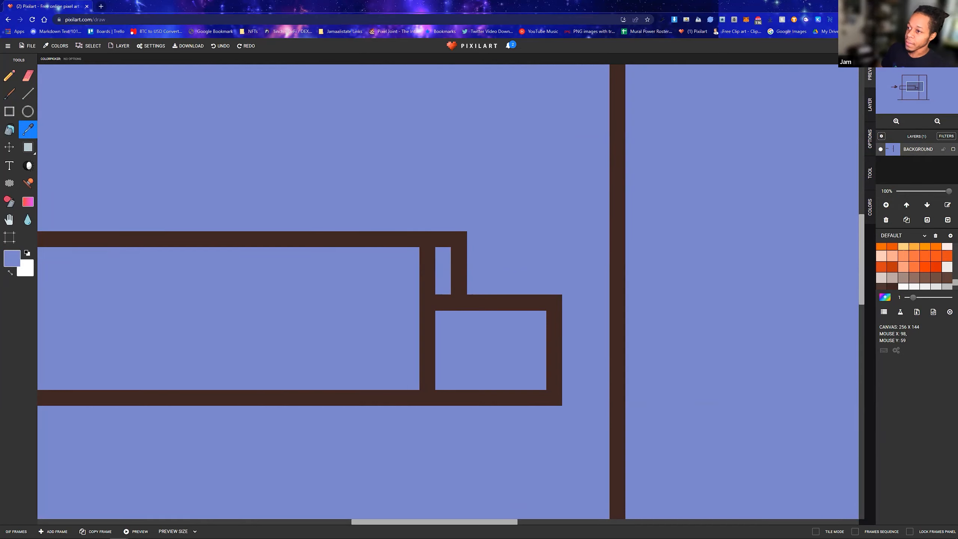
pyautogui.click(445, 305)
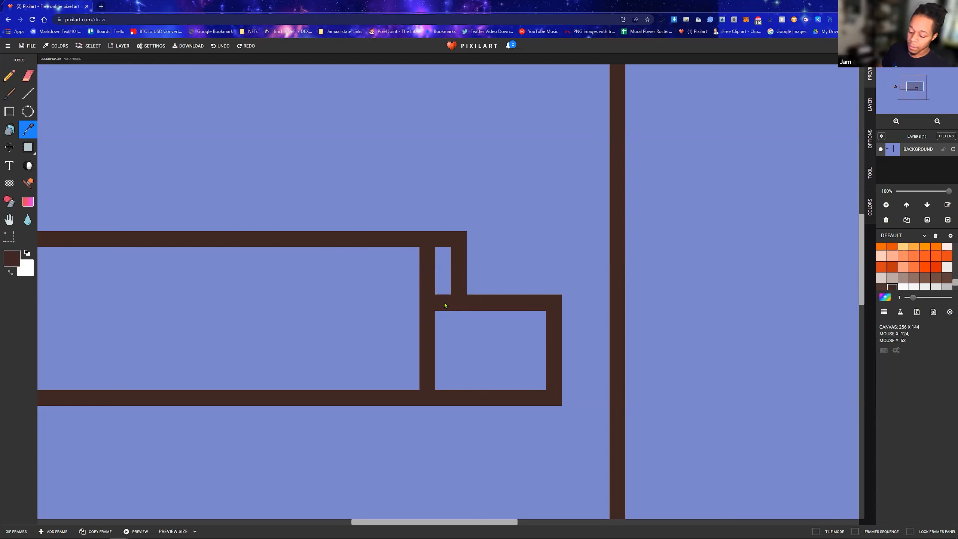
pyautogui.click(165, 283)
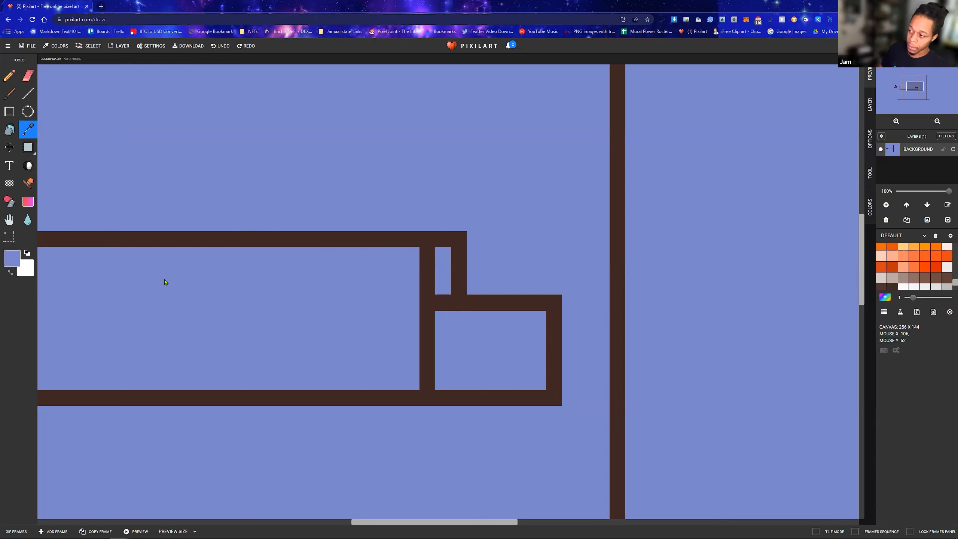
pyautogui.click(10, 273)
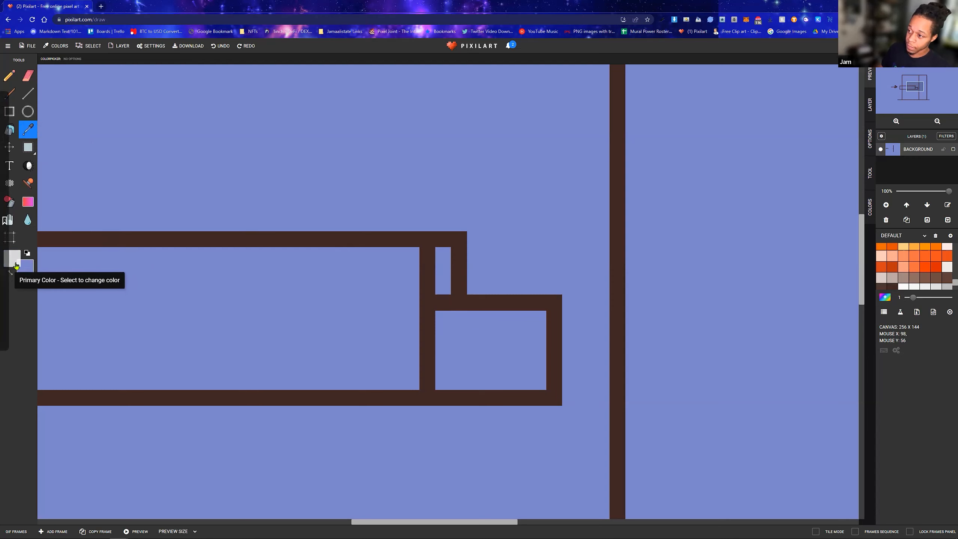
pyautogui.click(210, 240)
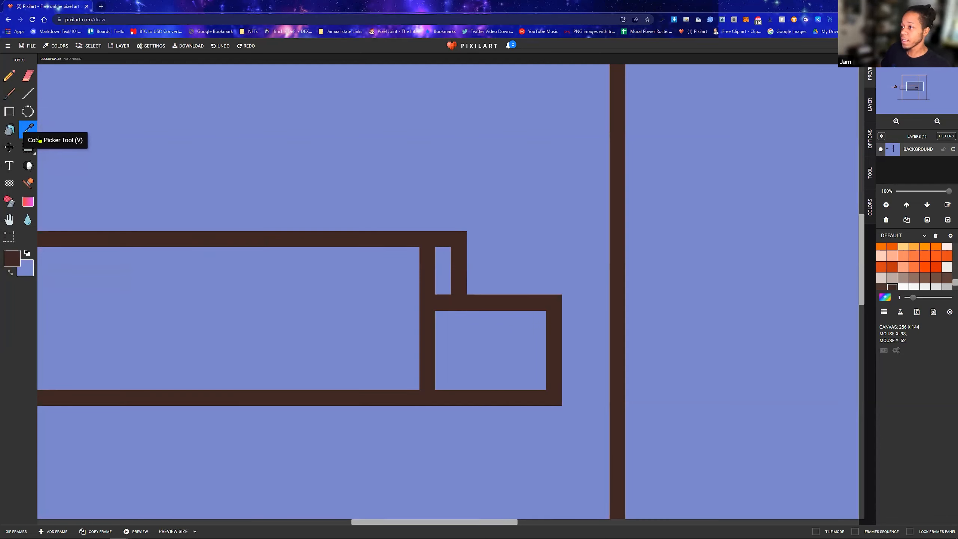
pyautogui.scroll(-5, 191, 197)
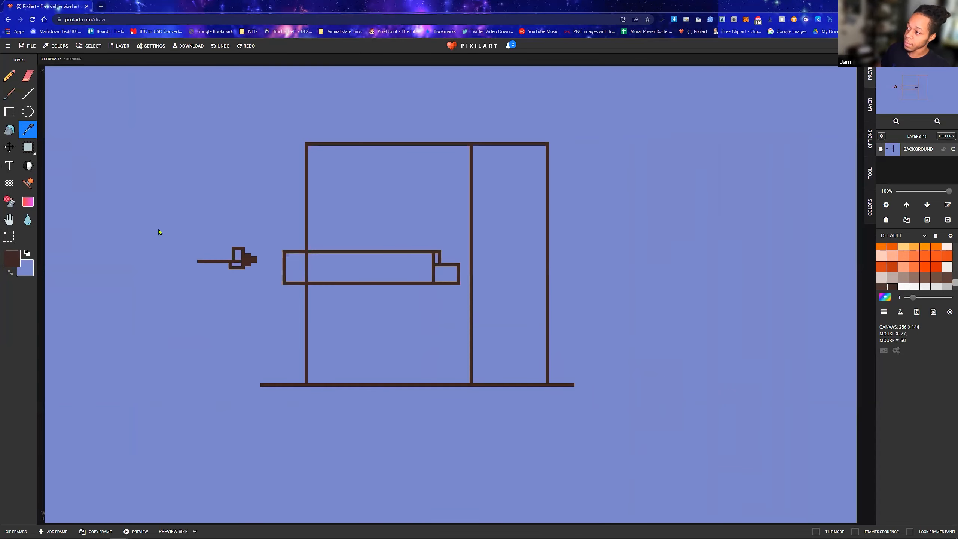
pyautogui.scroll(3, 270, 219)
pyautogui.scroll(2, 624, 306)
pyautogui.scroll(-3, 625, 304)
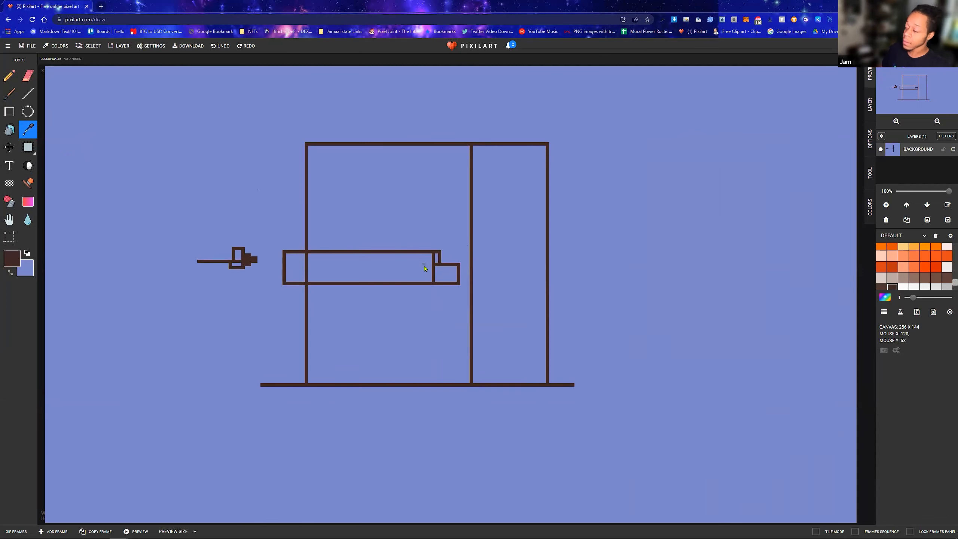
# Make periwinkle the primary colour and paint over the brown pixel dividing the two stepped rectangles with the Pencil tool
pyautogui.scroll(2, 425, 269)
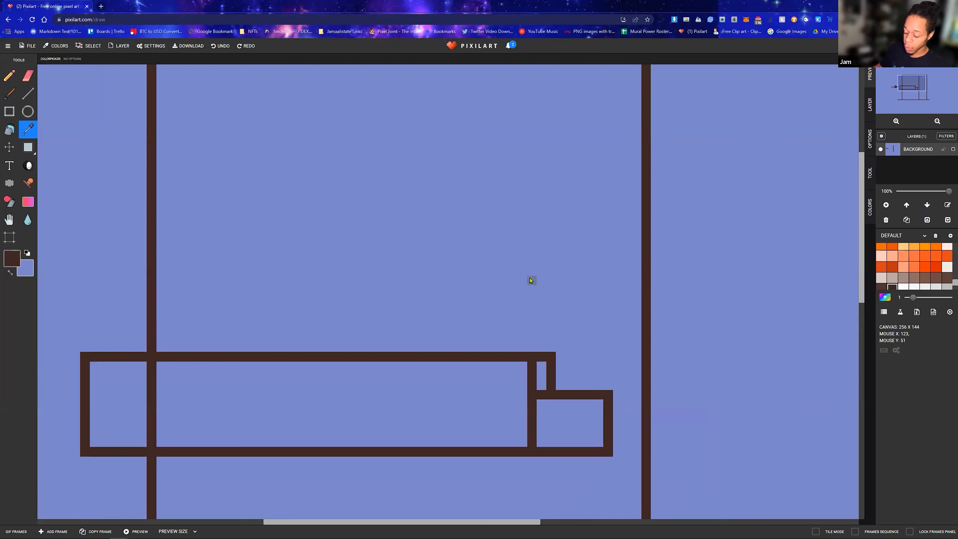
pyautogui.click(541, 395)
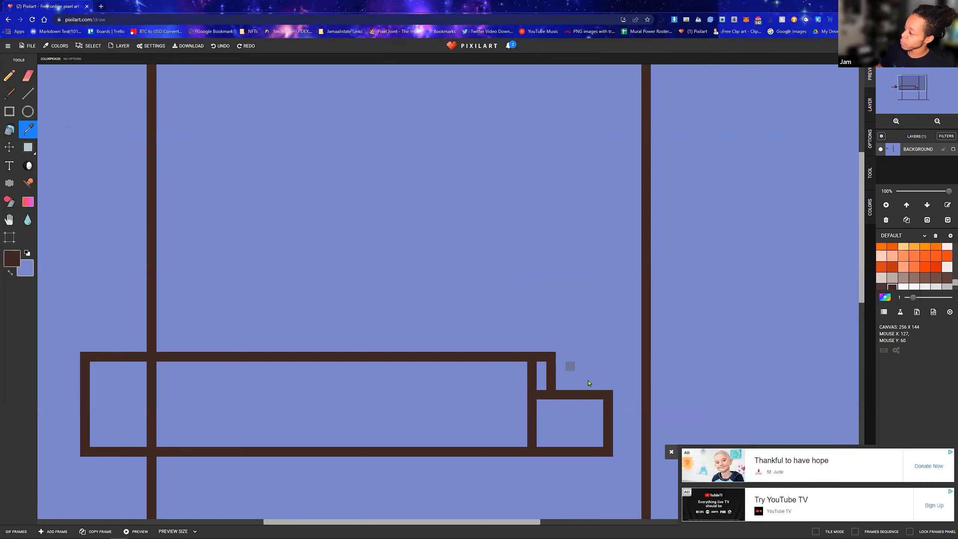
pyautogui.click(671, 452)
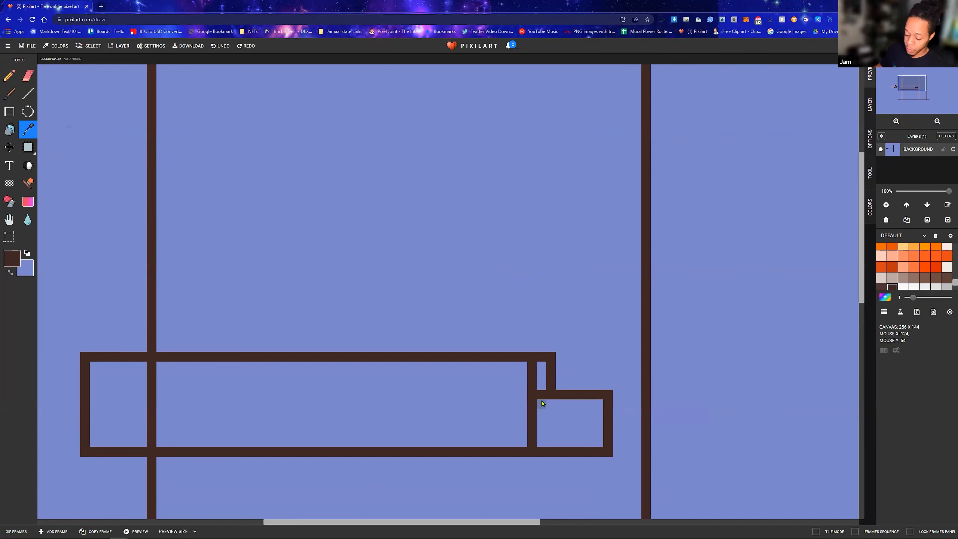
pyautogui.press('e')
pyautogui.press('b')
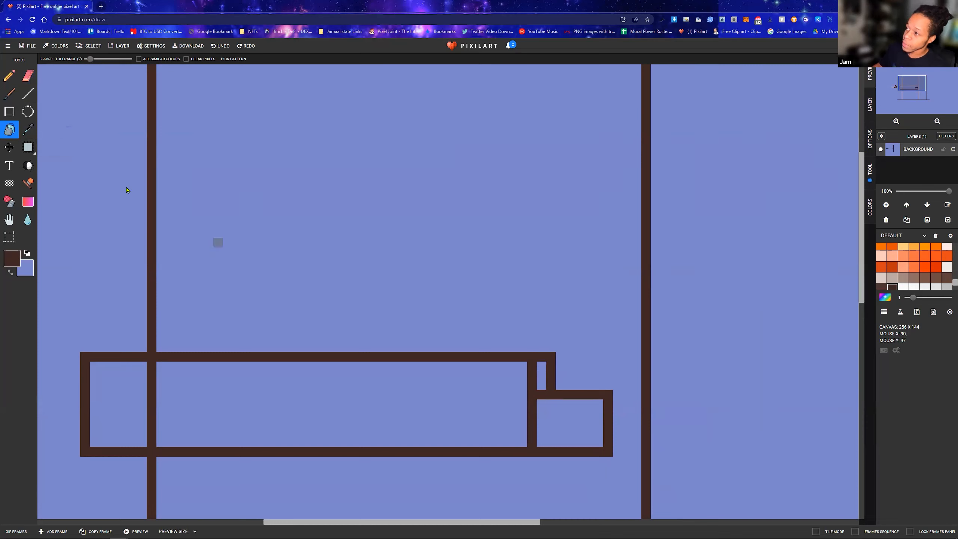
pyautogui.press('x')
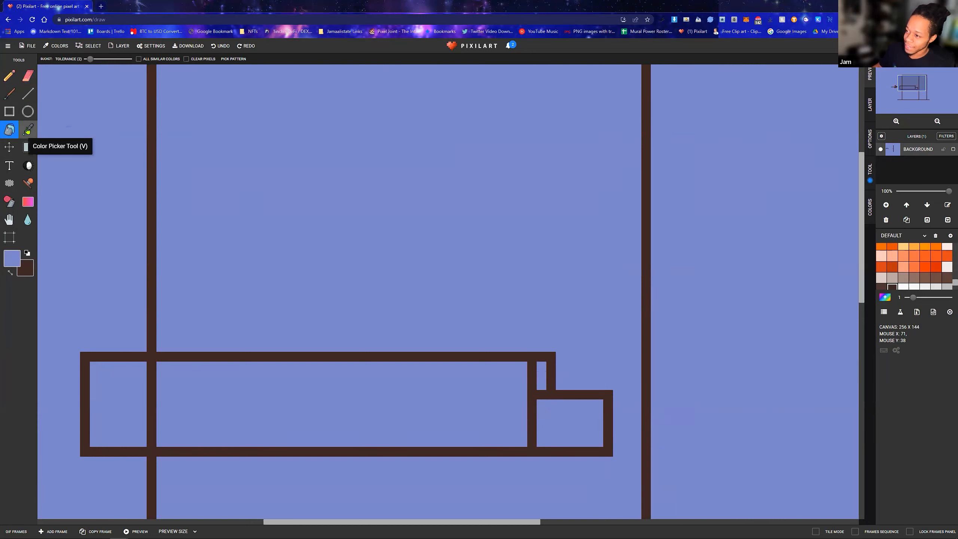
pyautogui.press('v')
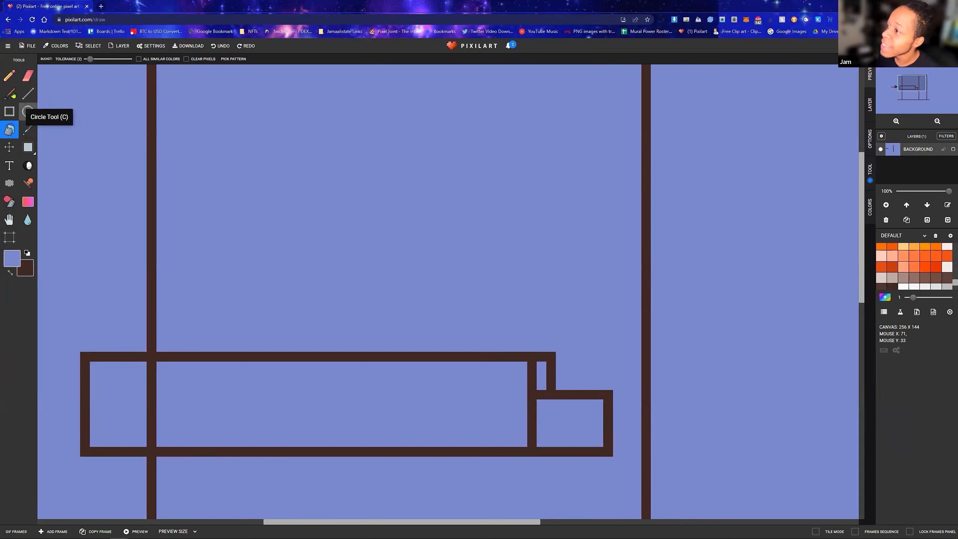
pyautogui.click(9, 76)
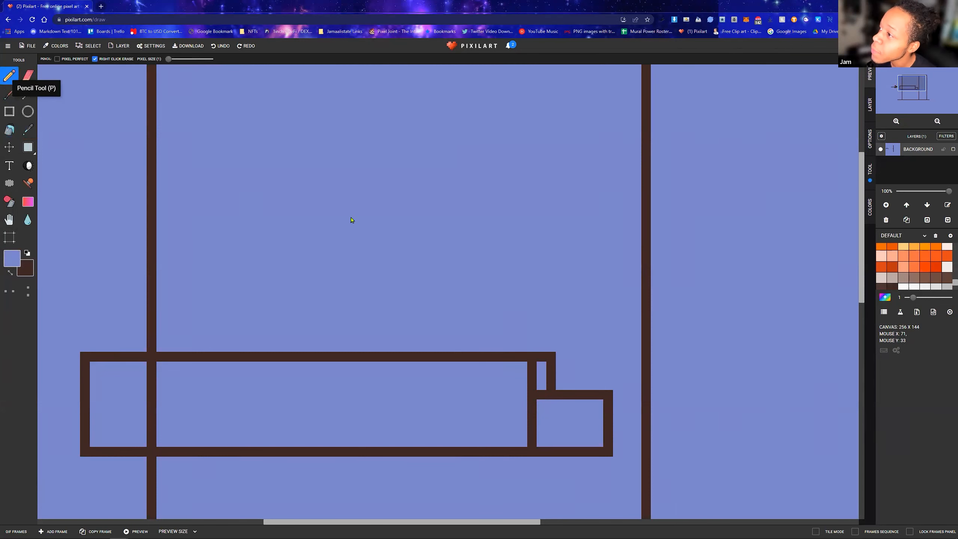
pyautogui.click(541, 395)
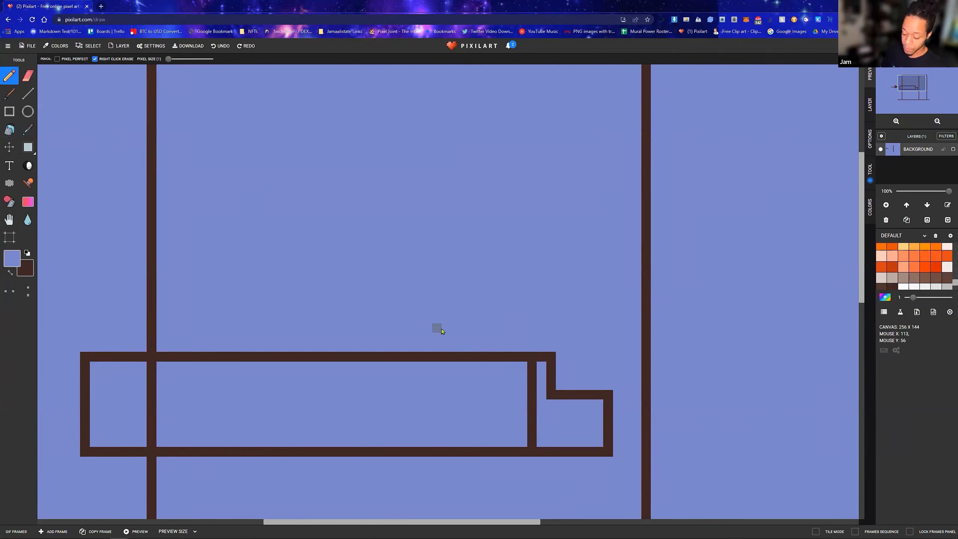
# Paint over the part of the tall rectangle's left edge that runs inside the long horizontal rectangle in periwinkle
pyautogui.scroll(-3, 483, 338)
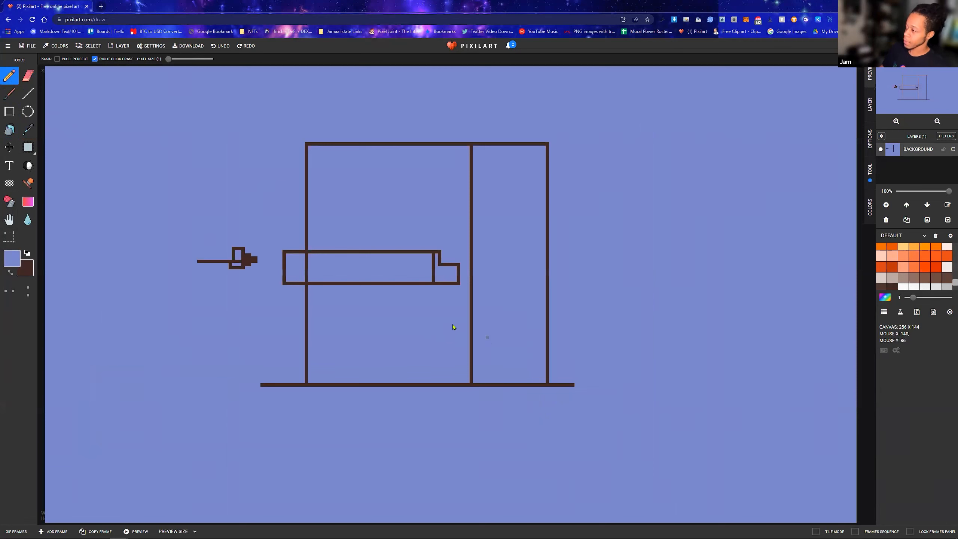
pyautogui.click(306, 279)
pyautogui.moveTo(309, 270); pyautogui.dragTo(306, 267)
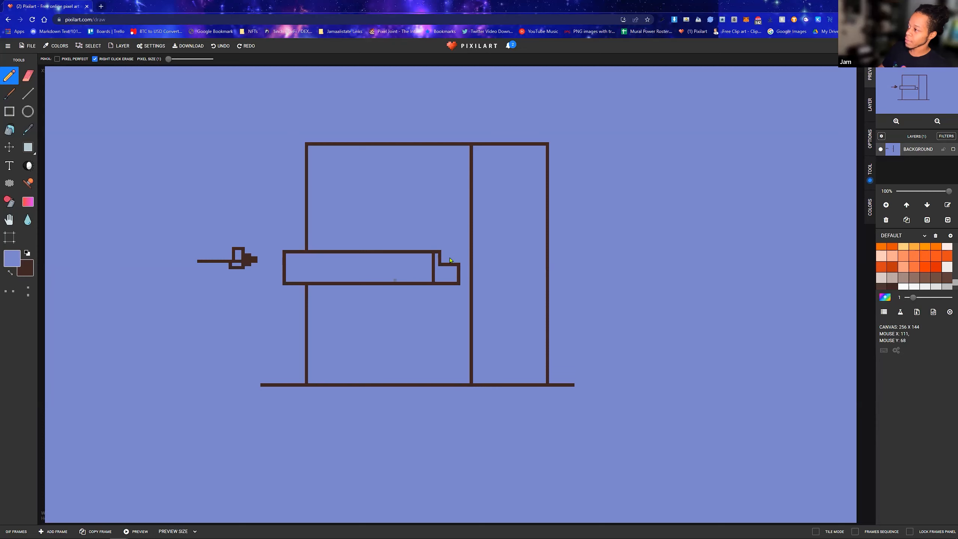
# Paint out the upper step's right edge in periwinkle and redraw it slightly farther right in dark brown
pyautogui.moveTo(441, 256); pyautogui.dragTo(441, 267)
pyautogui.press('x')
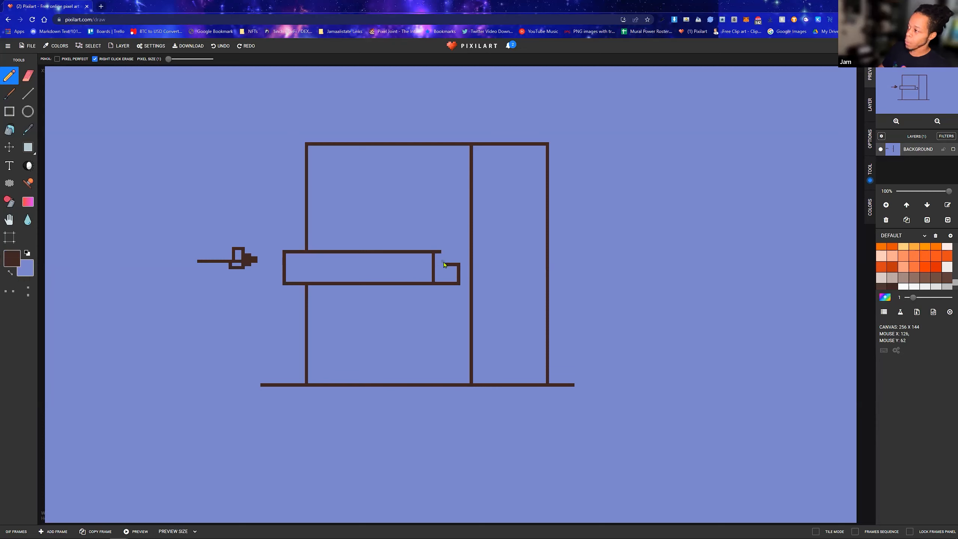
pyautogui.moveTo(445, 256); pyautogui.dragTo(444, 253)
# Draw a second, smaller arrow out of rectangles, pointing right toward the lower part of the tall rectangle's left side
pyautogui.click(9, 111)
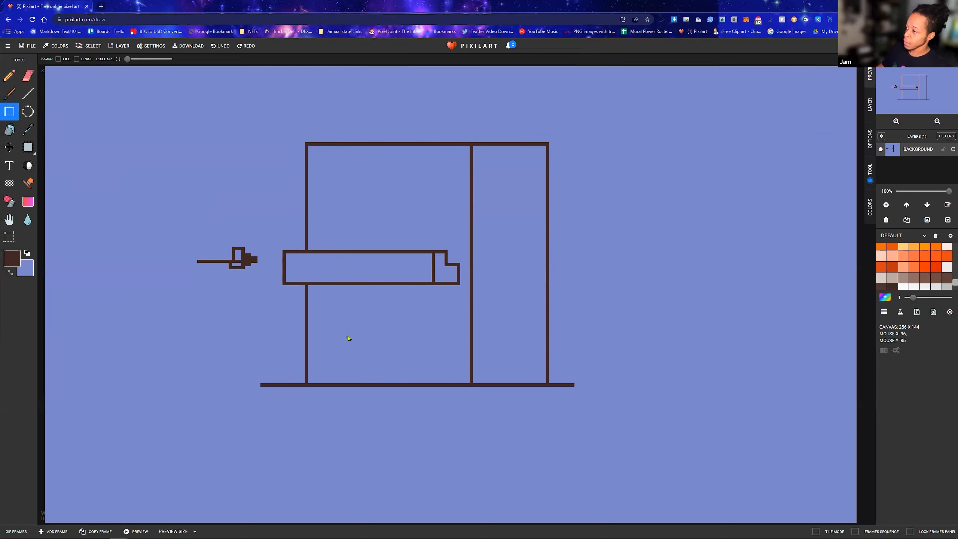
pyautogui.moveTo(345, 332); pyautogui.dragTo(416, 381)
pyautogui.hotkey('ctrl', 'z')
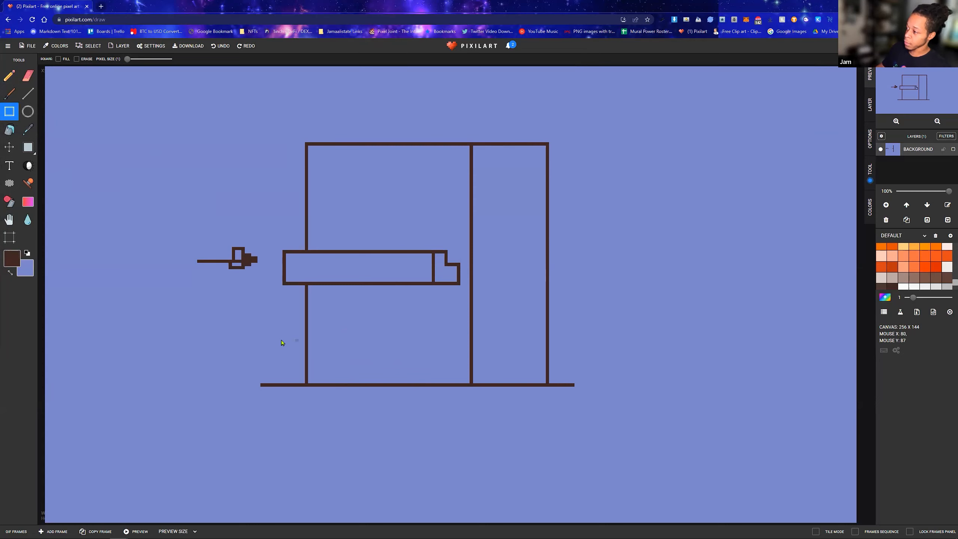
pyautogui.moveTo(253, 344)
pyautogui.mouseDown()
pyautogui.moveTo(278, 345)
pyautogui.moveTo(268, 334)
pyautogui.moveTo(285, 348)
pyautogui.mouseUp()
pyautogui.moveTo(281, 344); pyautogui.dragTo(291, 347)
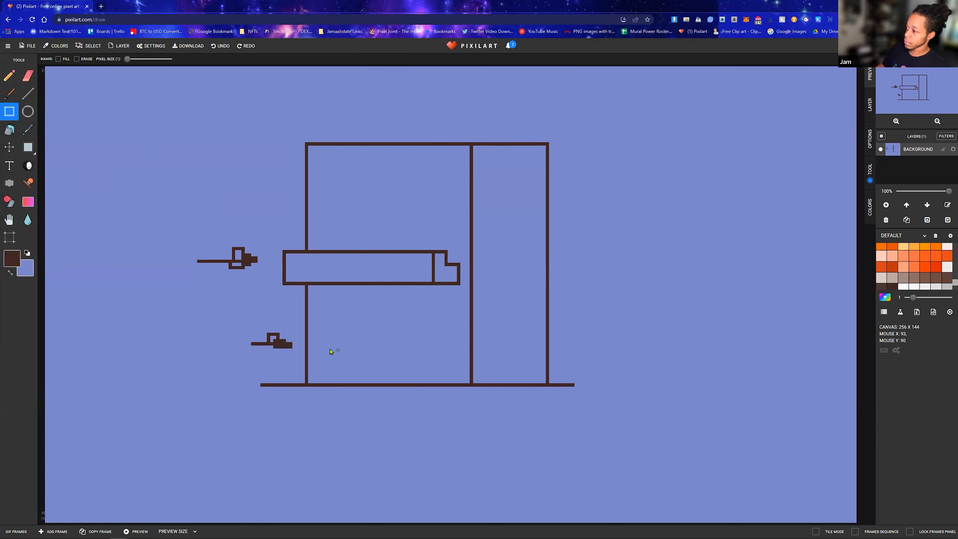
# Draw a small upright door rectangle standing on the baseline, just left of the inner vertical line
pyautogui.moveTo(321, 345)
pyautogui.mouseDown()
pyautogui.moveTo(334, 353)
pyautogui.moveTo(341, 389)
pyautogui.mouseUp()
pyautogui.hotkey('ctrl', 'z')
pyautogui.moveTo(420, 340); pyautogui.dragTo(447, 385)
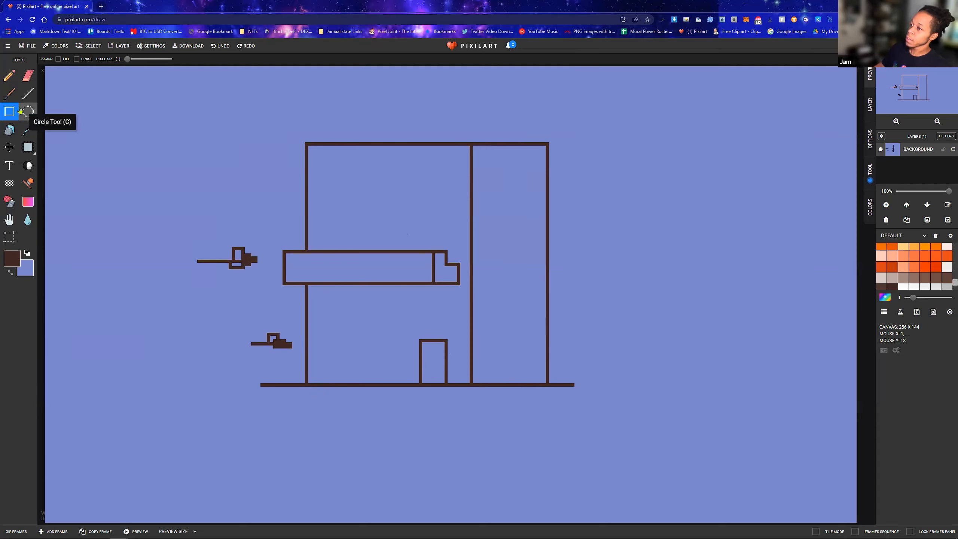
# Move the whole drawing down with the Move tool and fill the exposed transparent strip with periwinkle using the Bucket
pyautogui.click(9, 147)
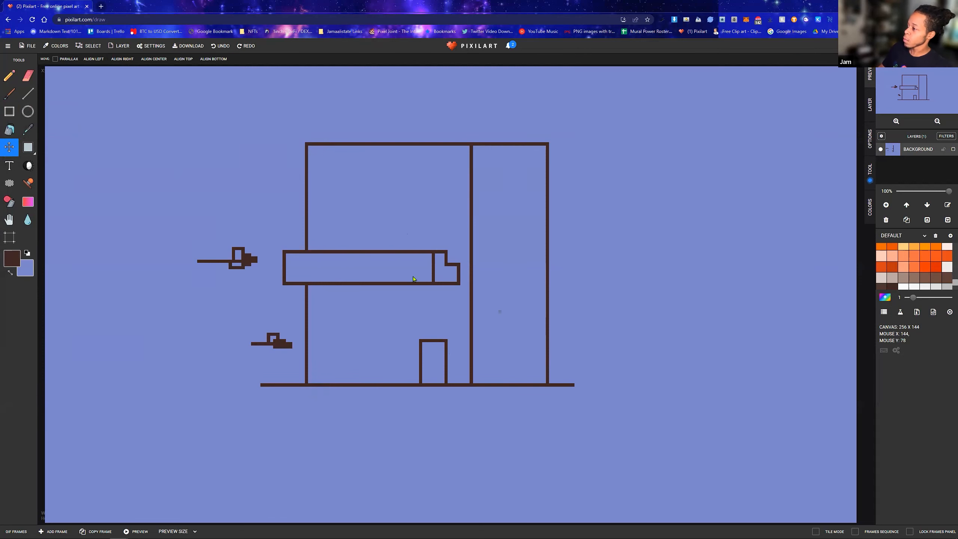
pyautogui.moveTo(411, 296); pyautogui.dragTo(417, 353)
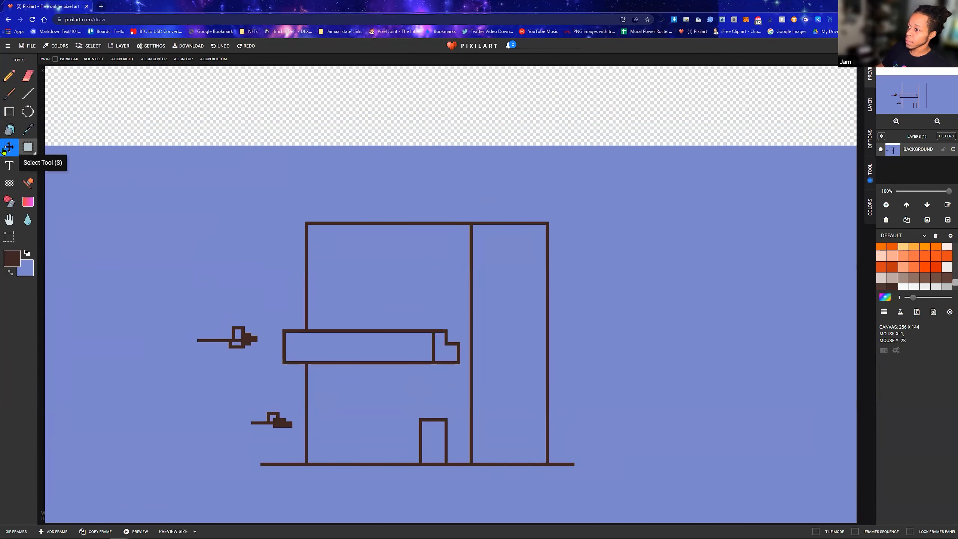
pyautogui.click(12, 130)
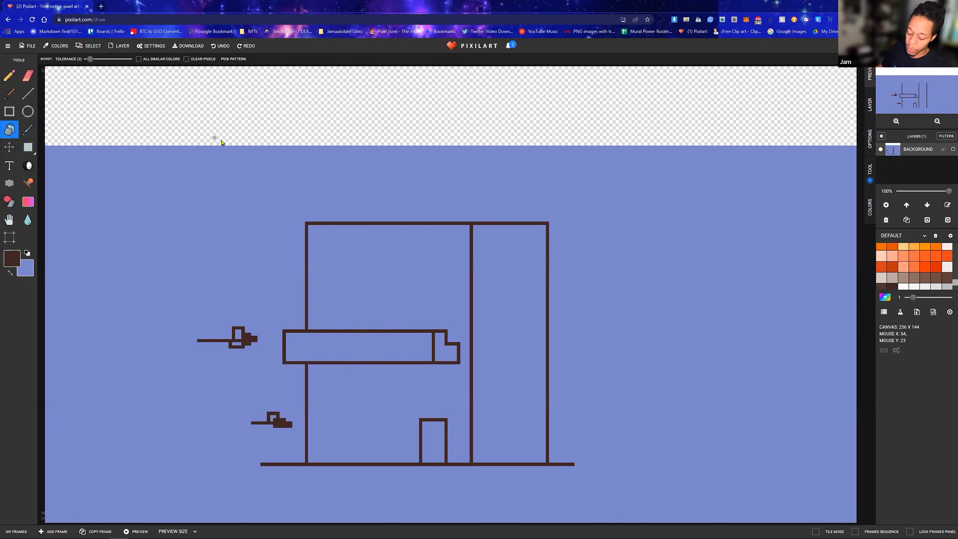
pyautogui.press('x')
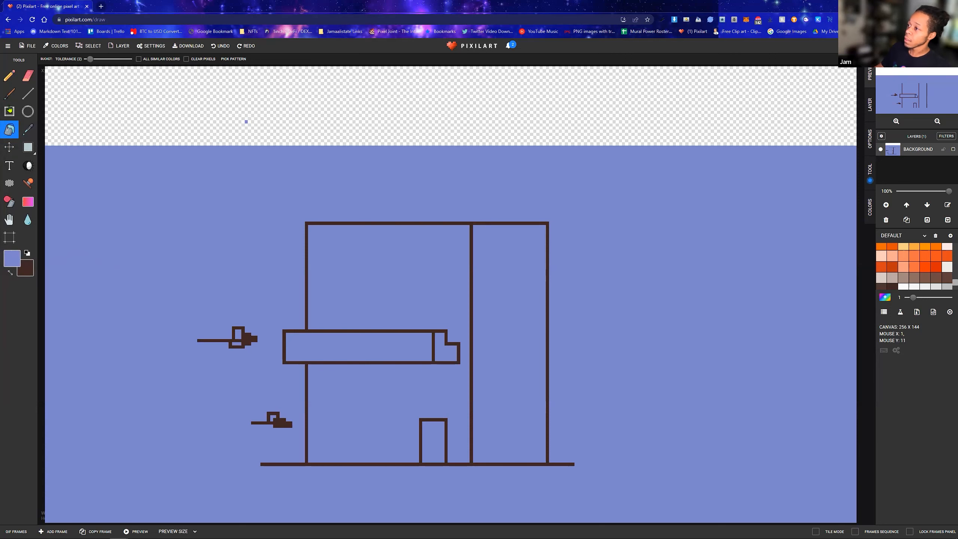
pyautogui.click(190, 105)
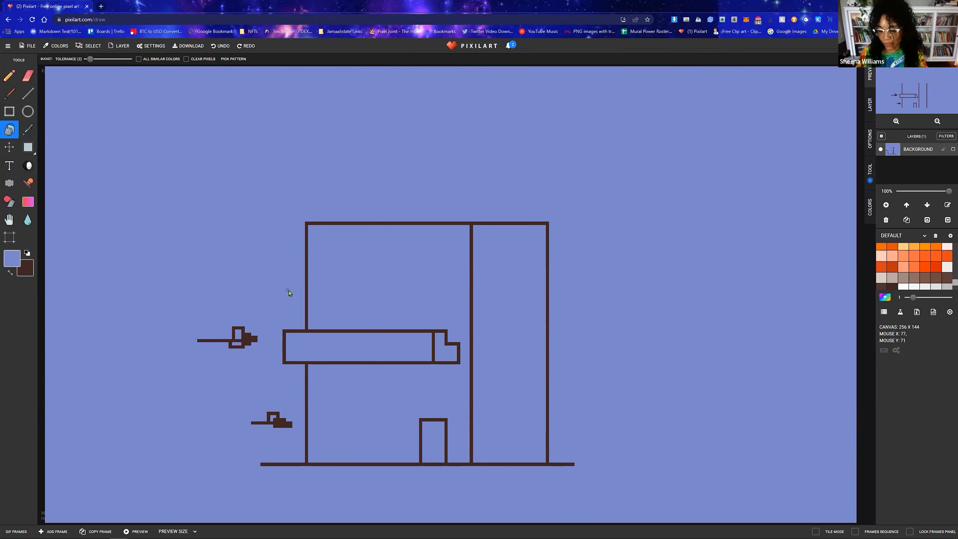
# Draw a thin dark brown roof rectangle on top of the wider left section, overhanging slightly on both sides
pyautogui.click(9, 111)
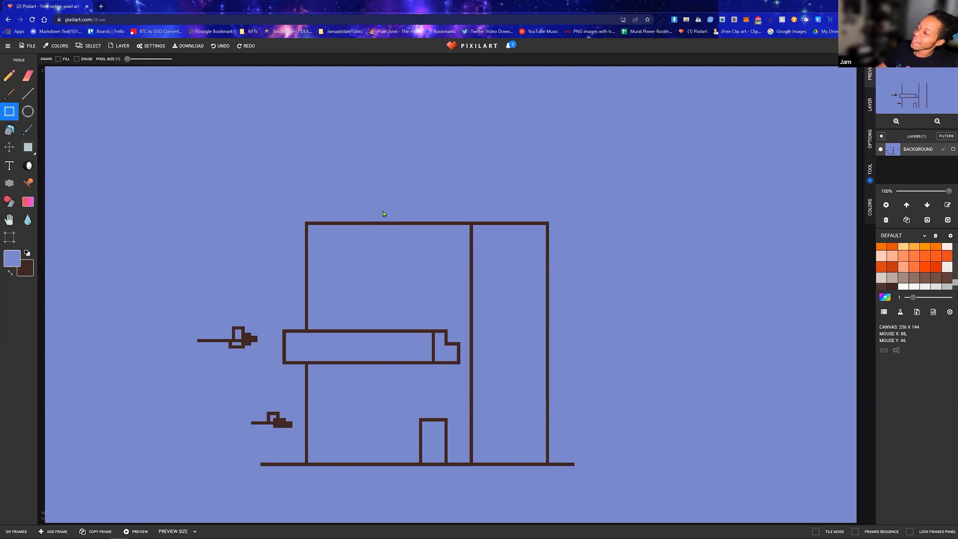
pyautogui.press('x')
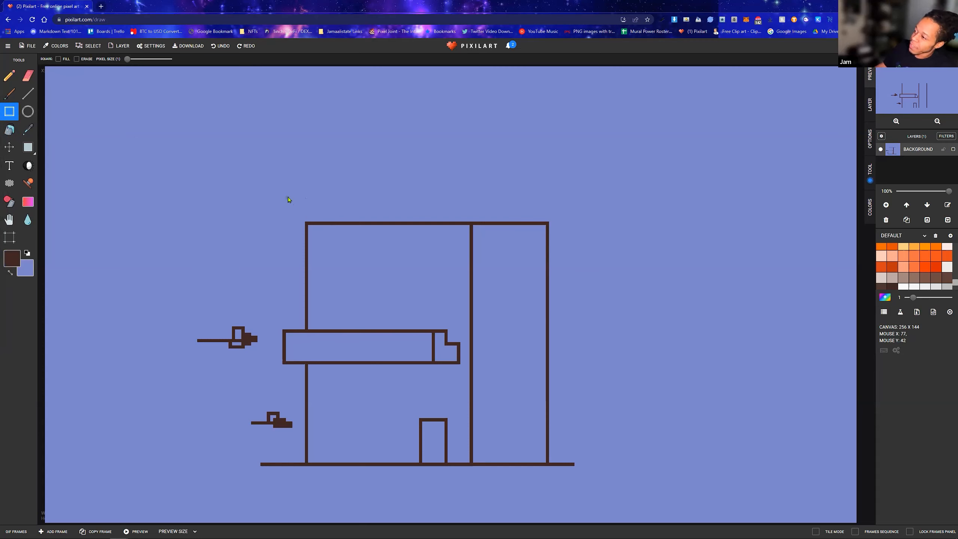
pyautogui.moveTo(287, 195)
pyautogui.mouseDown()
pyautogui.moveTo(580, 232)
pyautogui.moveTo(302, 215)
pyautogui.moveTo(292, 205)
pyautogui.mouseUp()
pyautogui.hotkey('ctrl', 'z')
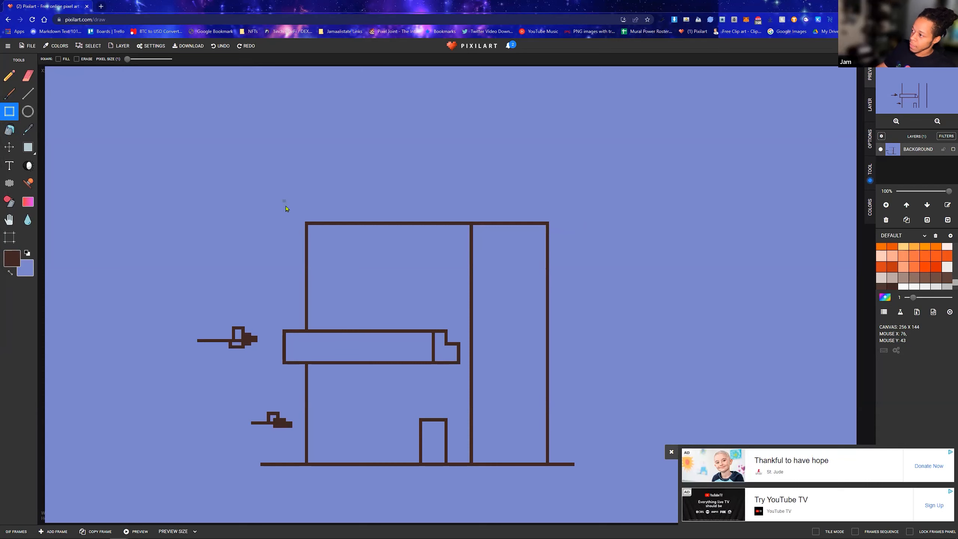
pyautogui.moveTo(293, 213); pyautogui.dragTo(472, 227)
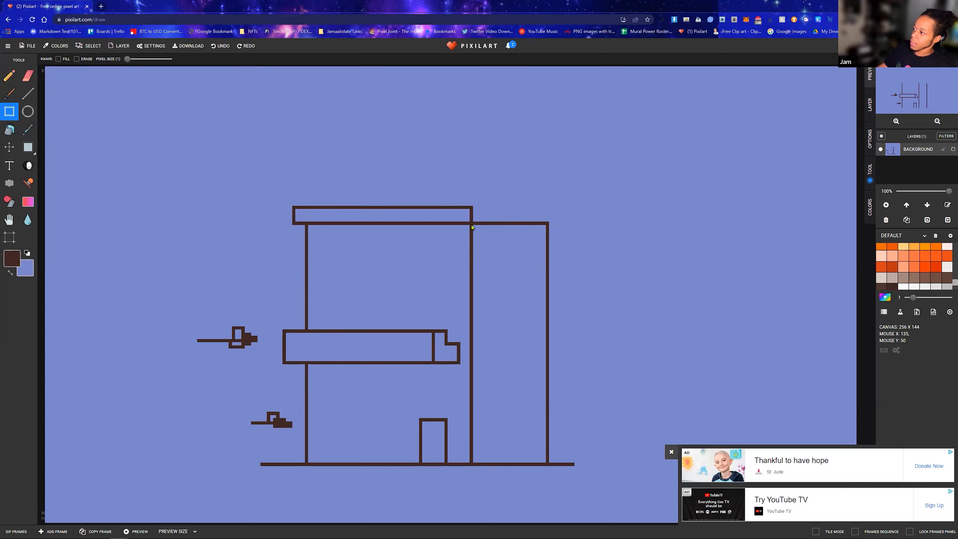
pyautogui.moveTo(469, 225)
pyautogui.mouseDown()
pyautogui.moveTo(483, 225)
pyautogui.moveTo(471, 226)
pyautogui.mouseUp()
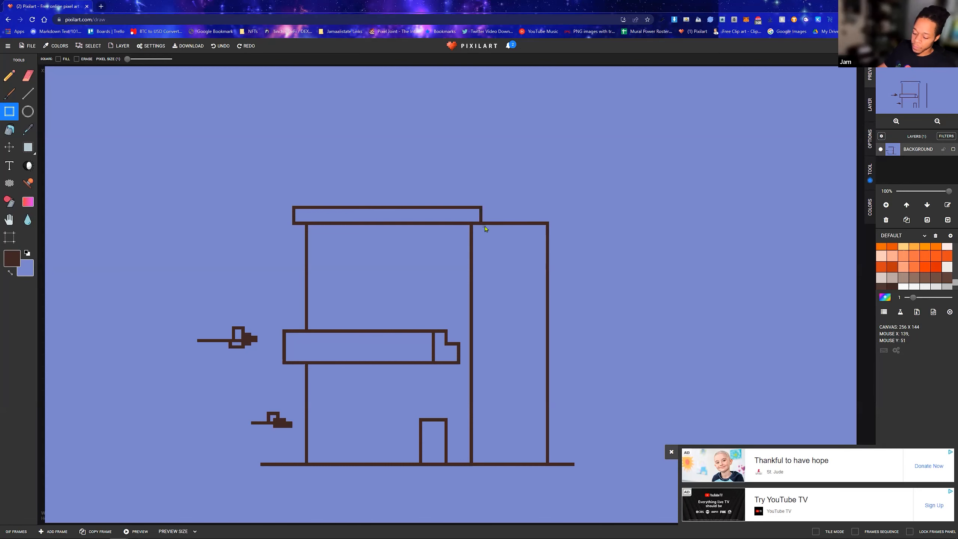
# Draw an adjoining roof rectangle of the same height over the narrow right section, overhanging its right edge
pyautogui.scroll(2, 485, 229)
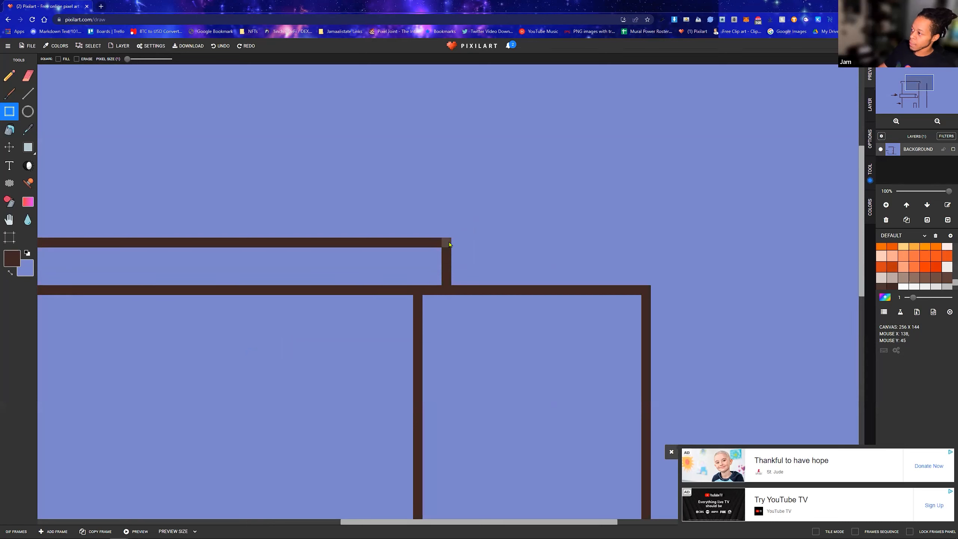
pyautogui.moveTo(448, 244); pyautogui.dragTo(699, 296)
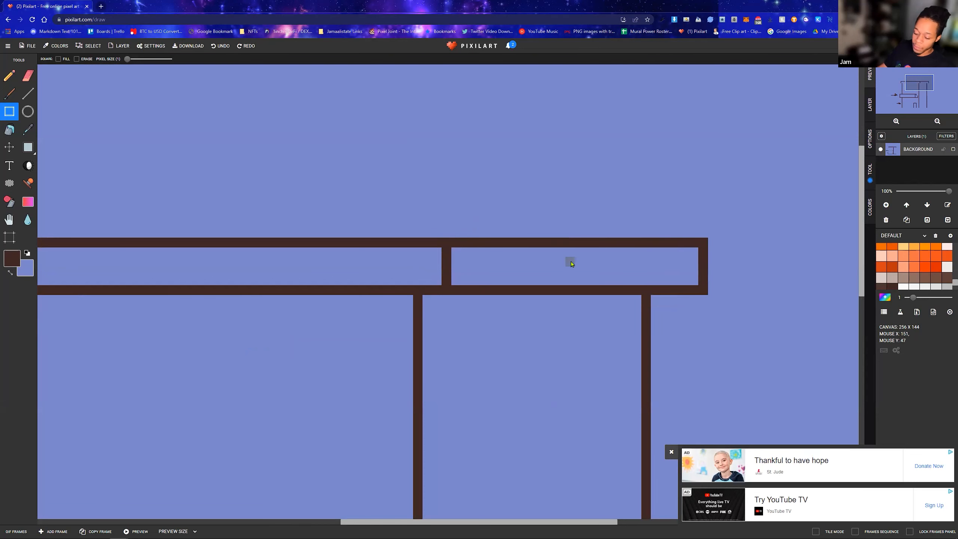
pyautogui.scroll(-3, 529, 280)
pyautogui.scroll(3, 486, 253)
pyautogui.scroll(-3, 485, 252)
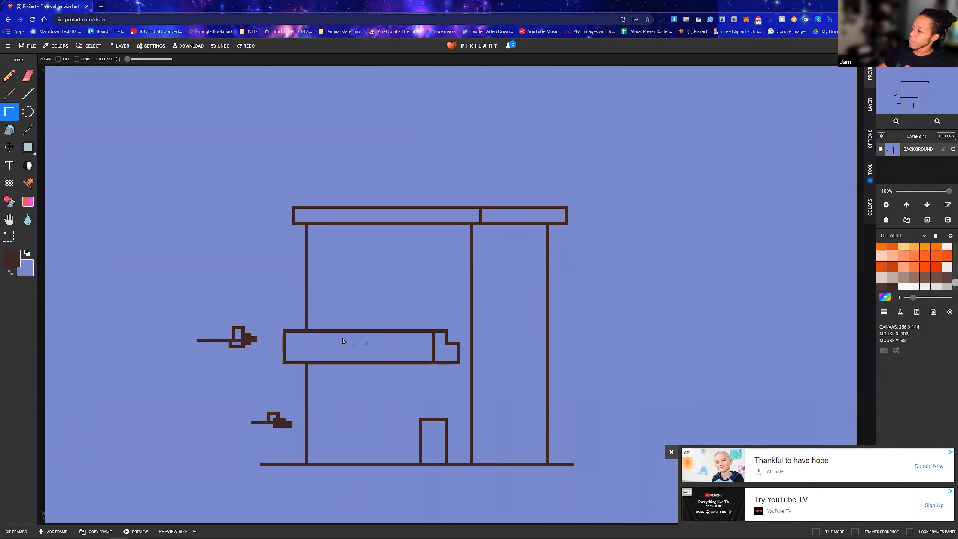
# Draw two equal dark brown window rectangles side by side just above the balcony in the wide left section
pyautogui.scroll(2, 341, 340)
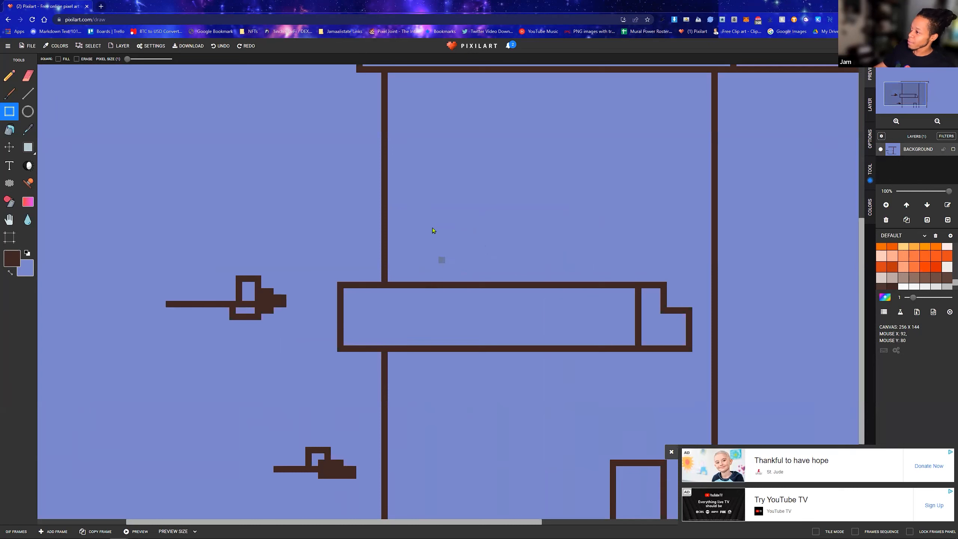
pyautogui.moveTo(415, 201)
pyautogui.mouseDown()
pyautogui.moveTo(469, 274)
pyautogui.moveTo(475, 270)
pyautogui.mouseUp()
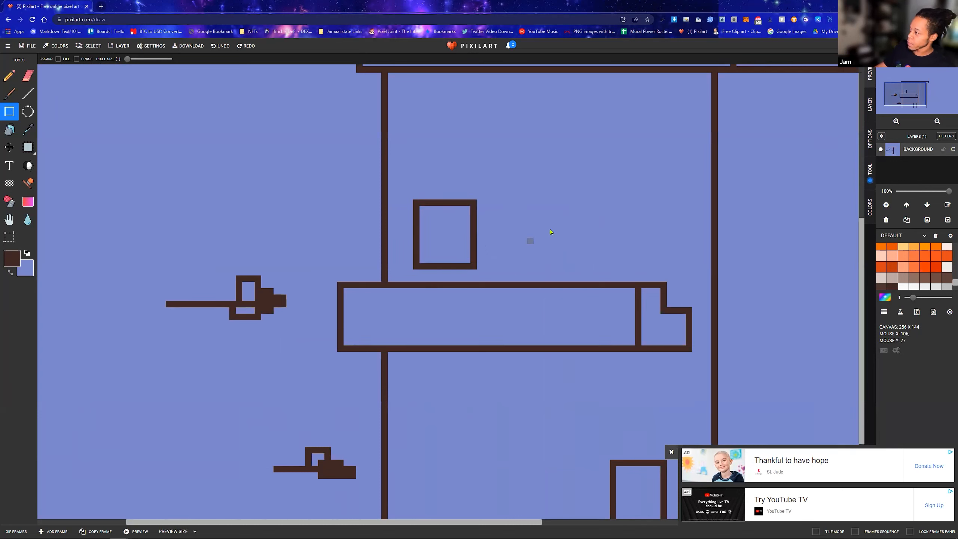
pyautogui.moveTo(498, 202)
pyautogui.mouseDown()
pyautogui.moveTo(536, 264)
pyautogui.moveTo(558, 268)
pyautogui.mouseUp()
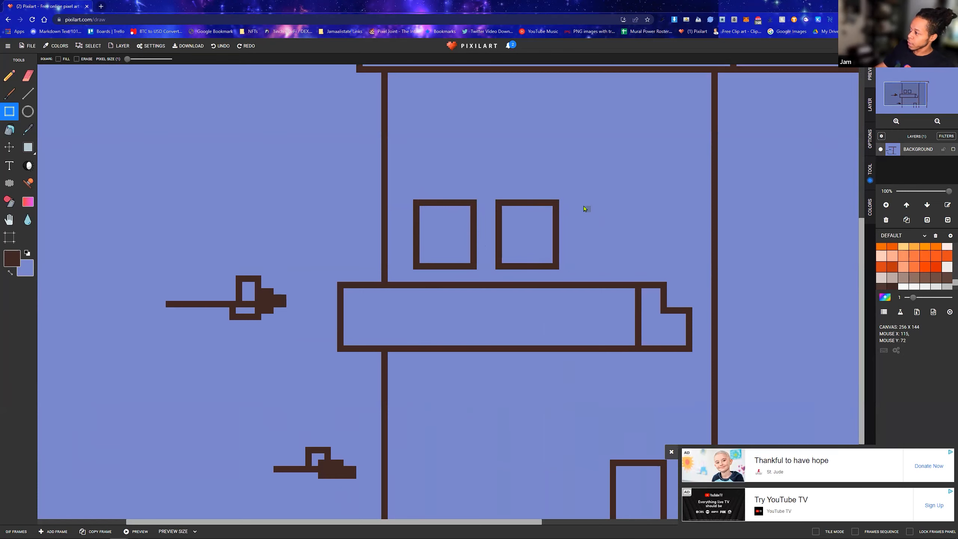
pyautogui.scroll(-2, 597, 218)
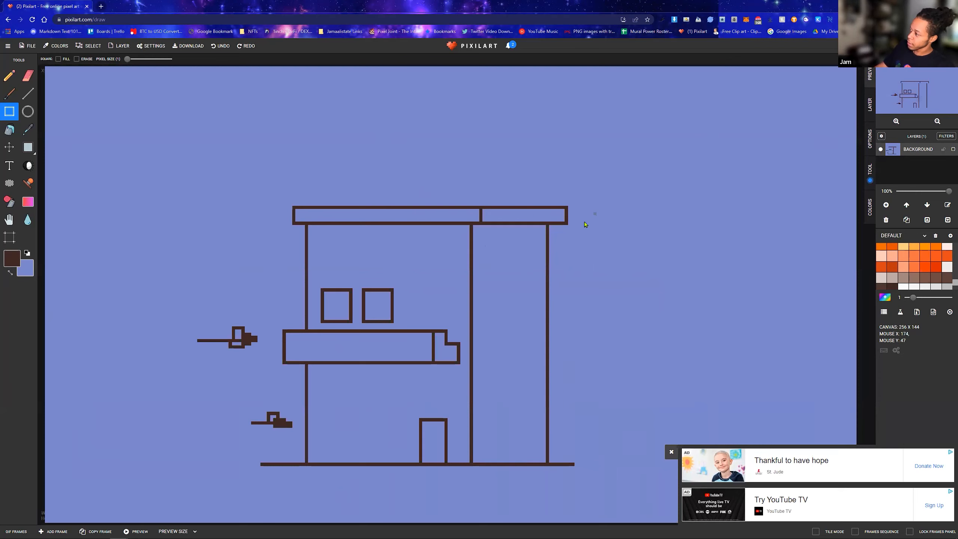
# Draw a narrow upright door rectangle standing on the balcony's top edge, just right of the two windows
pyautogui.scroll(3, 402, 298)
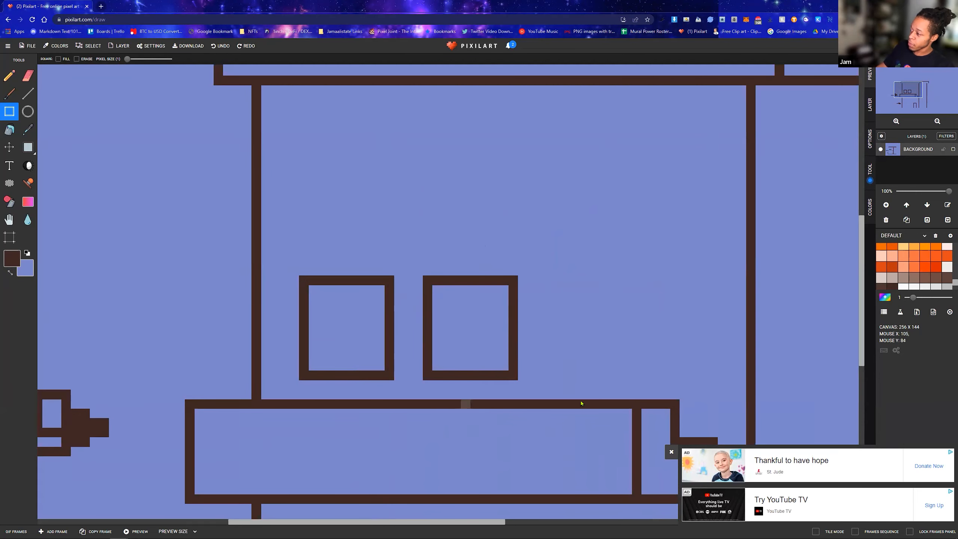
pyautogui.scroll(-1, 583, 401)
pyautogui.scroll(-1, 445, 375)
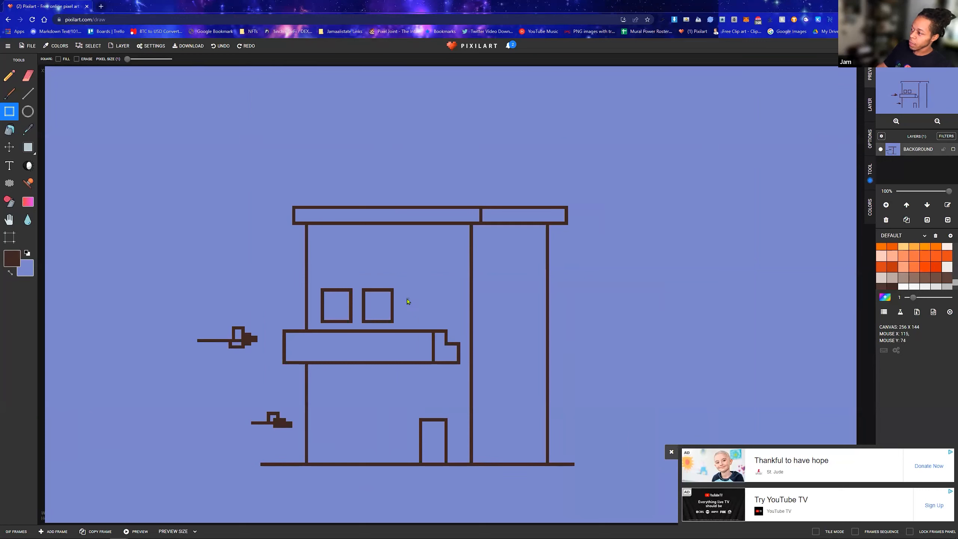
pyautogui.moveTo(405, 295)
pyautogui.mouseDown()
pyautogui.moveTo(419, 303)
pyautogui.moveTo(422, 334)
pyautogui.mouseUp()
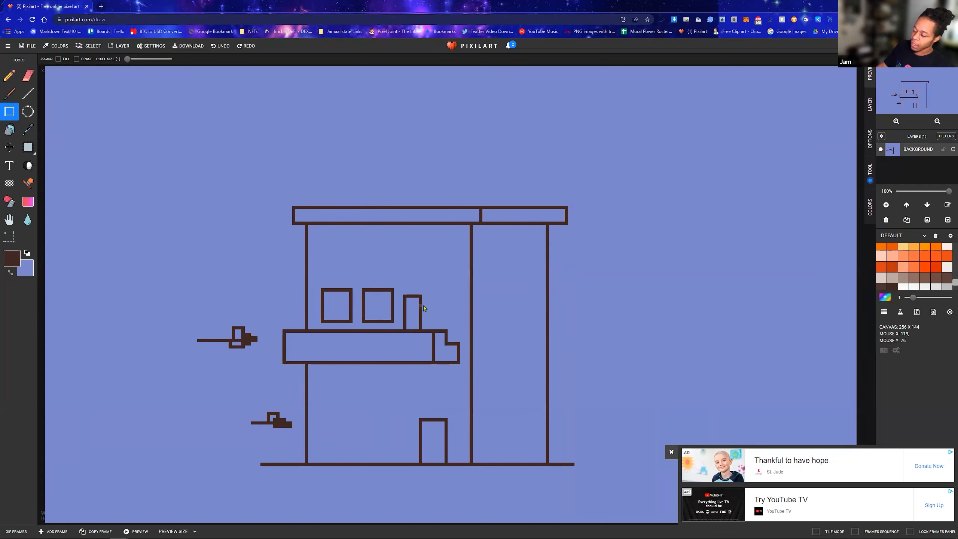
# Draw a slightly narrower window rectangle between the balcony door and the inner vertical line, level with the other windows
pyautogui.scroll(3, 424, 308)
pyautogui.moveTo(491, 255)
pyautogui.mouseDown()
pyautogui.moveTo(539, 281)
pyautogui.moveTo(562, 349)
pyautogui.mouseUp()
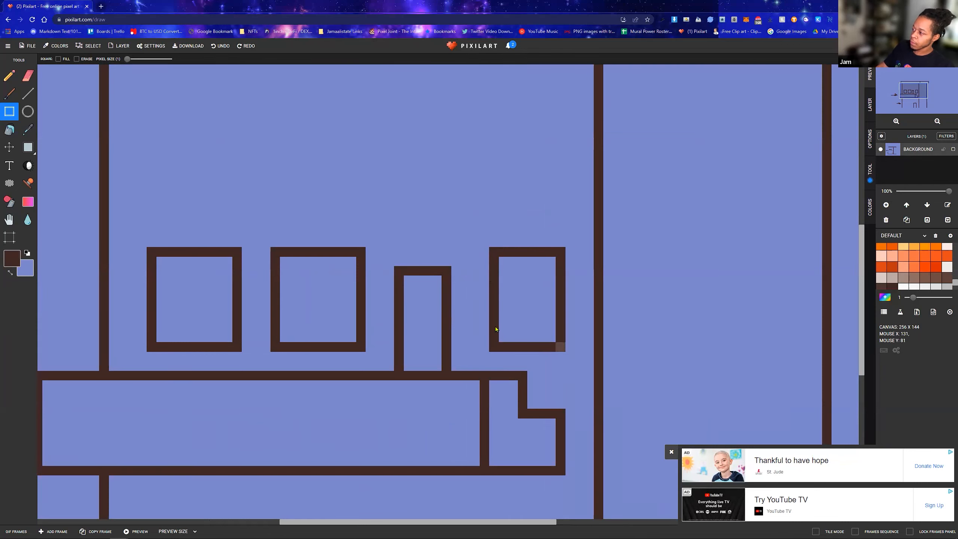
pyautogui.scroll(-3, 377, 349)
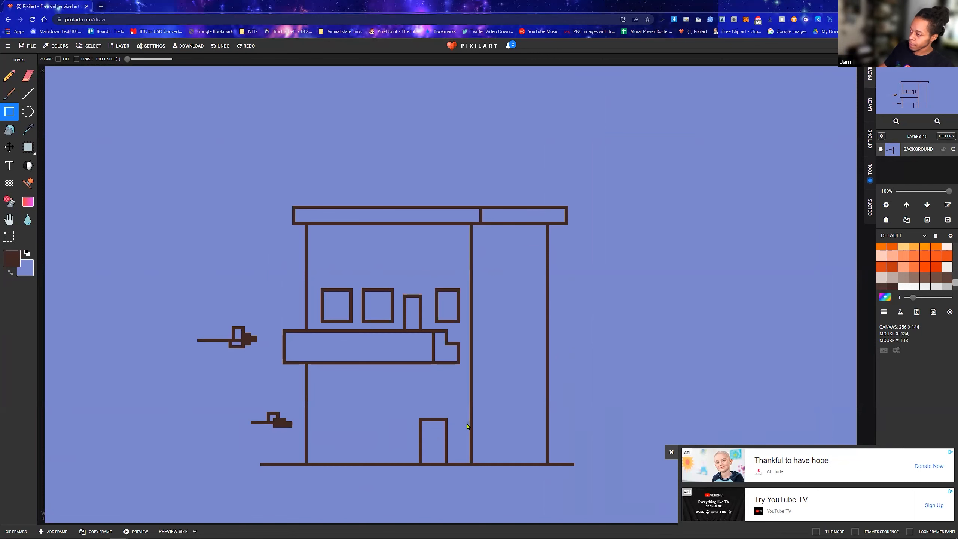
pyautogui.scroll(3, 434, 298)
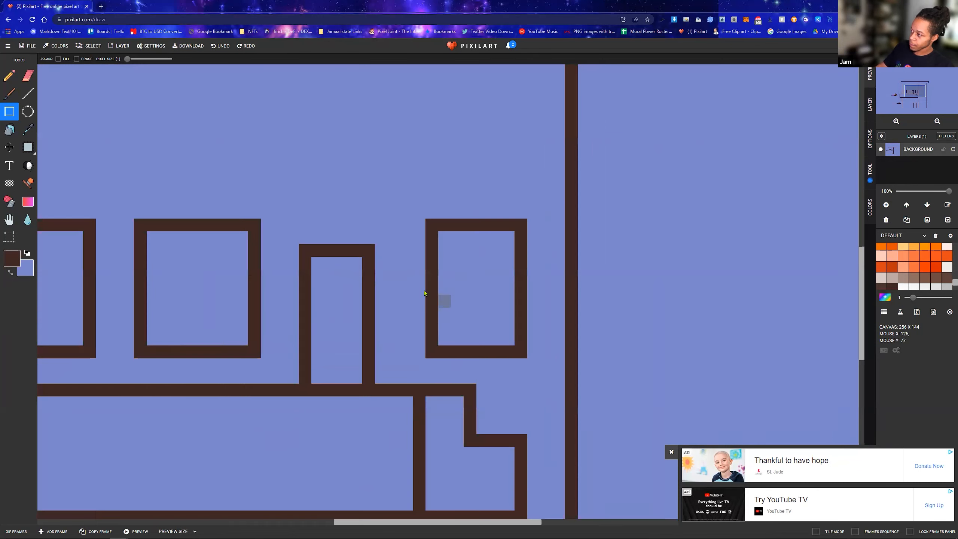
pyautogui.scroll(-3, 347, 250)
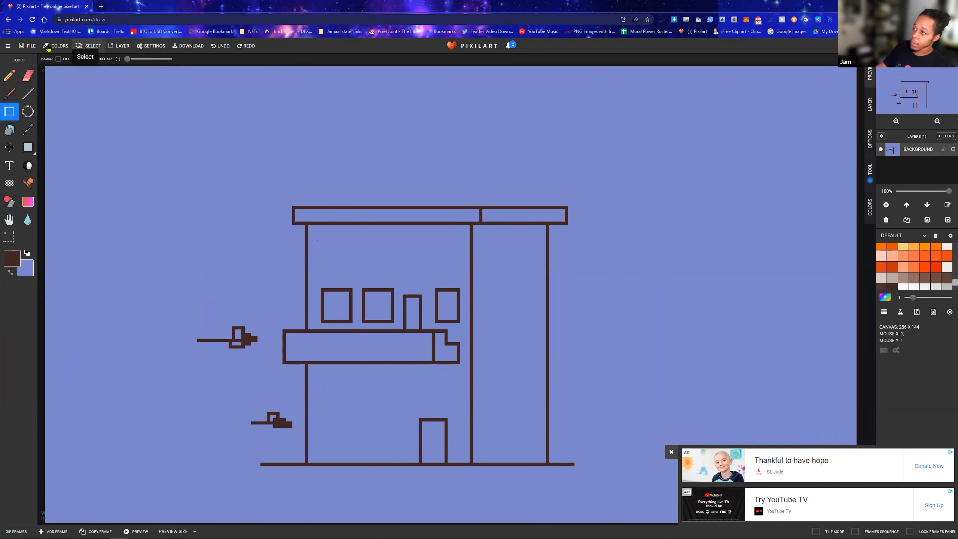
# Look through the site, file and layer commands, the global drawing options and the Pencil tool's options
pyautogui.click(31, 46)
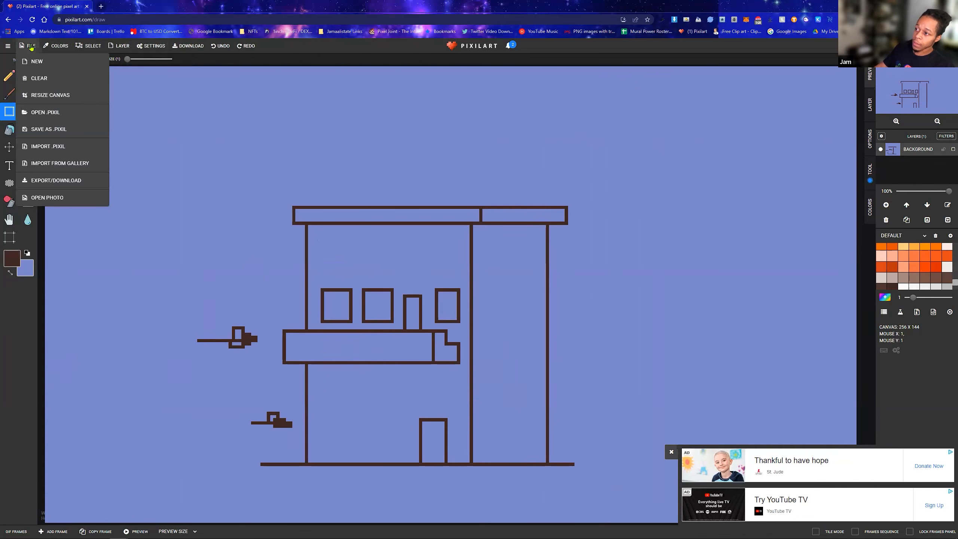
pyautogui.click(31, 47)
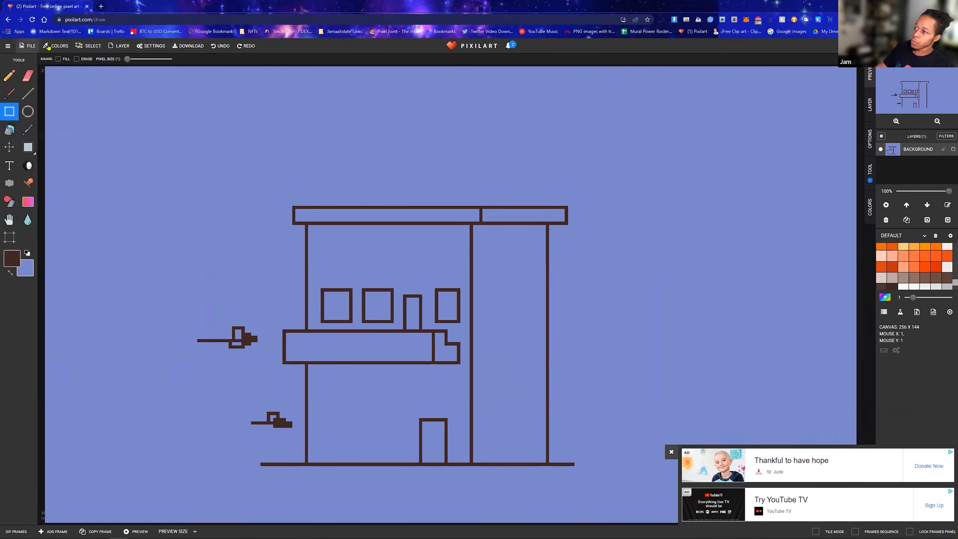
pyautogui.click(10, 46)
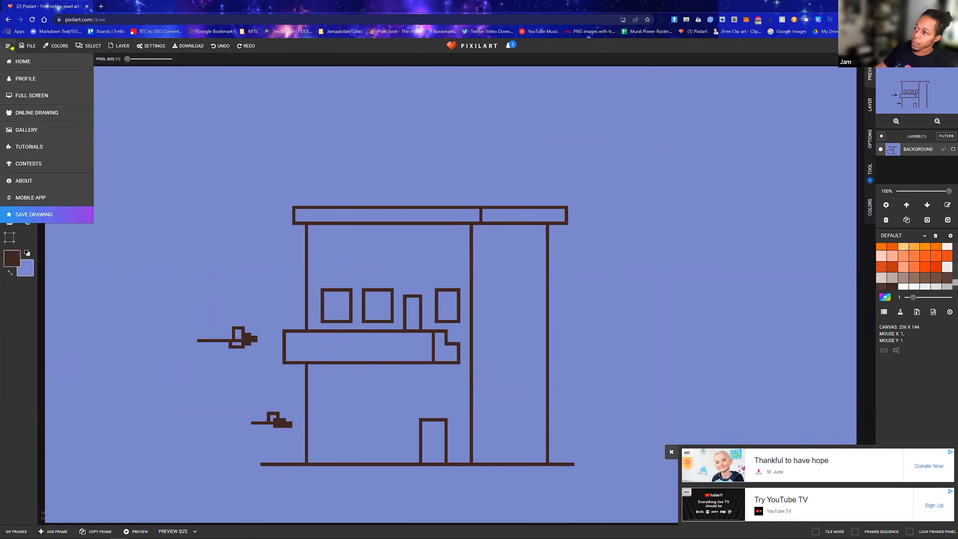
pyautogui.click(22, 47)
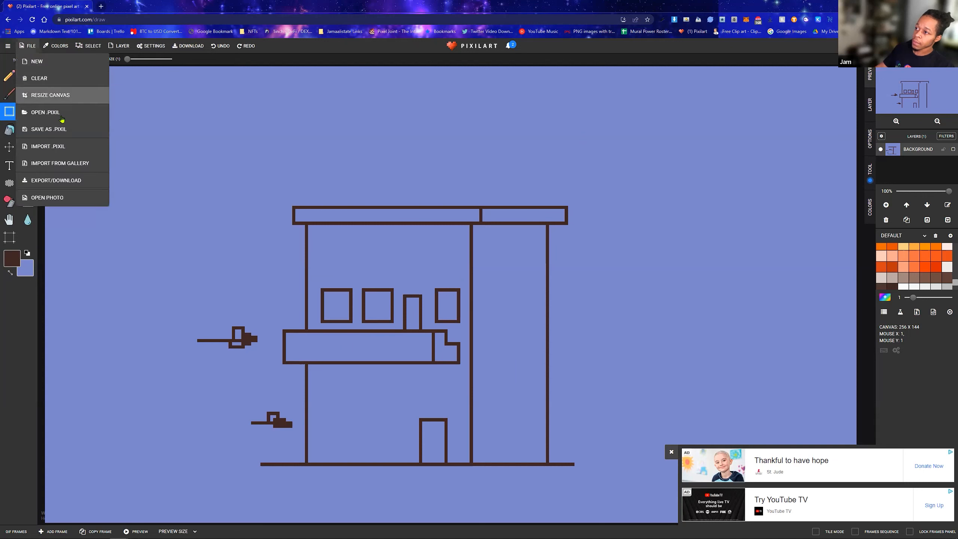
pyautogui.click(119, 45)
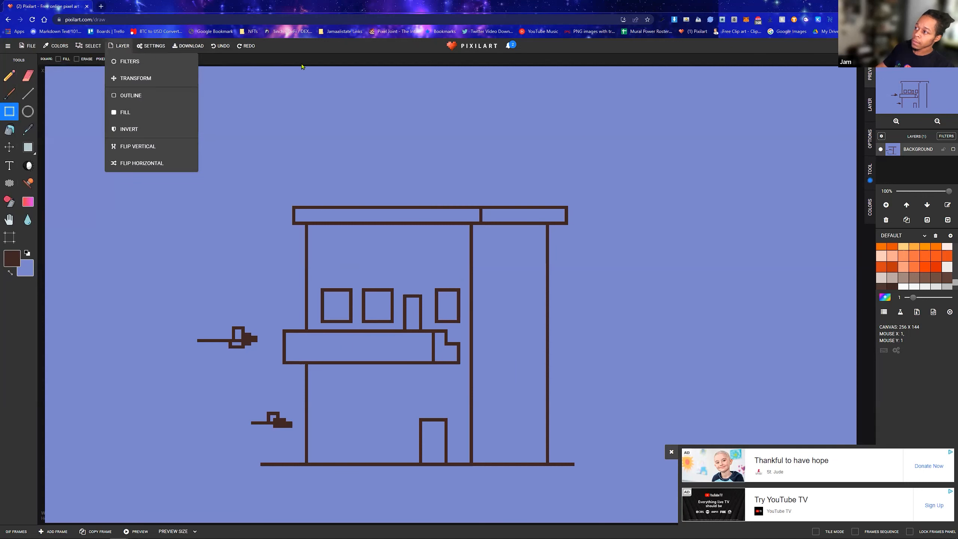
pyautogui.click(866, 133)
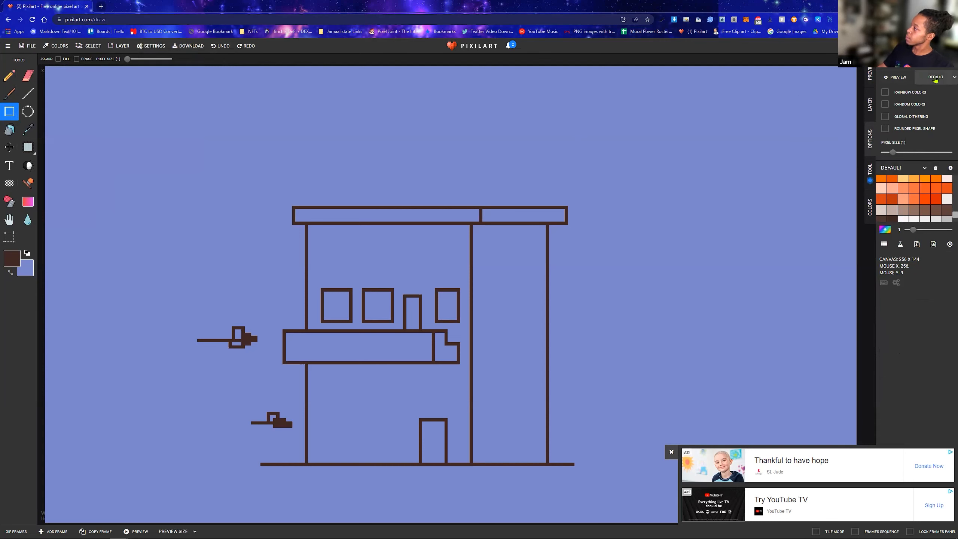
pyautogui.click(10, 76)
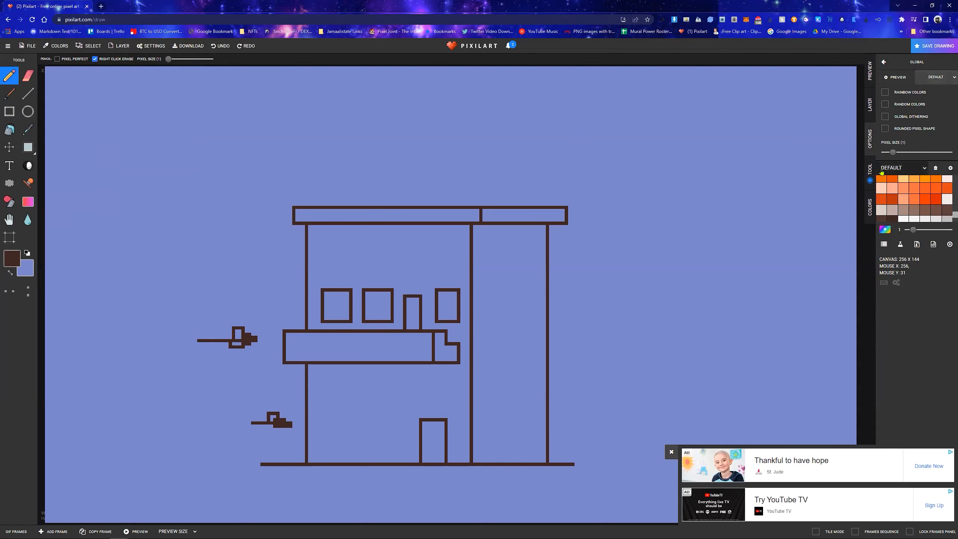
pyautogui.click(871, 172)
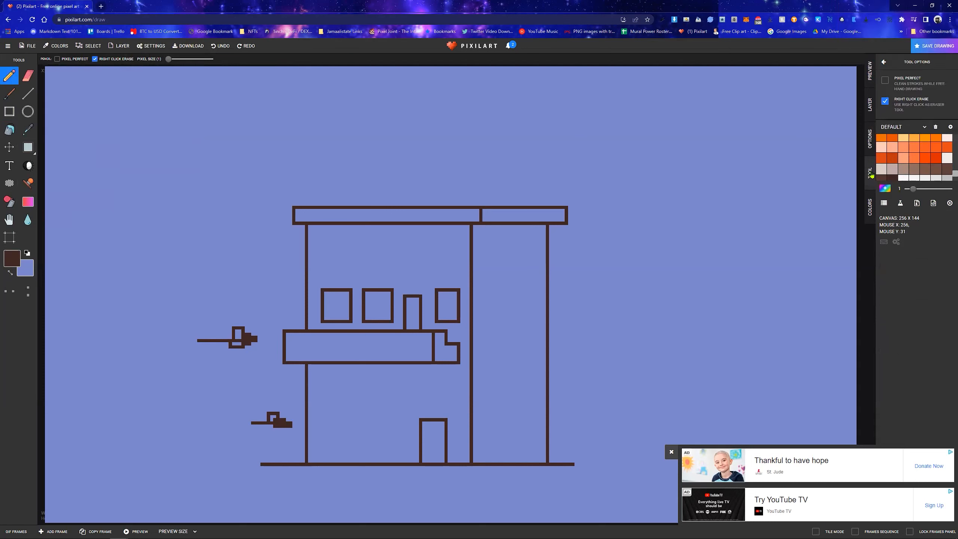
pyautogui.click(869, 210)
pyautogui.click(870, 74)
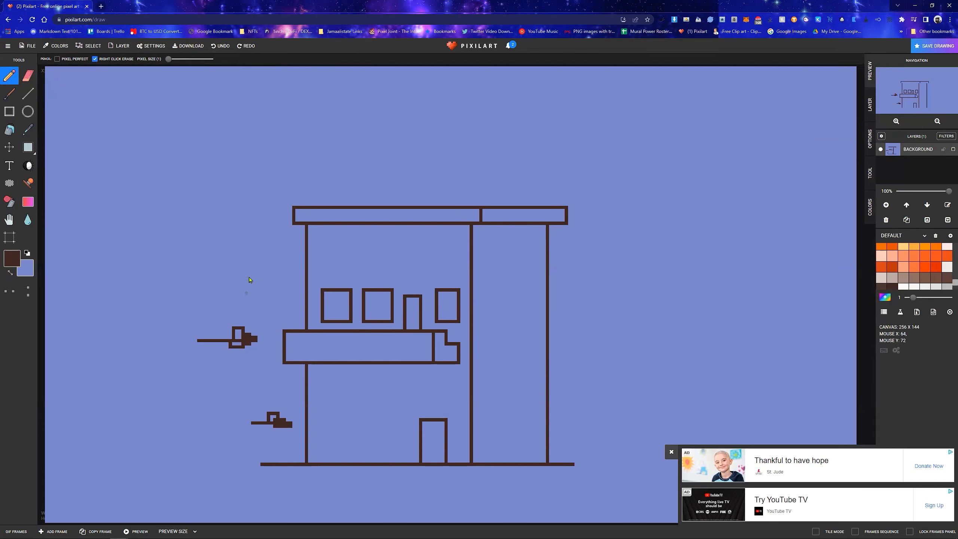
# Show the color picker and enlarge the Default palette so more swatches are visible, and close the advertisement
pyautogui.click(869, 212)
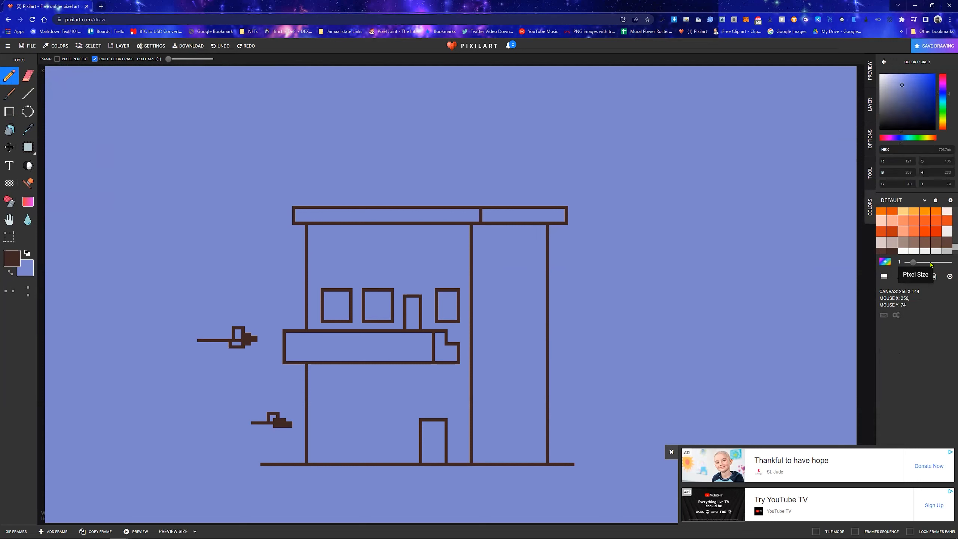
pyautogui.moveTo(929, 254); pyautogui.dragTo(929, 341)
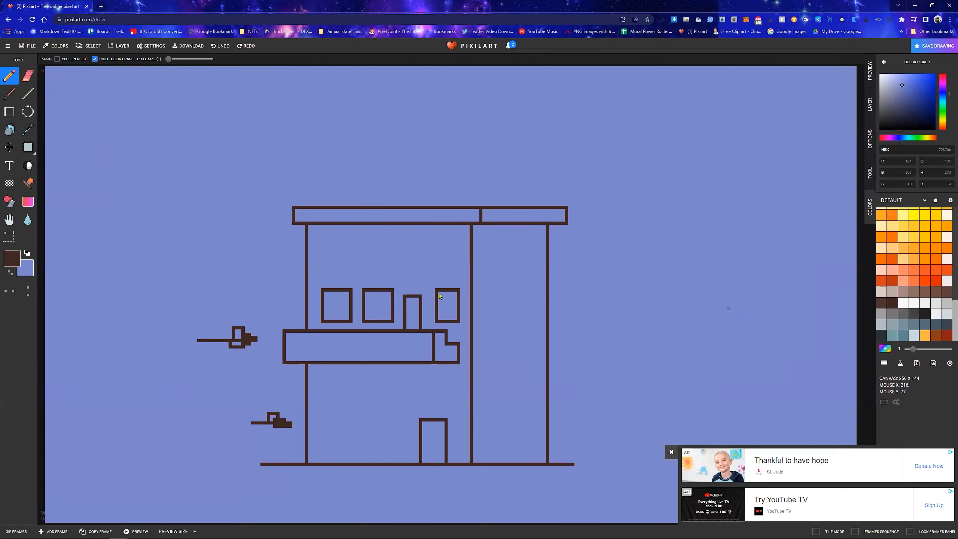
pyautogui.click(671, 452)
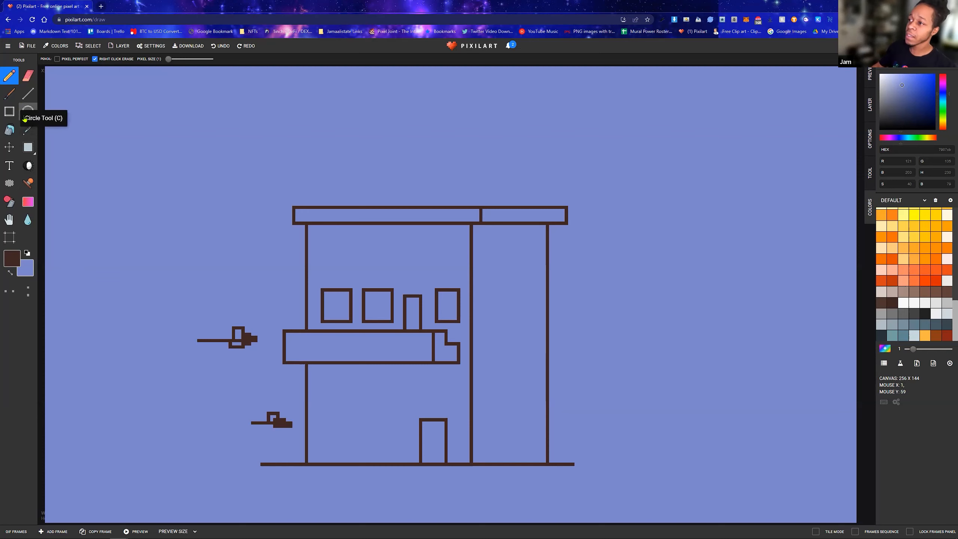
# Swap the primary and secondary colors repeatedly, ending with periwinkle as the primary color
pyautogui.click(28, 134)
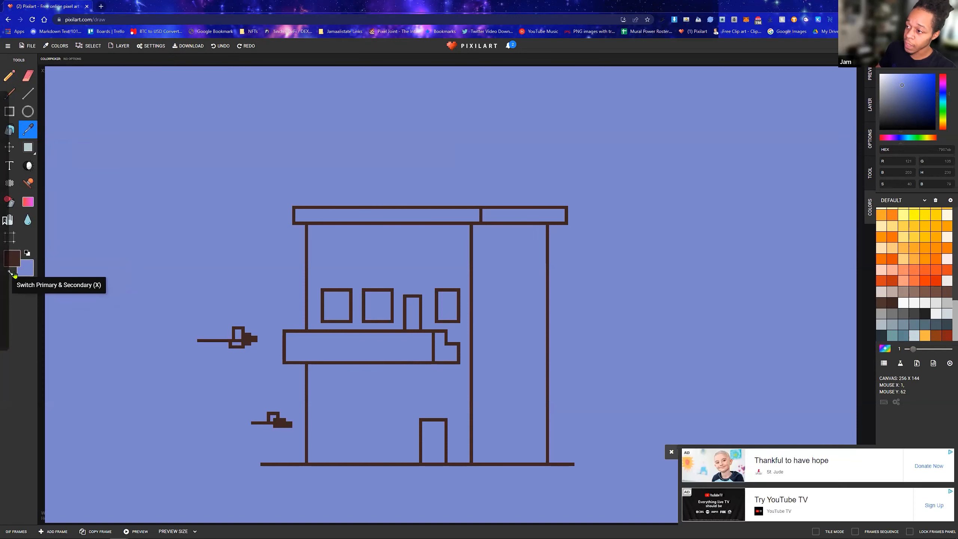
pyautogui.click(14, 275)
pyautogui.click(14, 275)
pyautogui.click(14, 276)
pyautogui.click(14, 275)
pyautogui.click(14, 275)
pyautogui.click(14, 276)
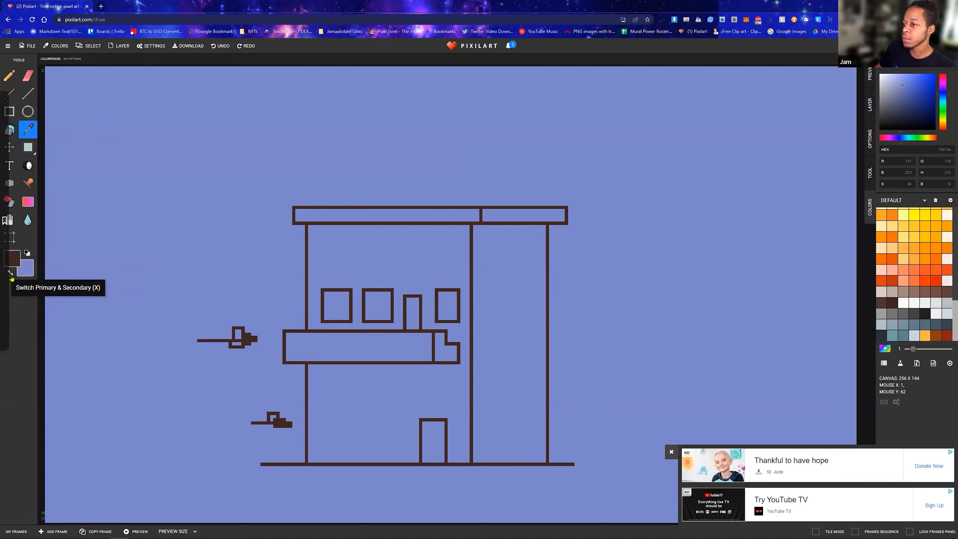
pyautogui.press('x')
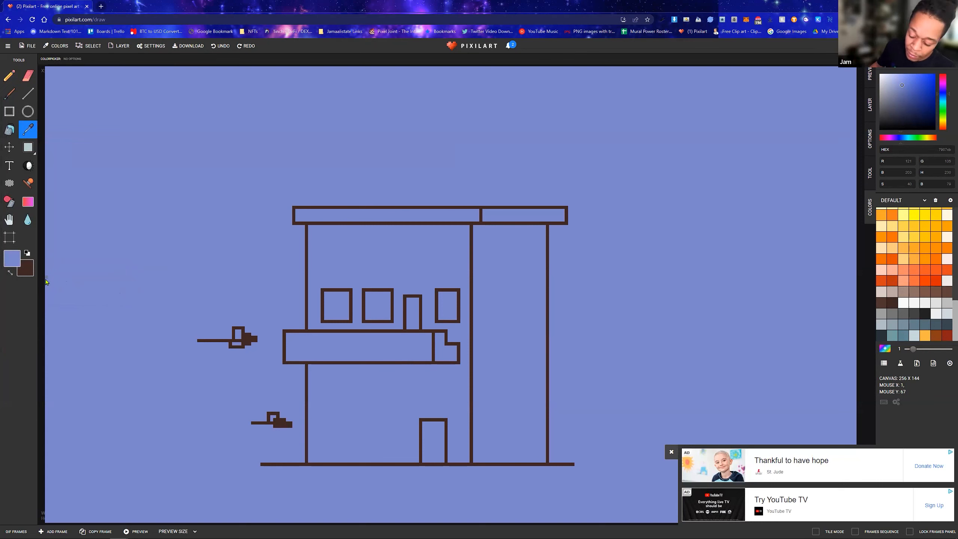
# Make dark brown the primary color and draw a wide rectangle under the left roof with a narrow strip adjoining its right side
pyautogui.click(670, 453)
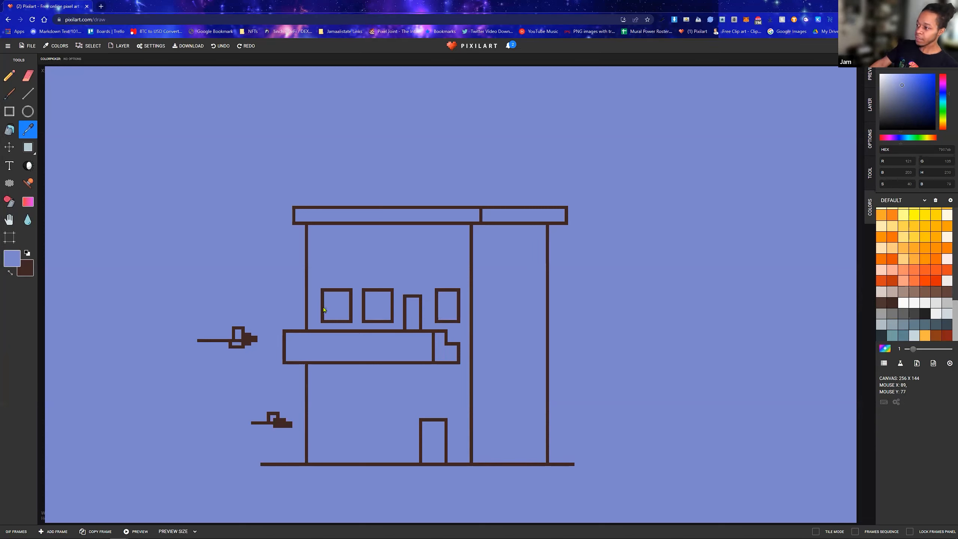
pyautogui.click(9, 111)
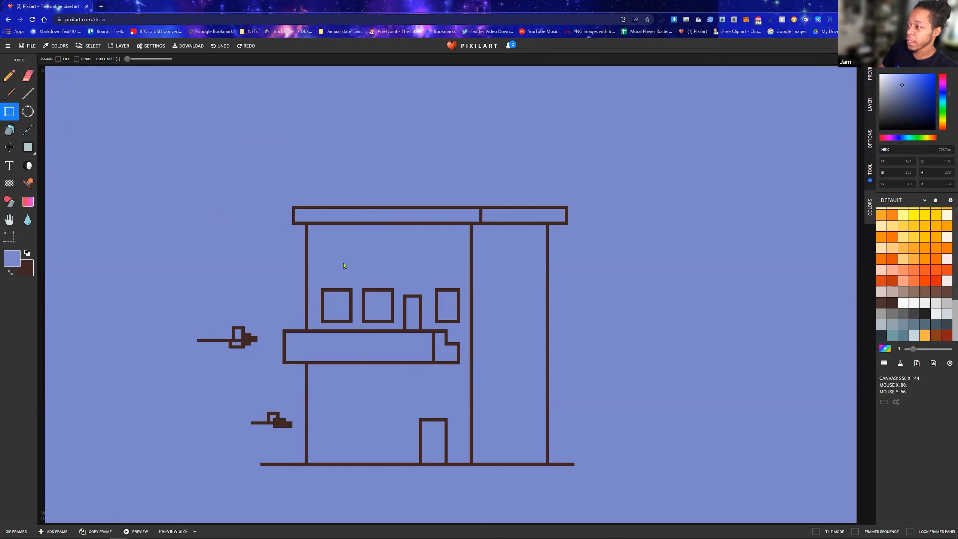
pyautogui.press('x')
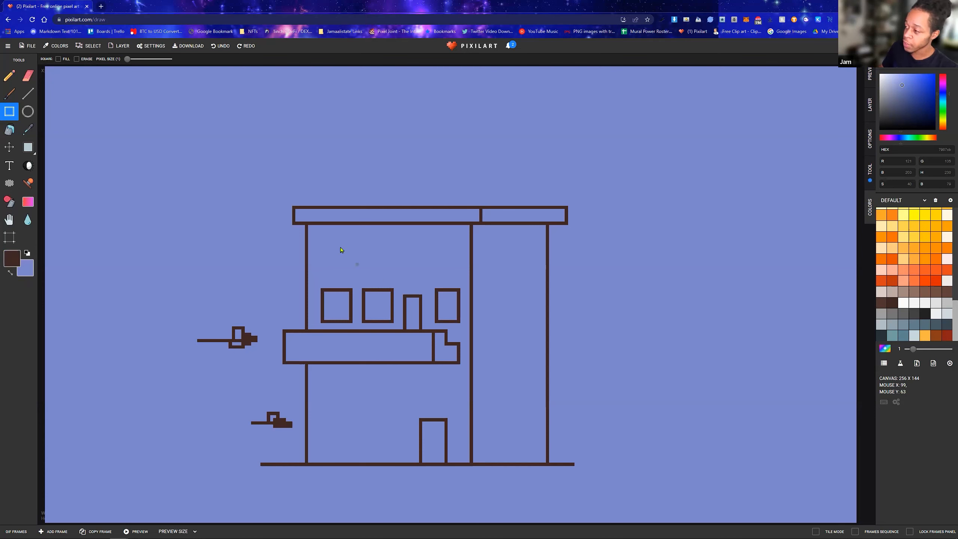
pyautogui.moveTo(317, 234); pyautogui.dragTo(447, 279)
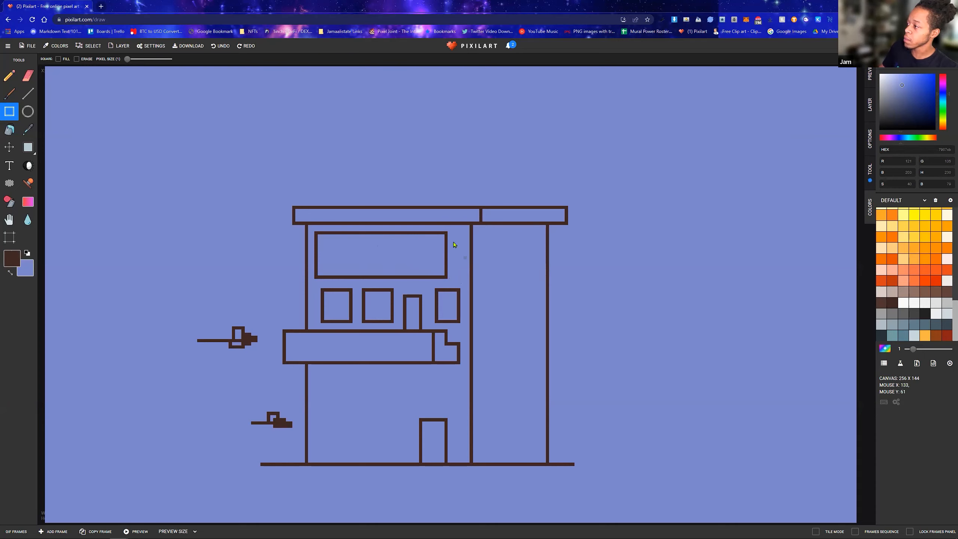
pyautogui.moveTo(447, 235); pyautogui.dragTo(455, 280)
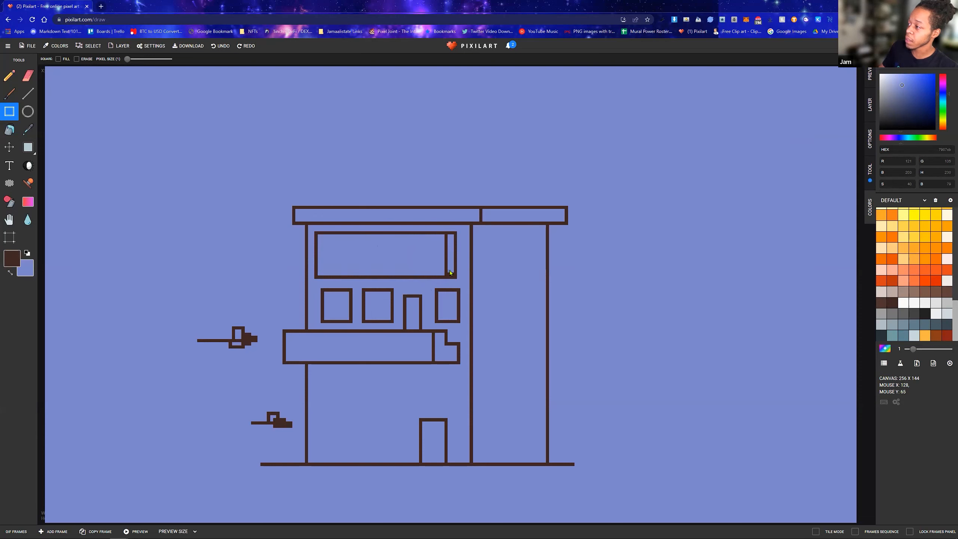
# Divide the wide rectangle's narrow side strip with small dark brown rectangles, leaving one small opening near each end
pyautogui.scroll(2, 450, 272)
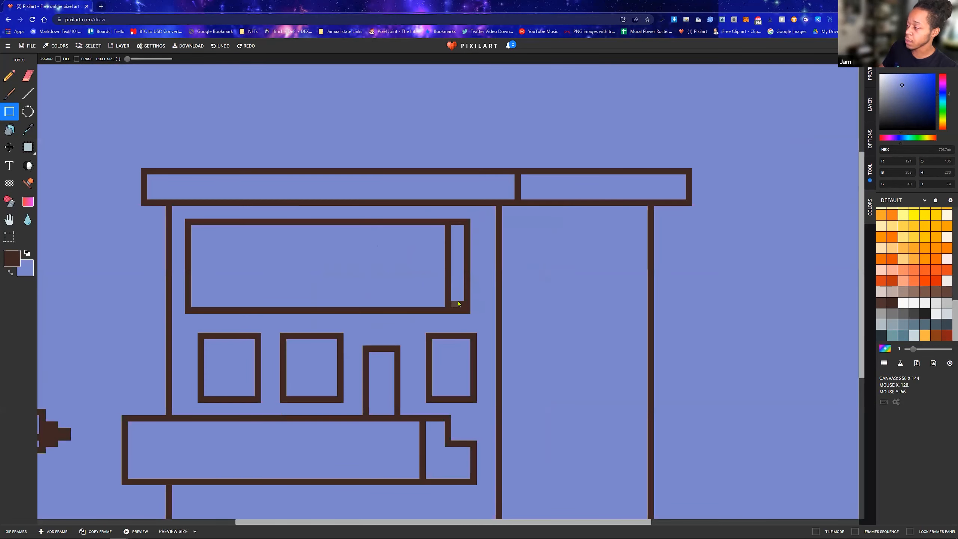
pyautogui.moveTo(446, 300)
pyautogui.mouseDown()
pyautogui.moveTo(463, 230)
pyautogui.moveTo(453, 251)
pyautogui.moveTo(461, 268)
pyautogui.mouseUp()
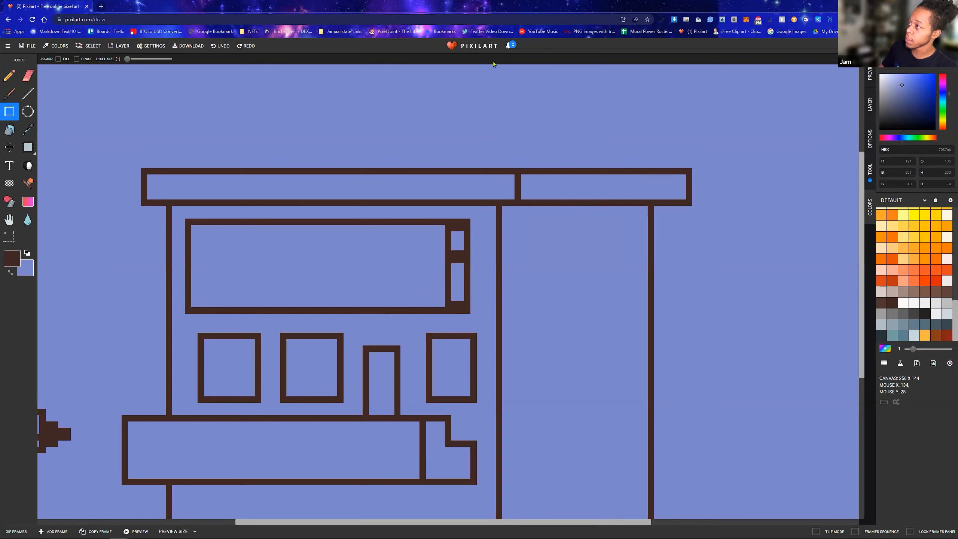
pyautogui.moveTo(454, 269); pyautogui.dragTo(460, 288)
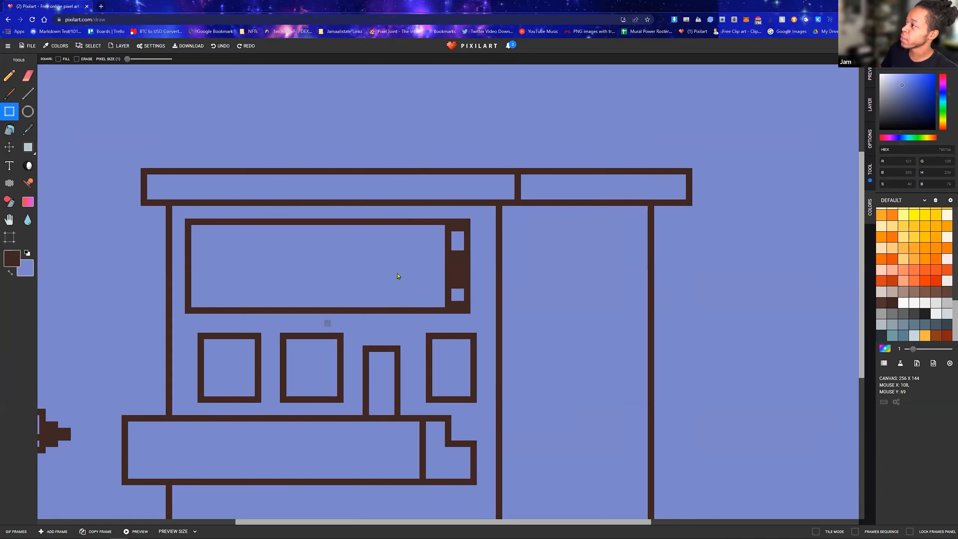
pyautogui.scroll(-2, 402, 272)
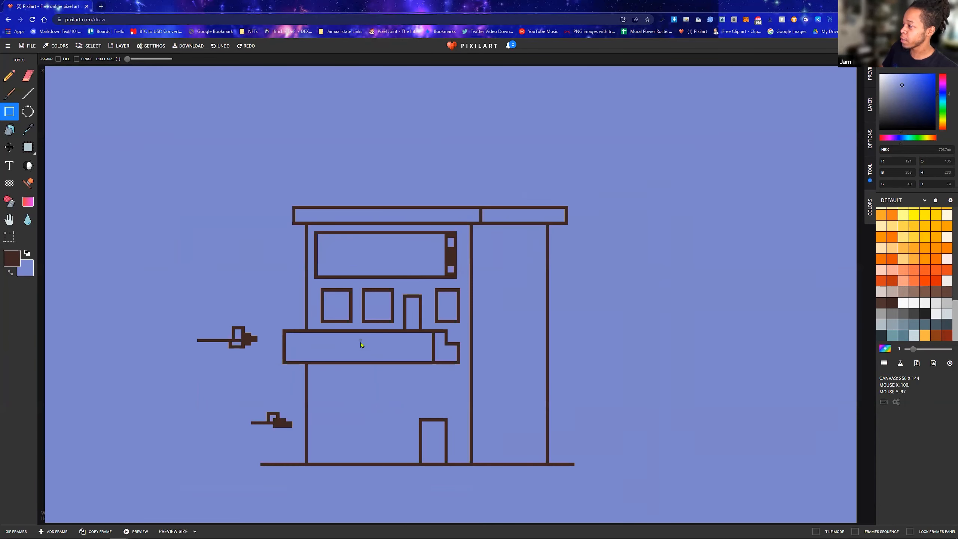
# Draw a larger dark brown door frame around the upper-floor door, and clear its bottom edge with periwinkle
pyautogui.scroll(2, 386, 331)
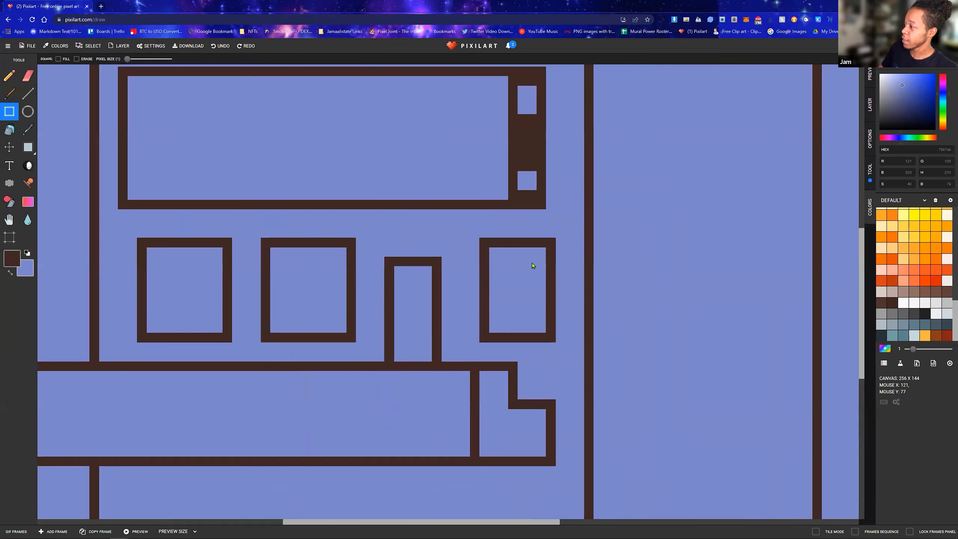
pyautogui.moveTo(389, 242); pyautogui.dragTo(456, 281)
pyautogui.moveTo(461, 352); pyautogui.dragTo(461, 364)
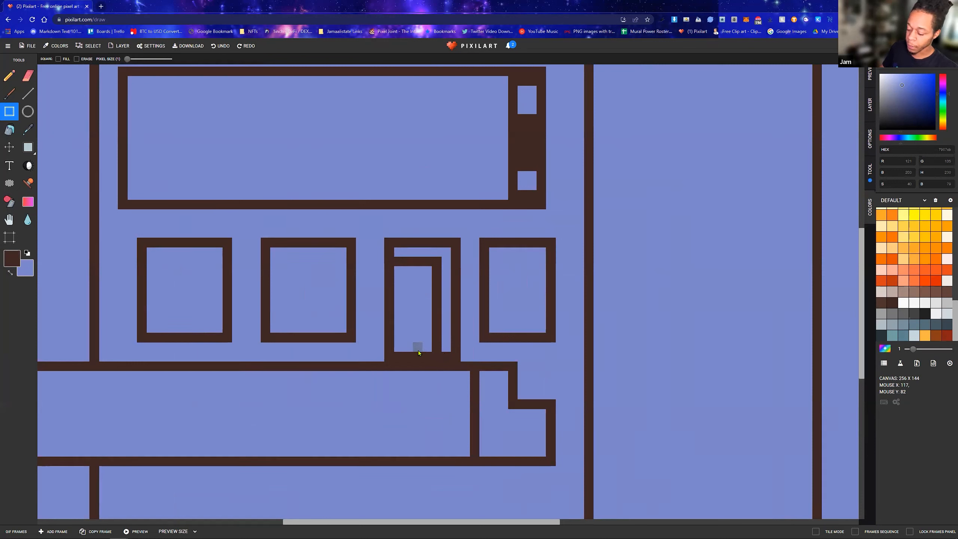
pyautogui.press('x')
pyautogui.moveTo(423, 354); pyautogui.dragTo(432, 356)
pyautogui.click(445, 358)
pyautogui.click(436, 262)
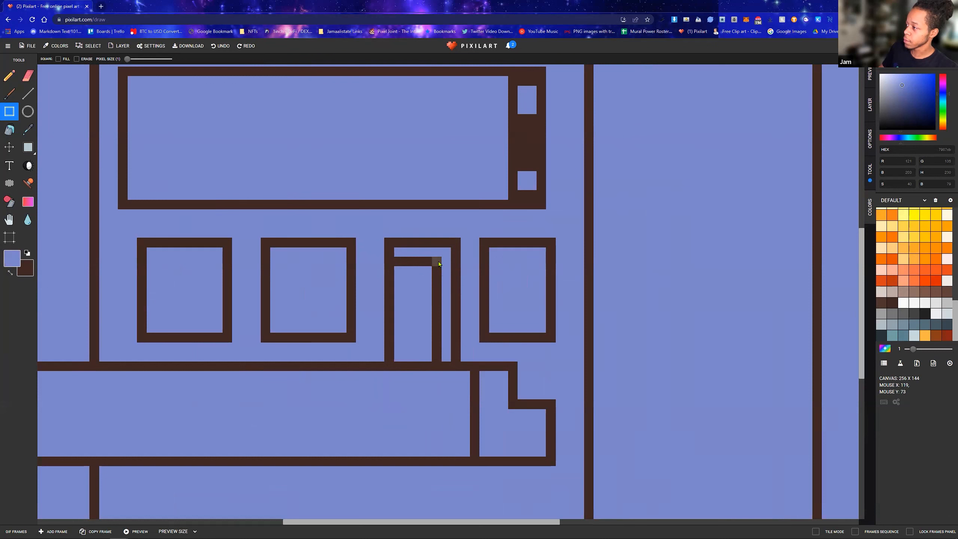
# Make dark brown the primary color and draw two tall window rectangles side by side on the ground floor, left of the door
pyautogui.scroll(-5, 393, 328)
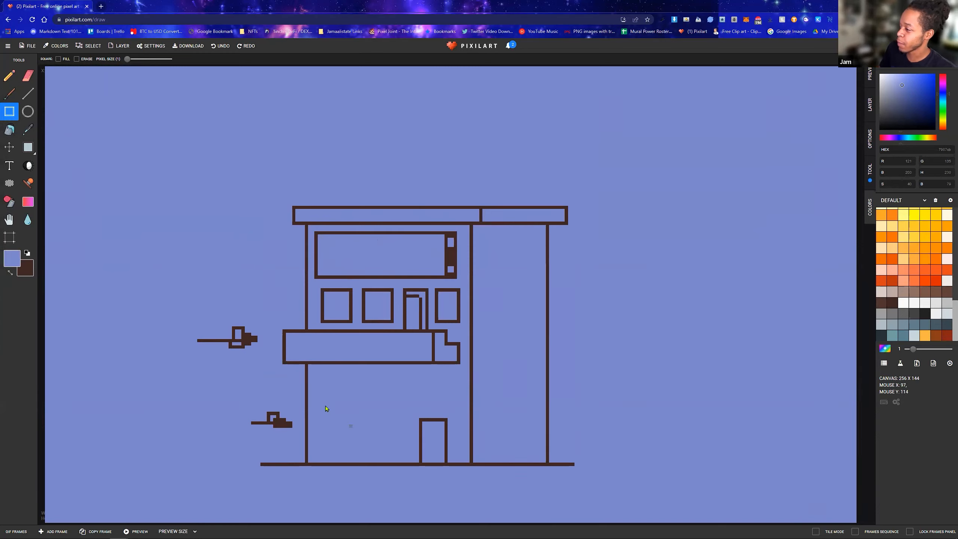
pyautogui.scroll(3, 340, 400)
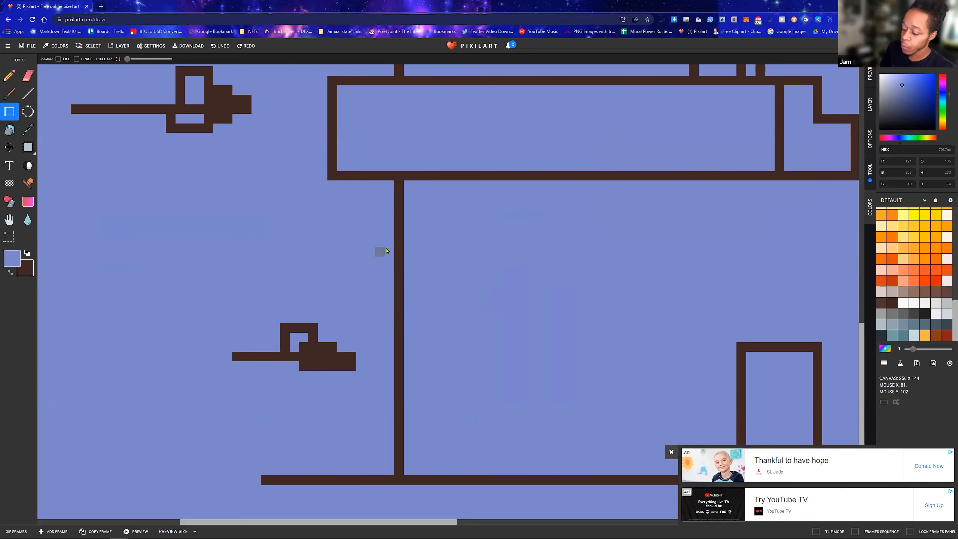
pyautogui.press('x')
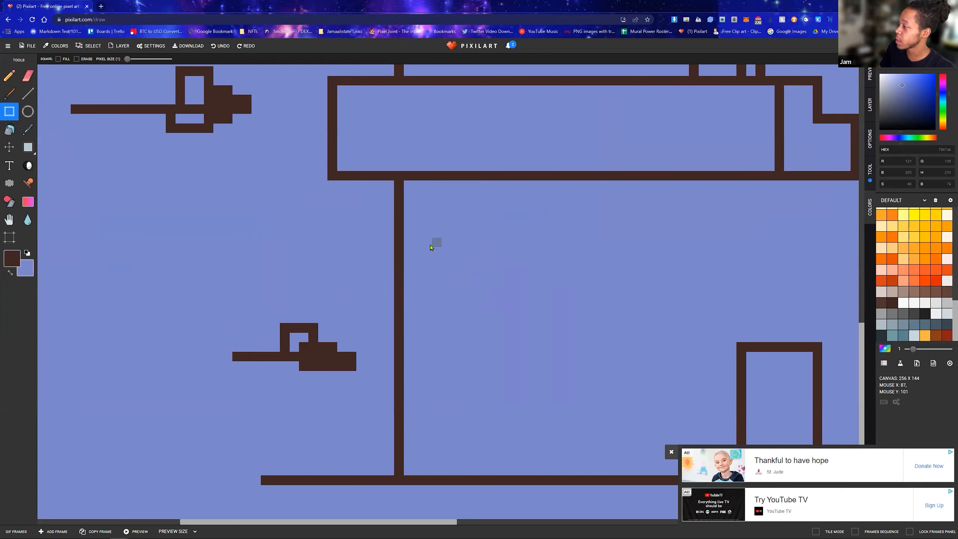
pyautogui.moveTo(427, 241)
pyautogui.mouseDown()
pyautogui.moveTo(479, 262)
pyautogui.moveTo(532, 357)
pyautogui.mouseUp()
pyautogui.moveTo(549, 406); pyautogui.dragTo(558, 427)
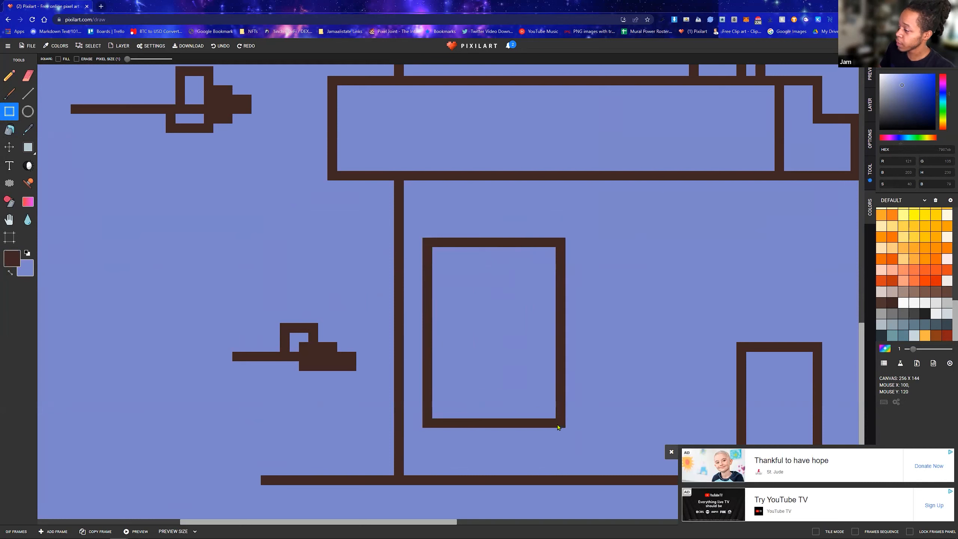
pyautogui.hotkey('ctrl', 'z')
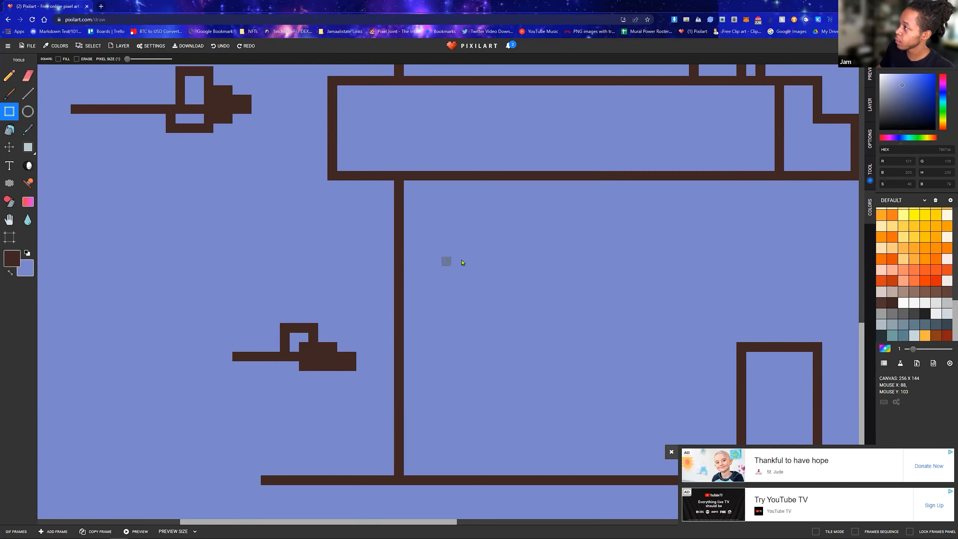
pyautogui.moveTo(436, 274)
pyautogui.mouseDown()
pyautogui.moveTo(498, 347)
pyautogui.moveTo(559, 442)
pyautogui.moveTo(580, 435)
pyautogui.moveTo(543, 442)
pyautogui.mouseUp()
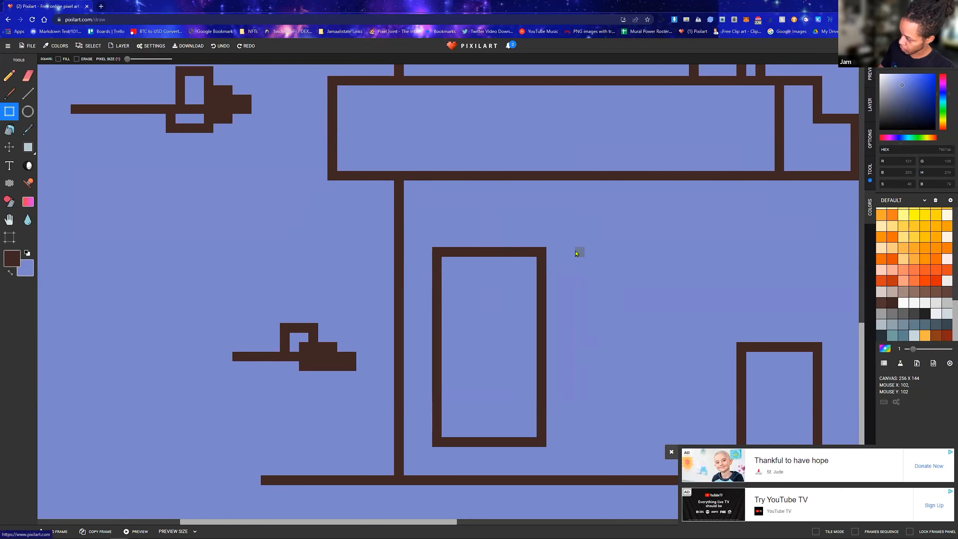
pyautogui.moveTo(570, 251); pyautogui.dragTo(671, 443)
pyautogui.scroll(-3, 657, 352)
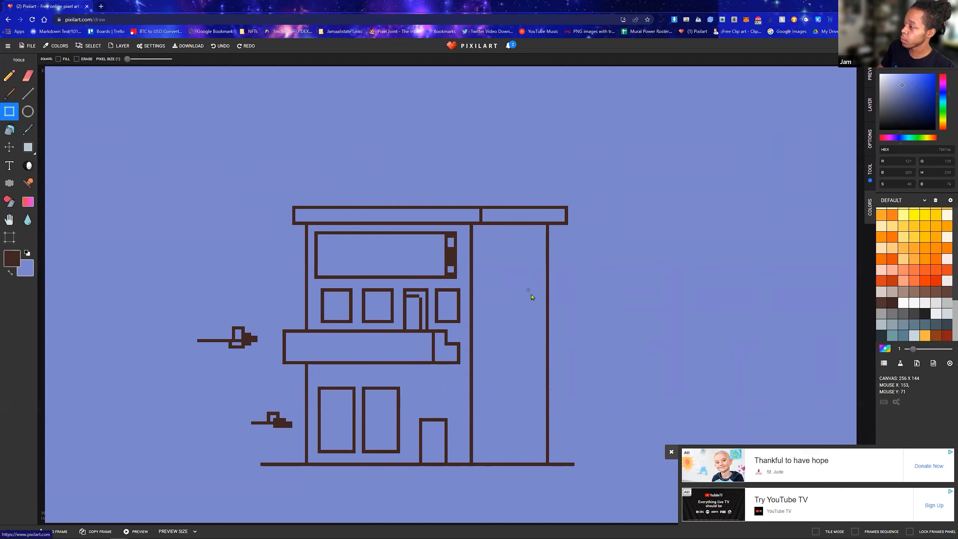
# Draw a small sign with a narrow side strip across the building's right wall, and erase the wall line inside it with periwinkle
pyautogui.moveTo(532, 291); pyautogui.dragTo(578, 313)
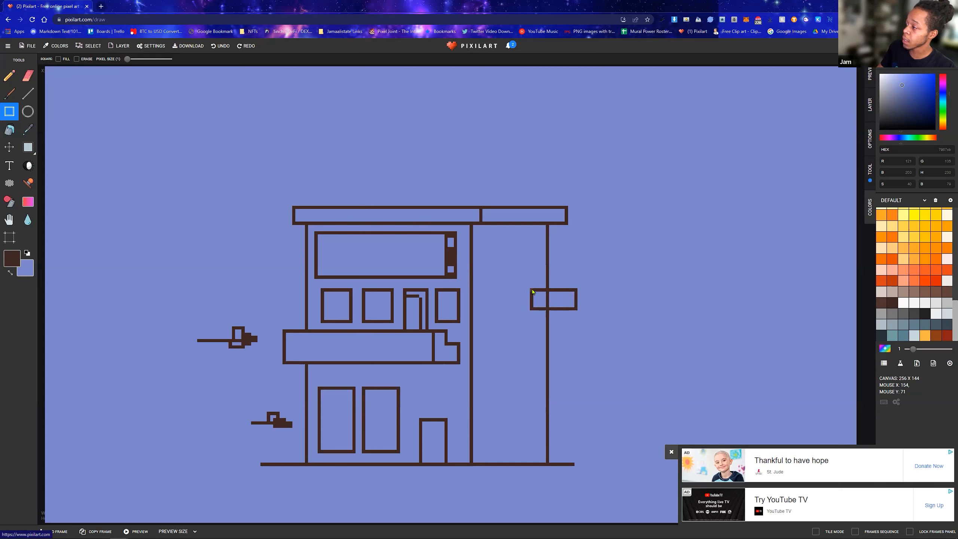
pyautogui.moveTo(526, 291); pyautogui.dragTo(516, 301)
pyautogui.moveTo(514, 307); pyautogui.dragTo(518, 310)
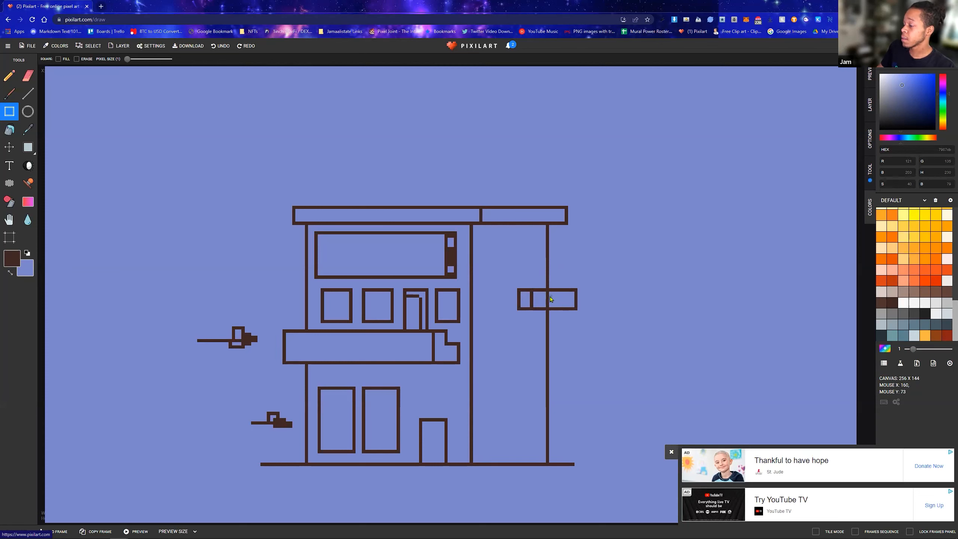
pyautogui.press('x')
pyautogui.moveTo(548, 292); pyautogui.dragTo(547, 307)
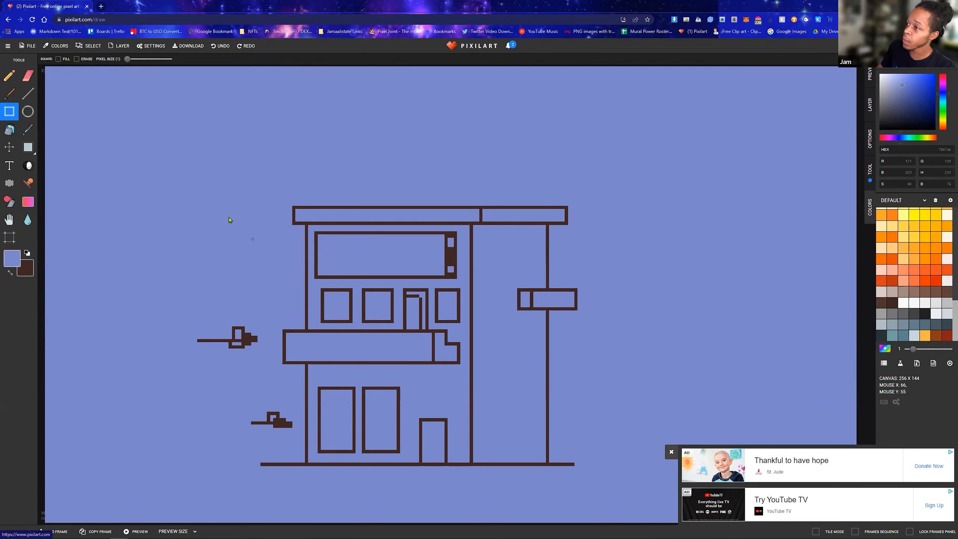
# Select and copy the small sign on the right wall, and place a duplicate directly below it, level with the balcony's lower edge
pyautogui.click(28, 146)
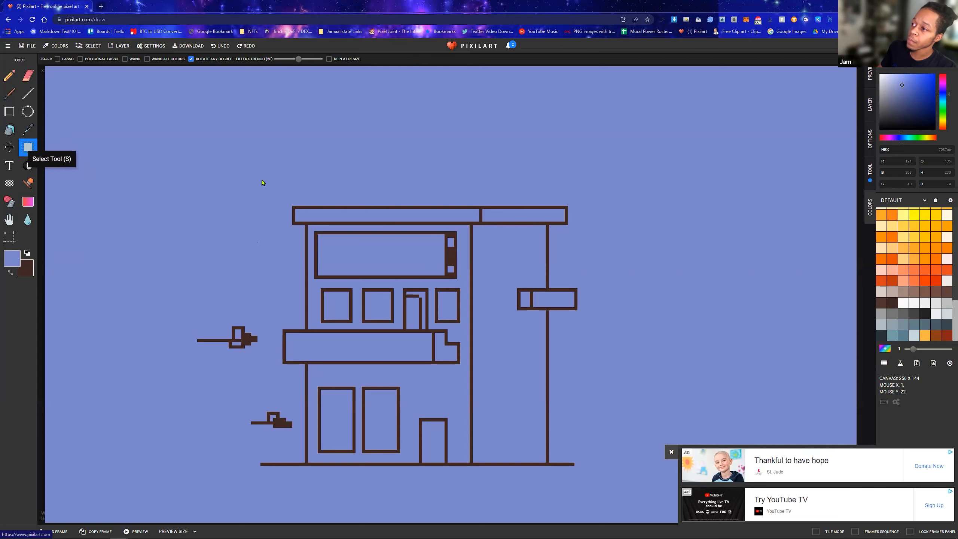
pyautogui.moveTo(501, 162); pyautogui.dragTo(569, 187)
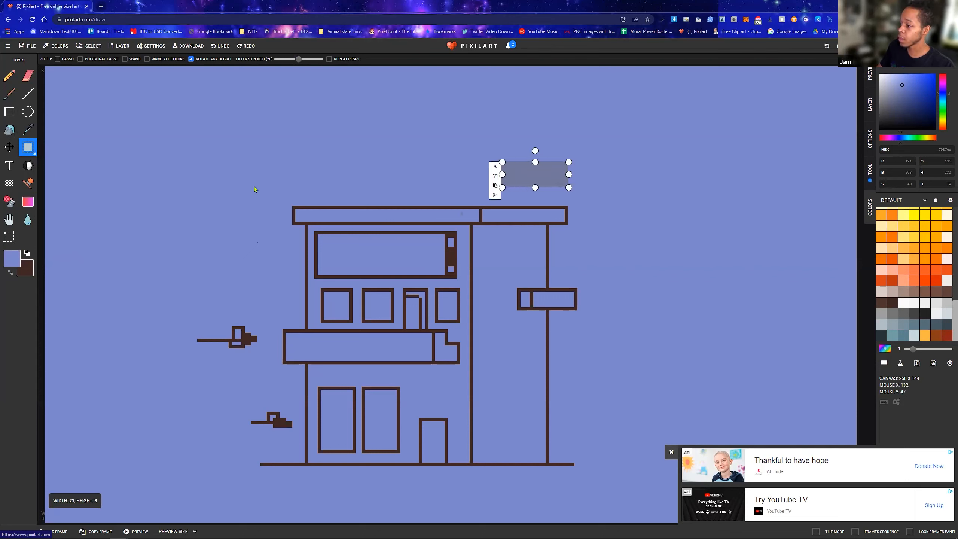
pyautogui.click(550, 150)
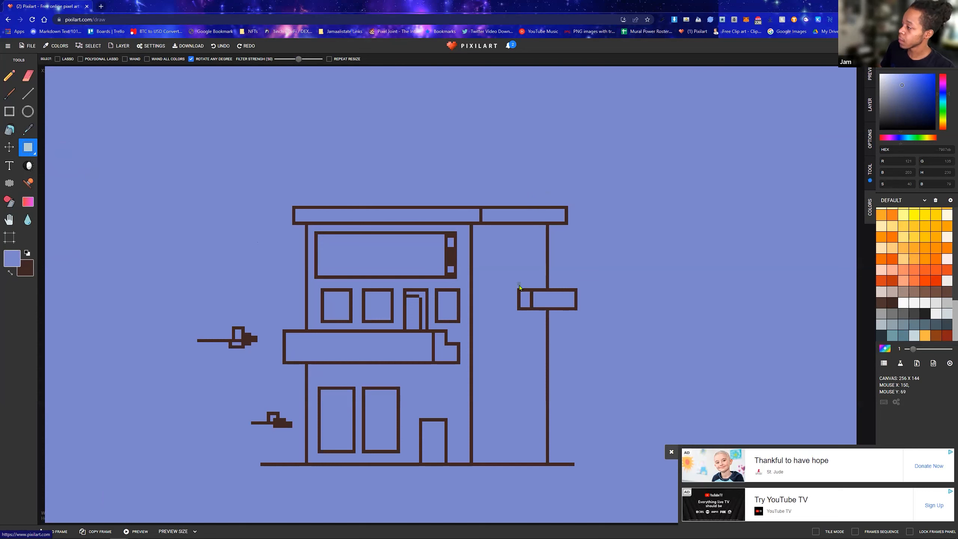
pyautogui.moveTo(515, 287); pyautogui.dragTo(581, 316)
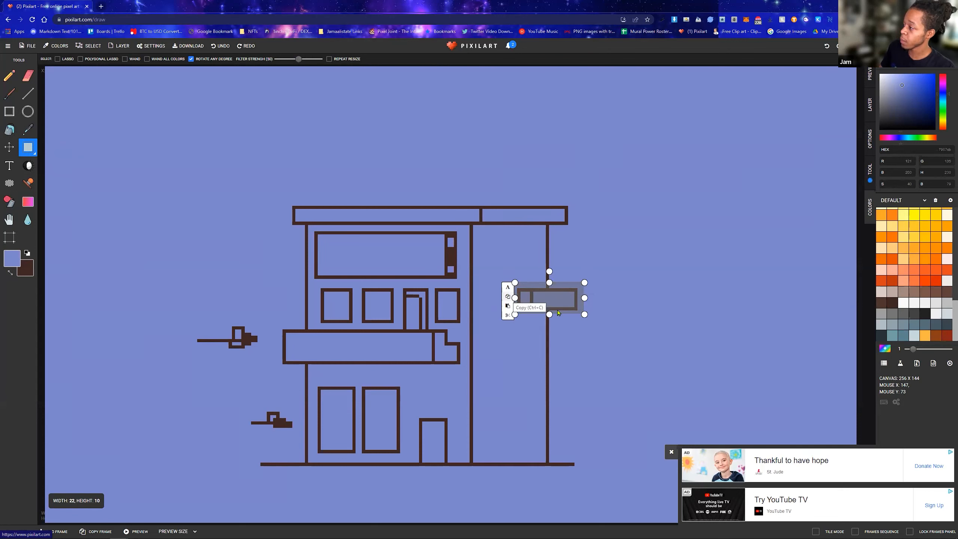
pyautogui.click(558, 358)
pyautogui.hotkey('ctrl', 'v')
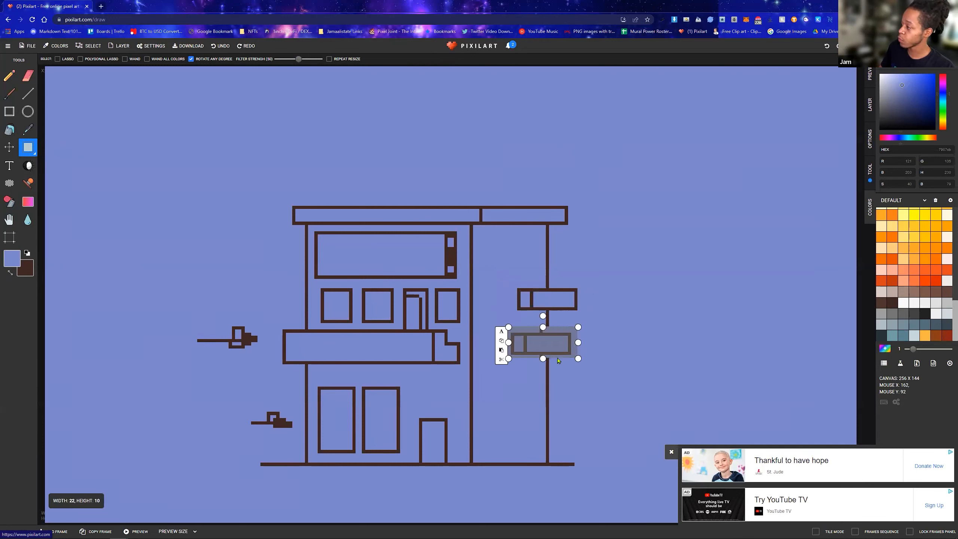
pyautogui.moveTo(551, 340); pyautogui.dragTo(555, 368)
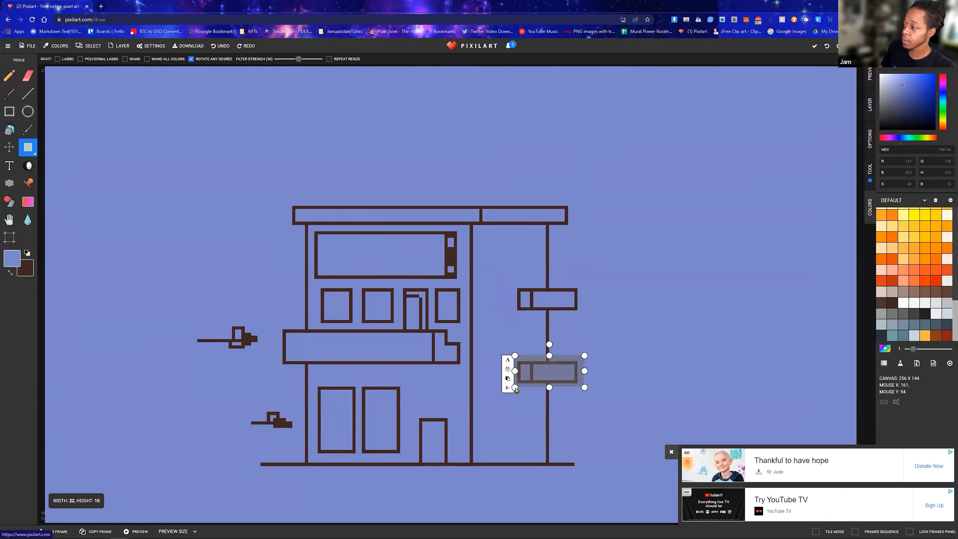
pyautogui.click(604, 348)
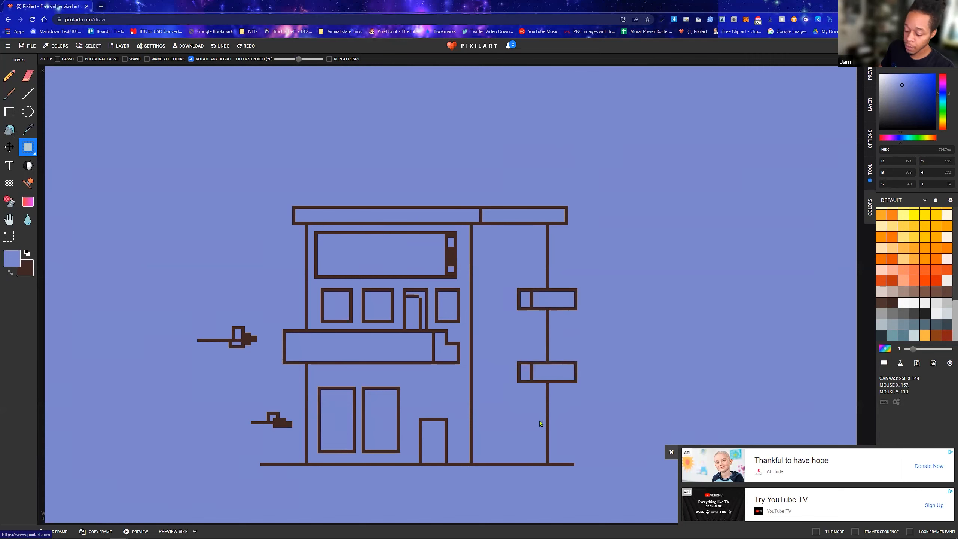
# Paste a third copy of the small sign just beneath the second one, aligned on the right wall
pyautogui.hotkey('ctrl', 'v')
pyautogui.moveTo(524, 405); pyautogui.dragTo(554, 407)
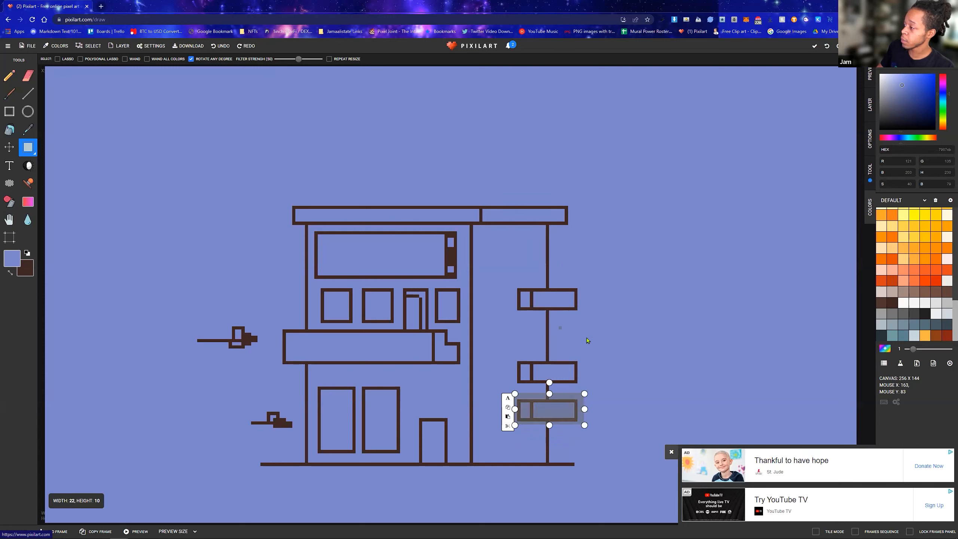
pyautogui.click(614, 328)
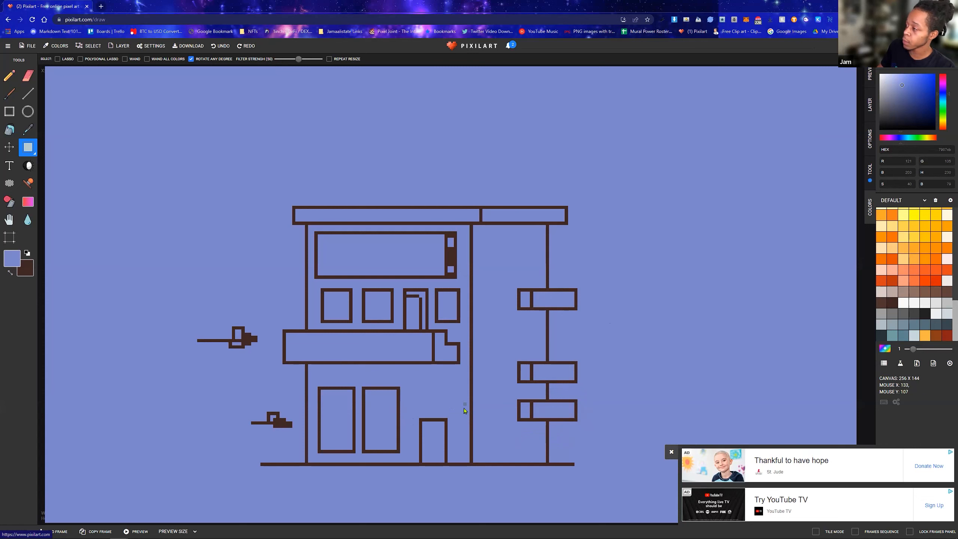
# Switch to the Circle tool with dark brown as the primary color, and dismiss the advertisement
pyautogui.click(28, 112)
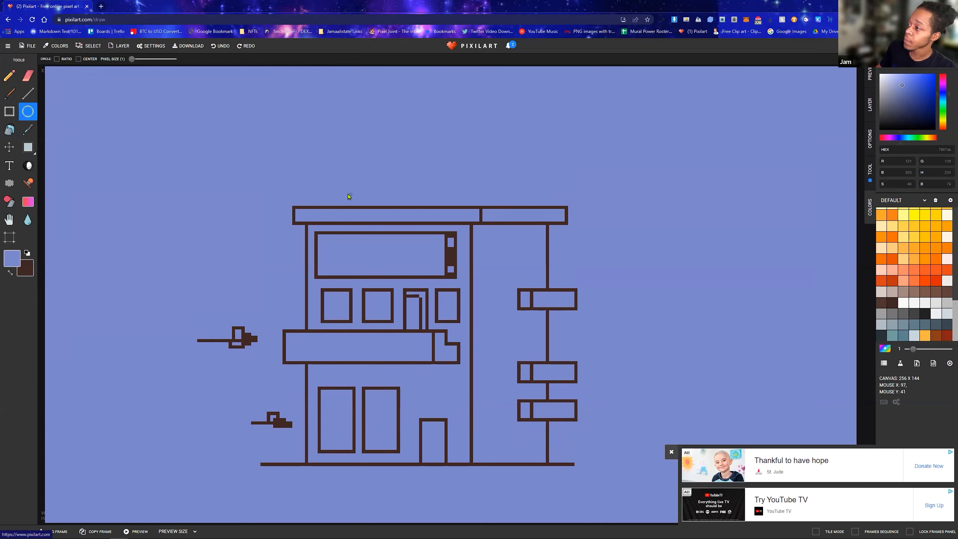
pyautogui.moveTo(357, 201); pyautogui.dragTo(379, 210)
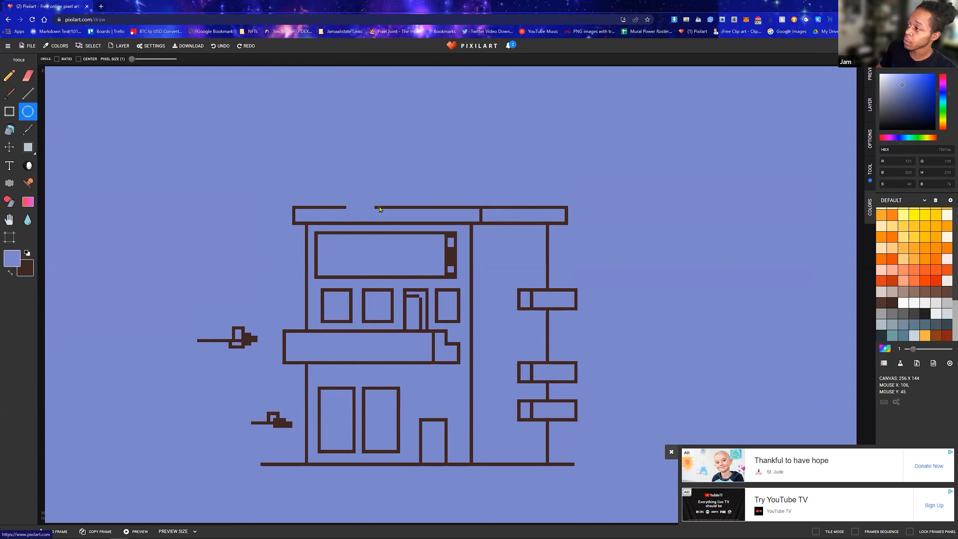
pyautogui.hotkey('ctrl', 'z')
pyautogui.click(27, 253)
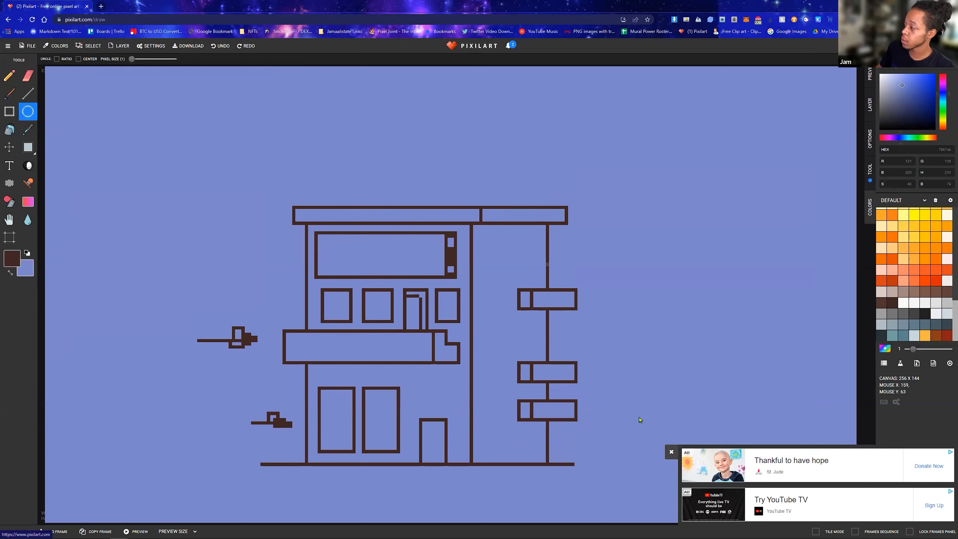
pyautogui.click(672, 452)
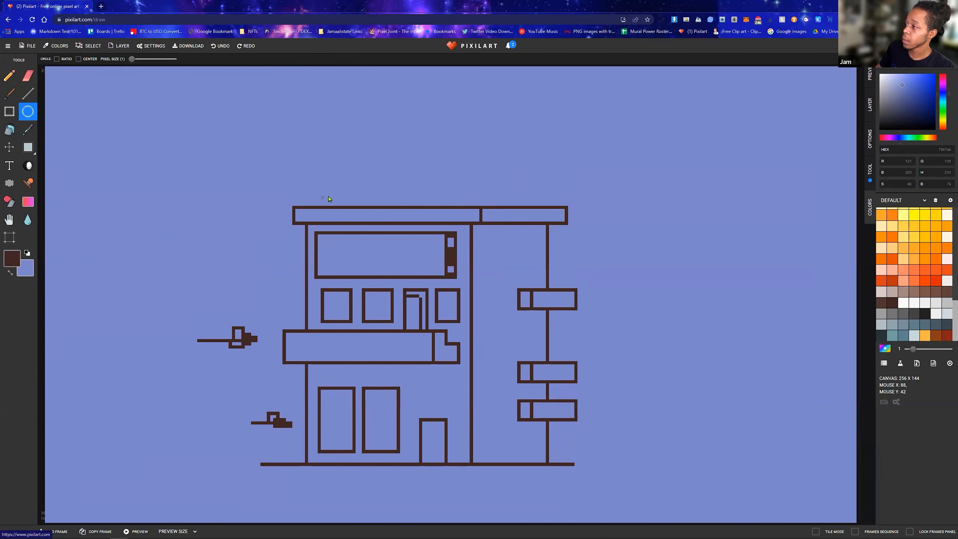
# Draw a row of four round shapes on the left roof: a flat oval, a dome, a larger circle and a small circle
pyautogui.moveTo(323, 193); pyautogui.dragTo(351, 209)
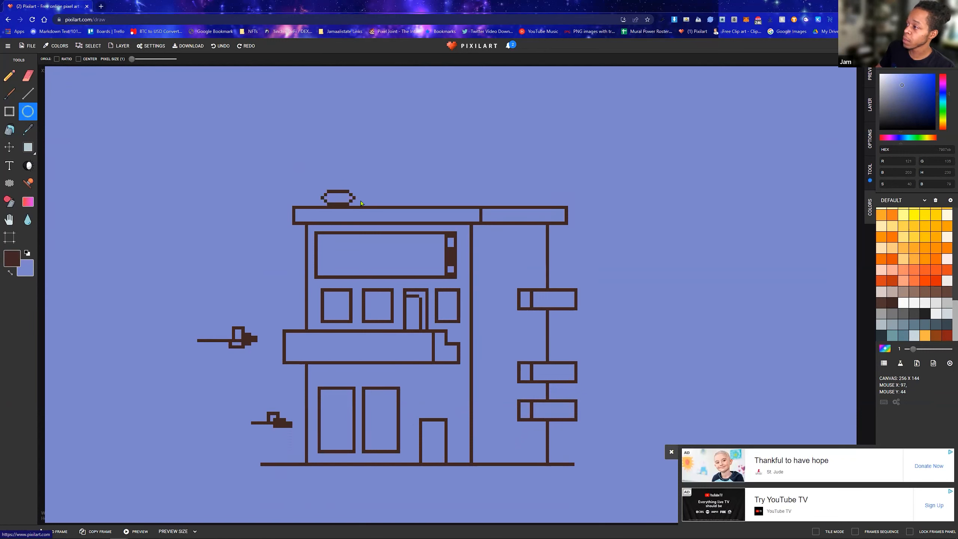
pyautogui.moveTo(378, 191); pyautogui.dragTo(440, 210)
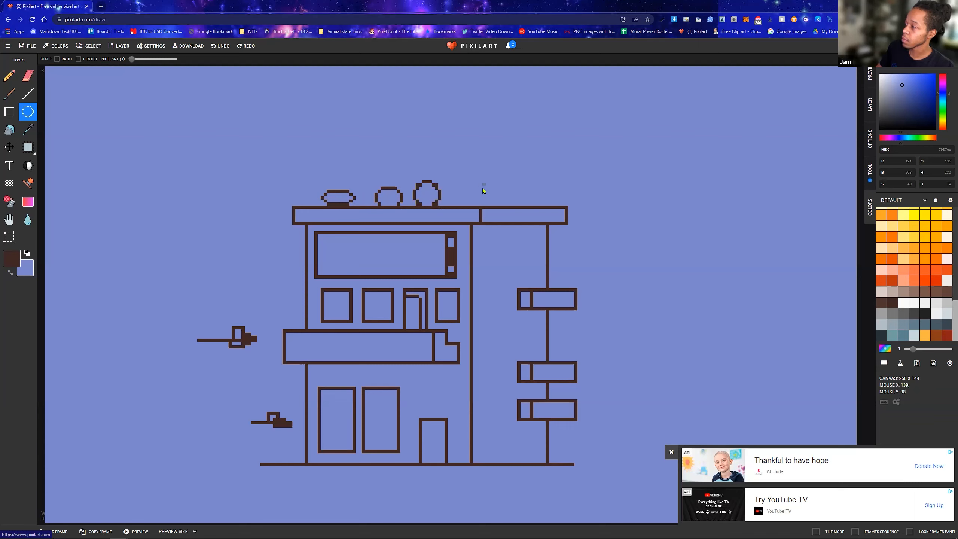
pyautogui.moveTo(472, 192)
pyautogui.mouseDown()
pyautogui.moveTo(456, 179)
pyautogui.moveTo(457, 165)
pyautogui.moveTo(477, 210)
pyautogui.moveTo(498, 208)
pyautogui.moveTo(475, 207)
pyautogui.mouseUp()
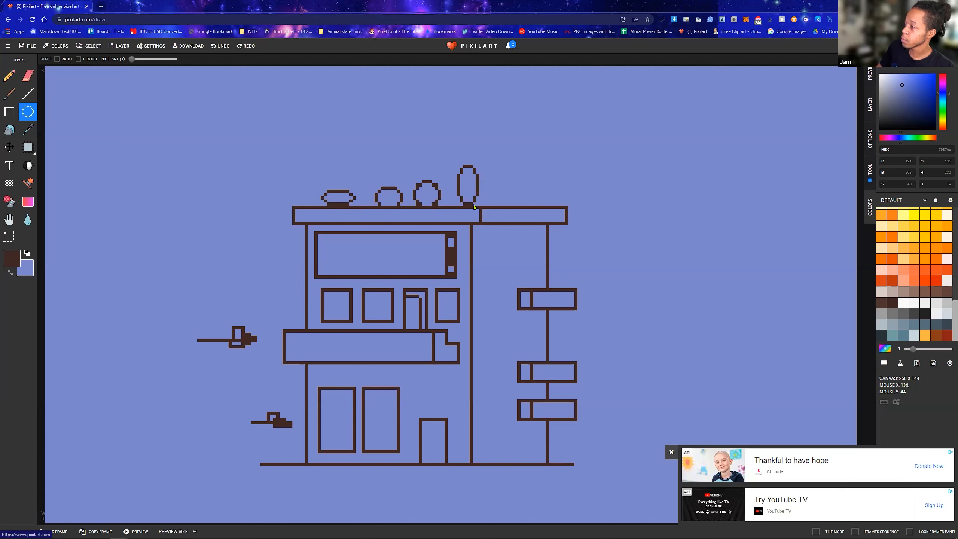
pyautogui.hotkey('ctrl', 'z')
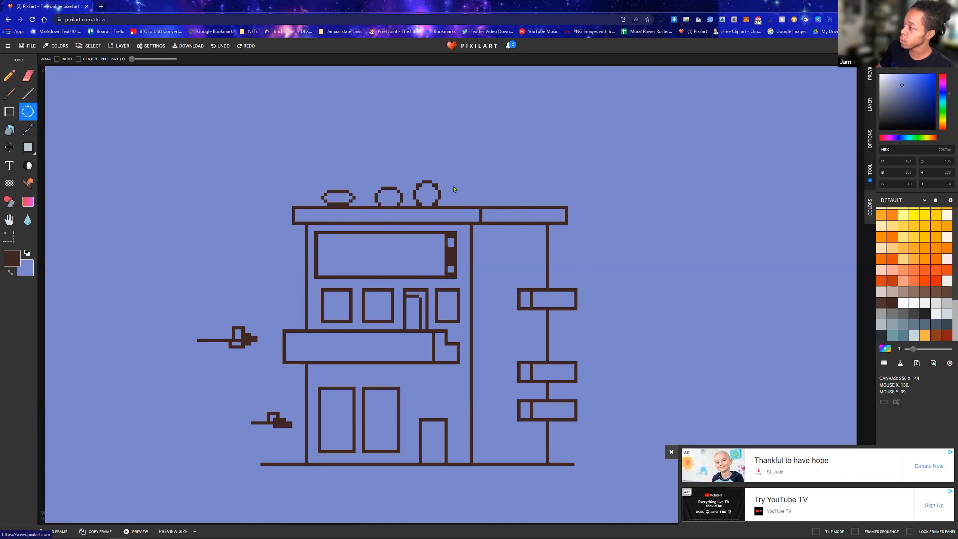
pyautogui.moveTo(453, 194)
pyautogui.mouseDown()
pyautogui.moveTo(475, 213)
pyautogui.moveTo(468, 205)
pyautogui.mouseUp()
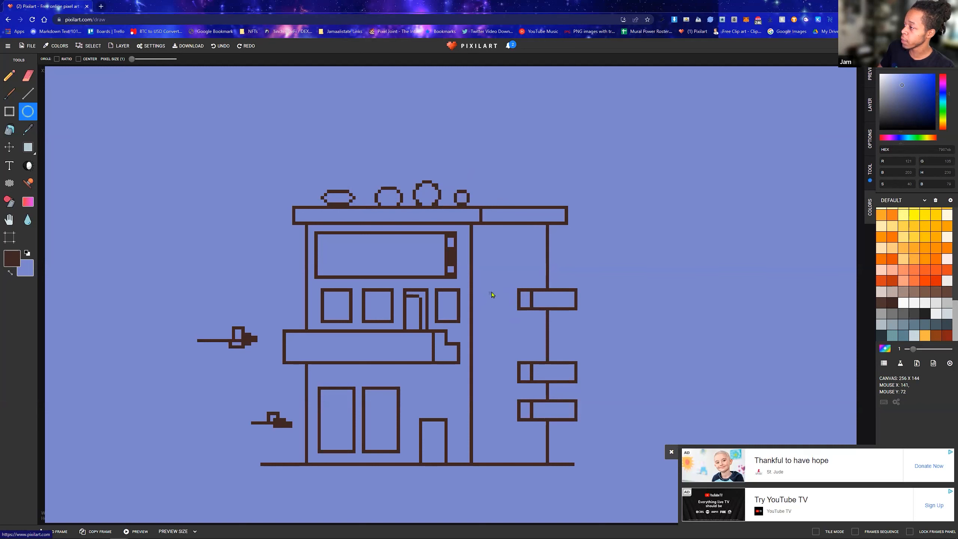
pyautogui.moveTo(490, 294); pyautogui.dragTo(521, 312)
pyautogui.hotkey('ctrl', 'z')
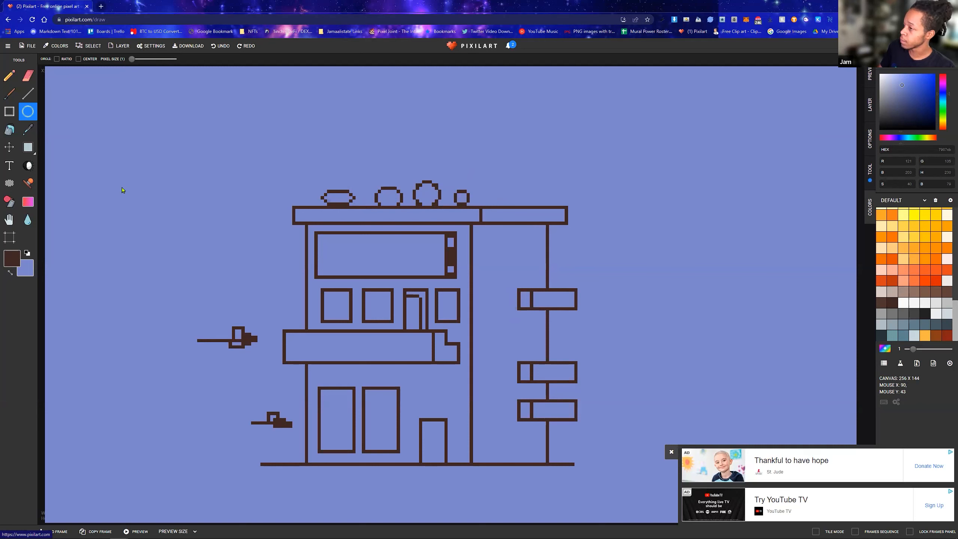
# Switch back to the Rectangle tool, and show the canvas preview and the layer list
pyautogui.click(9, 111)
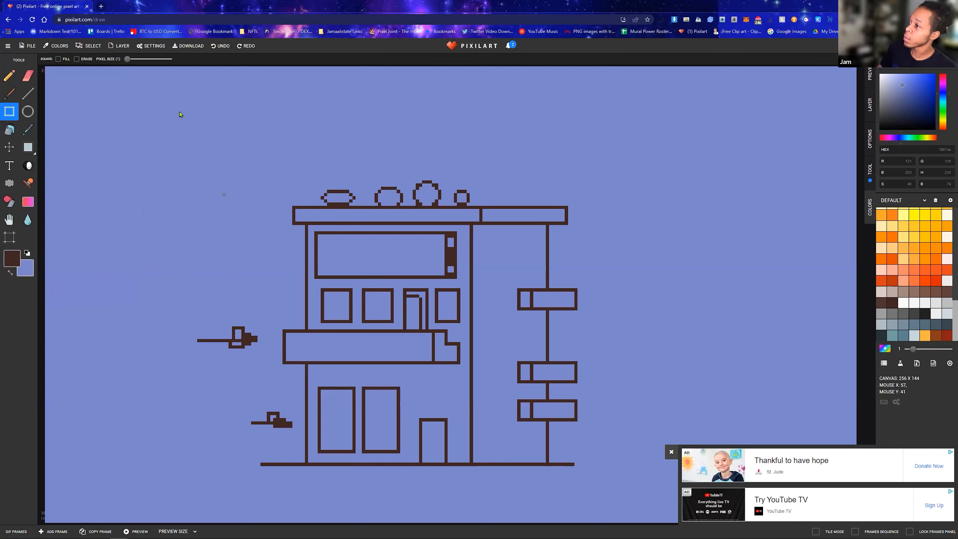
pyautogui.click(871, 171)
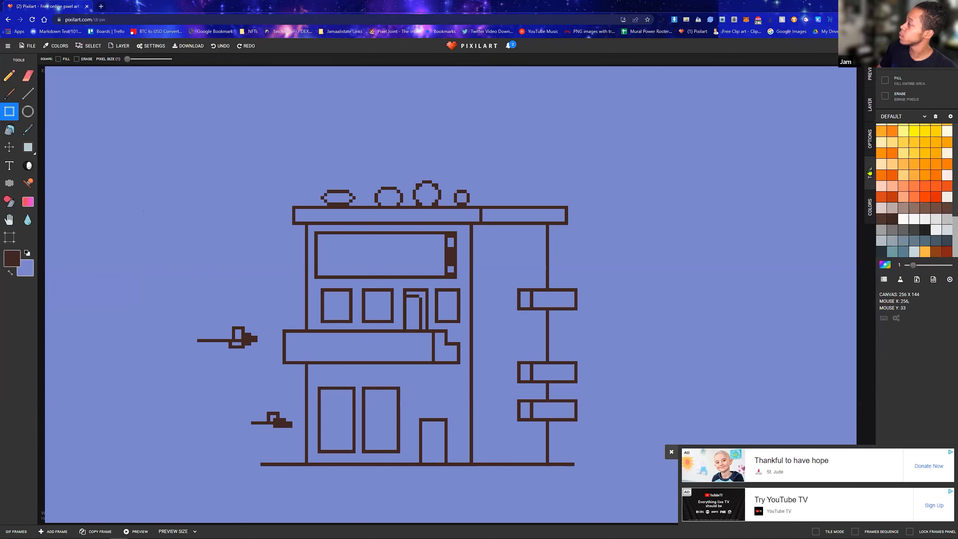
pyautogui.click(871, 105)
pyautogui.click(866, 80)
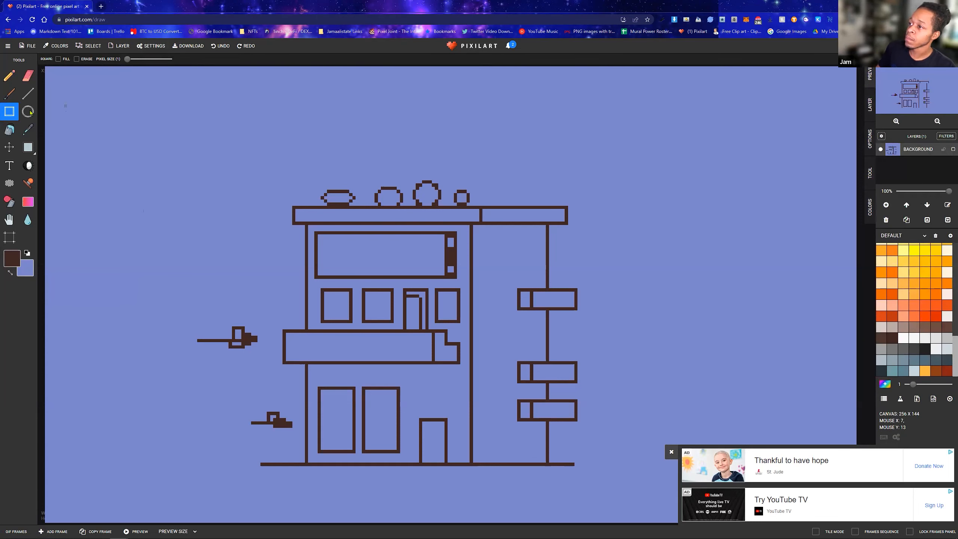
# Select the left part of the uppermost sign on the right wall, rotate it a quarter turn clockwise and move it slightly up and right
pyautogui.click(28, 147)
pyautogui.moveTo(562, 273); pyautogui.dragTo(507, 324)
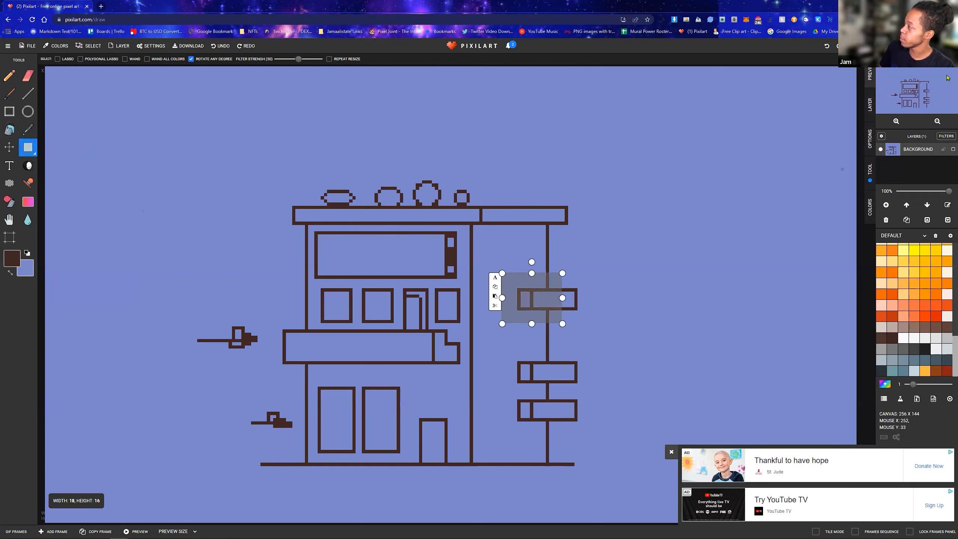
pyautogui.click(870, 108)
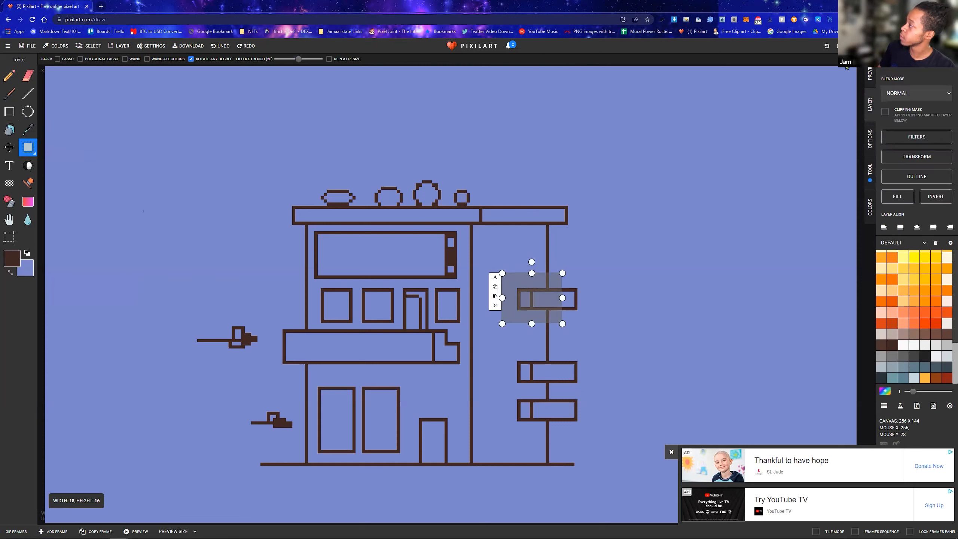
pyautogui.click(876, 70)
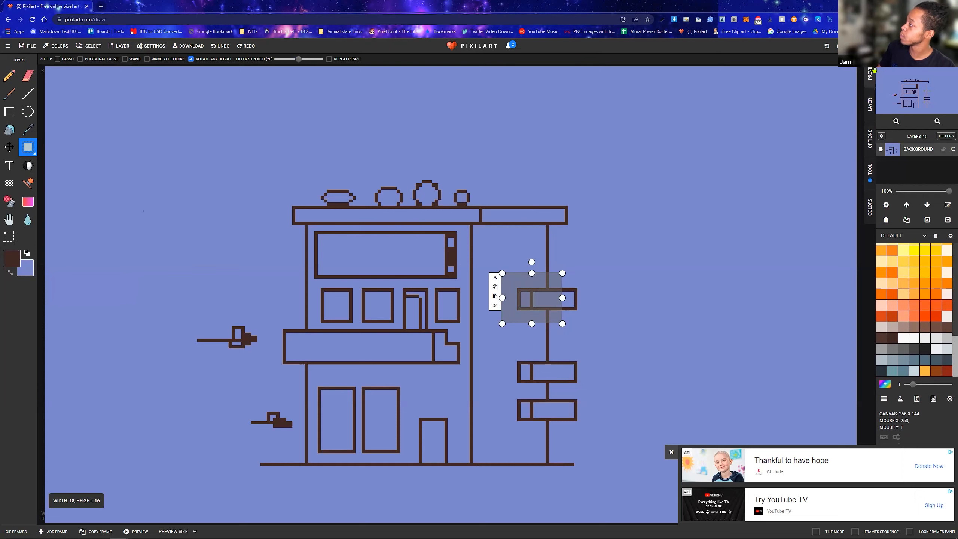
pyautogui.click(870, 173)
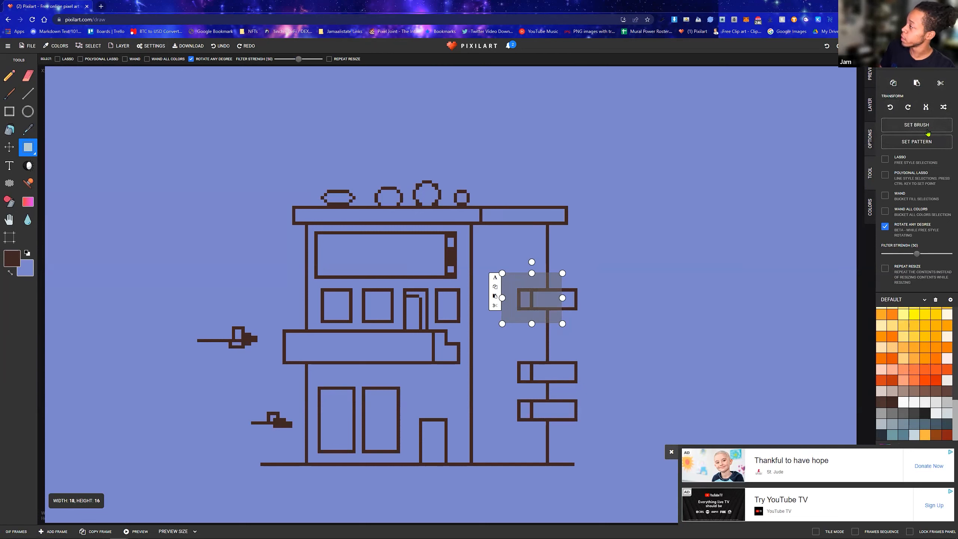
pyautogui.click(908, 107)
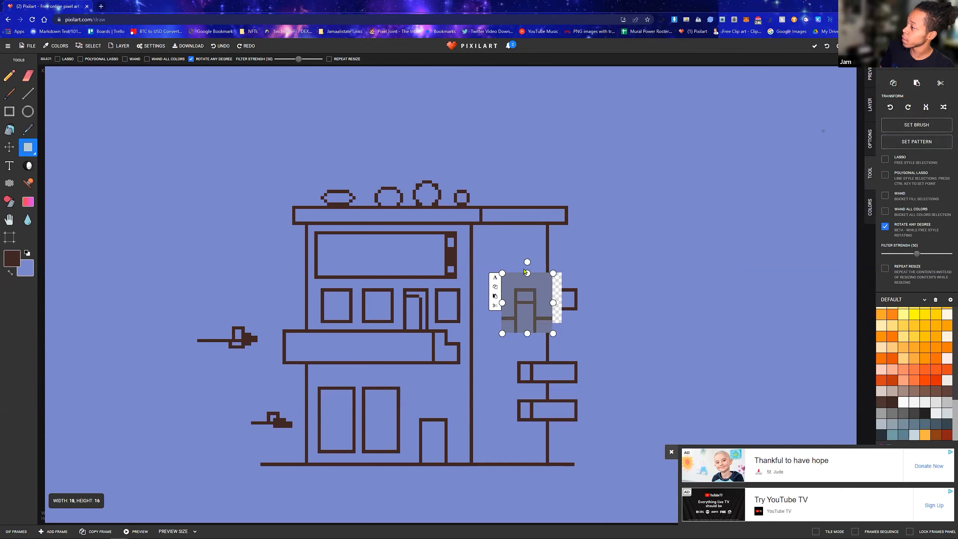
pyautogui.moveTo(528, 299); pyautogui.dragTo(547, 279)
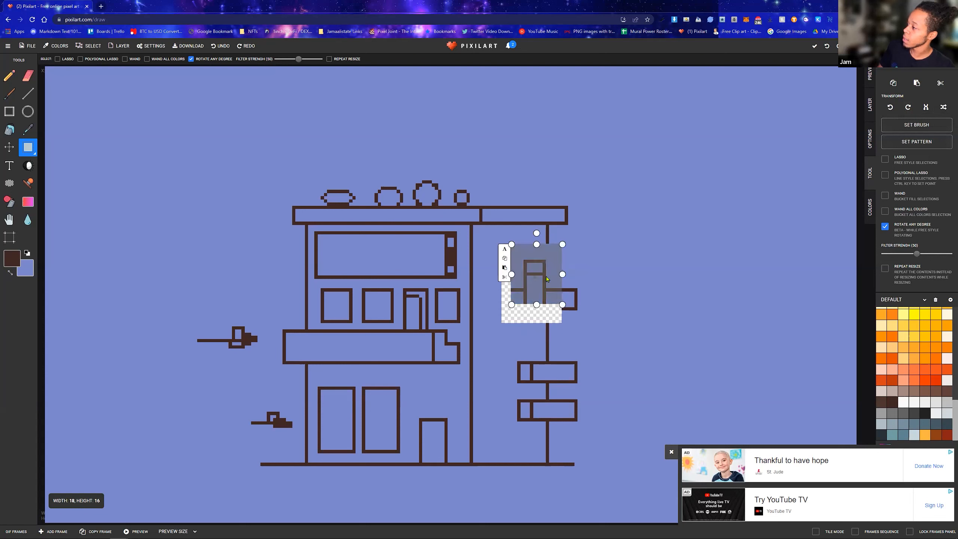
pyautogui.click(608, 209)
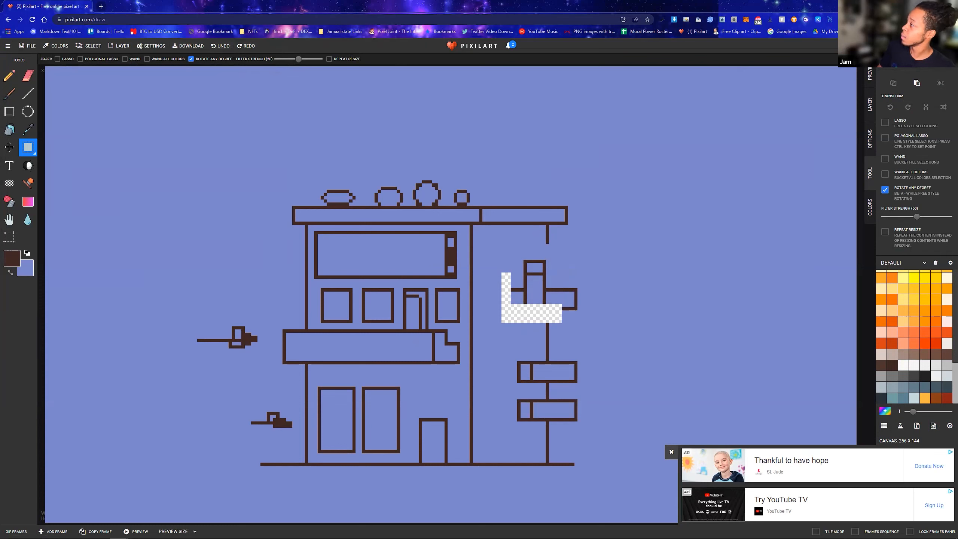
# Fill the transparent gap left around the moved sign piece with periwinkle using the Bucket tool
pyautogui.click(9, 76)
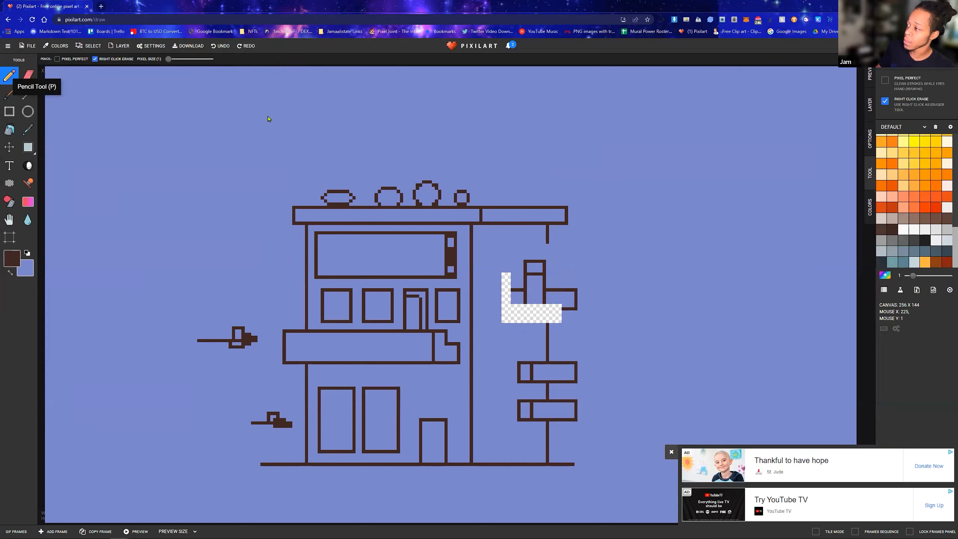
pyautogui.press('x')
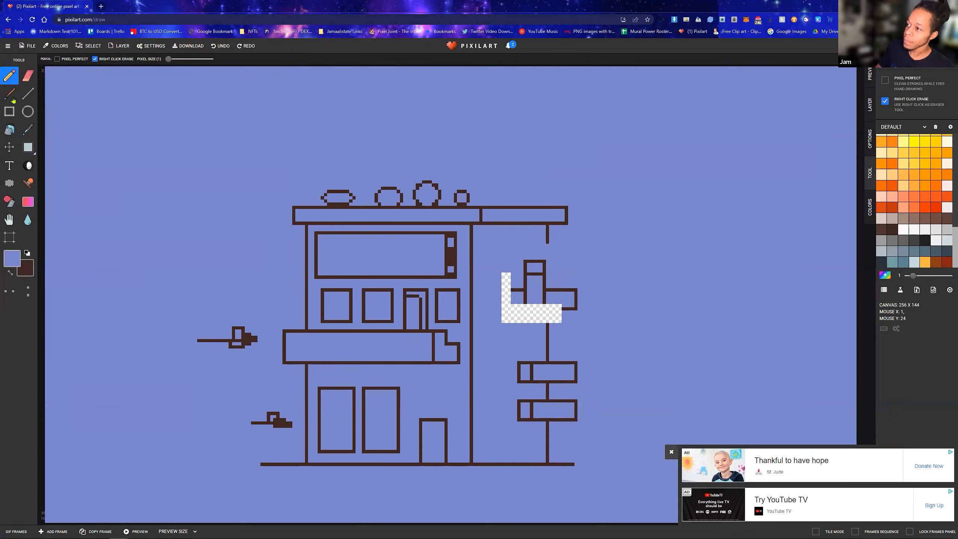
pyautogui.click(9, 130)
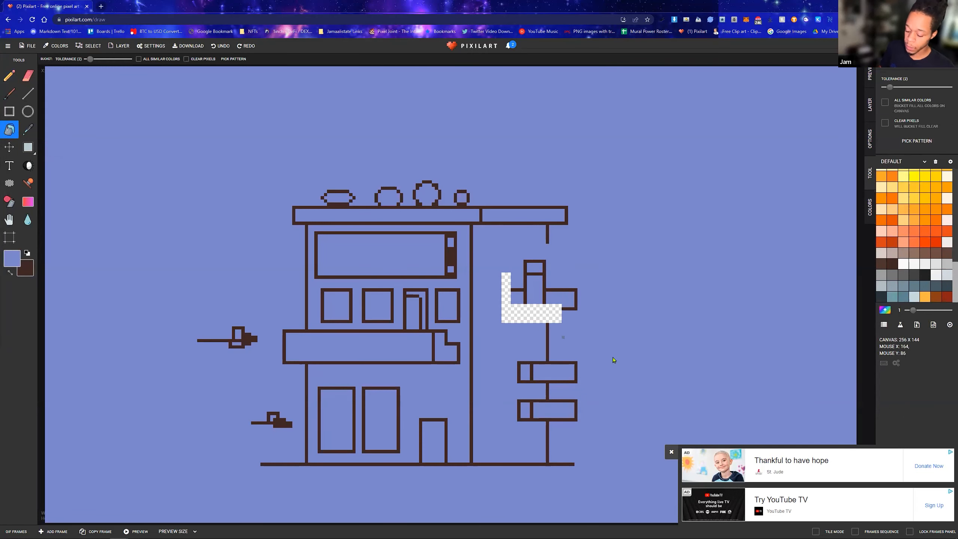
pyautogui.click(528, 314)
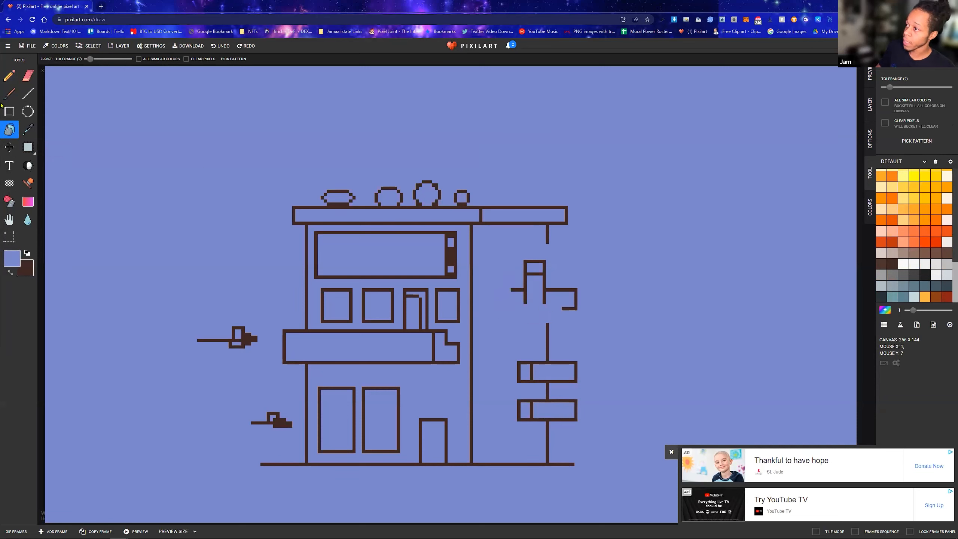
# Rebuild the wide sign below the rotated piece as a closed dark brown rectangle, and clear the leftover lines inside it with periwinkle
pyautogui.click(9, 111)
pyautogui.click(560, 310)
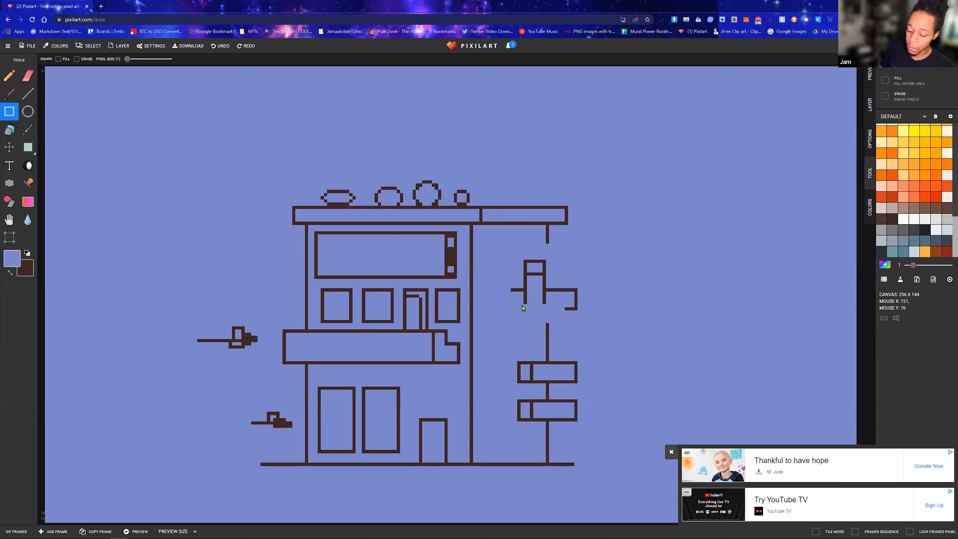
pyautogui.press('x')
pyautogui.moveTo(565, 311); pyautogui.dragTo(512, 311)
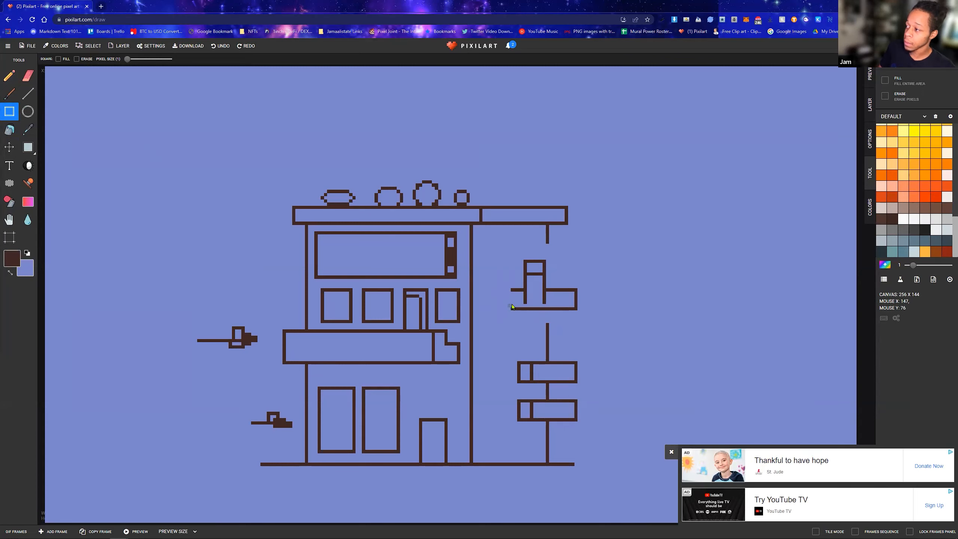
pyautogui.moveTo(511, 310)
pyautogui.mouseDown()
pyautogui.moveTo(510, 295)
pyautogui.moveTo(545, 291)
pyautogui.moveTo(513, 306)
pyautogui.mouseUp()
pyautogui.press('x')
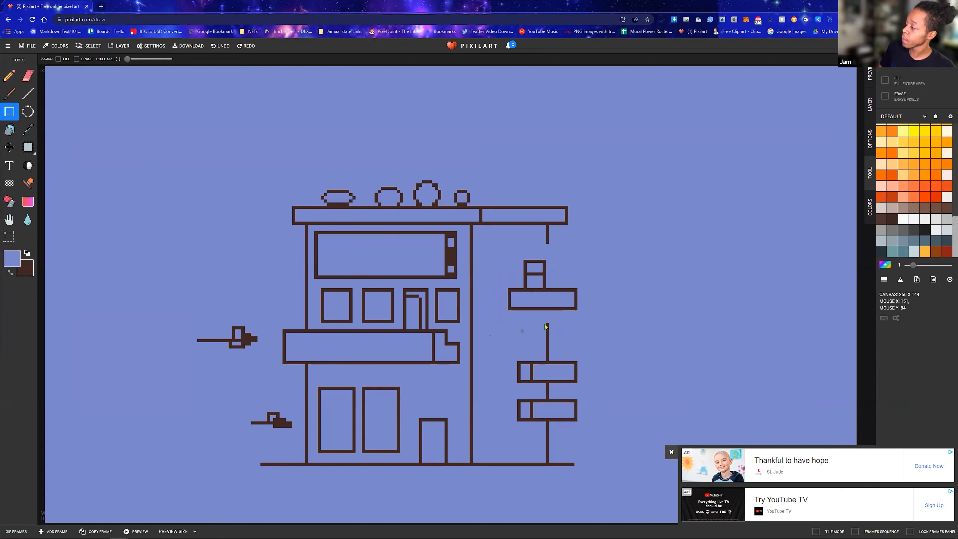
# Redraw the missing parts of the right wall line in dark brown, below the wide sign and from it up to the roof
pyautogui.press('x')
pyautogui.moveTo(549, 315); pyautogui.dragTo(548, 326)
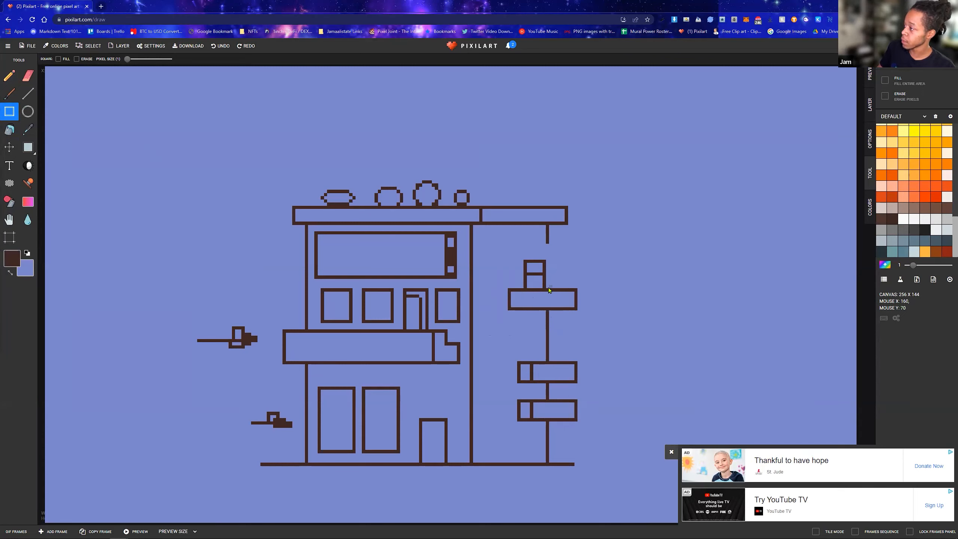
pyautogui.moveTo(548, 289); pyautogui.dragTo(547, 237)
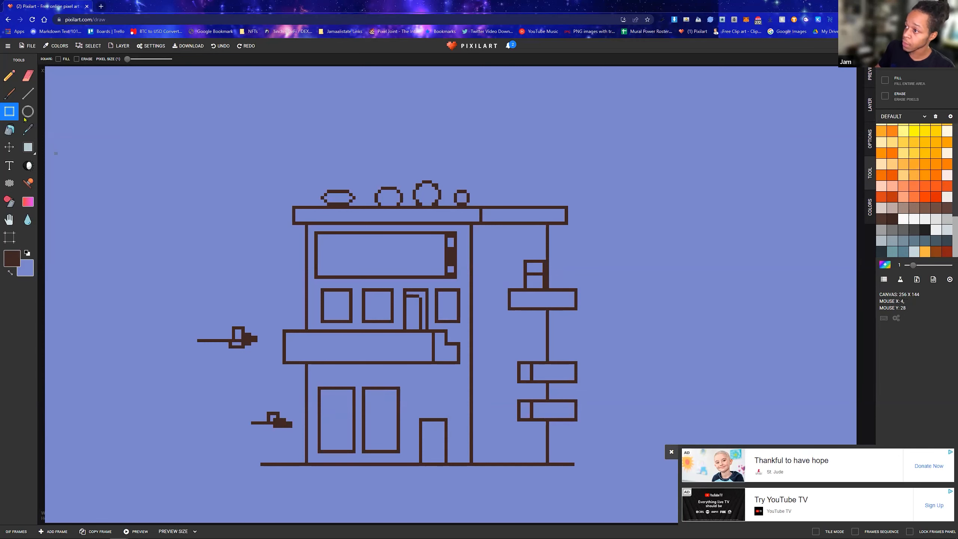
# Select the small ground-floor door and move it slightly left, toward the two tall windows
pyautogui.click(28, 146)
pyautogui.moveTo(417, 410)
pyautogui.mouseDown()
pyautogui.moveTo(453, 467)
pyautogui.moveTo(452, 455)
pyautogui.mouseUp()
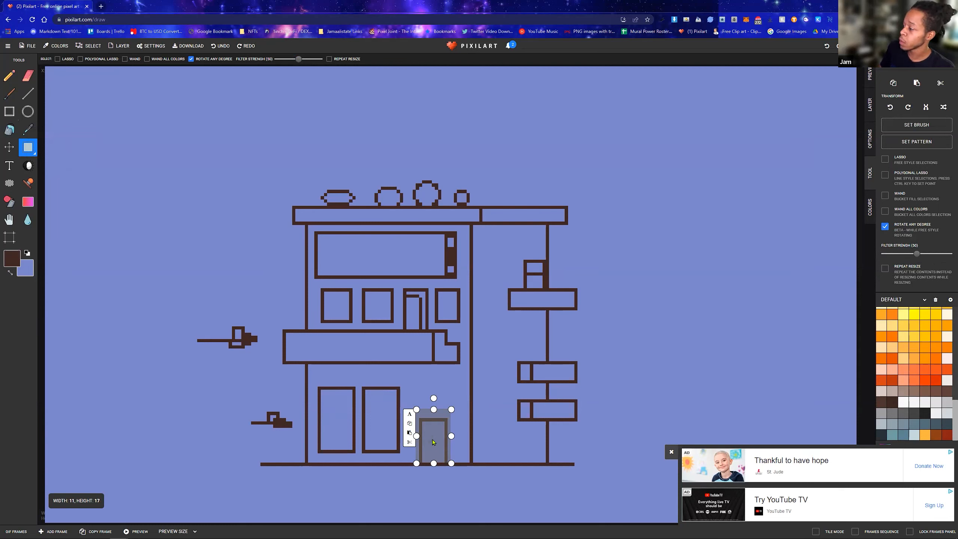
pyautogui.moveTo(435, 443); pyautogui.dragTo(425, 443)
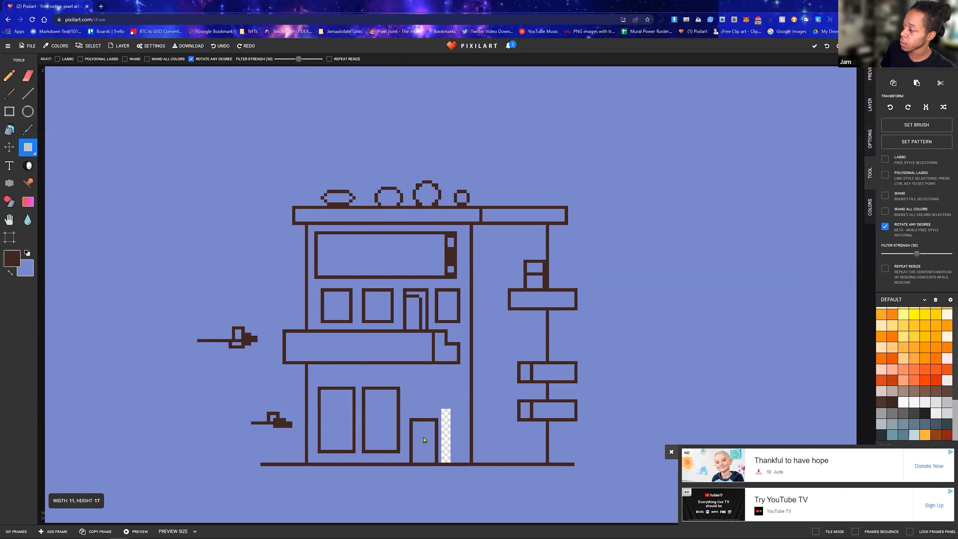
pyautogui.click(423, 442)
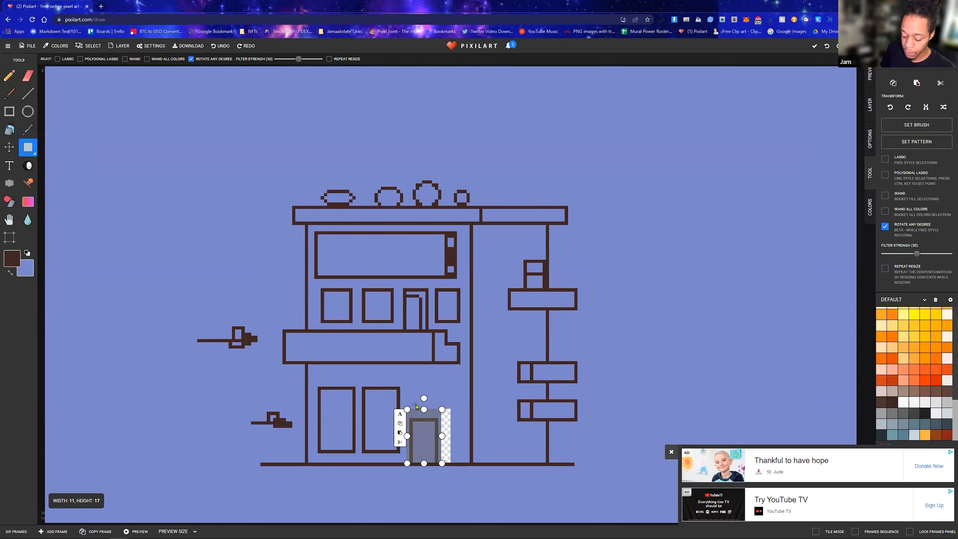
pyautogui.click(619, 248)
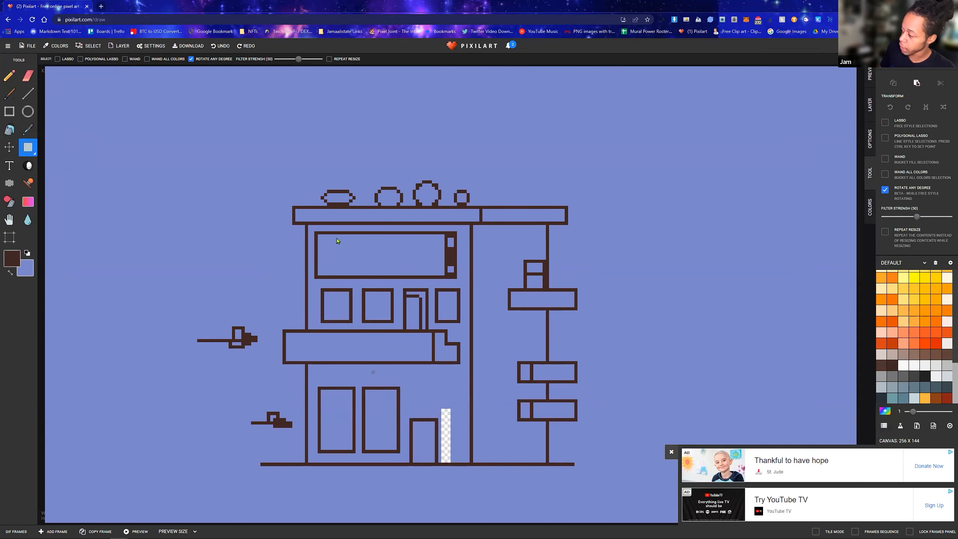
# Fill the transparent strip beside the moved door with periwinkle
pyautogui.press('x')
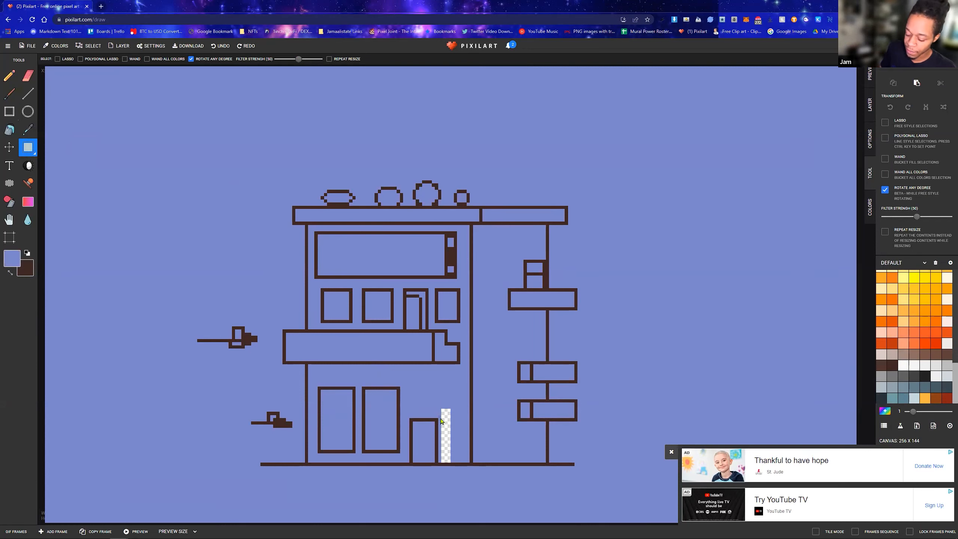
pyautogui.press('b')
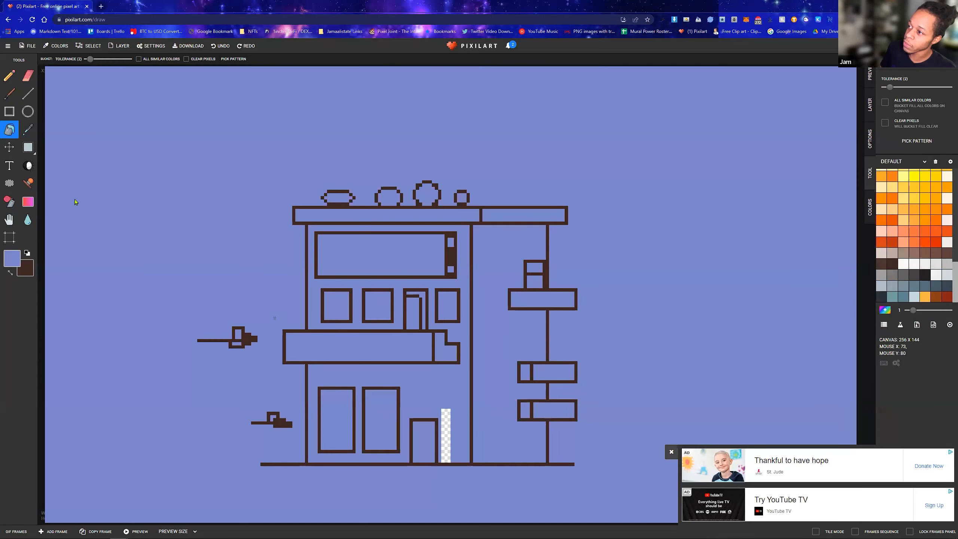
pyautogui.click(447, 432)
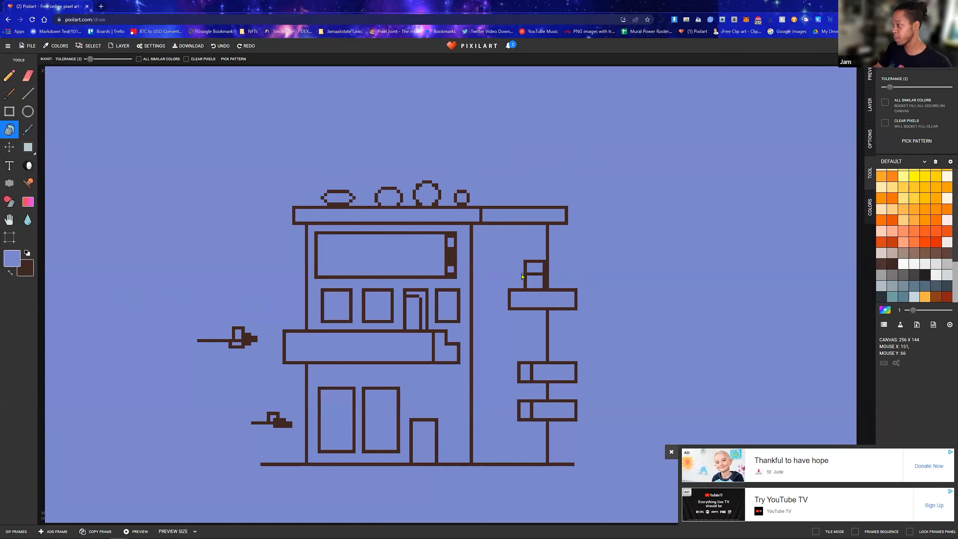
# Draw a narrow upright dark brown rectangle between the door and the wall line as a lantern body, and dismiss the advertisement
pyautogui.scroll(2, 445, 422)
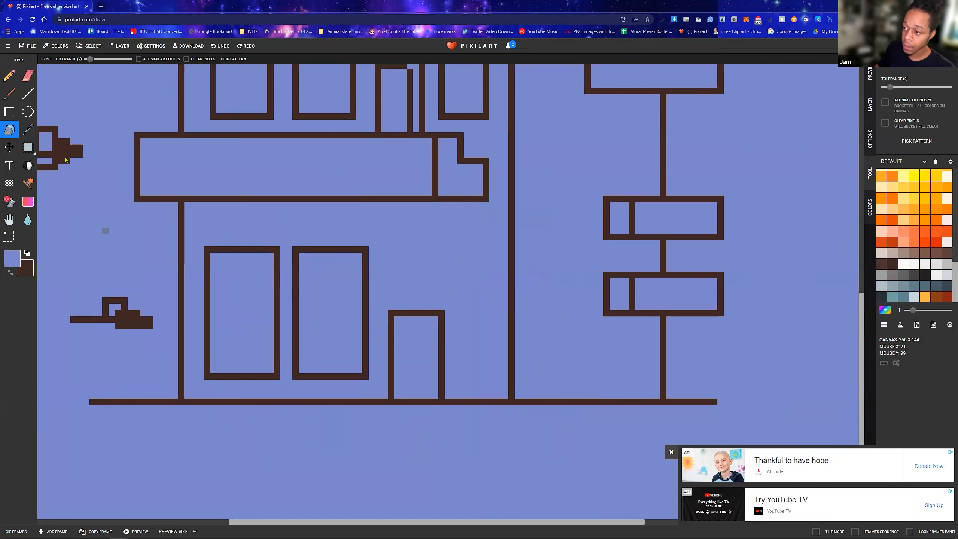
pyautogui.press('q')
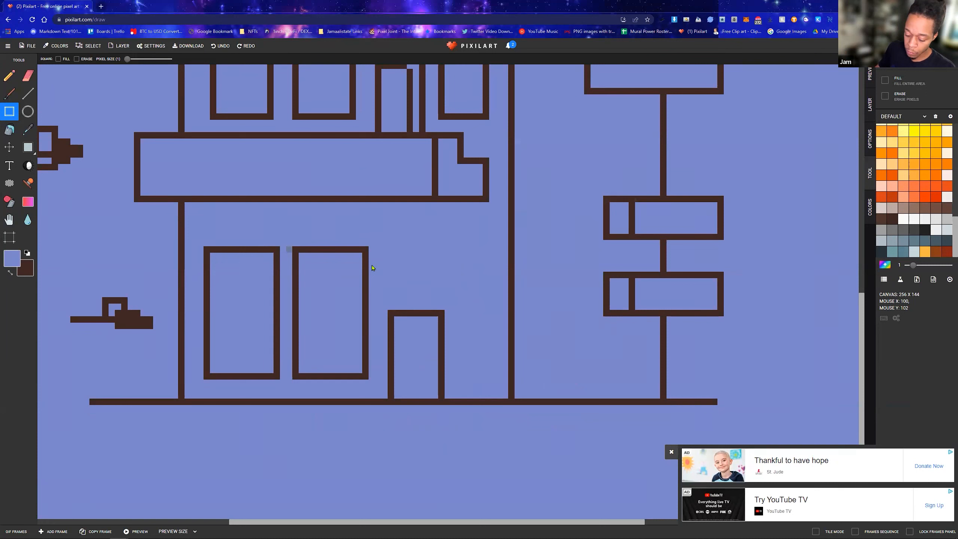
pyautogui.press('x')
pyautogui.moveTo(467, 294); pyautogui.dragTo(487, 359)
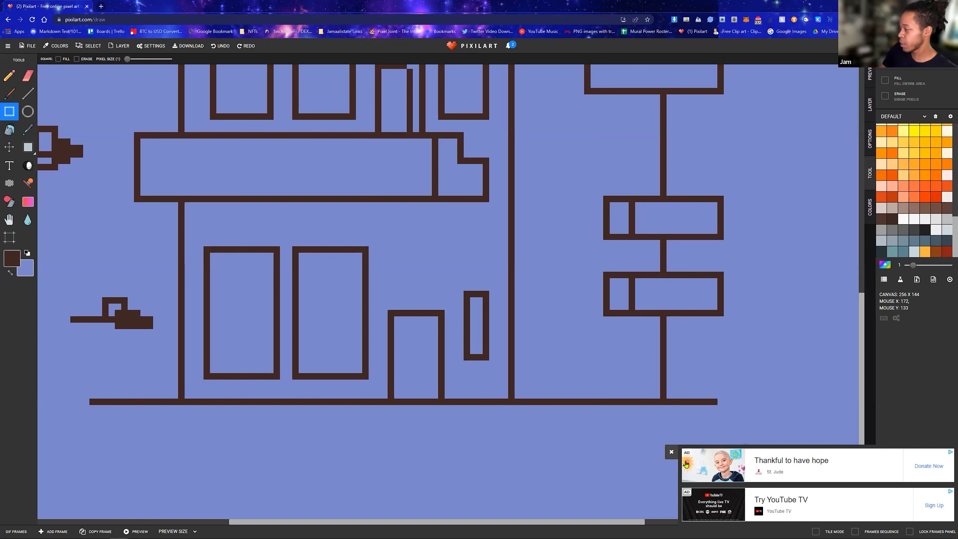
pyautogui.click(672, 452)
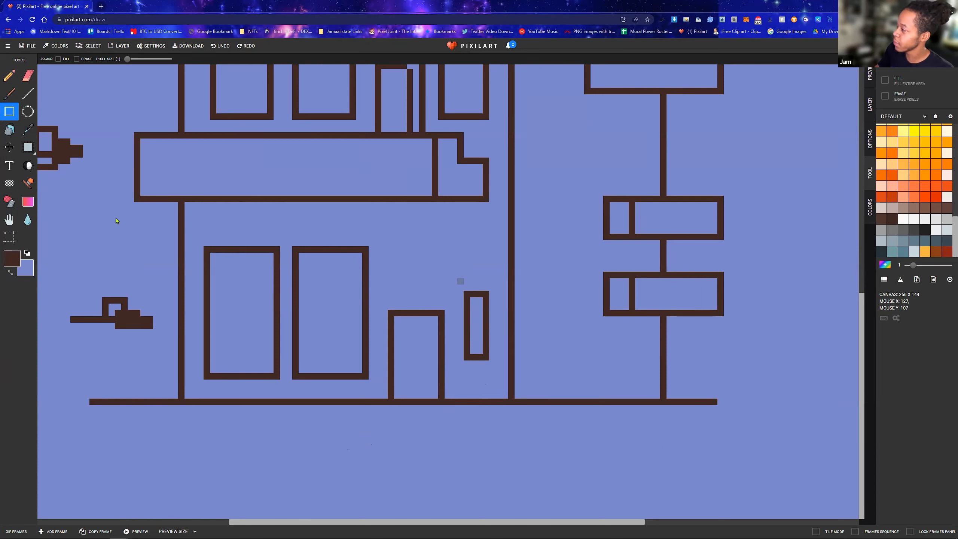
# Draw a small stepped arch of dark brown pixels above the lantern body with the Pencil tool
pyautogui.click(9, 76)
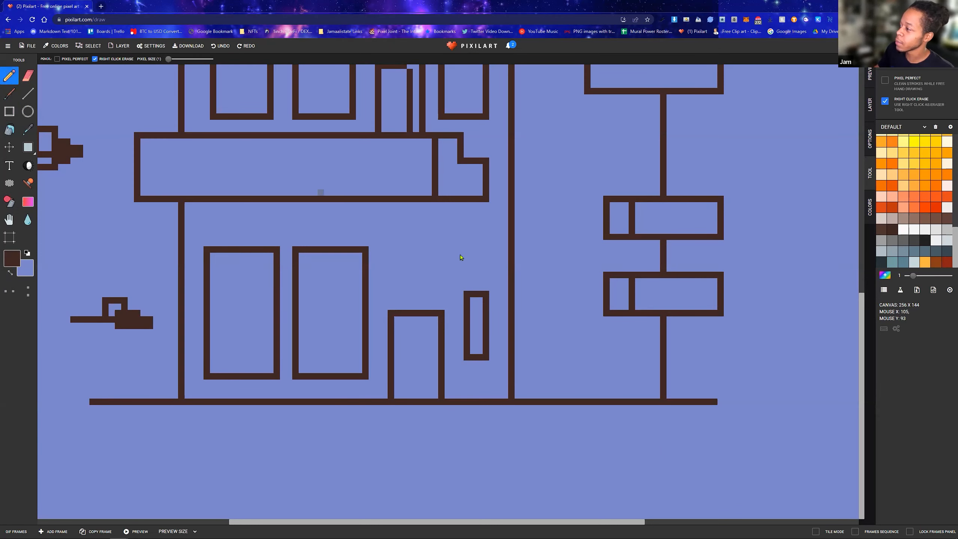
pyautogui.click(461, 287)
pyautogui.click(467, 281)
pyautogui.click(474, 275)
pyautogui.click(480, 274)
pyautogui.click(486, 281)
pyautogui.click(493, 288)
# Try adding single pixels at both sides of the lantern body's top and bottom edges, and undo them
pyautogui.click(461, 359)
pyautogui.click(492, 358)
pyautogui.click(461, 294)
pyautogui.click(492, 294)
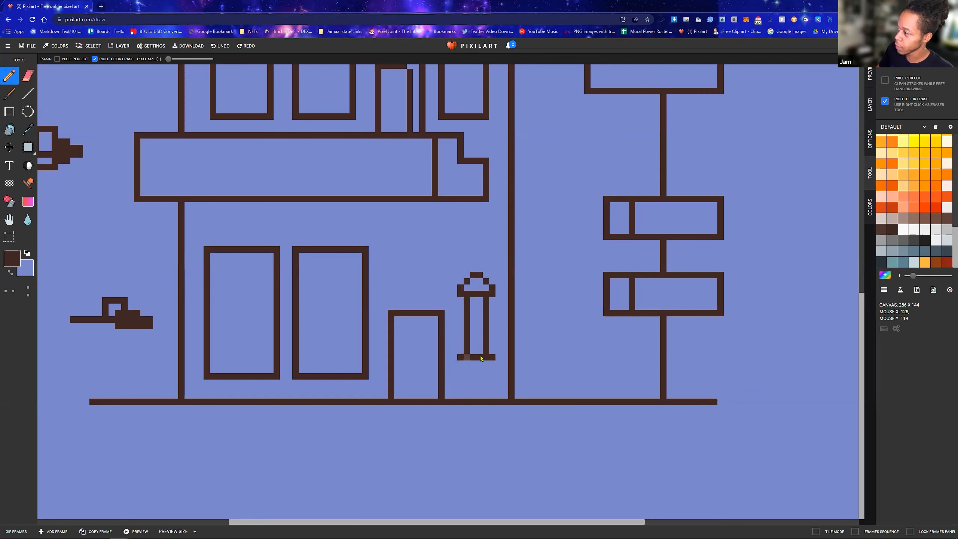
pyautogui.hotkey('ctrl', 'z')
pyautogui.hotkey('ctrl', 'z')
pyautogui.hotkey('ctrl', 'z')
pyautogui.hotkey('ctrl', 'z')
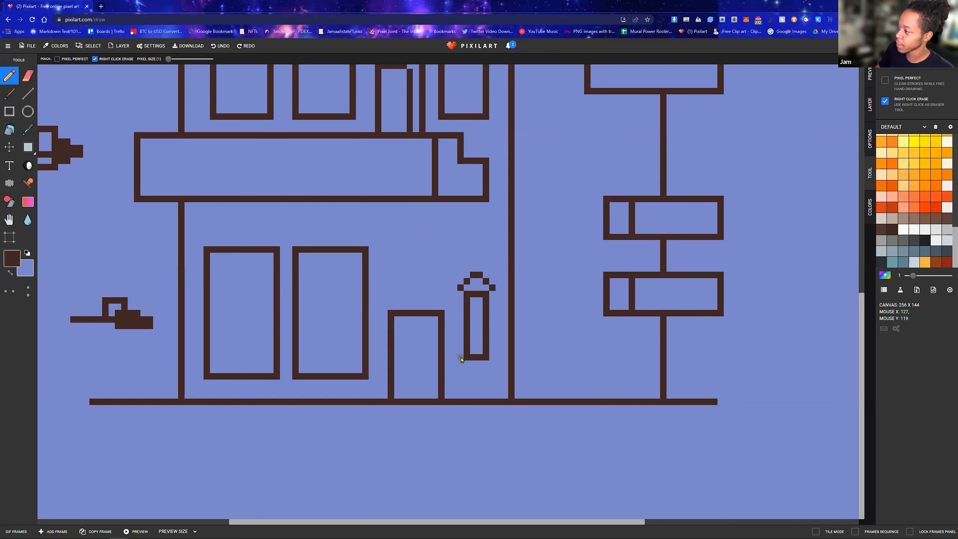
# Widen the lantern's bottom and top edges by one pixel per side and draw a small stepped point beneath the bottom edge
pyautogui.moveTo(461, 357); pyautogui.dragTo(493, 357)
pyautogui.click(467, 363)
pyautogui.click(486, 364)
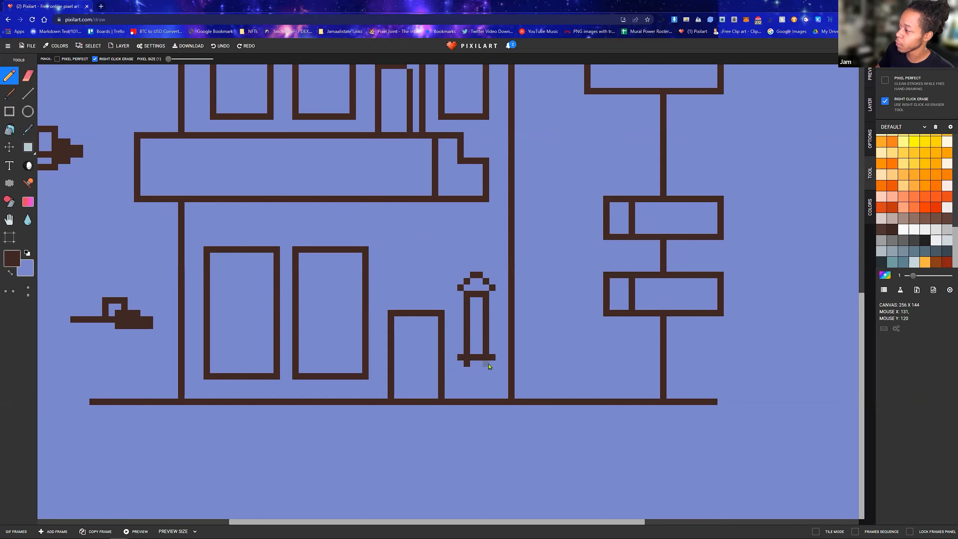
pyautogui.moveTo(473, 370); pyautogui.dragTo(480, 370)
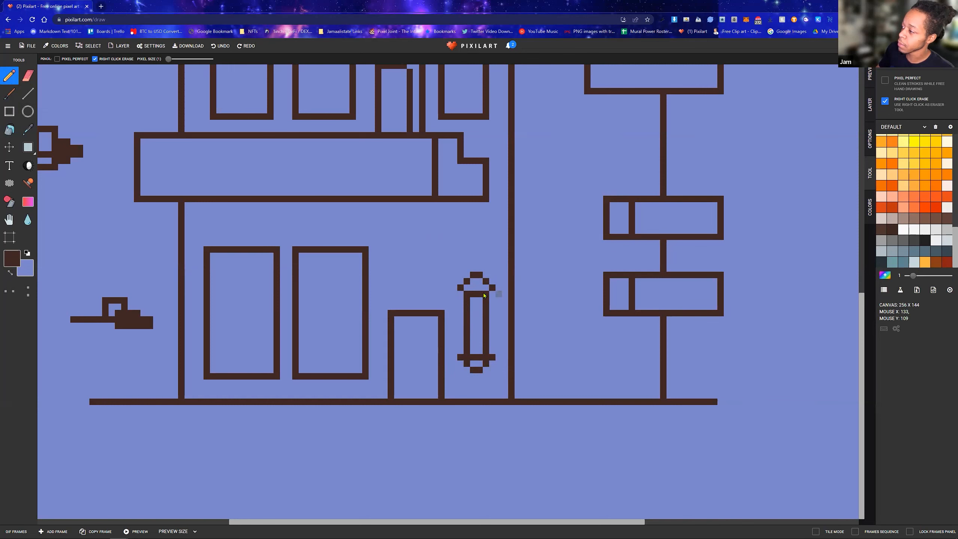
pyautogui.moveTo(460, 294); pyautogui.dragTo(486, 291)
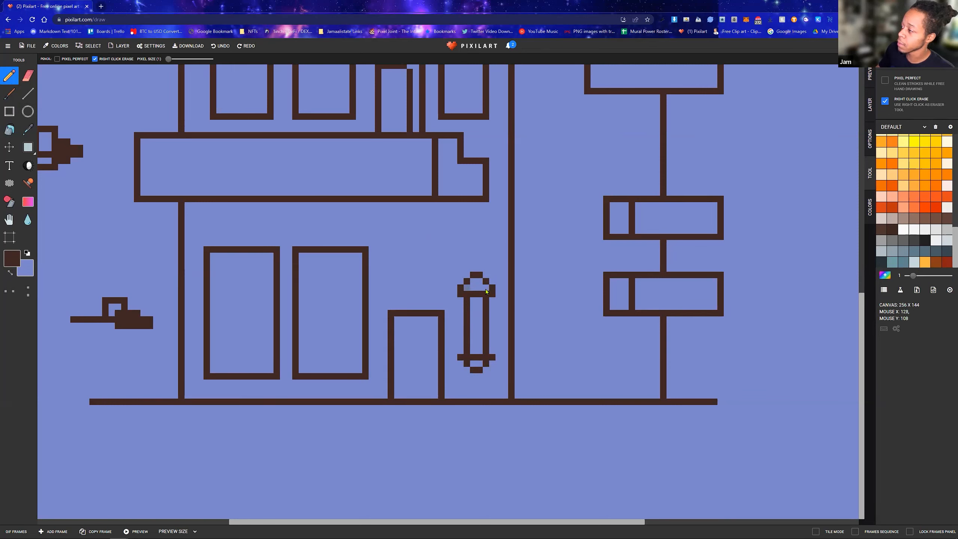
# Thicken the lantern's lower tip with dark brown pixels along its sides and underside
pyautogui.click(461, 364)
pyautogui.moveTo(467, 373); pyautogui.dragTo(480, 377)
pyautogui.click(486, 370)
pyautogui.click(492, 364)
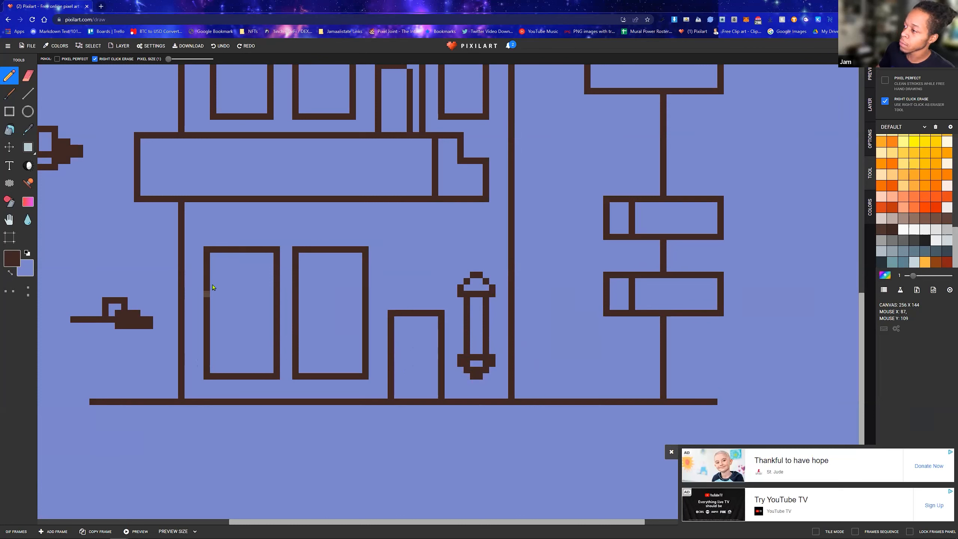
pyautogui.scroll(3, 323, 342)
pyautogui.scroll(-5, 323, 342)
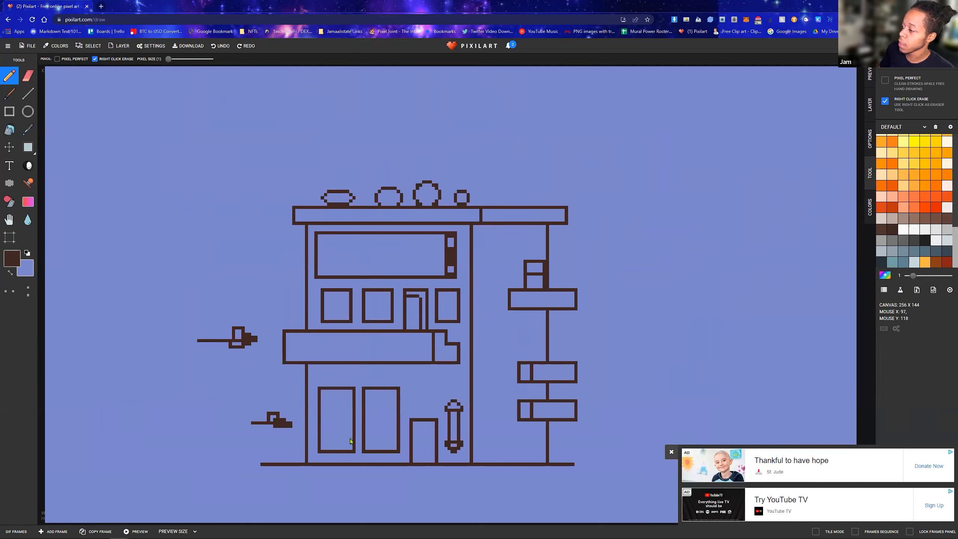
pyautogui.scroll(3, 350, 442)
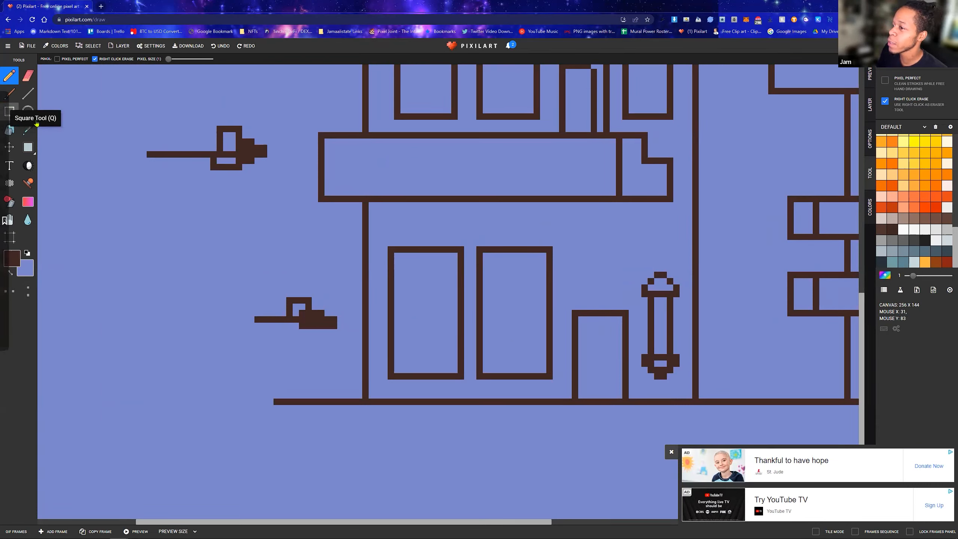
pyautogui.scroll(1, 520, 251)
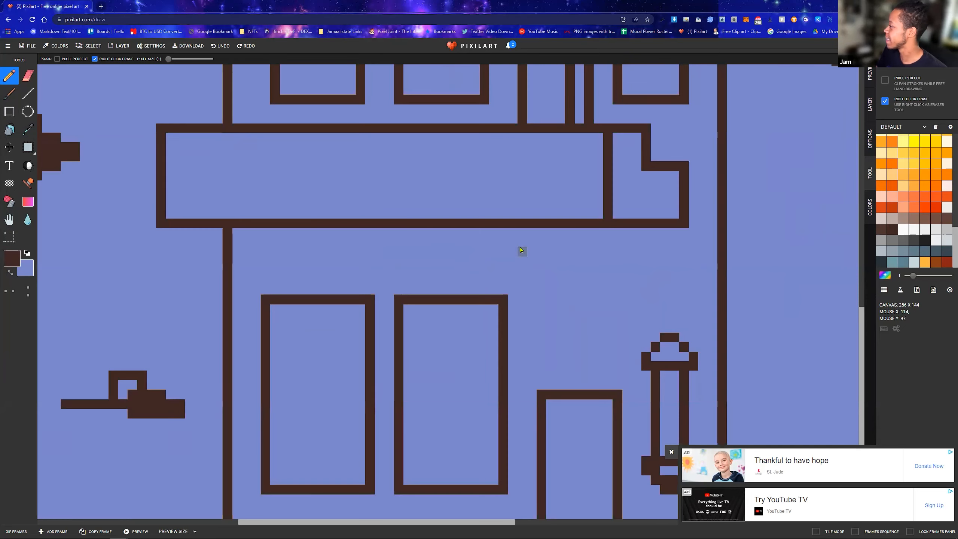
pyautogui.scroll(-3, 522, 250)
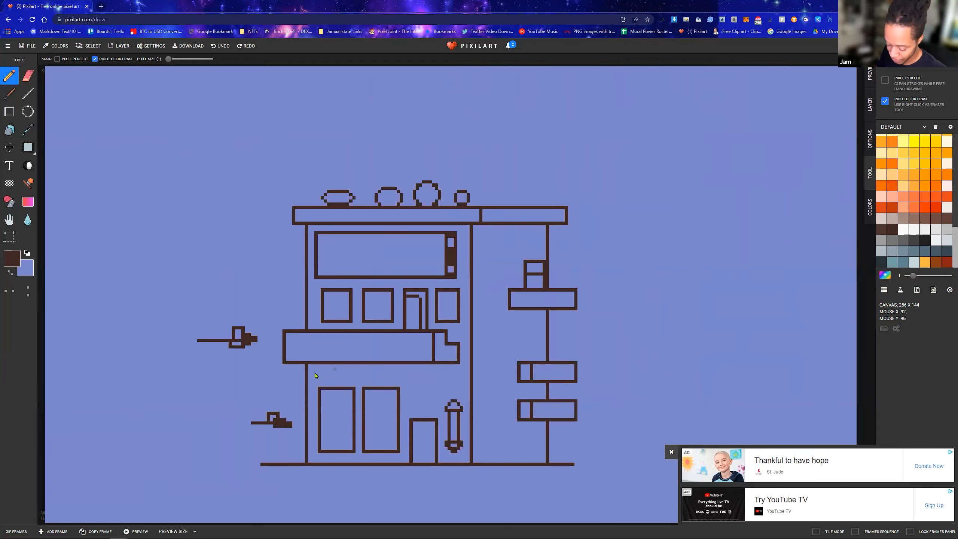
pyautogui.scroll(1, 329, 414)
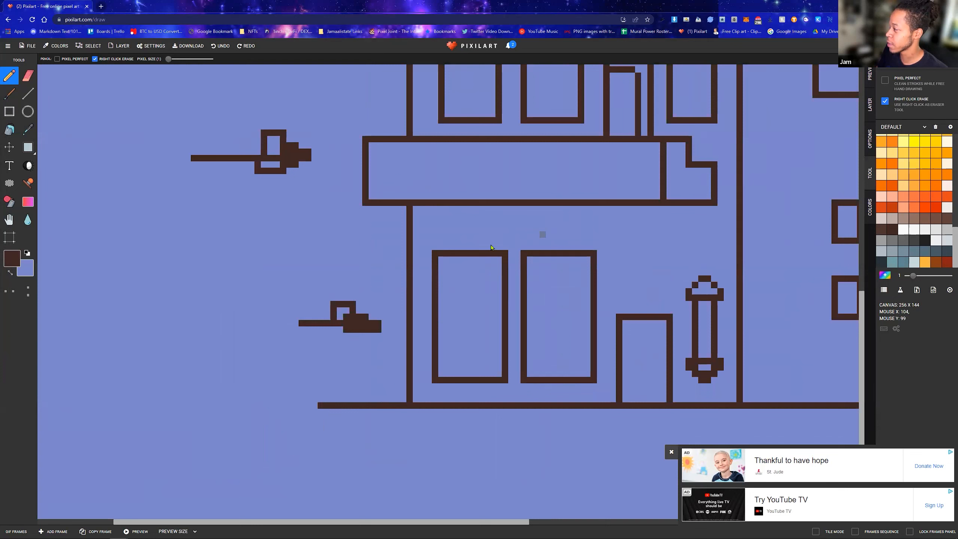
pyautogui.click(15, 112)
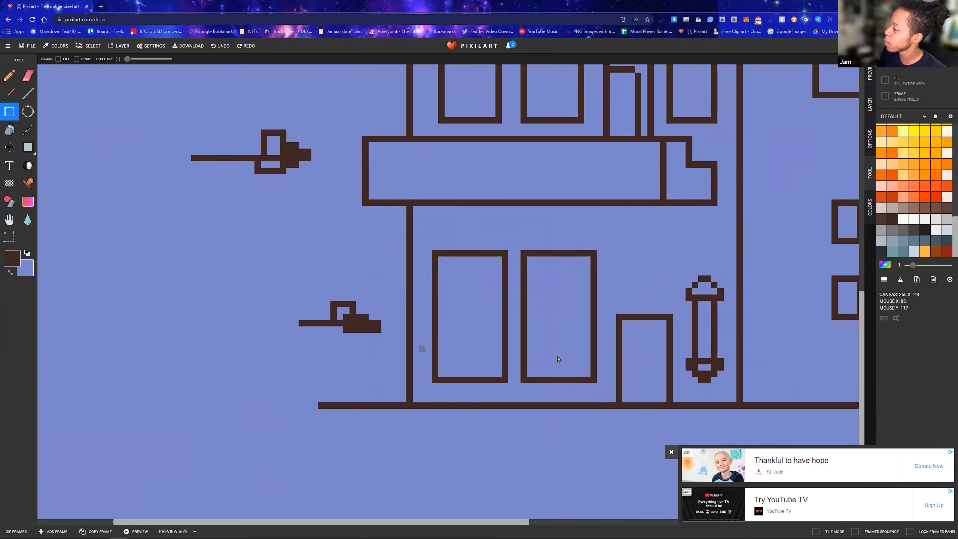
pyautogui.scroll(-1, 561, 295)
pyautogui.scroll(-2, 536, 212)
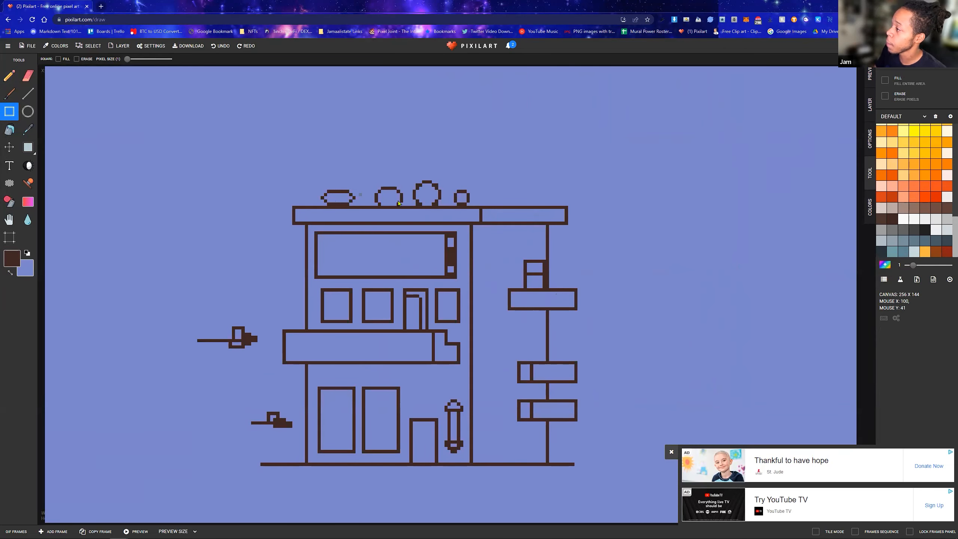
# Paint over the small divided box above the upper right-hand sign in periwinkle with the Line tool
pyautogui.click(28, 93)
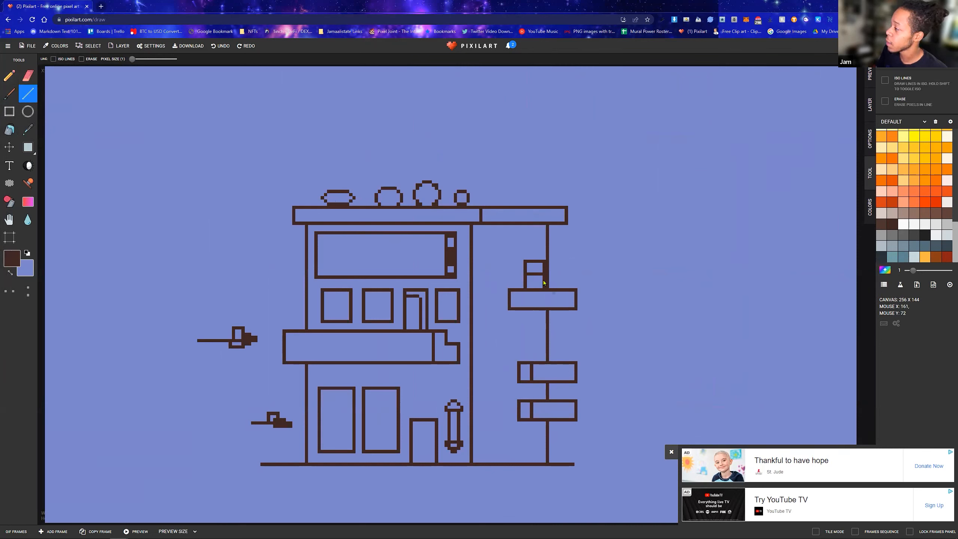
pyautogui.press('x')
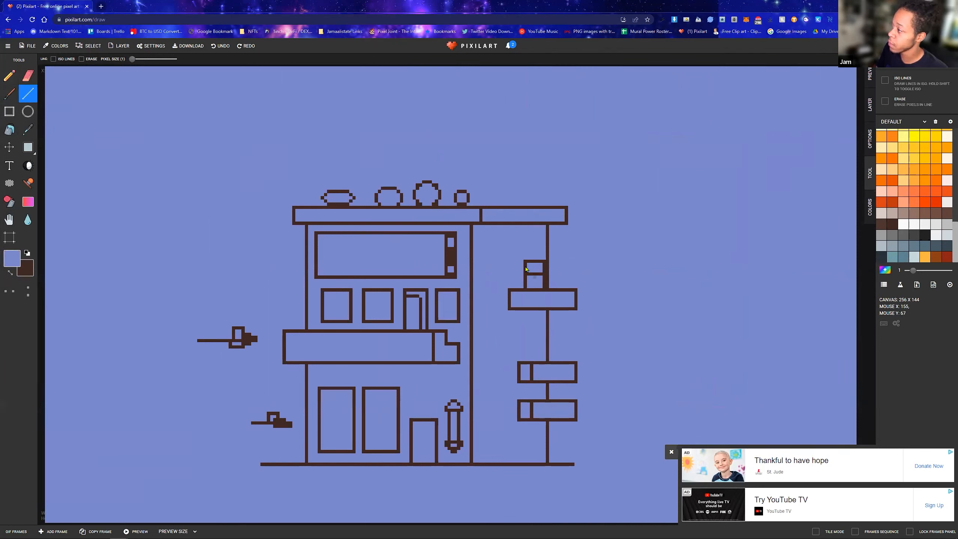
pyautogui.moveTo(527, 267)
pyautogui.mouseDown()
pyautogui.moveTo(526, 288)
pyautogui.moveTo(544, 289)
pyautogui.moveTo(527, 274)
pyautogui.moveTo(545, 261)
pyautogui.mouseUp()
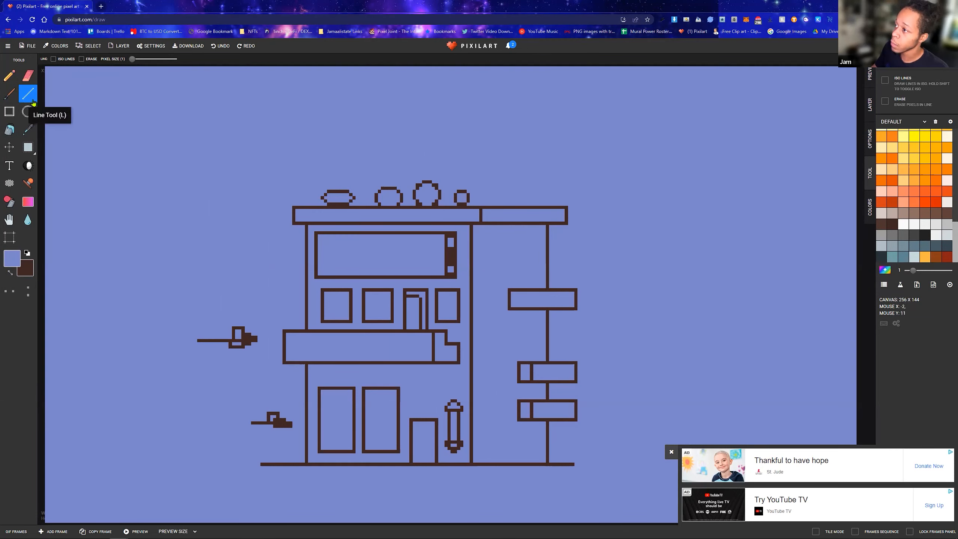
# Draw two slanted dark brown lines from the roof ledge down to the upper right-hand sign, with a short crossbar near their upper ends
pyautogui.press('x')
pyautogui.moveTo(514, 237); pyautogui.dragTo(522, 291)
pyautogui.moveTo(523, 228); pyautogui.dragTo(535, 291)
pyautogui.moveTo(499, 240); pyautogui.dragTo(543, 237)
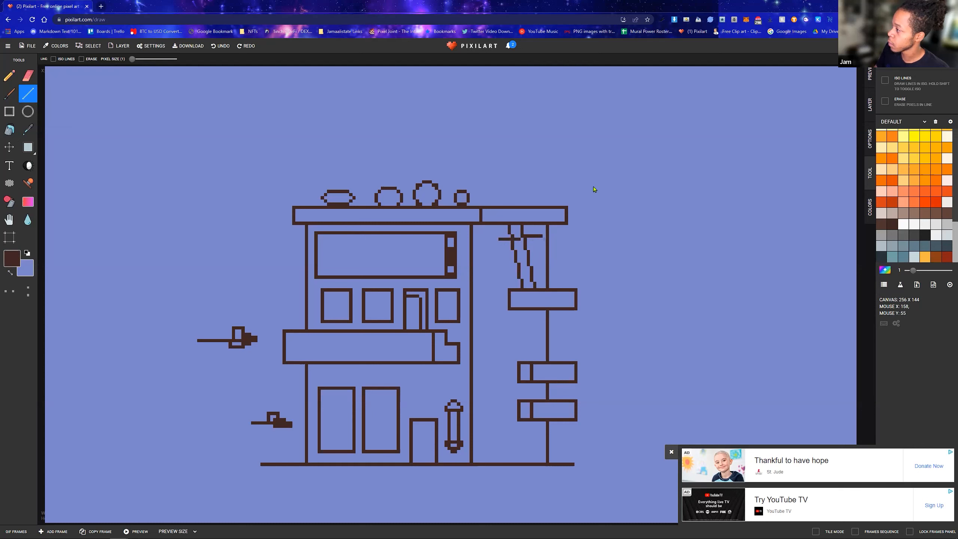
# Draw a short stepped dark brown line above the right roof section and add more short crossbars down the two slanted lines
pyautogui.moveTo(520, 181); pyautogui.dragTo(555, 181)
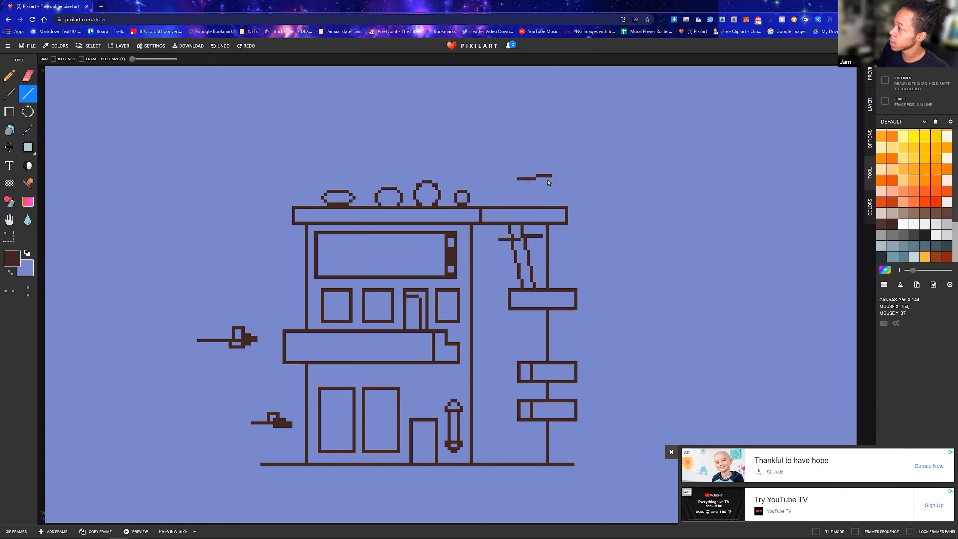
pyautogui.moveTo(511, 256)
pyautogui.mouseDown()
pyautogui.moveTo(537, 256)
pyautogui.moveTo(518, 245)
pyautogui.moveTo(537, 242)
pyautogui.mouseUp()
pyautogui.moveTo(512, 273)
pyautogui.mouseDown()
pyautogui.moveTo(541, 272)
pyautogui.moveTo(536, 264)
pyautogui.moveTo(524, 282)
pyautogui.moveTo(541, 277)
pyautogui.mouseUp()
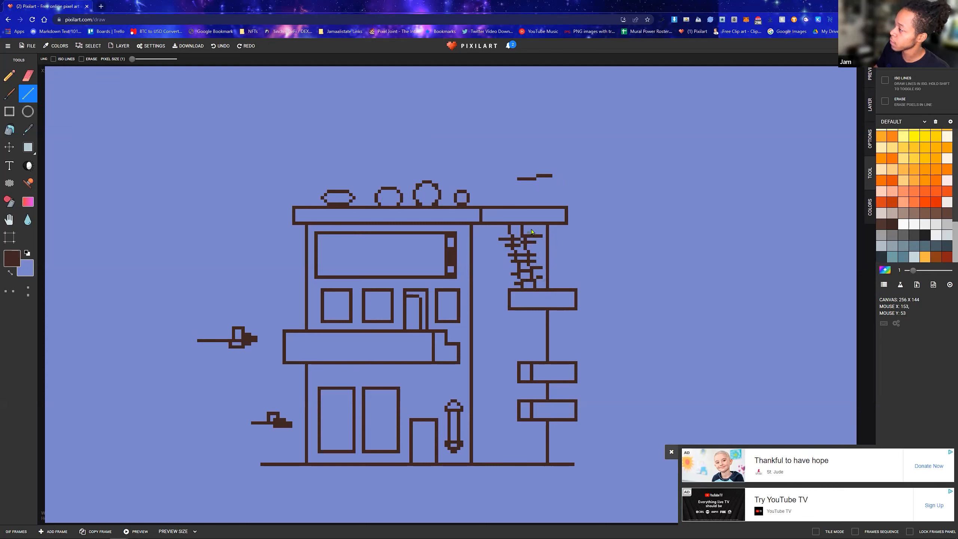
# Draw a third slanted dark brown line with short crossbars between the lattice and the building's right edge, undoing the first attempt
pyautogui.moveTo(532, 231); pyautogui.dragTo(548, 294)
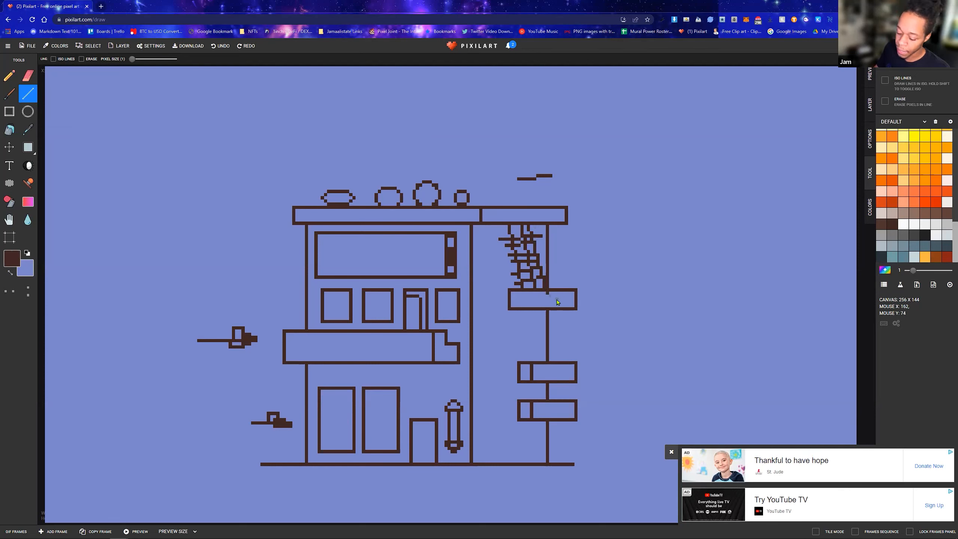
pyautogui.hotkey('ctrl', 'z')
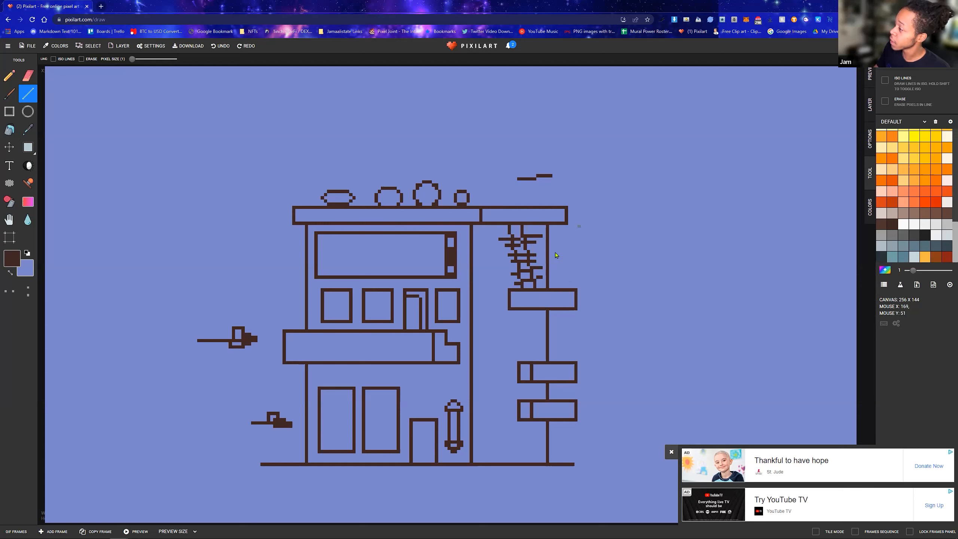
pyautogui.moveTo(536, 229)
pyautogui.mouseDown()
pyautogui.moveTo(551, 291)
pyautogui.moveTo(553, 278)
pyautogui.mouseUp()
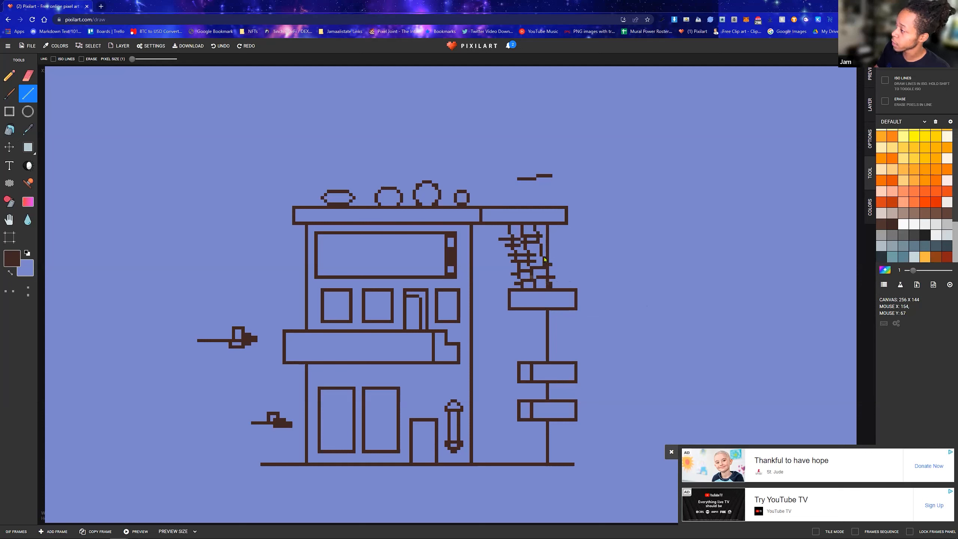
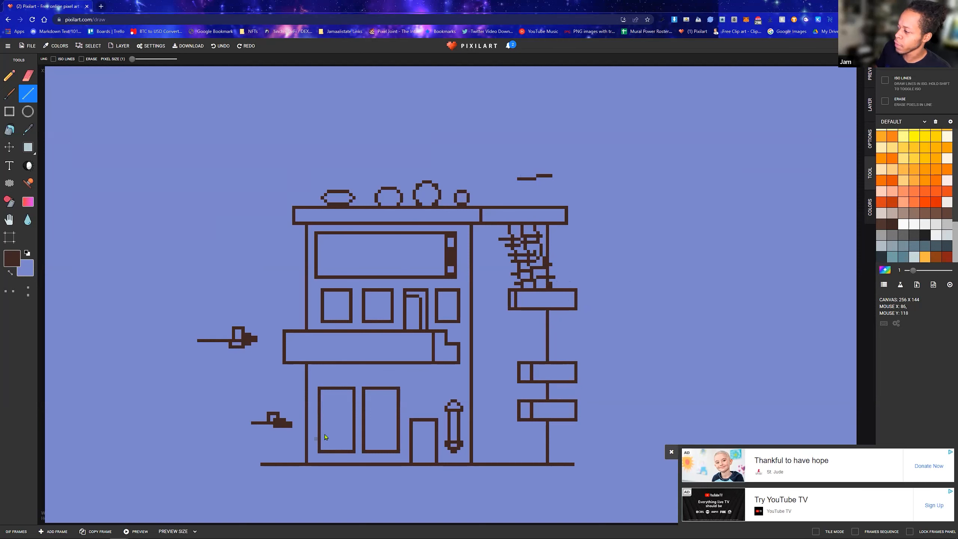
# Draw a dark brown rectangular sill across the foot of the left ground-floor window with the Square tool and clear the overlapping window outline in periwinkle
pyautogui.click(672, 452)
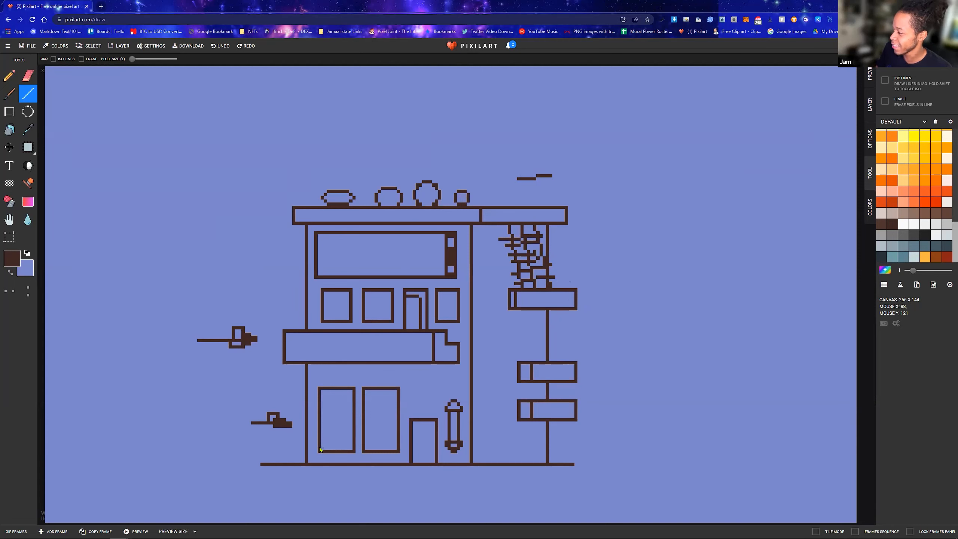
pyautogui.click(18, 114)
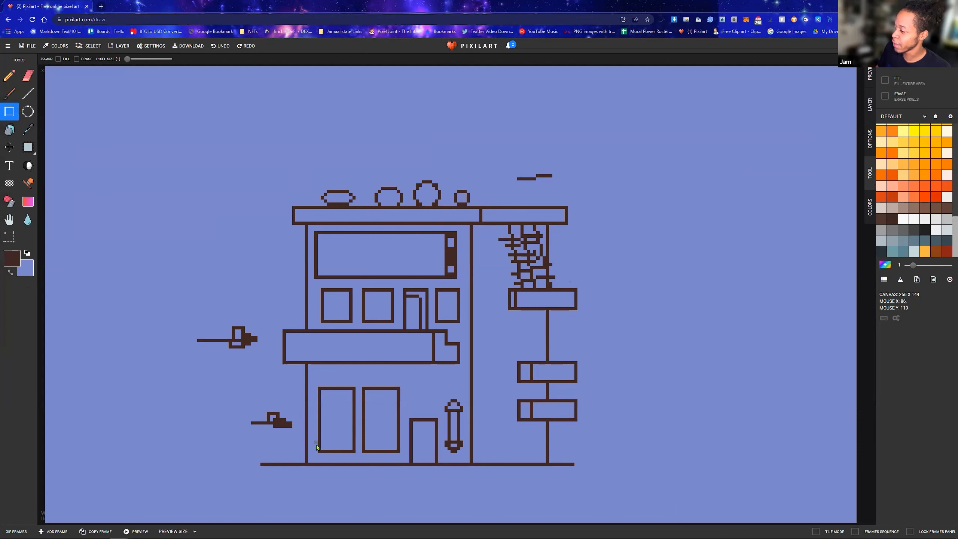
pyautogui.scroll(2, 319, 448)
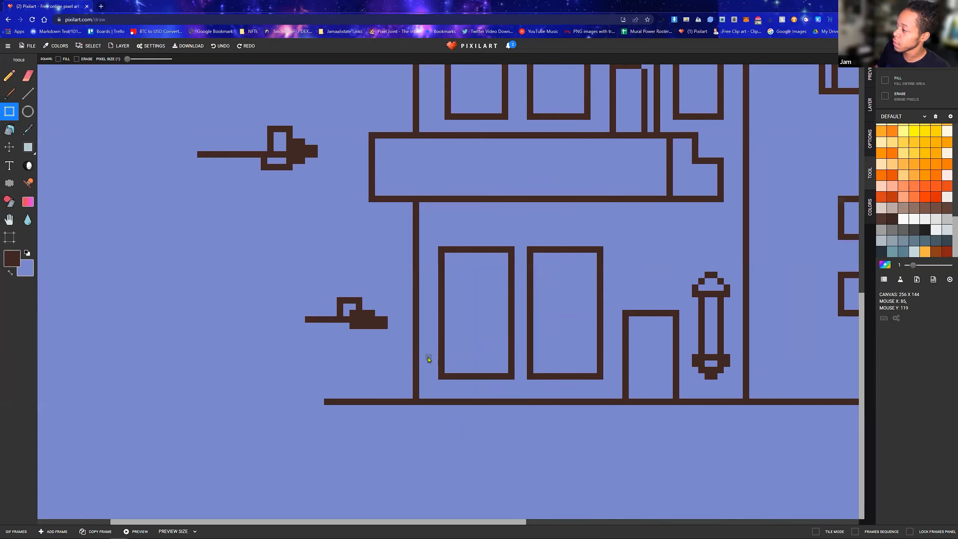
pyautogui.moveTo(428, 360); pyautogui.dragTo(507, 378)
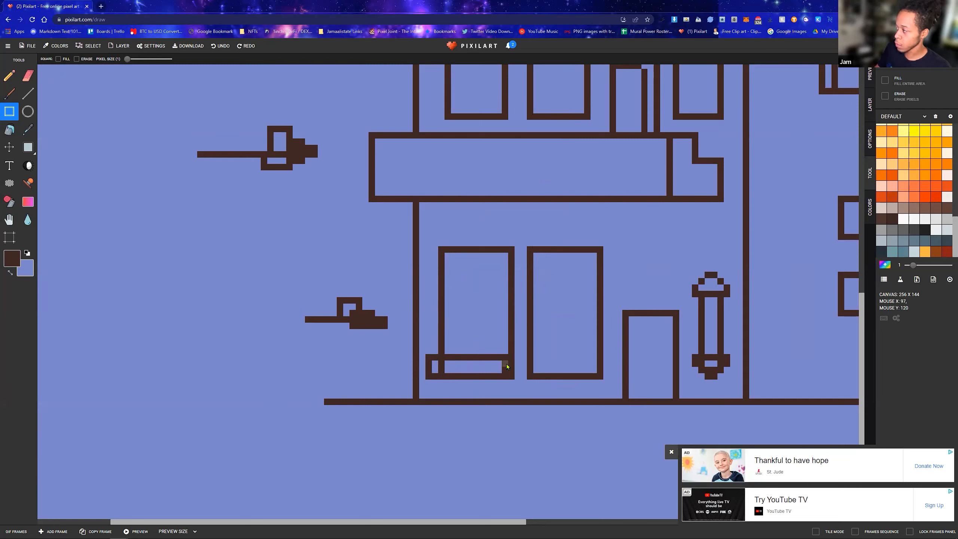
pyautogui.press('x')
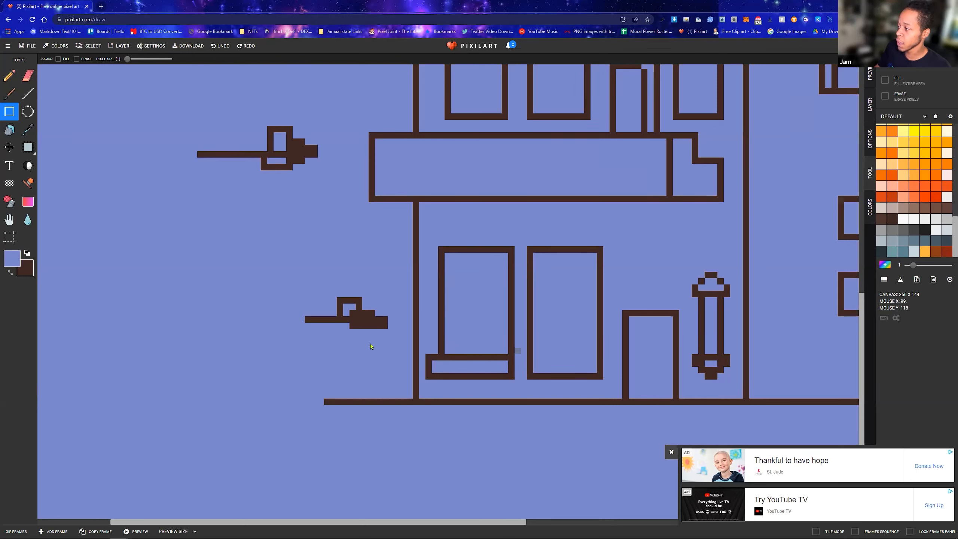
pyautogui.click(530, 357)
pyautogui.click(536, 376)
pyautogui.click(542, 375)
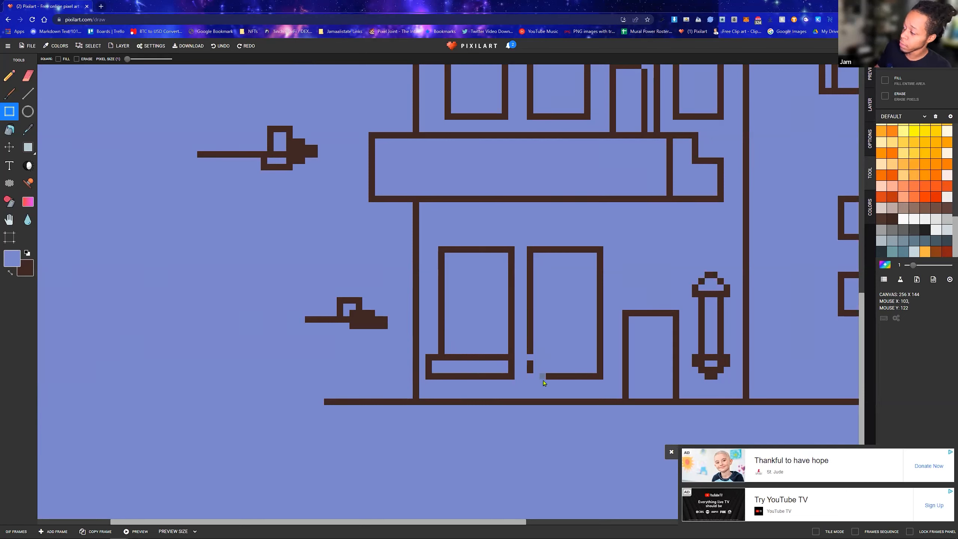
pyautogui.hotkey('ctrl', 'z')
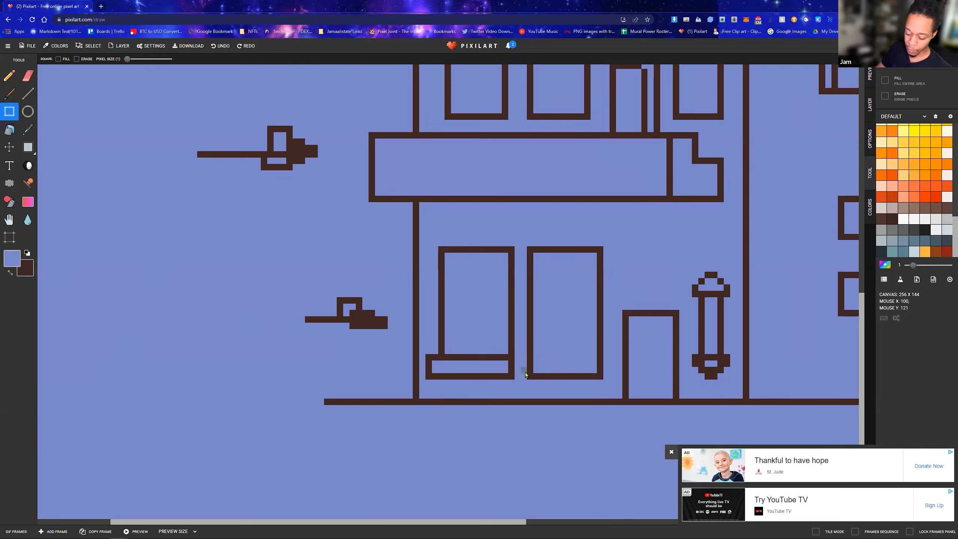
# Draw a matching dark brown sill across the foot of the second ground-floor window and paint over the overlapping outline in periwinkle
pyautogui.press('x')
pyautogui.moveTo(524, 357)
pyautogui.mouseDown()
pyautogui.moveTo(524, 370)
pyautogui.moveTo(600, 378)
pyautogui.mouseUp()
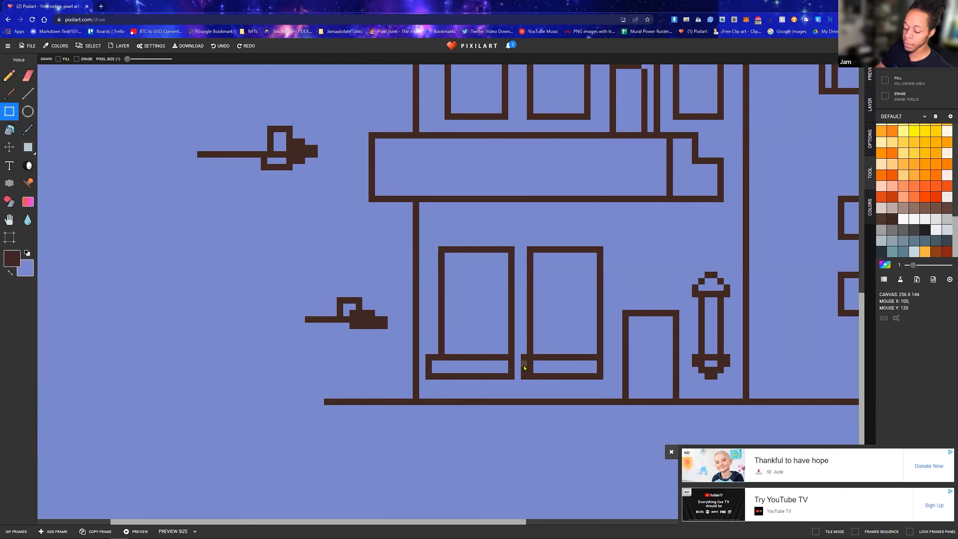
pyautogui.press('x')
pyautogui.moveTo(530, 363); pyautogui.dragTo(531, 366)
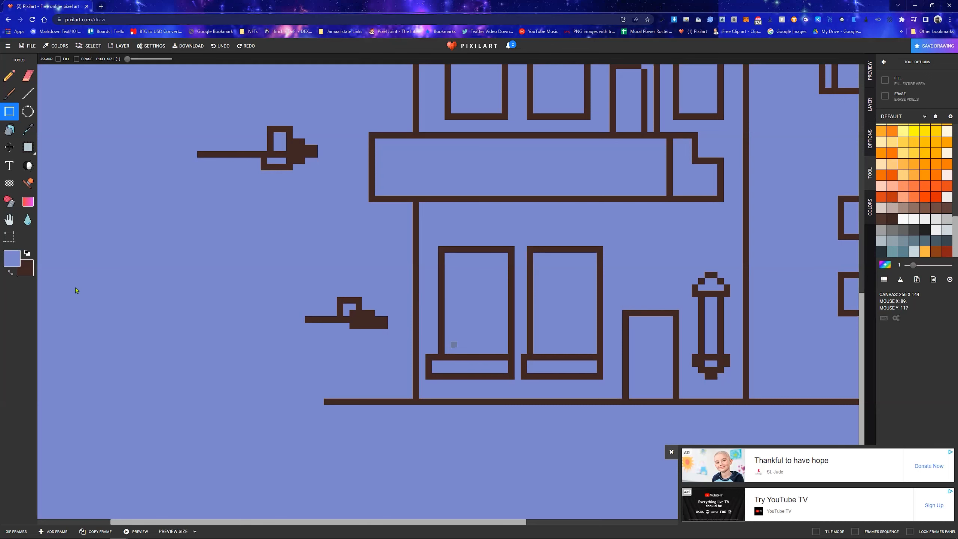
# Draw a large dark brown rectangle in the empty space above the rooftop domes
pyautogui.scroll(2, 645, 288)
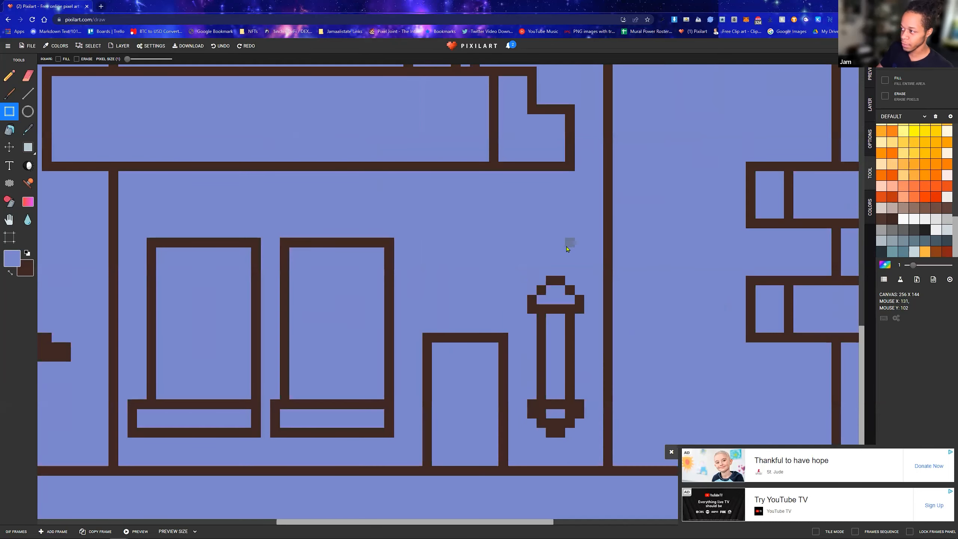
pyautogui.scroll(-3, 567, 244)
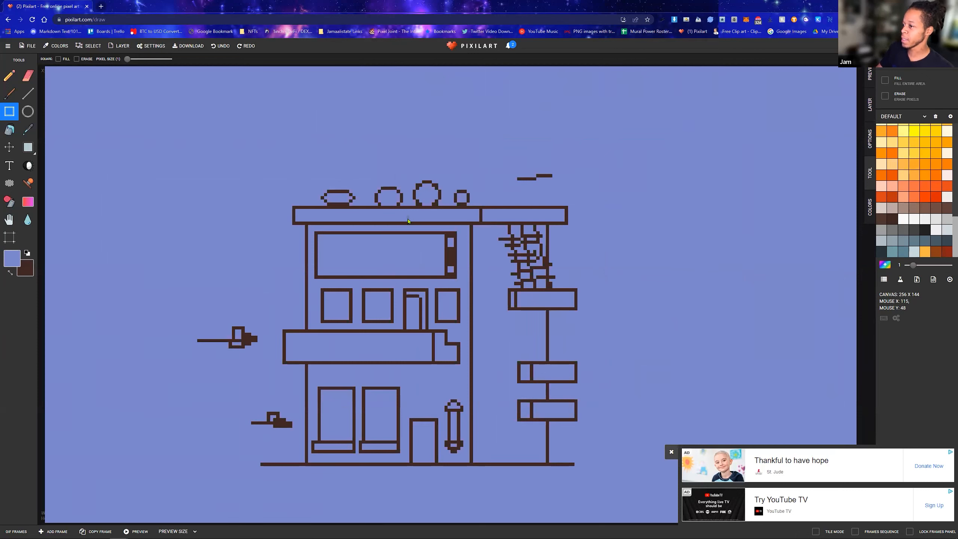
pyautogui.click(672, 451)
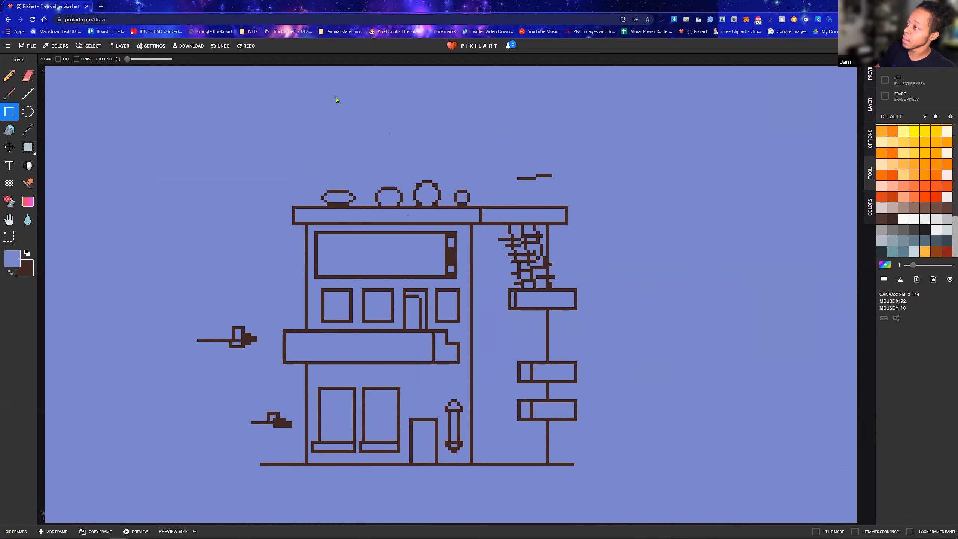
pyautogui.press('x')
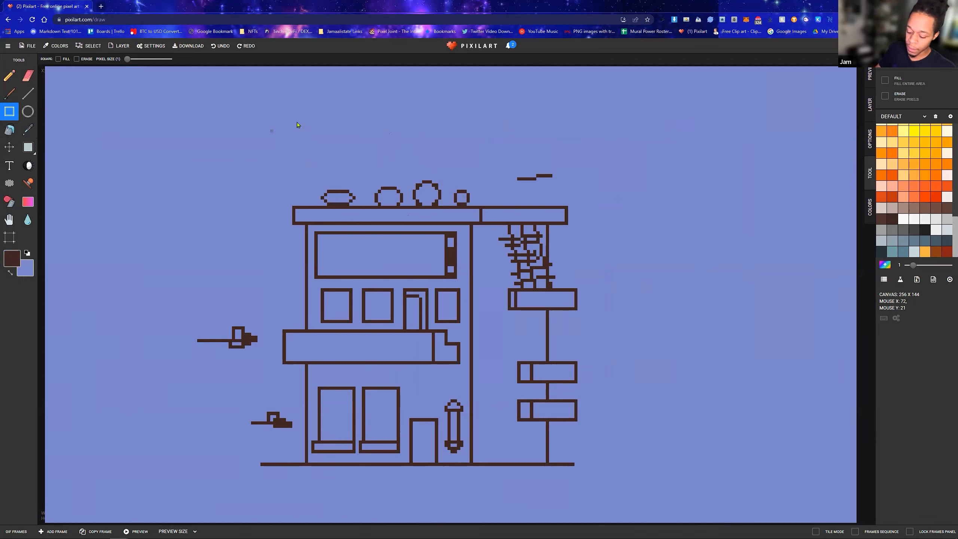
pyautogui.moveTo(338, 102); pyautogui.dragTo(468, 163)
pyautogui.moveTo(462, 101)
pyautogui.mouseDown()
pyautogui.moveTo(520, 123)
pyautogui.moveTo(516, 140)
pyautogui.mouseUp()
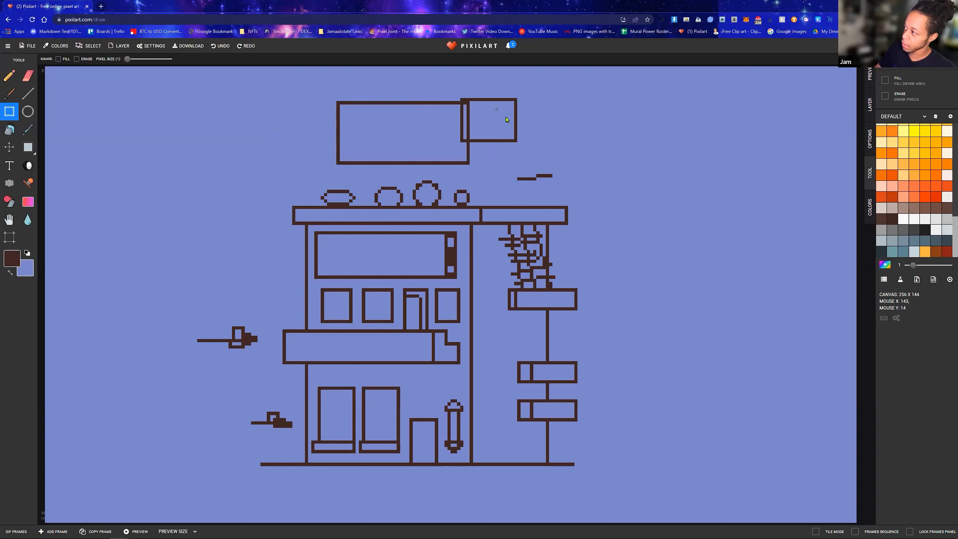
pyautogui.hotkey('ctrl', 'z')
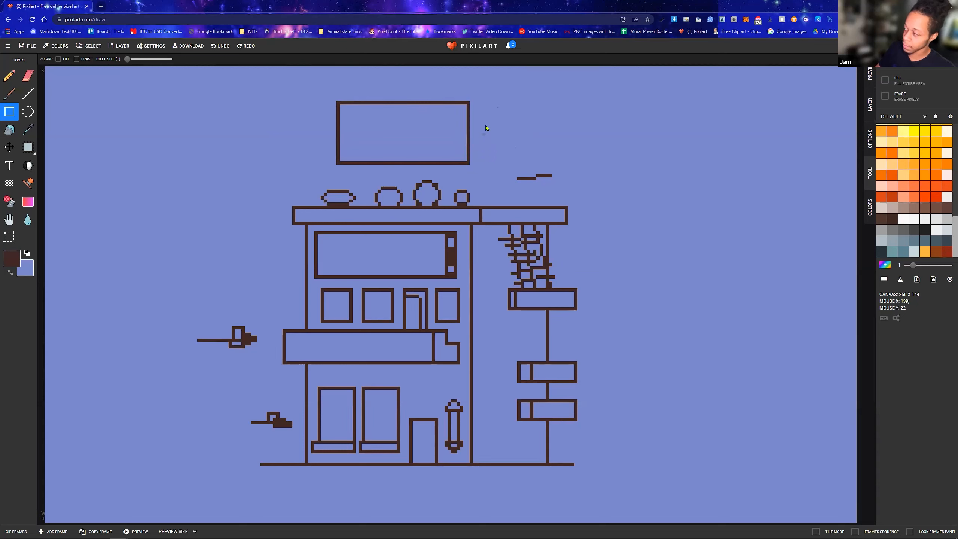
pyautogui.moveTo(468, 101)
pyautogui.mouseDown()
pyautogui.moveTo(517, 141)
pyautogui.moveTo(495, 147)
pyautogui.moveTo(498, 138)
pyautogui.moveTo(472, 173)
pyautogui.moveTo(468, 165)
pyautogui.mouseUp()
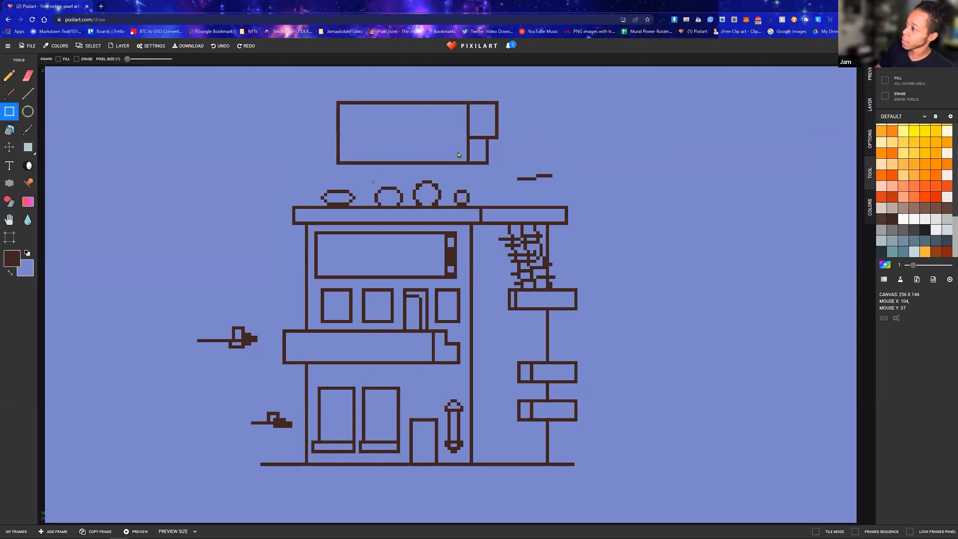
pyautogui.hotkey('ctrl', 'z')
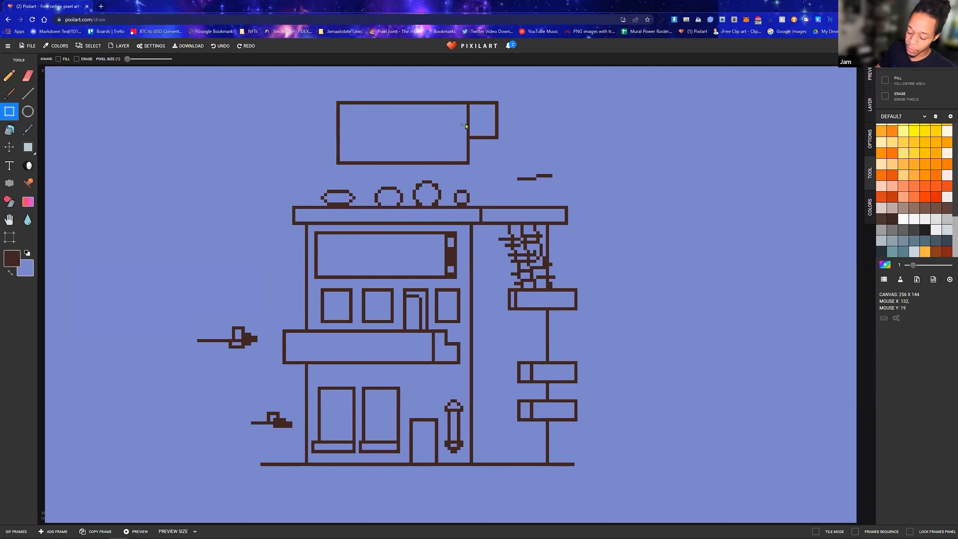
pyautogui.hotkey('ctrl', 'z')
# Draw a circle over the large rectangle's upper right corner, and outline two adjoining boxes between the stepped line and the roof ledge
pyautogui.click(28, 111)
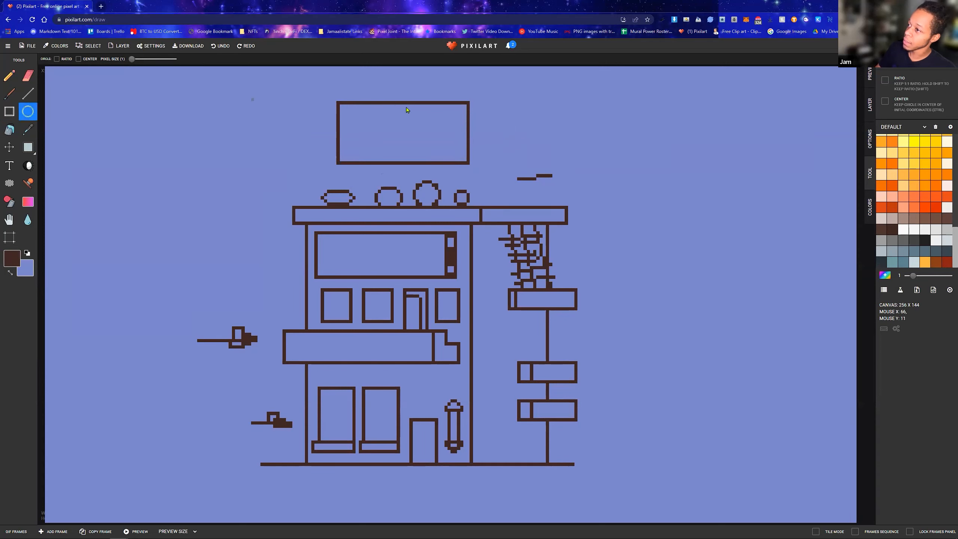
pyautogui.moveTo(448, 91); pyautogui.dragTo(486, 129)
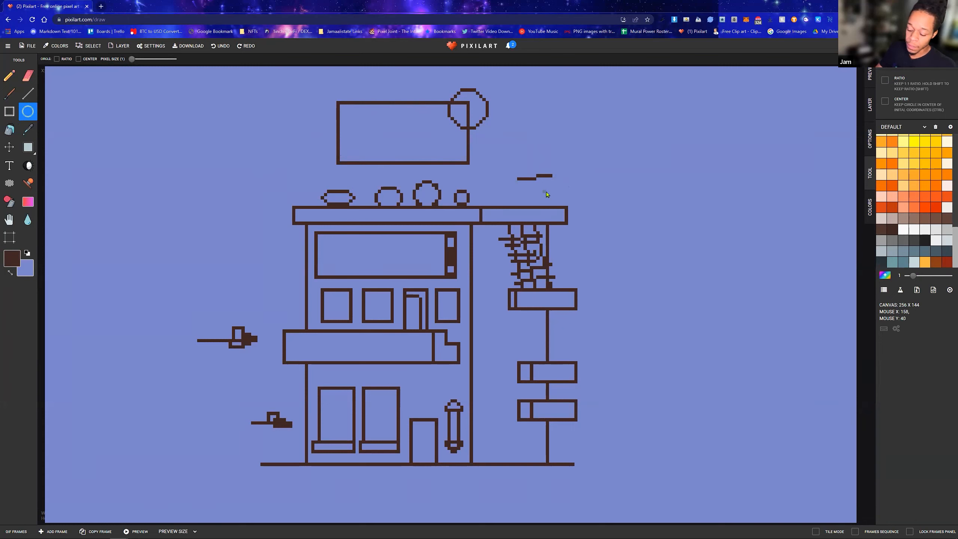
pyautogui.click(9, 111)
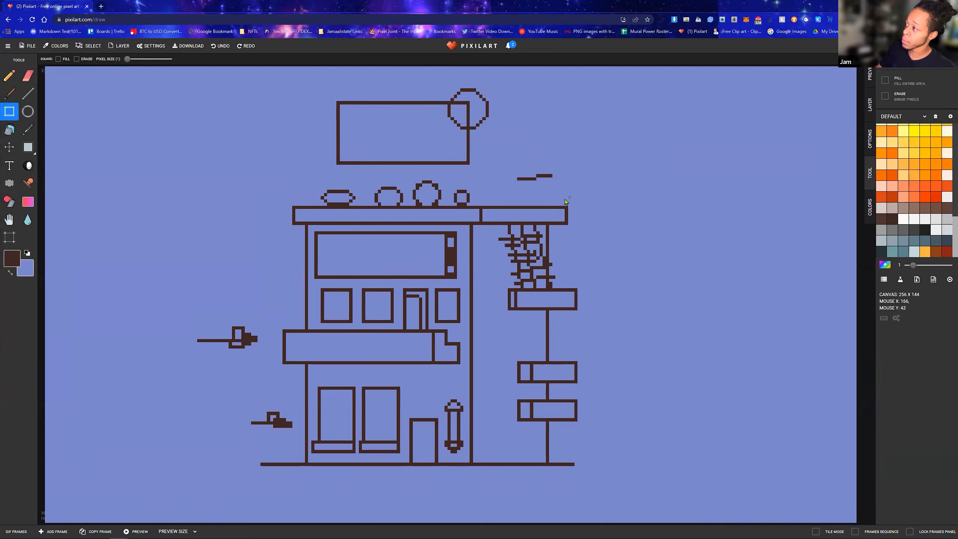
pyautogui.moveTo(548, 177); pyautogui.dragTo(548, 203)
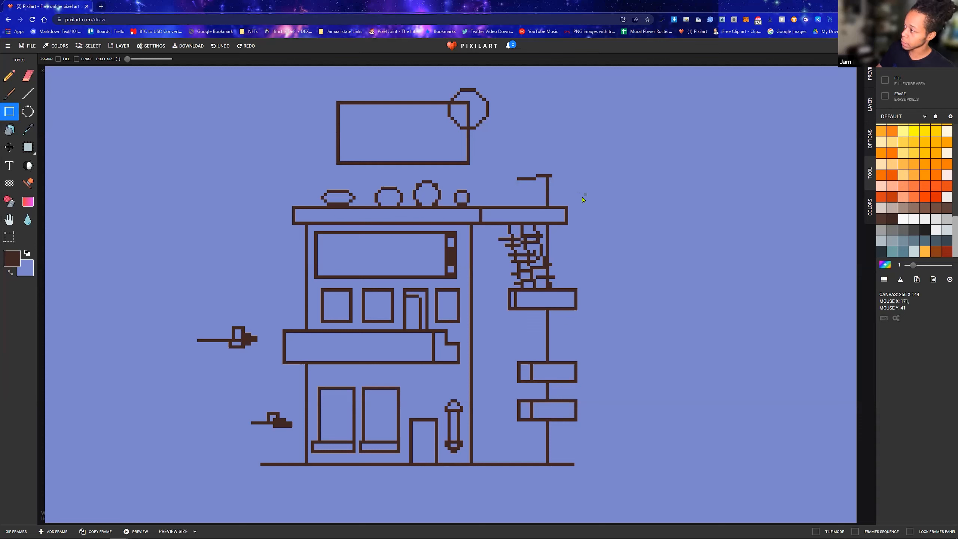
pyautogui.moveTo(519, 179)
pyautogui.mouseDown()
pyautogui.moveTo(516, 213)
pyautogui.moveTo(501, 210)
pyautogui.mouseUp()
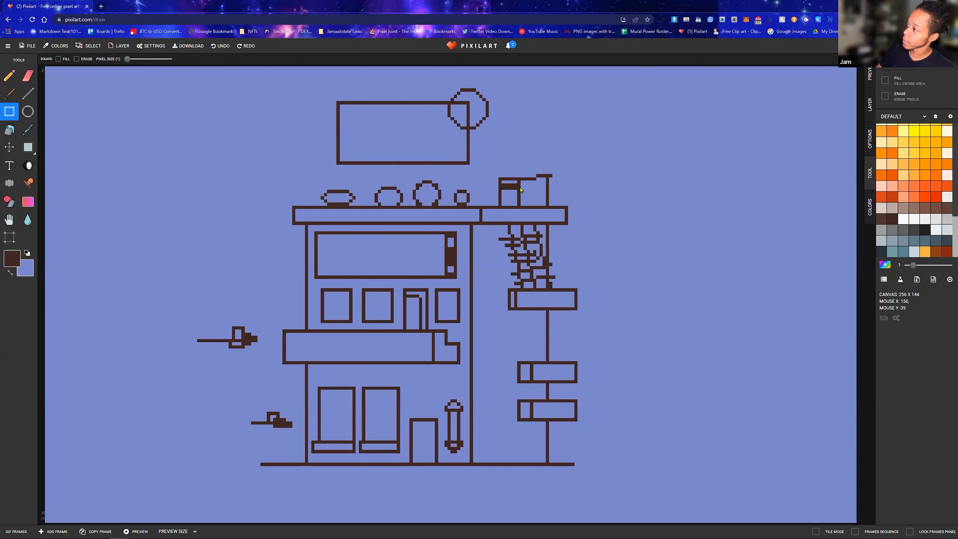
# Undo the recent shapes above the roof and redo them up to the outlined boxes below the stepped line
pyautogui.hotkey('ctrl', 'z')
pyautogui.hotkey('ctrl', 'z')
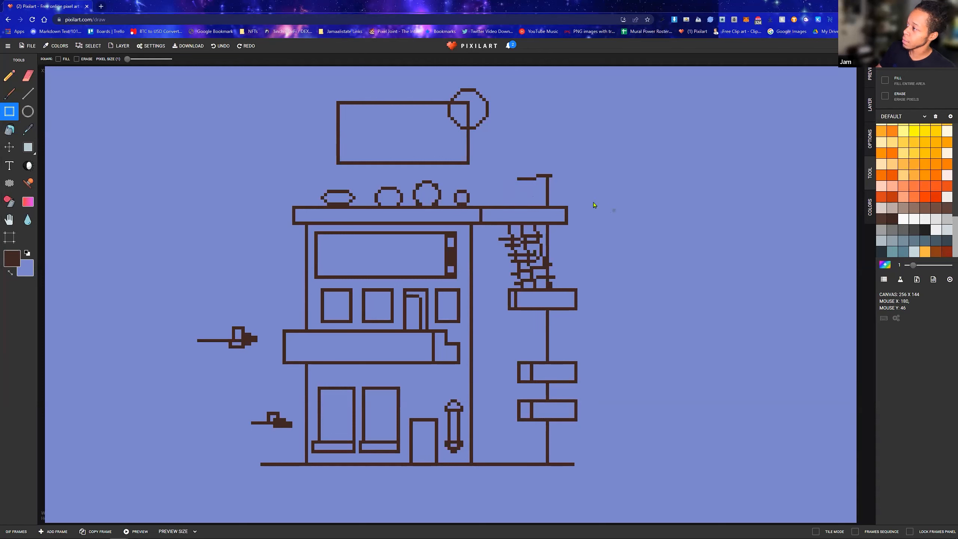
pyautogui.hotkey('ctrl', 'z')
pyautogui.hotkey('ctrl', 'z')
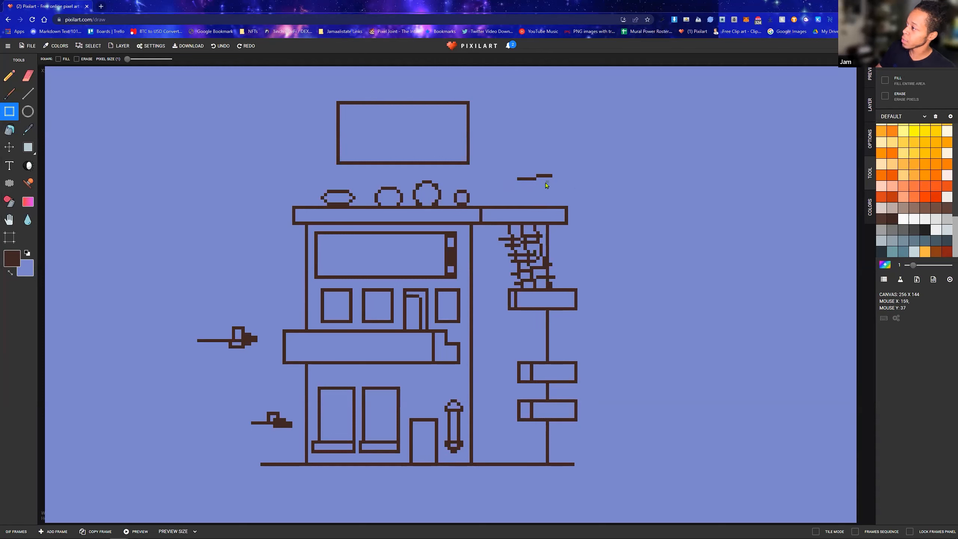
pyautogui.hotkey('ctrl', 'z')
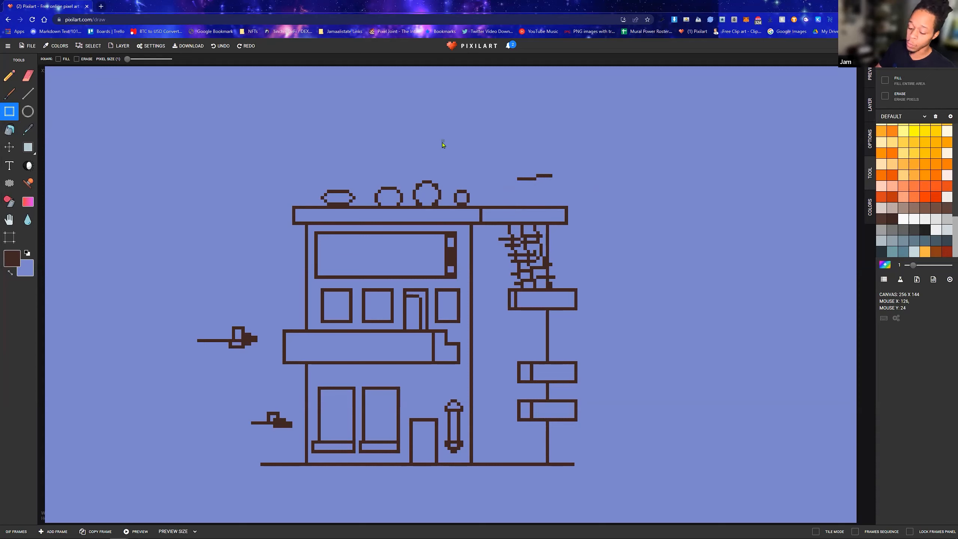
pyautogui.hotkey('ctrl', 'y')
pyautogui.hotkey('ctrl', 'y')
pyautogui.hotkey('ctrl', 'y')
pyautogui.hotkey('ctrl', 'y')
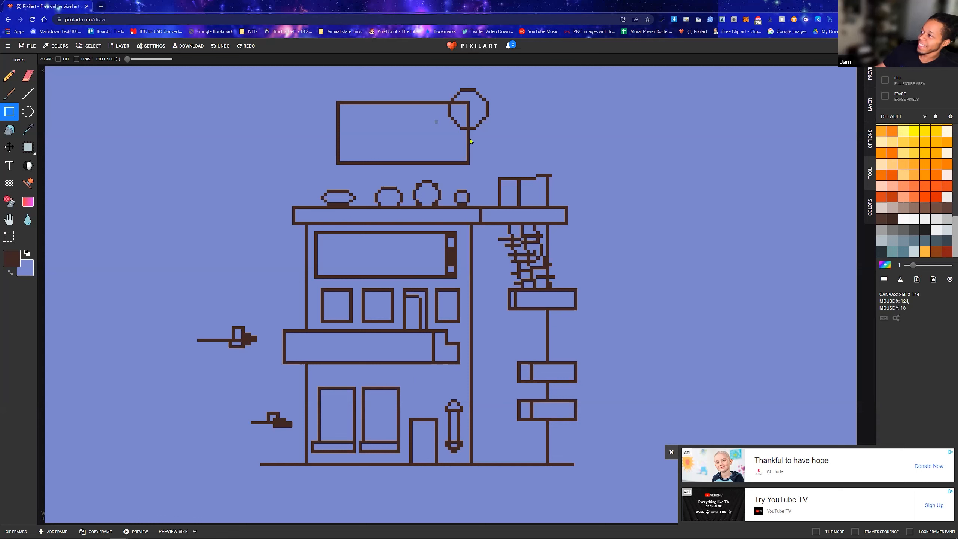
# Draw a horizontal dark brown line across both boxes above the right roof section, just below their upper edge
pyautogui.rightClick(502, 188)
pyautogui.click(502, 185)
pyautogui.moveTo(503, 186); pyautogui.dragTo(530, 185)
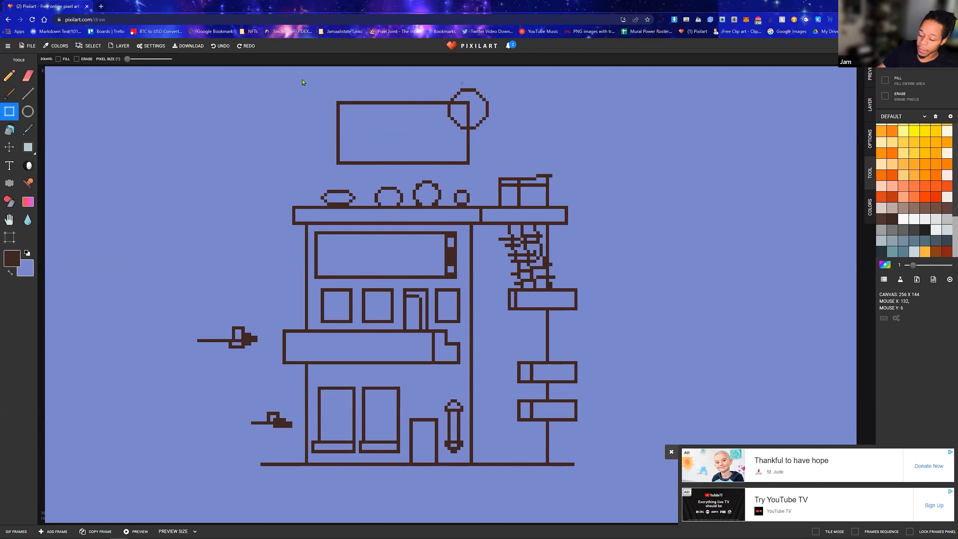
# Use the Pencil to draw a second outer curve along the circle's upper right and right side, erasing the misplaced outer pixels
pyautogui.scroll(2, 463, 76)
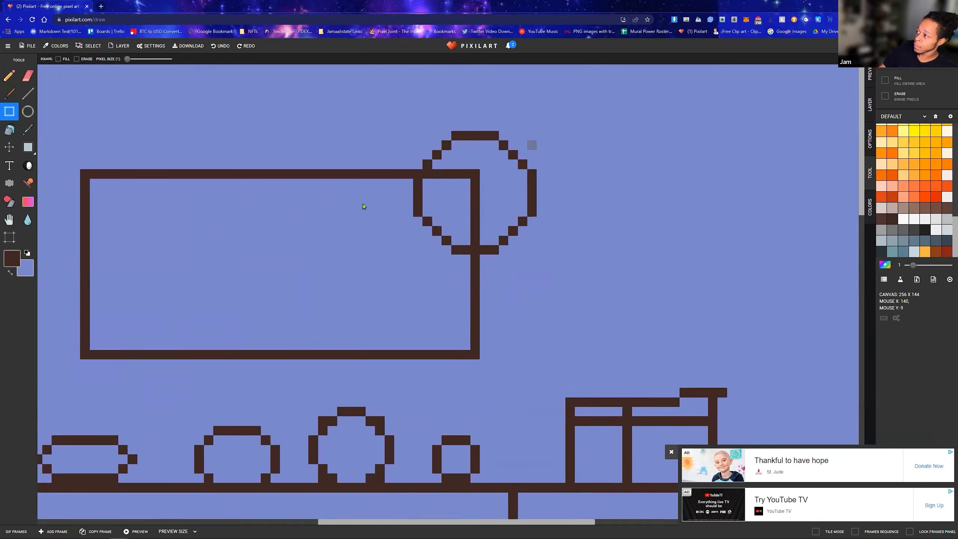
pyautogui.click(672, 452)
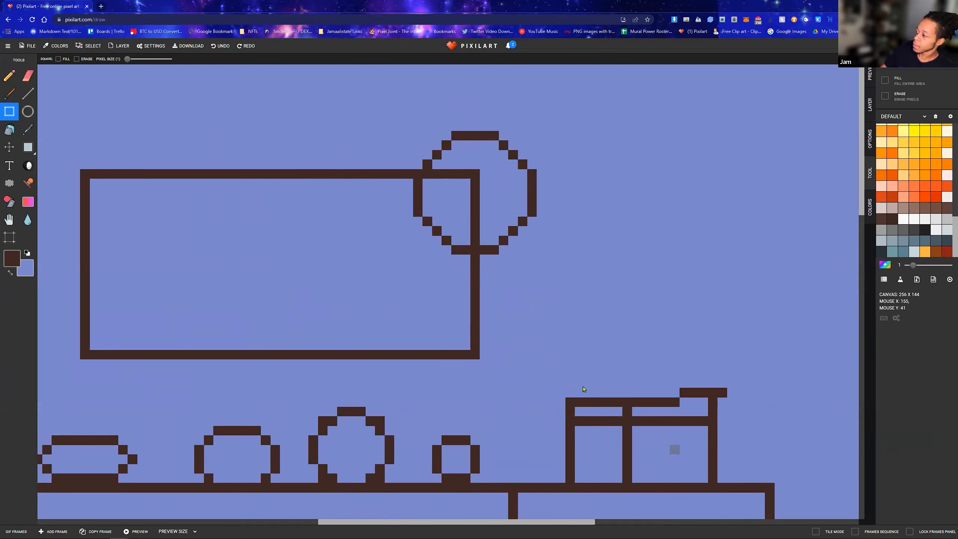
pyautogui.click(9, 76)
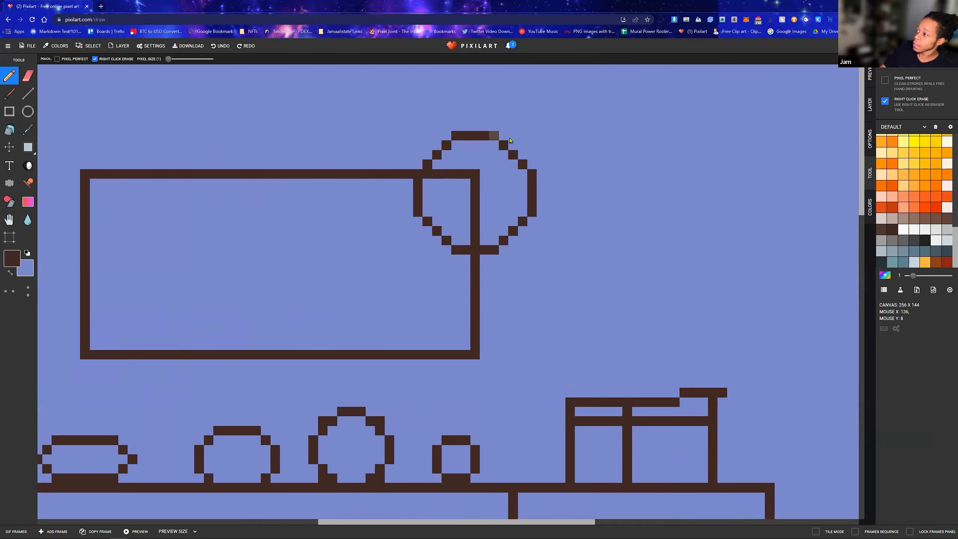
pyautogui.click(506, 135)
pyautogui.click(522, 138)
pyautogui.click(515, 138)
pyautogui.click(532, 146)
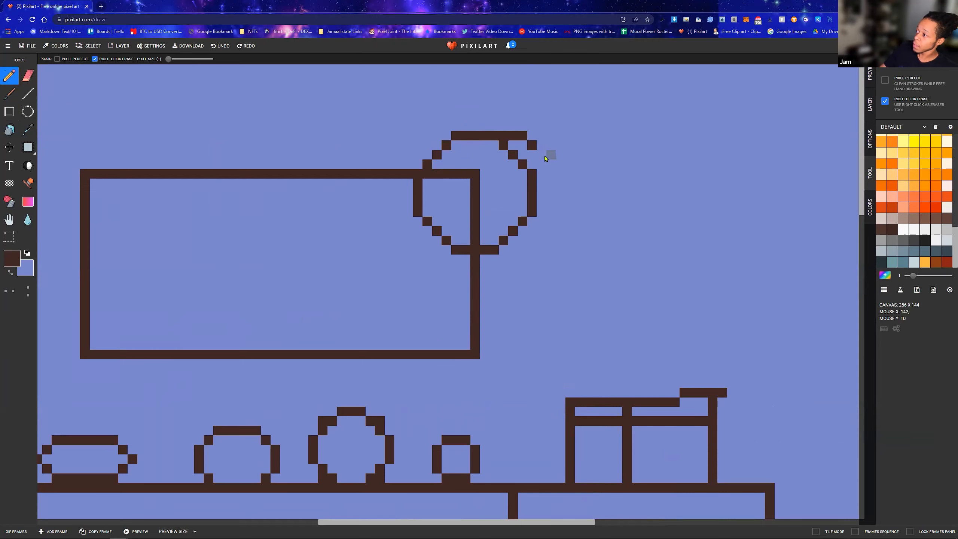
pyautogui.moveTo(554, 166); pyautogui.dragTo(560, 191)
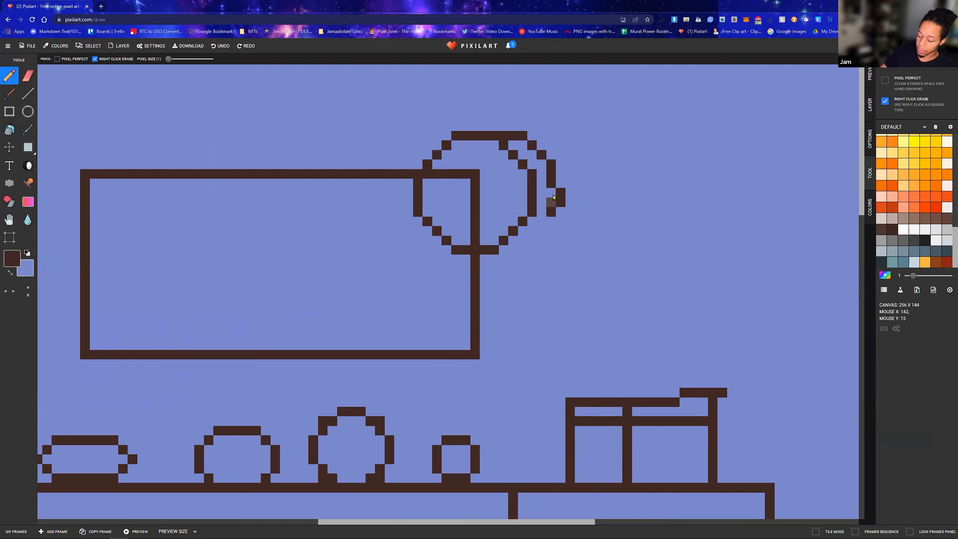
pyautogui.rightClick(551, 175)
pyautogui.moveTo(552, 177); pyautogui.dragTo(552, 214)
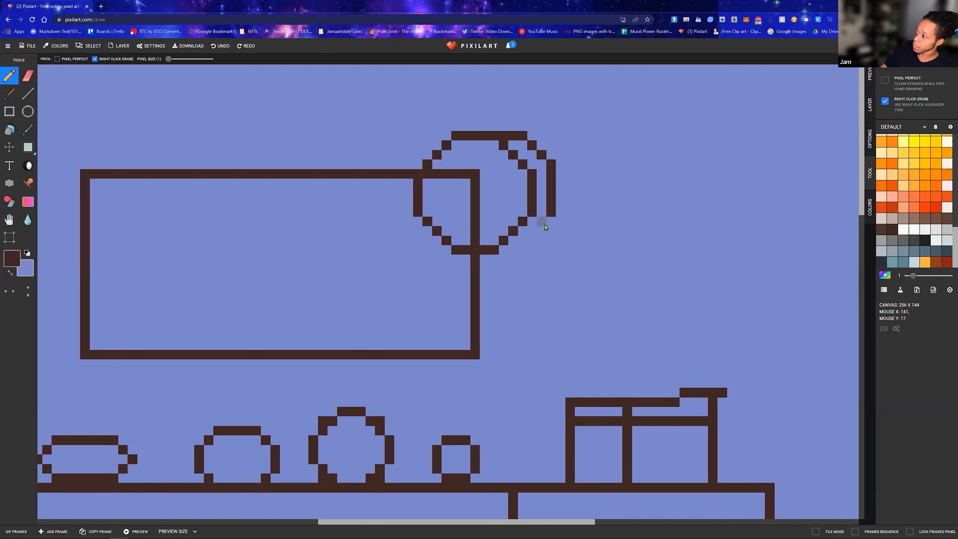
# Continue the outer curve pixel by pixel around the lower right and join it to the circle's bottom edge
pyautogui.click(552, 221)
pyautogui.click(541, 231)
pyautogui.click(532, 240)
pyautogui.click(514, 250)
pyautogui.click(524, 250)
pyautogui.click(504, 251)
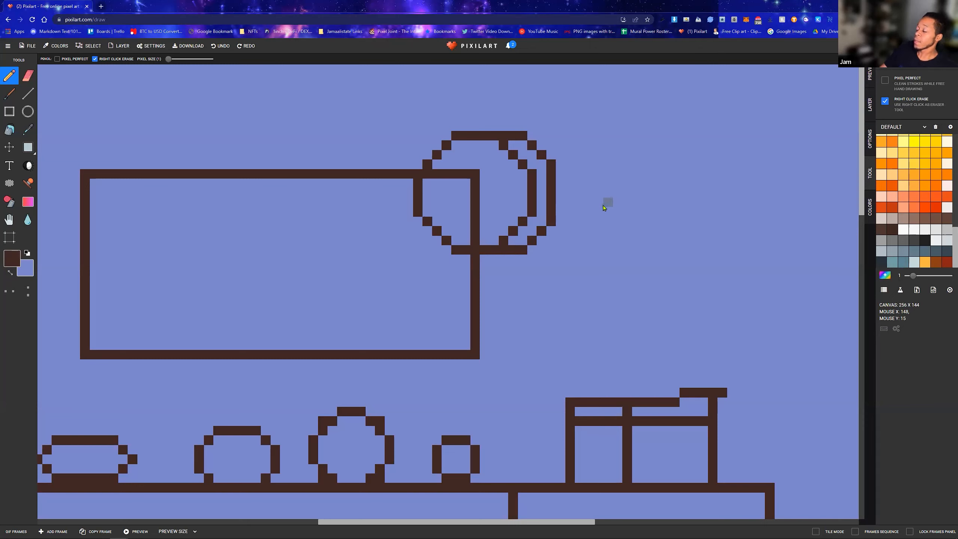
# Add a vertical column of five dark brown pixels against the outside of the outer curve's right edge
pyautogui.click(560, 174)
pyautogui.click(561, 193)
pyautogui.click(560, 212)
pyautogui.click(561, 183)
pyautogui.click(561, 202)
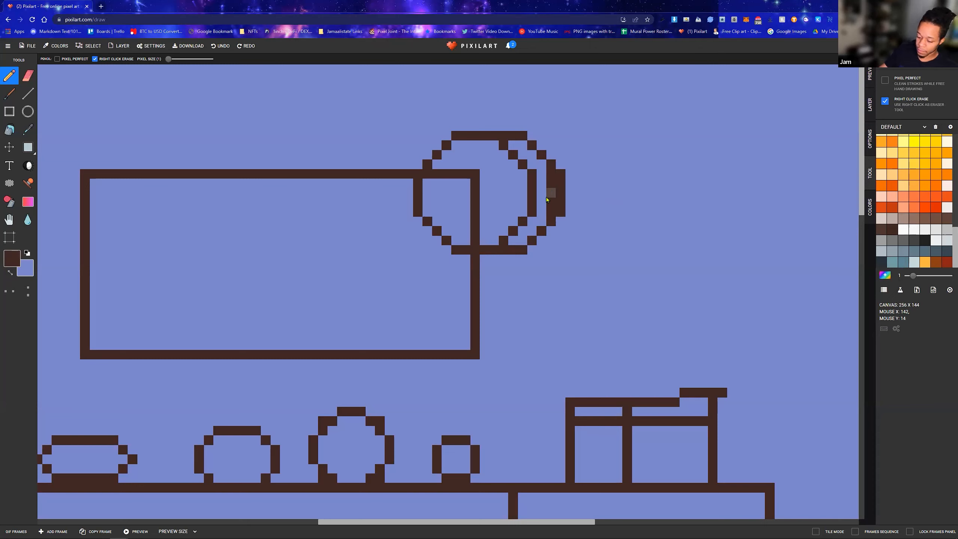
# Paint the inner column of the doubled dark brown pixels at the outer curve's right edge with the periwinkle background colour
pyautogui.press('x')
pyautogui.moveTo(552, 212); pyautogui.dragTo(552, 182)
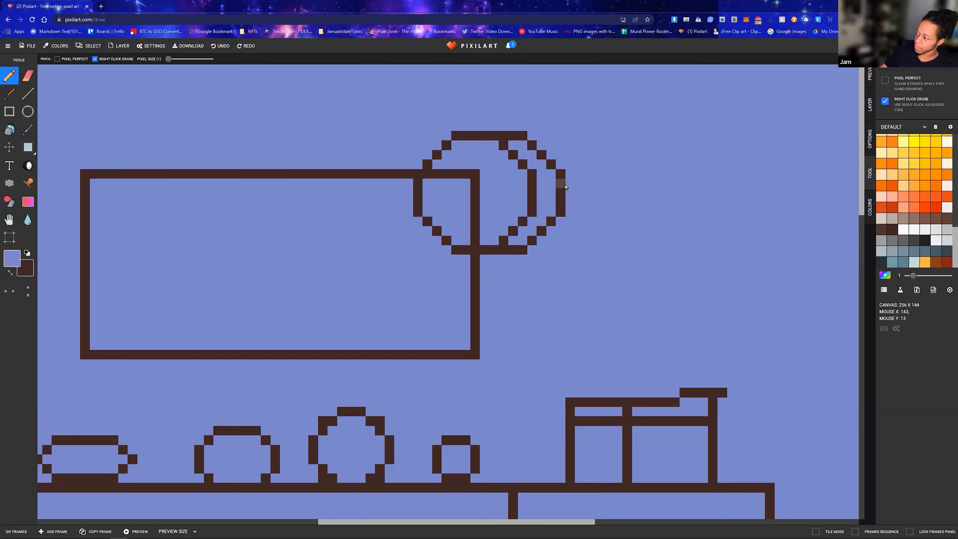
pyautogui.hotkey('ctrl', 'z')
pyautogui.hotkey('ctrl', 'z')
pyautogui.hotkey('ctrl', 'z')
pyautogui.hotkey('ctrl', 'z')
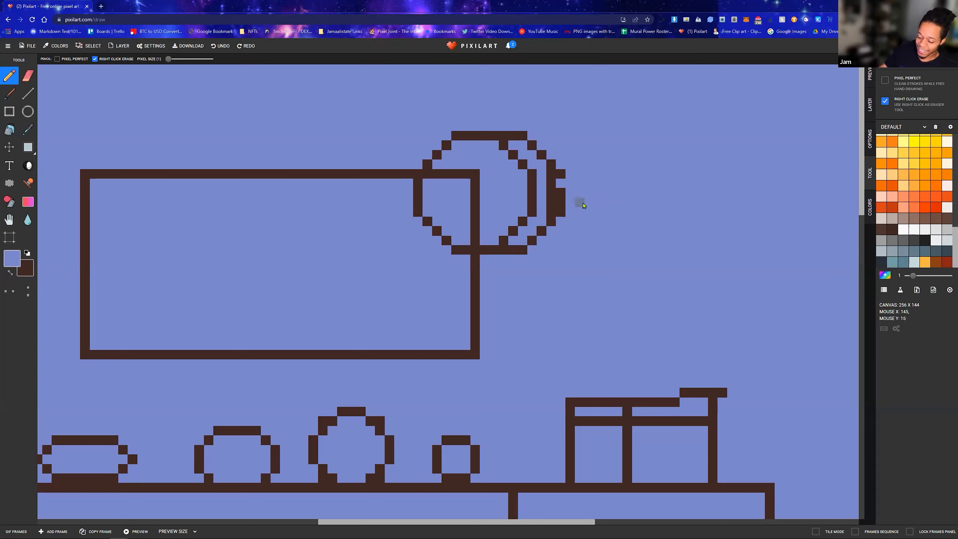
pyautogui.click(246, 46)
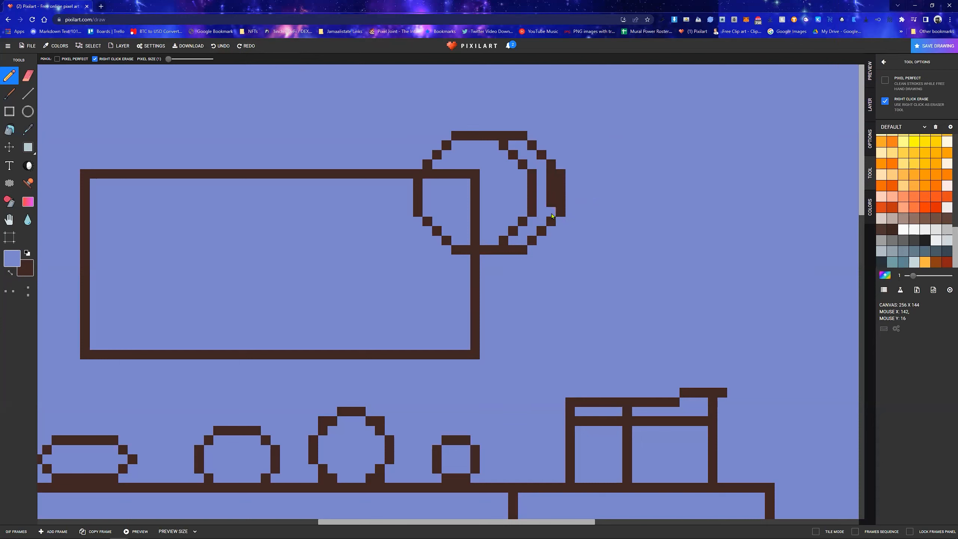
pyautogui.moveTo(552, 179); pyautogui.dragTo(552, 204)
pyautogui.scroll(-3, 445, 231)
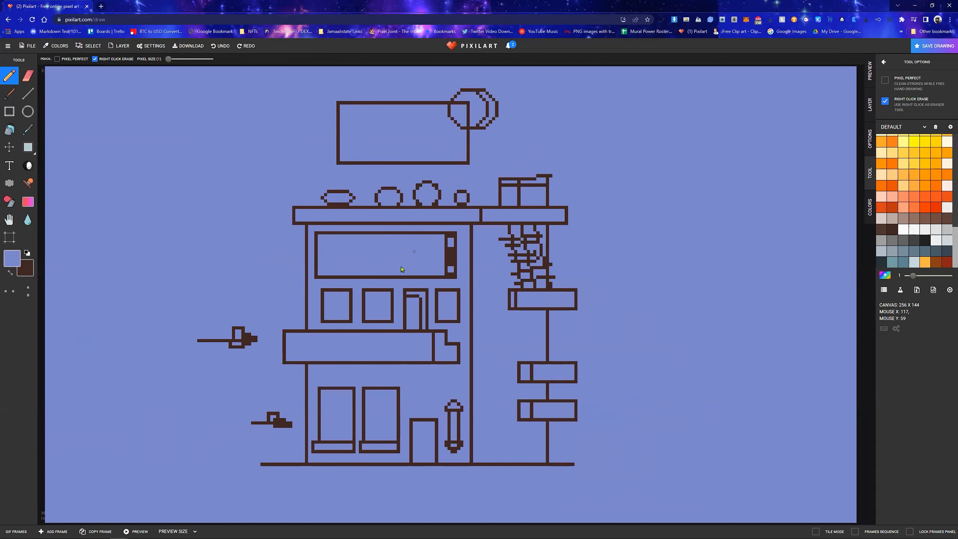
pyautogui.scroll(3, 351, 249)
pyautogui.scroll(-3, 539, 301)
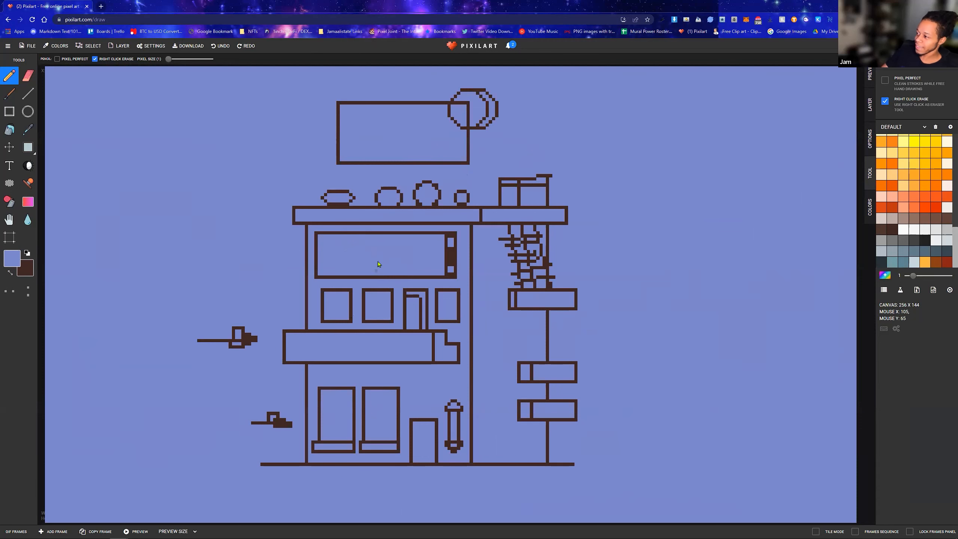
pyautogui.scroll(3, 379, 264)
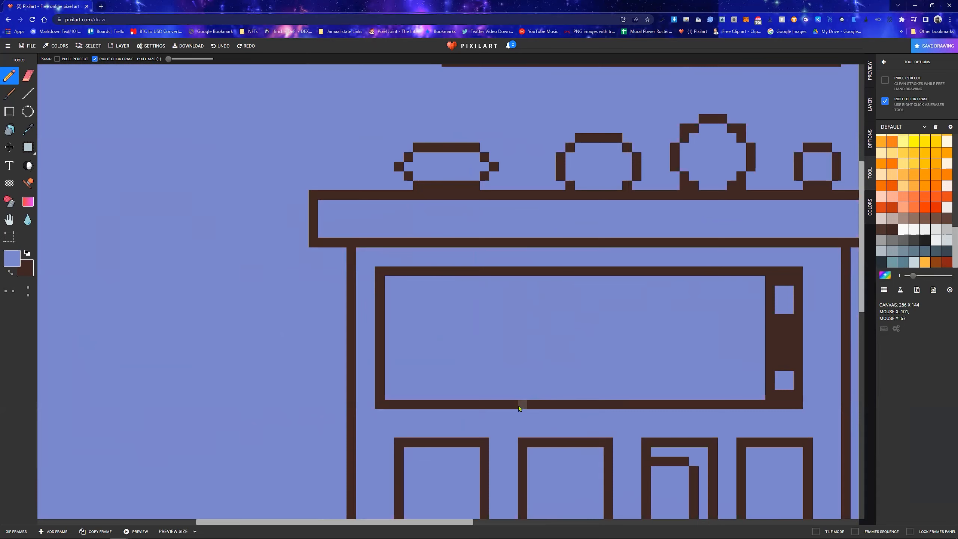
pyautogui.scroll(-3, 519, 408)
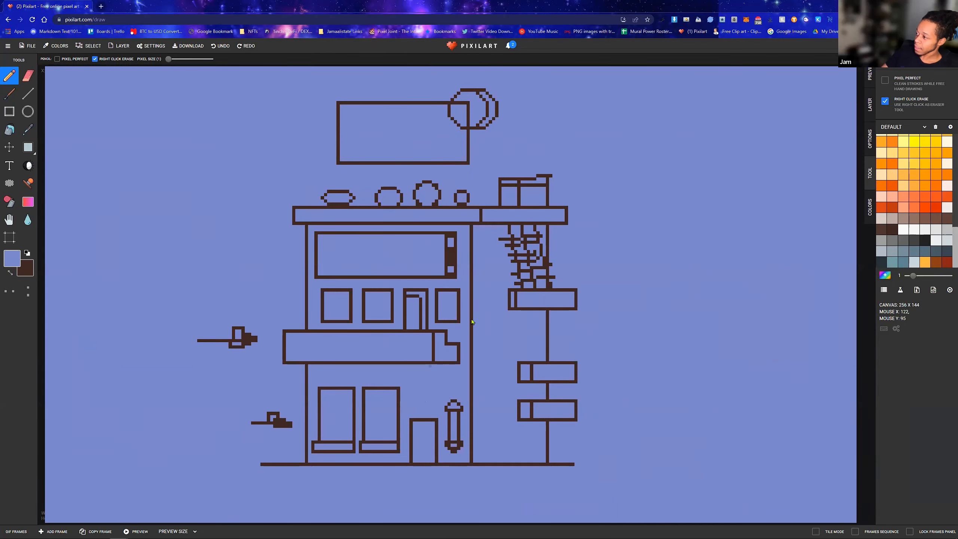
# Draw a narrow dark brown rectangle, about 5 pixels wide, along the rooftop sign's right side from the circle's base to the sign's bottom edge
pyautogui.scroll(3, 406, 154)
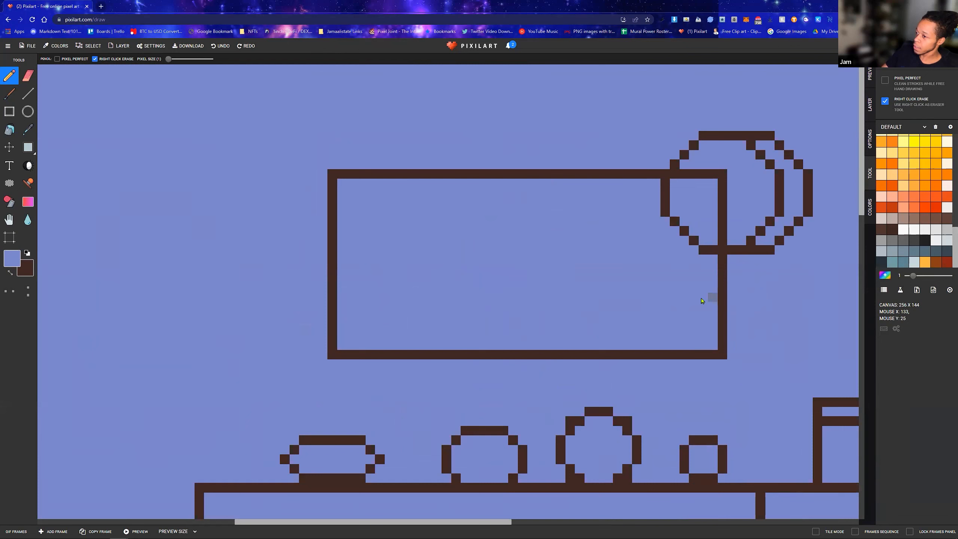
pyautogui.press('x')
pyautogui.click(9, 111)
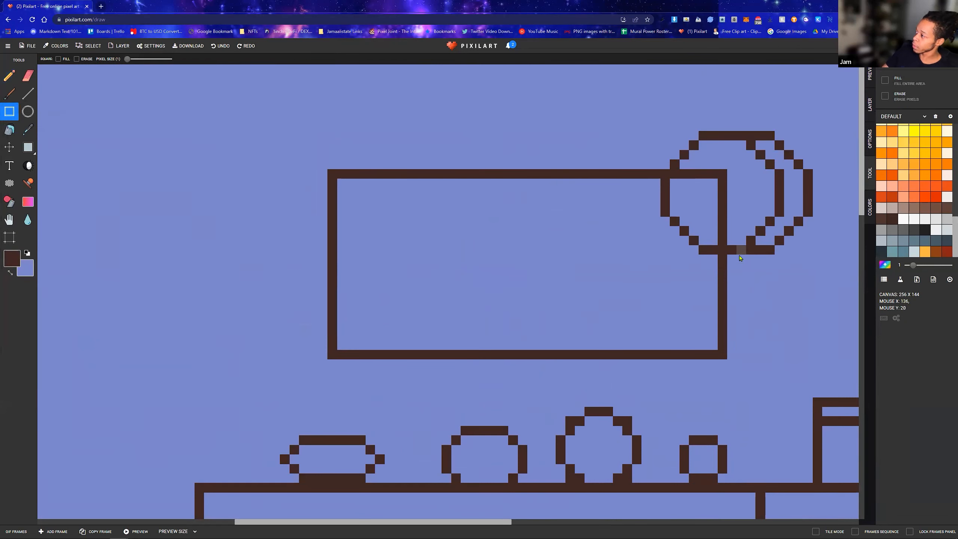
pyautogui.moveTo(729, 258); pyautogui.dragTo(762, 360)
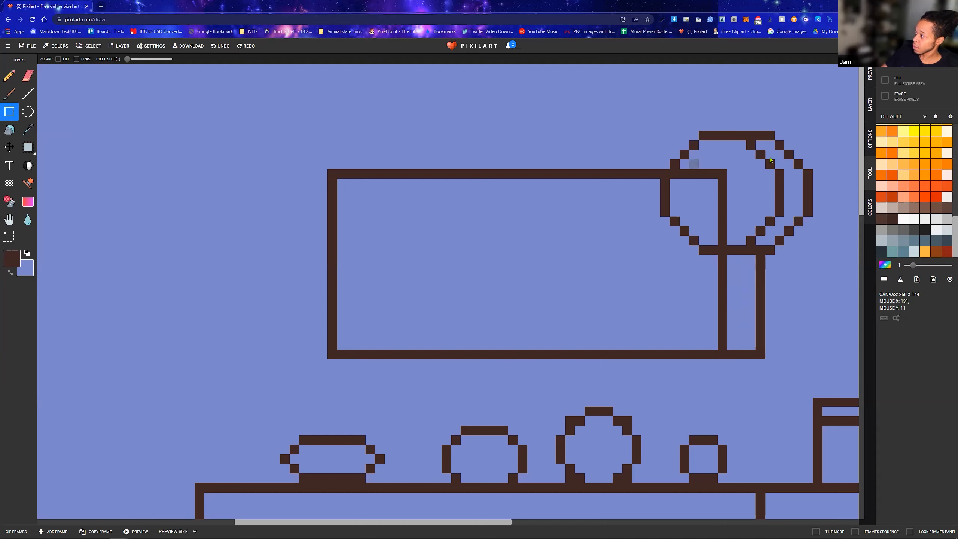
# Paint over the sign's top and right edge lines inside the circle with the periwinkle background colour
pyautogui.press('x')
pyautogui.moveTo(683, 173); pyautogui.dragTo(723, 179)
pyautogui.moveTo(724, 234); pyautogui.dragTo(723, 221)
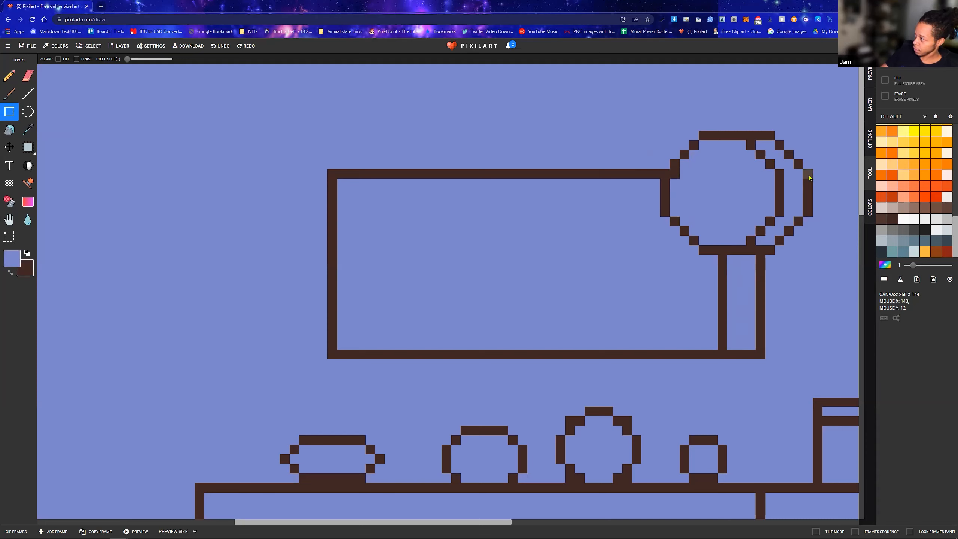
pyautogui.click(826, 191)
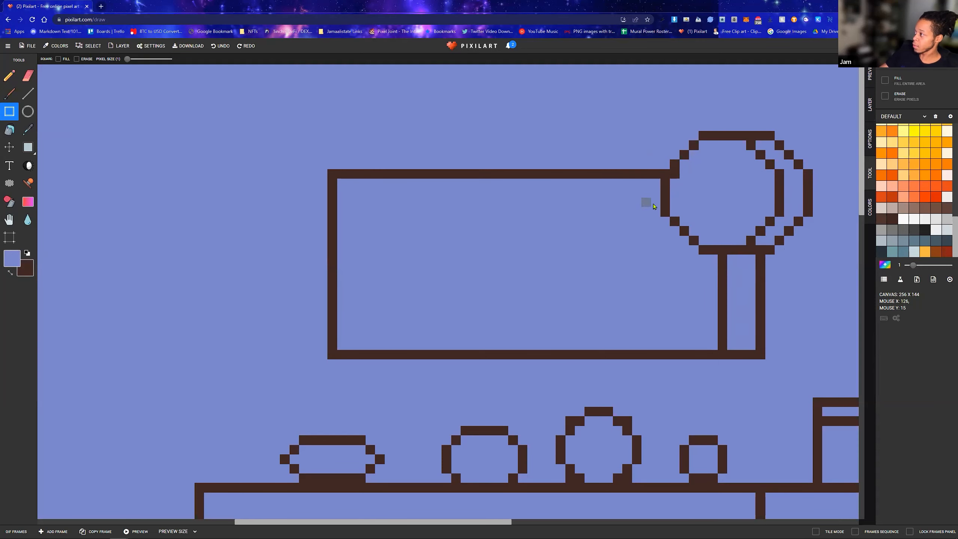
# Draw the sign's left support down to the roof as a dark brown post 2 pixels wide with a thin parallel line on its right
pyautogui.scroll(-2, 656, 205)
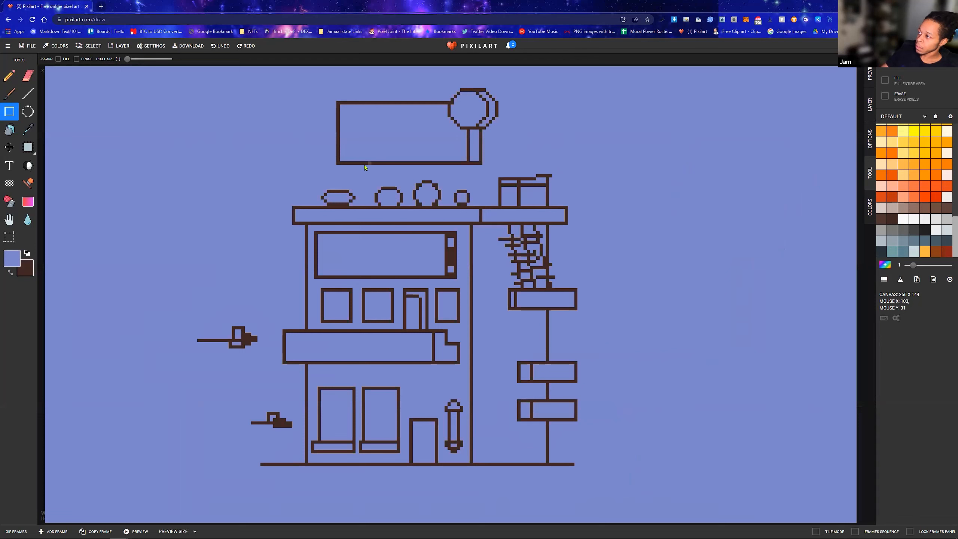
pyautogui.moveTo(356, 164); pyautogui.dragTo(366, 164)
pyautogui.hotkey('ctrl', 'z')
pyautogui.press('x')
pyautogui.scroll(2, 371, 174)
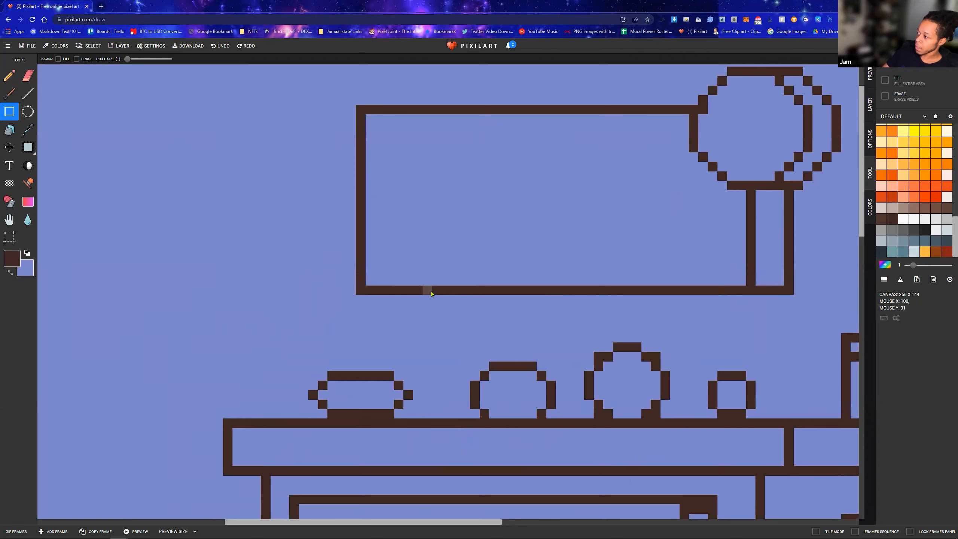
pyautogui.moveTo(426, 289); pyautogui.dragTo(448, 329)
pyautogui.moveTo(441, 407)
pyautogui.mouseDown()
pyautogui.moveTo(444, 433)
pyautogui.moveTo(438, 415)
pyautogui.mouseUp()
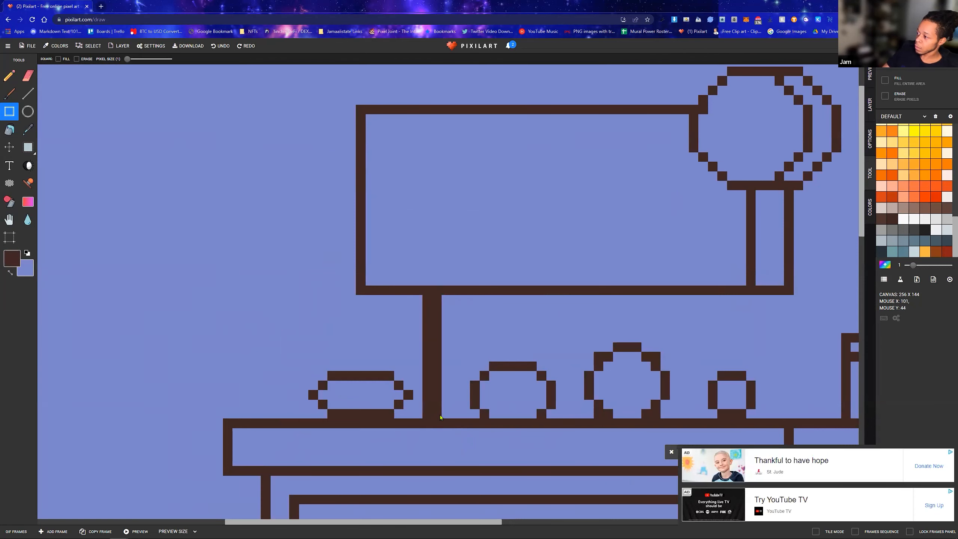
pyautogui.moveTo(428, 294); pyautogui.dragTo(452, 413)
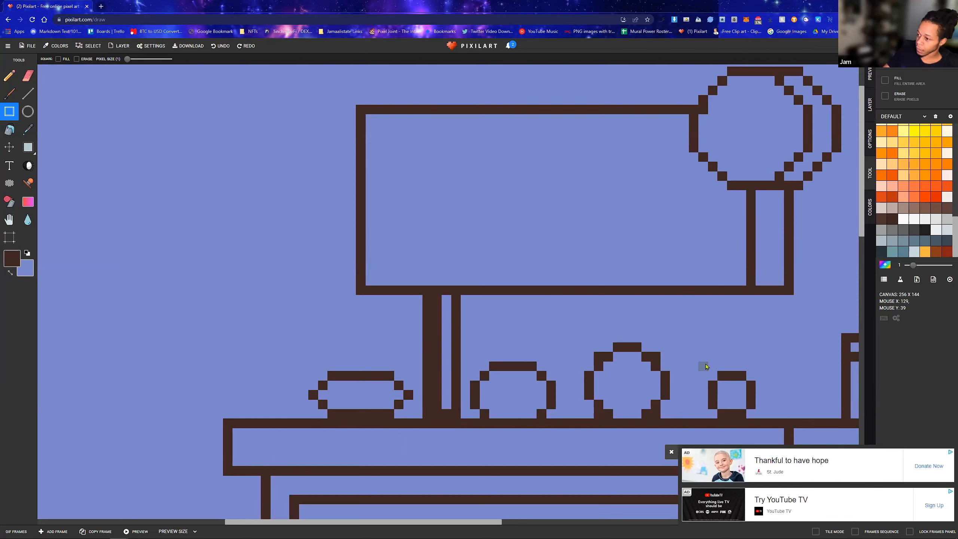
# Erase the small rooftop box below the sign's right end and draw a matching dark brown right support post there
pyautogui.press('x')
pyautogui.moveTo(713, 376)
pyautogui.mouseDown()
pyautogui.moveTo(753, 398)
pyautogui.moveTo(742, 414)
pyautogui.mouseUp()
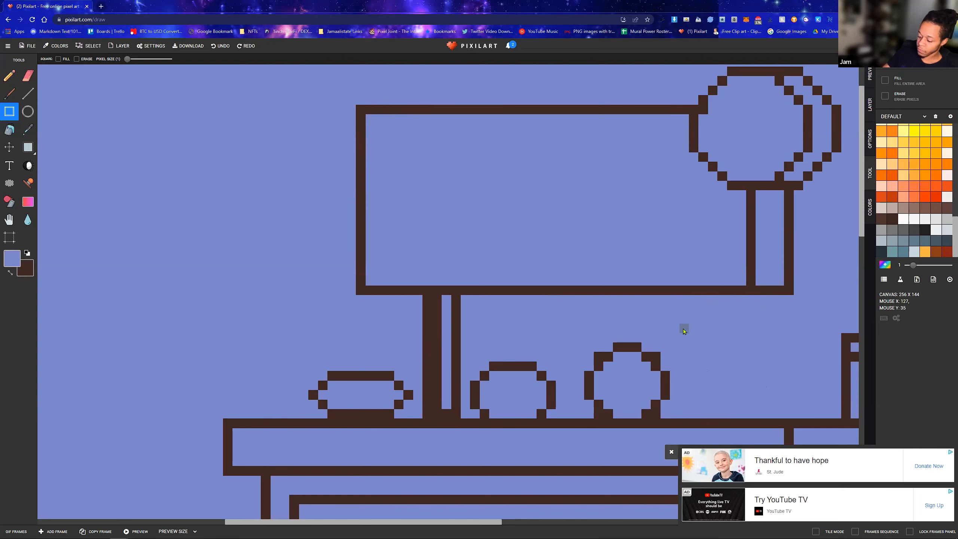
pyautogui.press('x')
pyautogui.moveTo(703, 300)
pyautogui.mouseDown()
pyautogui.moveTo(725, 317)
pyautogui.moveTo(710, 422)
pyautogui.mouseUp()
pyautogui.moveTo(729, 299); pyautogui.dragTo(732, 421)
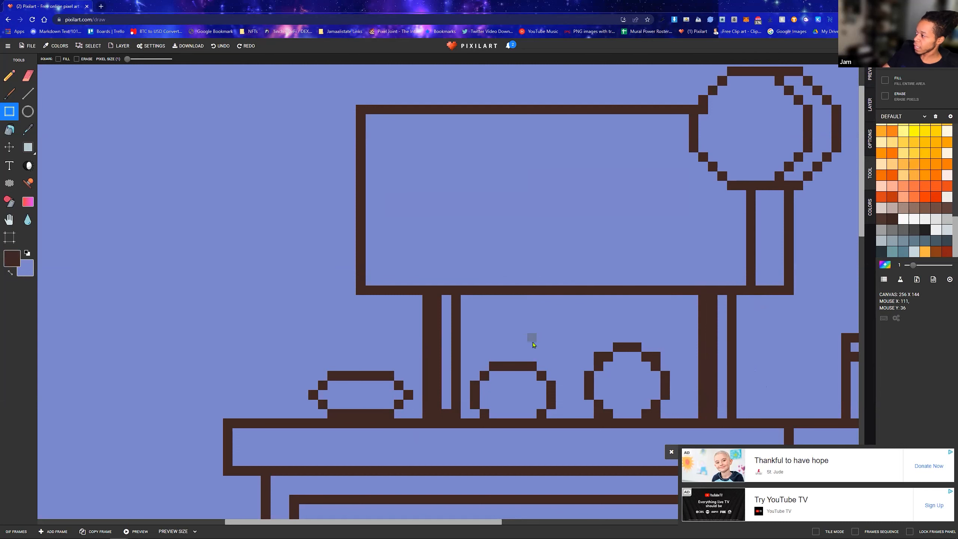
# Draw a dark brown rectangle directly above the ground-floor door, matching the door's width
pyautogui.scroll(-3, 663, 256)
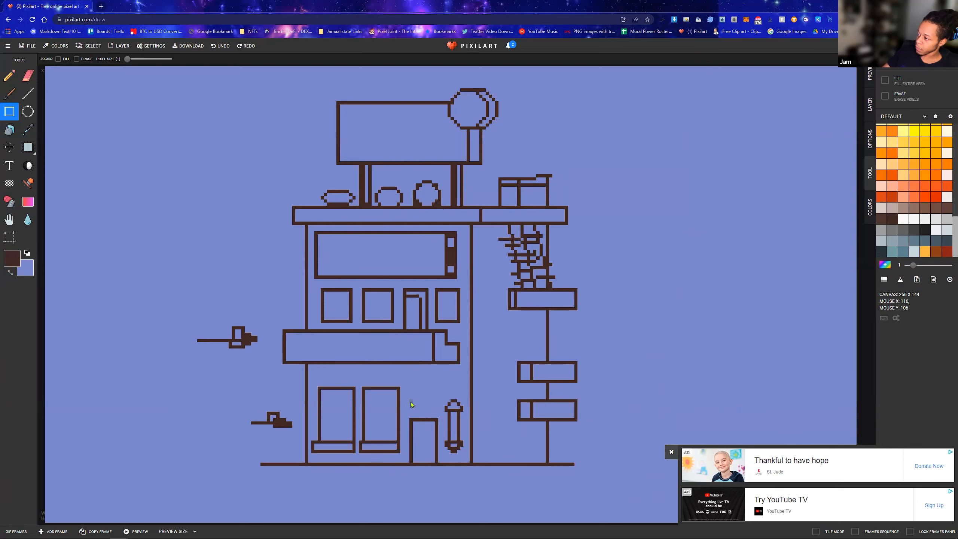
pyautogui.moveTo(412, 402); pyautogui.dragTo(439, 421)
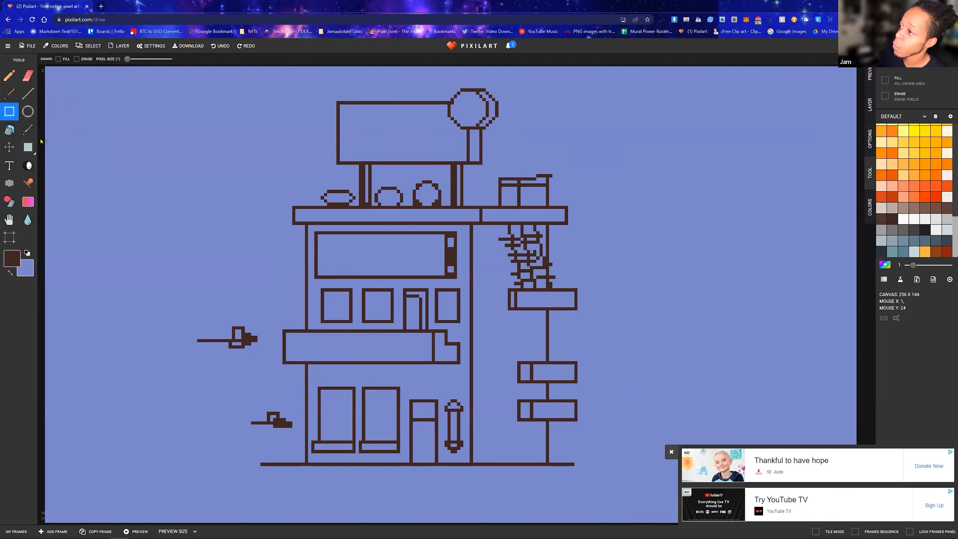
# Erase the two loose shapes outside the building's left wall by painting over them in periwinkle with the Pencil
pyautogui.click(9, 76)
pyautogui.press('x')
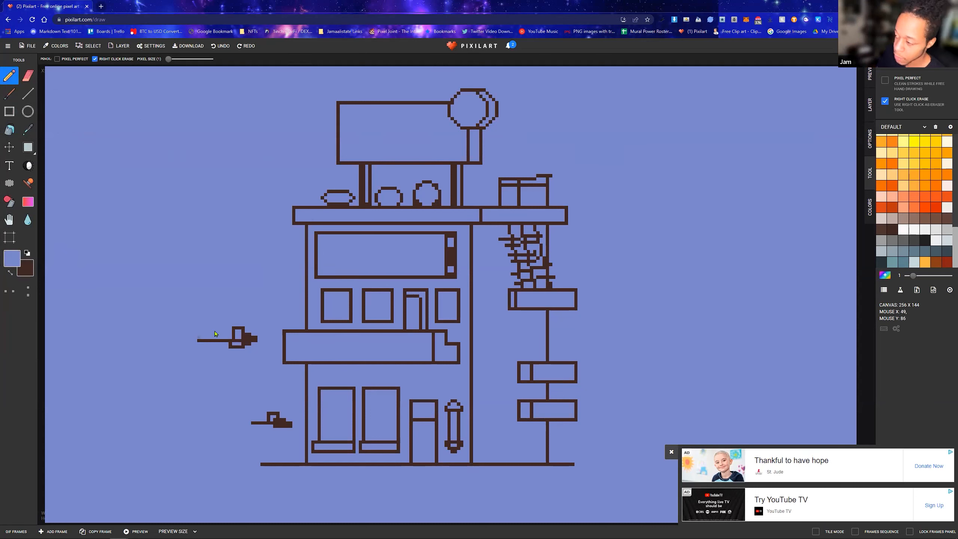
pyautogui.moveTo(242, 341)
pyautogui.mouseDown()
pyautogui.moveTo(197, 341)
pyautogui.moveTo(238, 348)
pyautogui.moveTo(248, 345)
pyautogui.moveTo(214, 346)
pyautogui.moveTo(263, 339)
pyautogui.moveTo(225, 336)
pyautogui.moveTo(254, 334)
pyautogui.moveTo(254, 325)
pyautogui.moveTo(230, 333)
pyautogui.mouseUp()
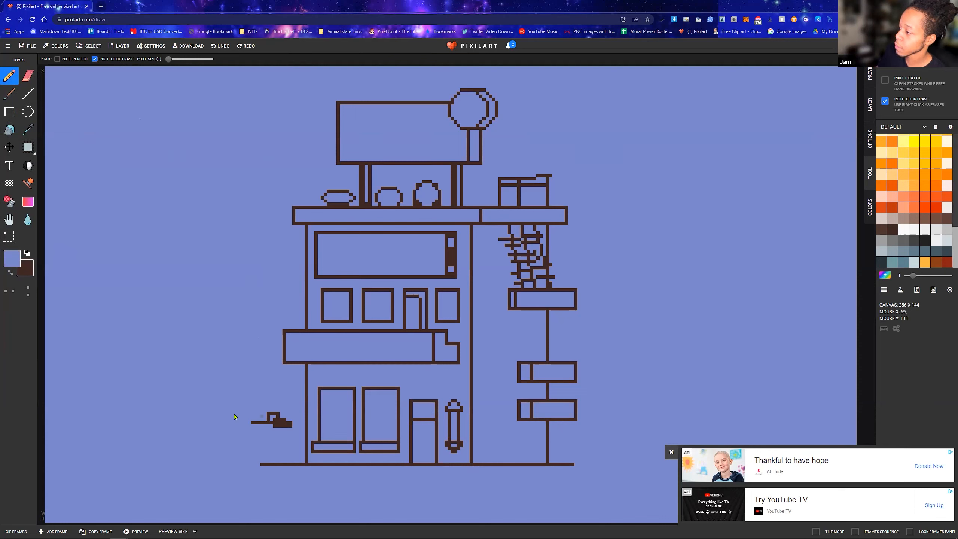
pyautogui.moveTo(295, 422)
pyautogui.mouseDown()
pyautogui.moveTo(261, 422)
pyautogui.moveTo(288, 430)
pyautogui.moveTo(274, 415)
pyautogui.moveTo(265, 426)
pyautogui.mouseUp()
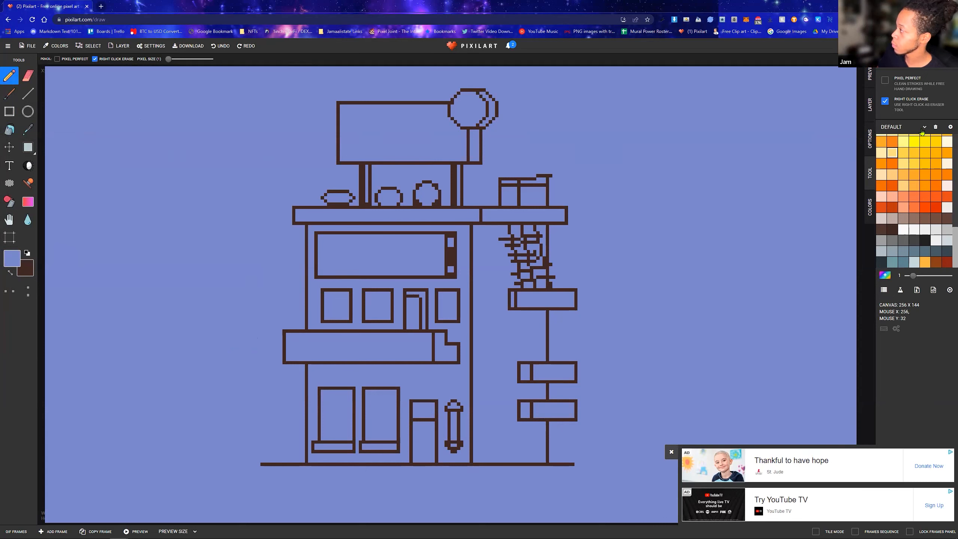
# Show the drawing preview and layer list, return to the start of the palette and close the advertisement
pyautogui.click(874, 72)
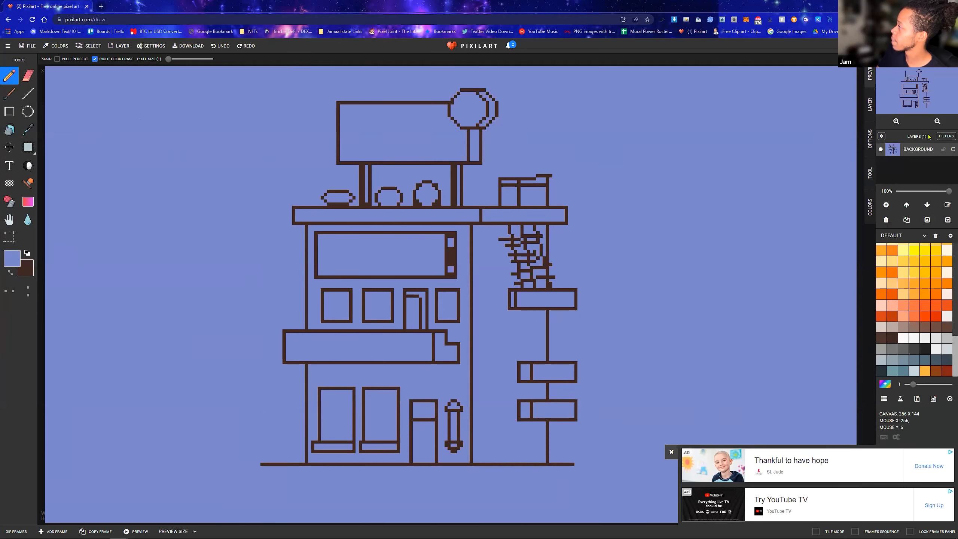
pyautogui.scroll(10, 941, 324)
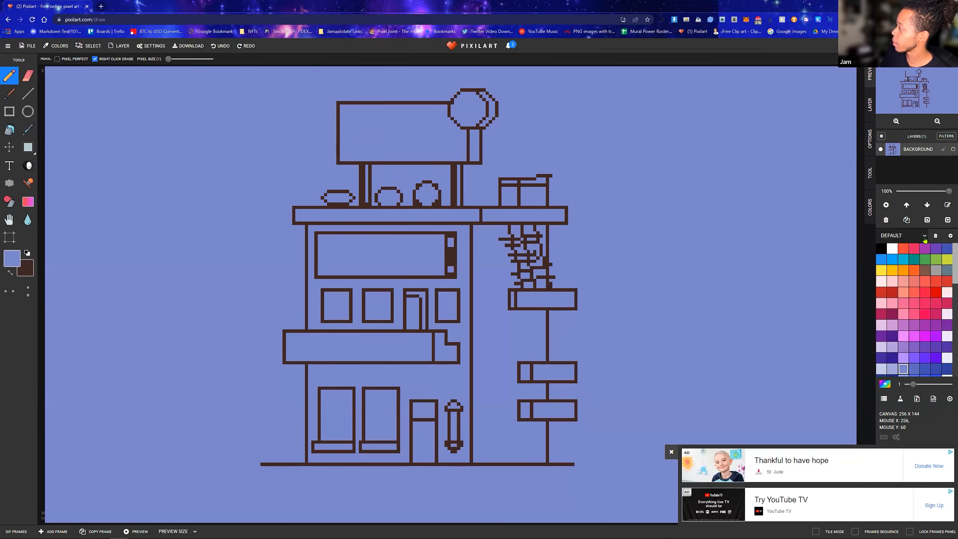
pyautogui.click(672, 453)
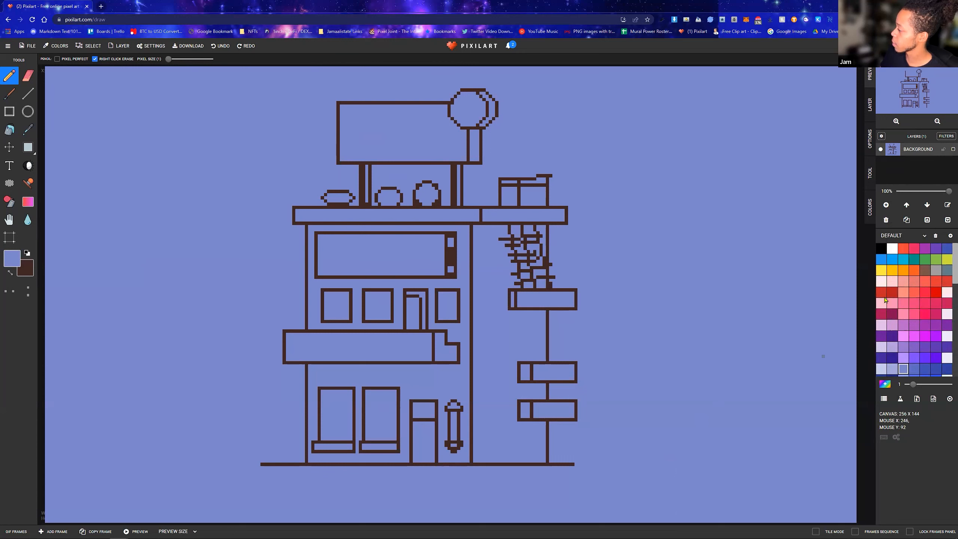
pyautogui.click(923, 235)
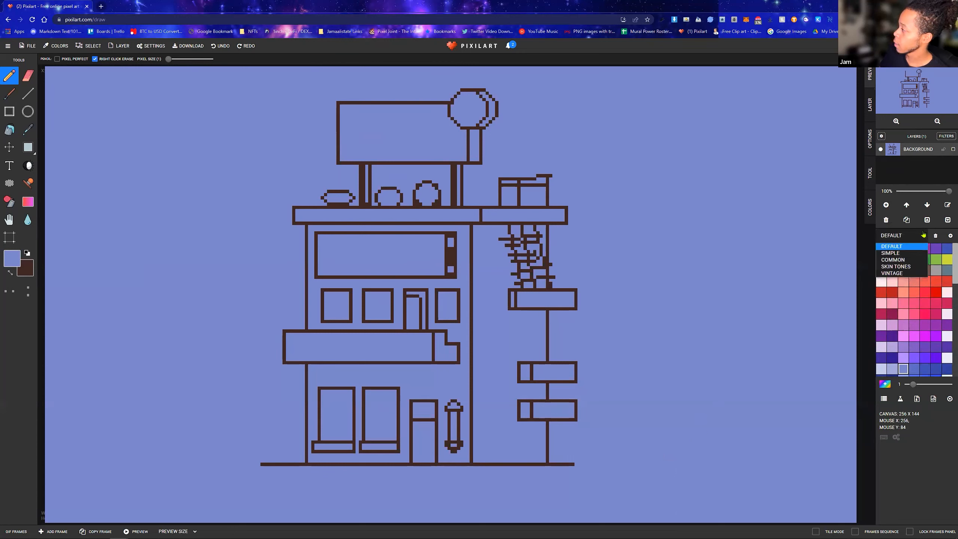
pyautogui.click(937, 436)
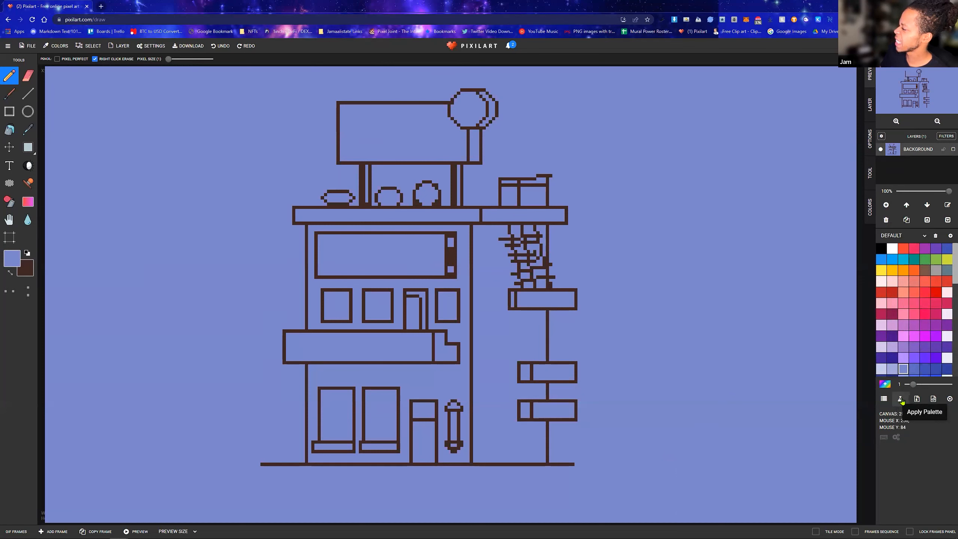
pyautogui.click(934, 235)
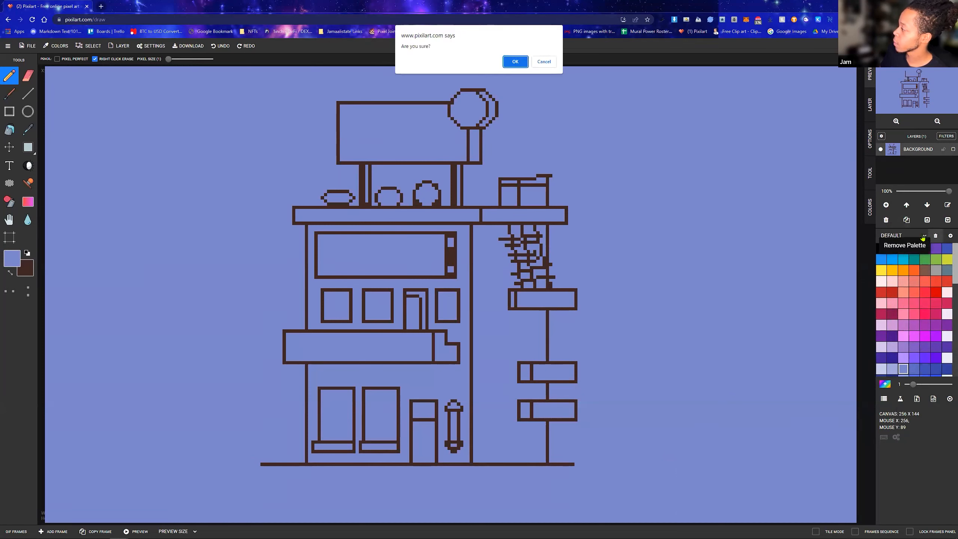
pyautogui.click(545, 63)
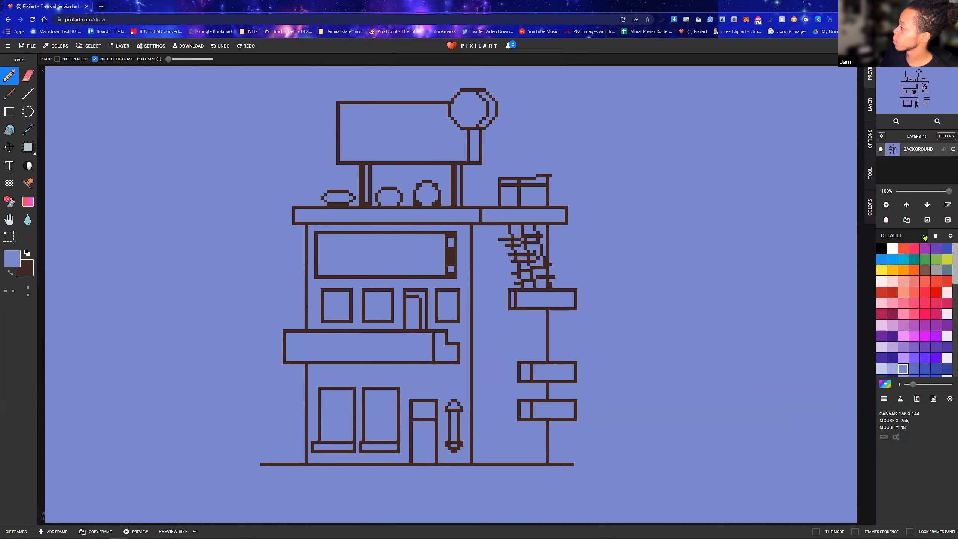
# Try the Common and Skin Tones colour palettes
pyautogui.click(924, 236)
pyautogui.click(906, 261)
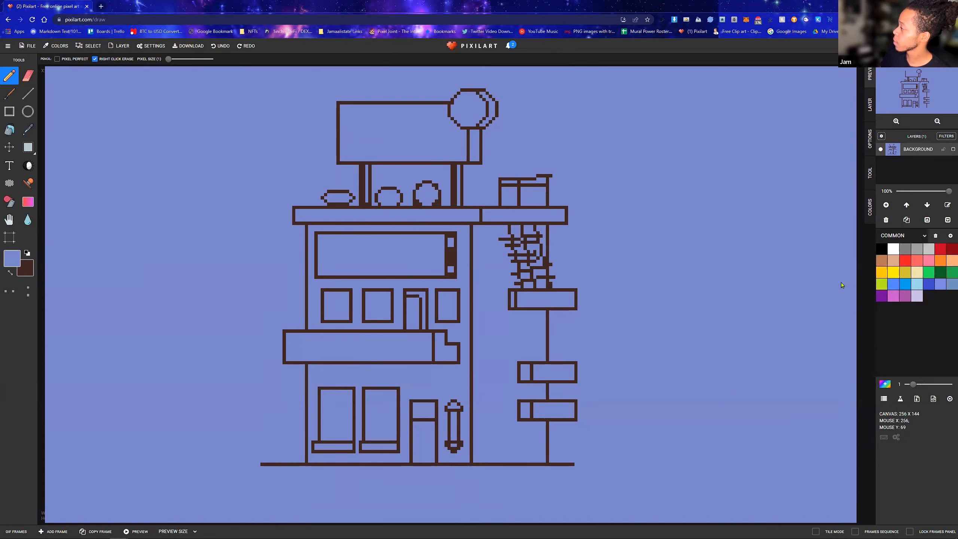
pyautogui.click(924, 236)
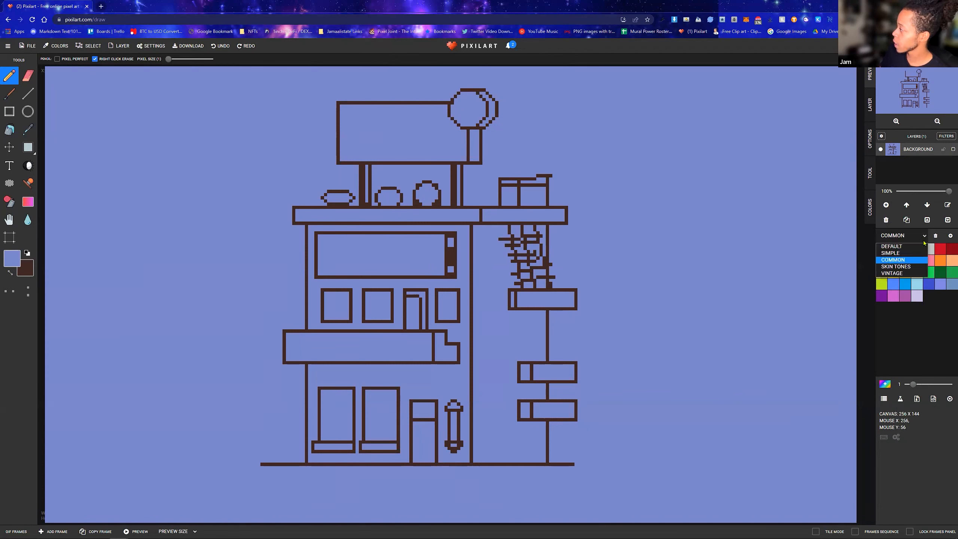
pyautogui.click(908, 267)
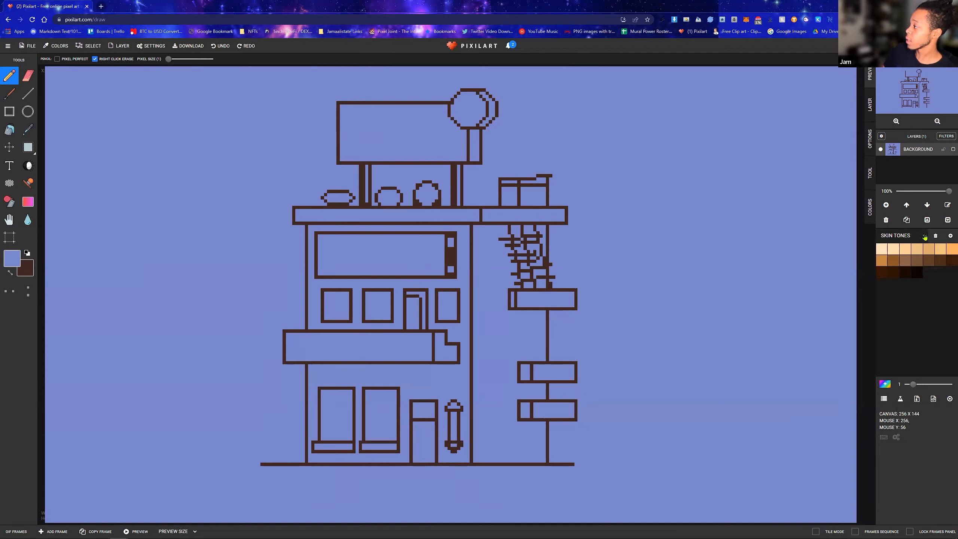
# Switch the colour palette to Vintage and look through its swatches
pyautogui.click(925, 236)
pyautogui.click(902, 274)
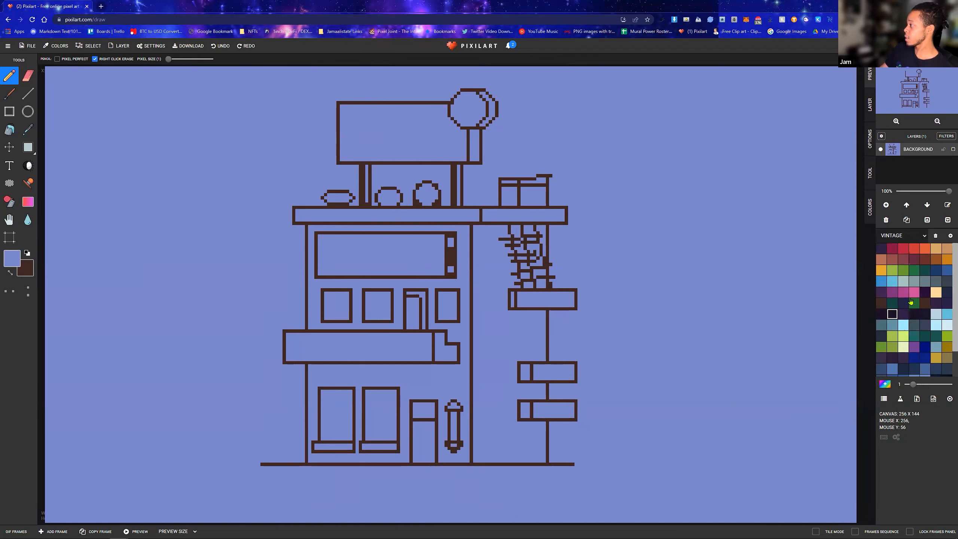
pyautogui.scroll(-2, 905, 315)
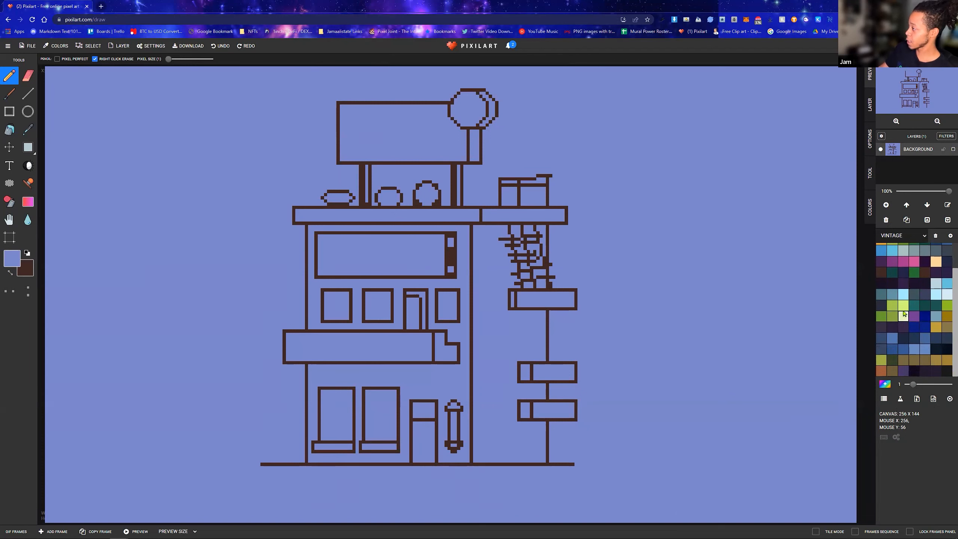
# Look through the Vintage swatches and compare them with the Default colour palette
pyautogui.scroll(1, 916, 304)
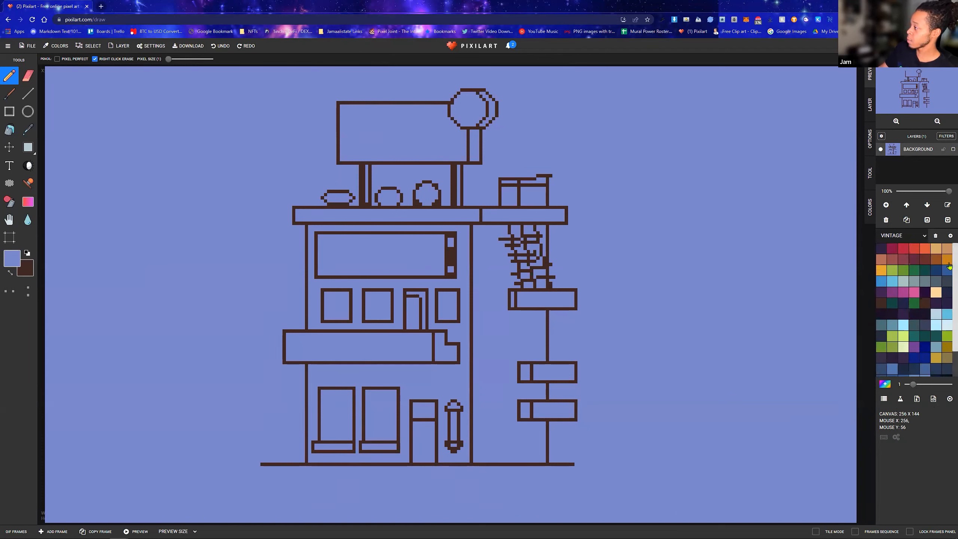
pyautogui.scroll(-1, 924, 307)
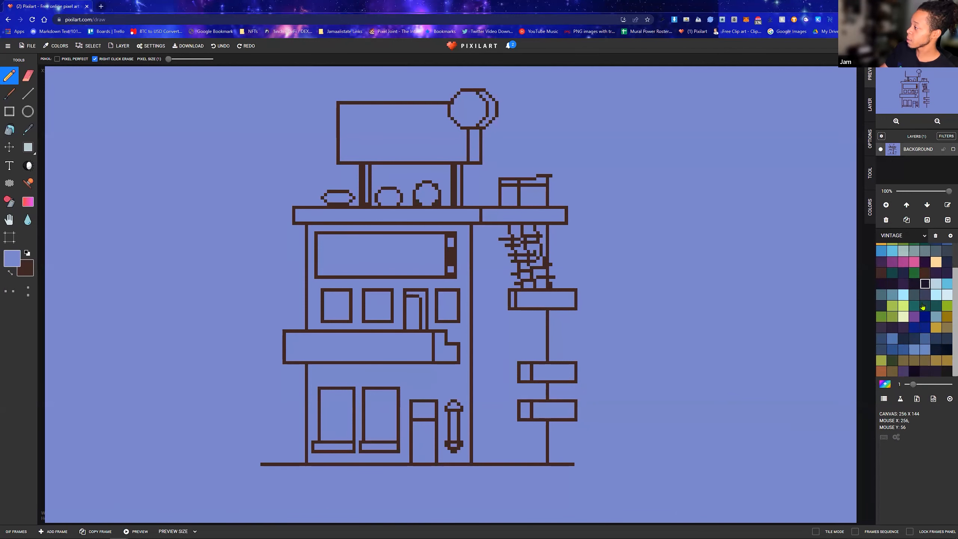
pyautogui.click(924, 236)
pyautogui.click(892, 246)
pyautogui.scroll(-8, 896, 297)
pyautogui.scroll(8, 913, 264)
# Try the Simple, Common and Skin Tones colour palettes in turn
pyautogui.click(923, 236)
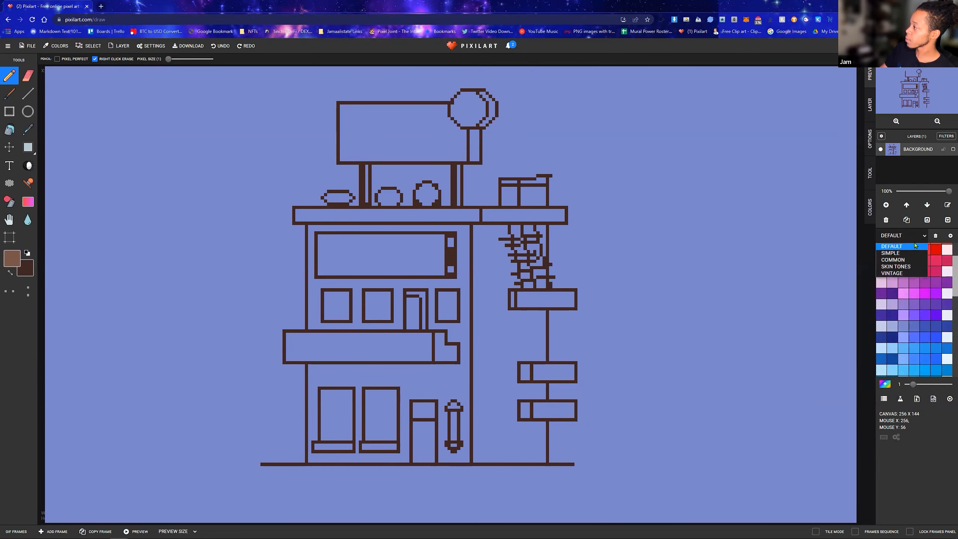
pyautogui.click(905, 254)
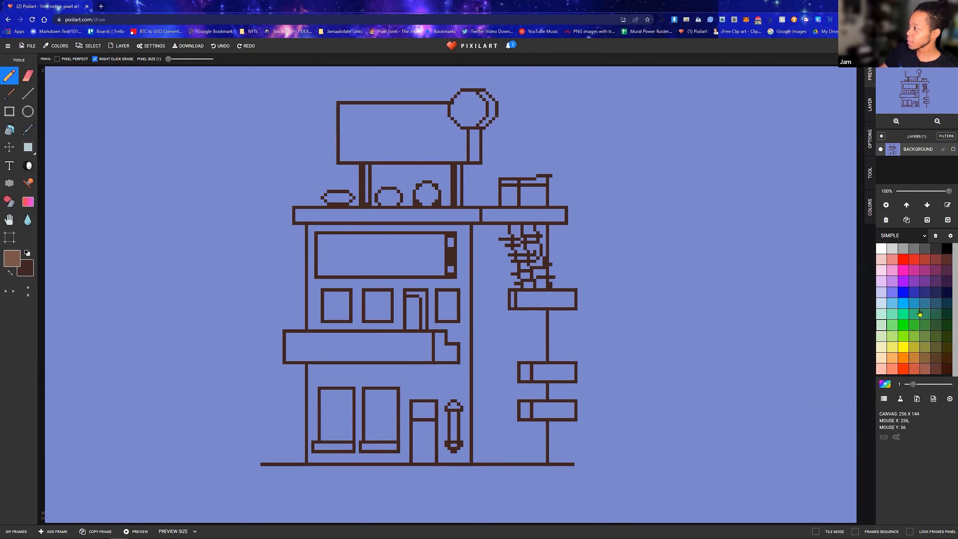
pyautogui.click(923, 236)
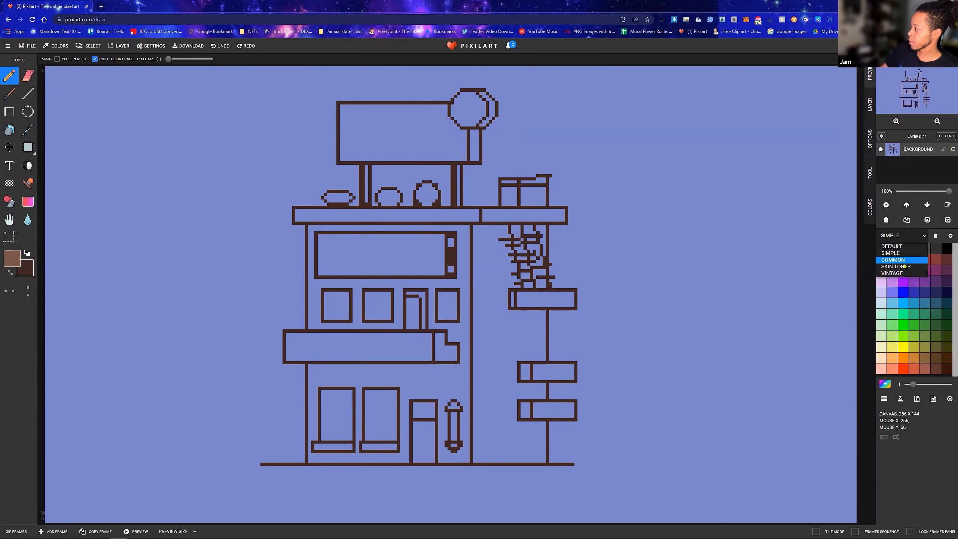
pyautogui.click(907, 260)
pyautogui.click(923, 238)
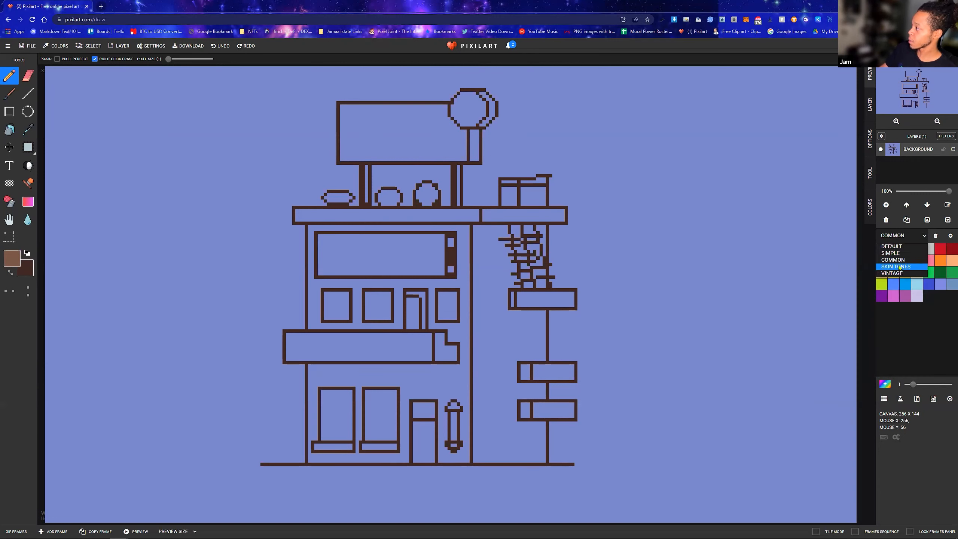
pyautogui.click(901, 268)
# Return the colour palette to Vintage and look through its swatches again
pyautogui.click(925, 236)
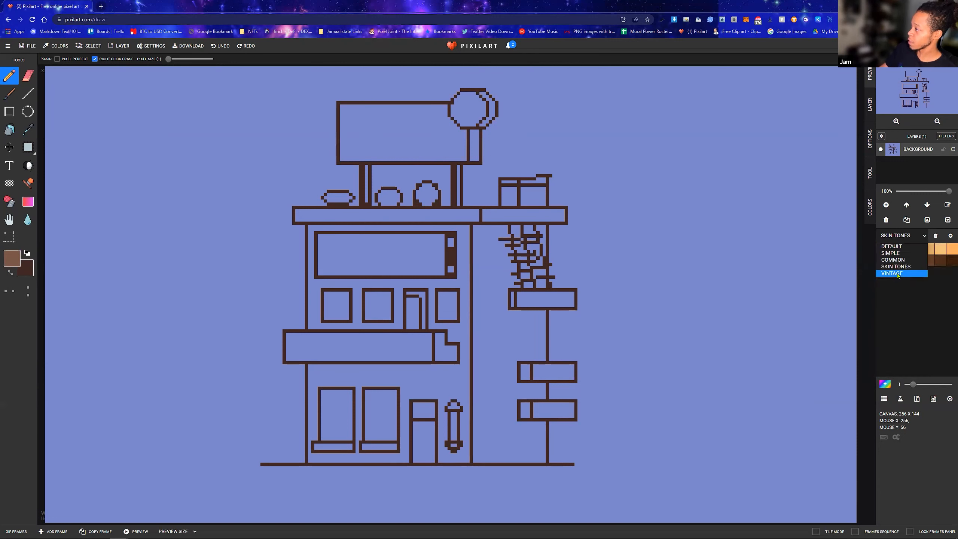
pyautogui.click(898, 274)
pyautogui.click(926, 304)
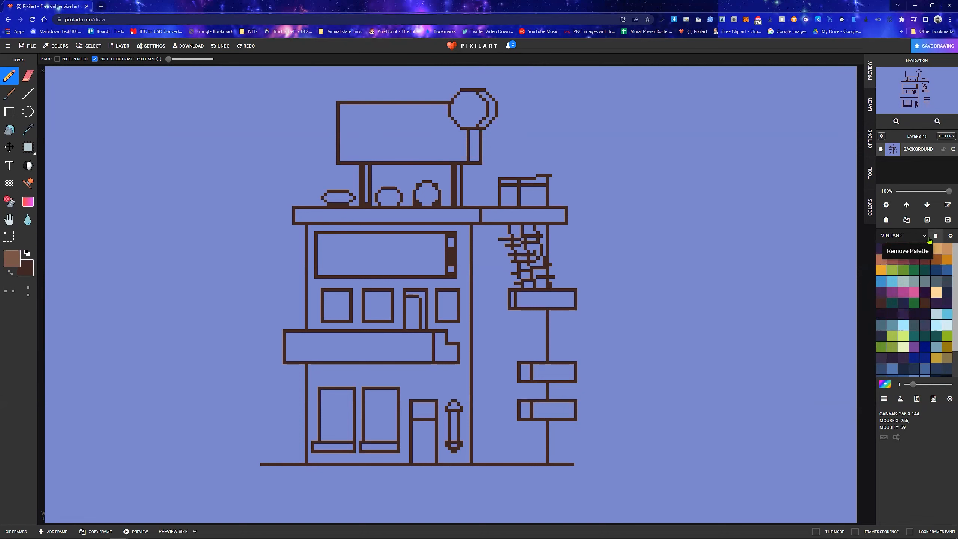
pyautogui.click(904, 236)
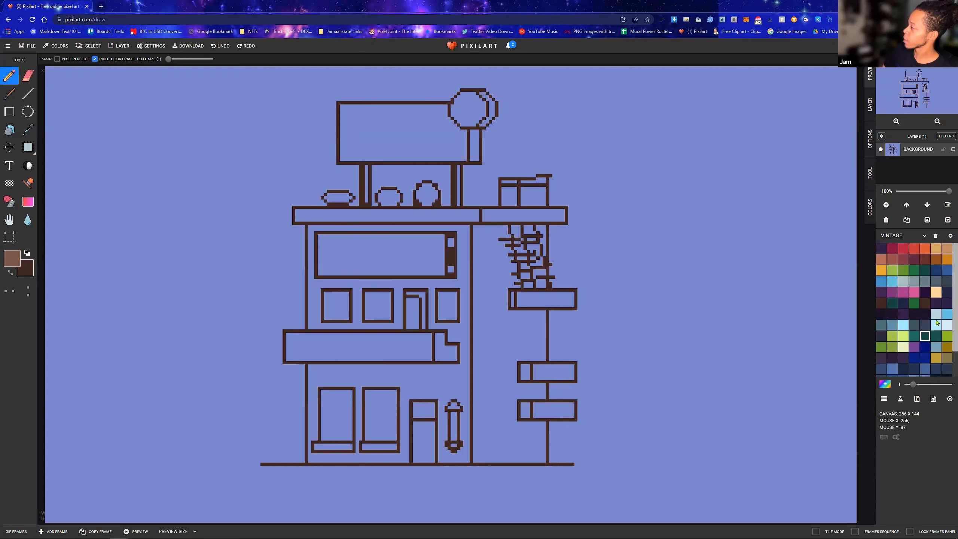
pyautogui.scroll(-1, 932, 324)
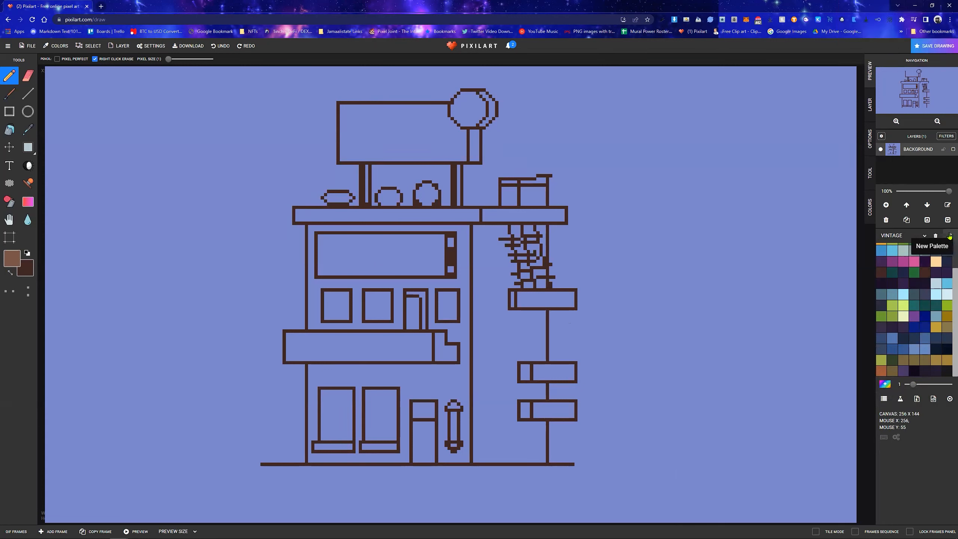
# Compare the Simple colour palette with the Common one
pyautogui.click(923, 236)
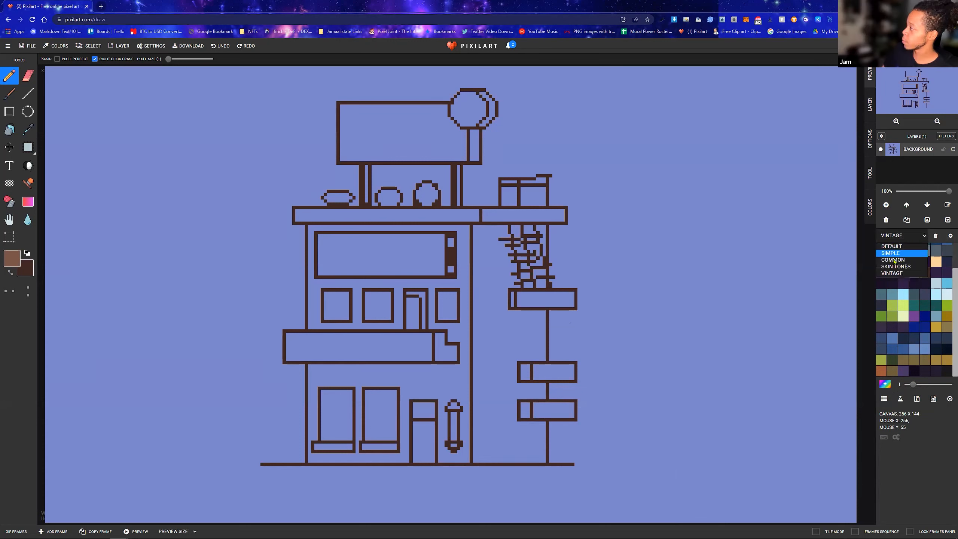
pyautogui.click(900, 254)
pyautogui.click(918, 237)
pyautogui.click(913, 260)
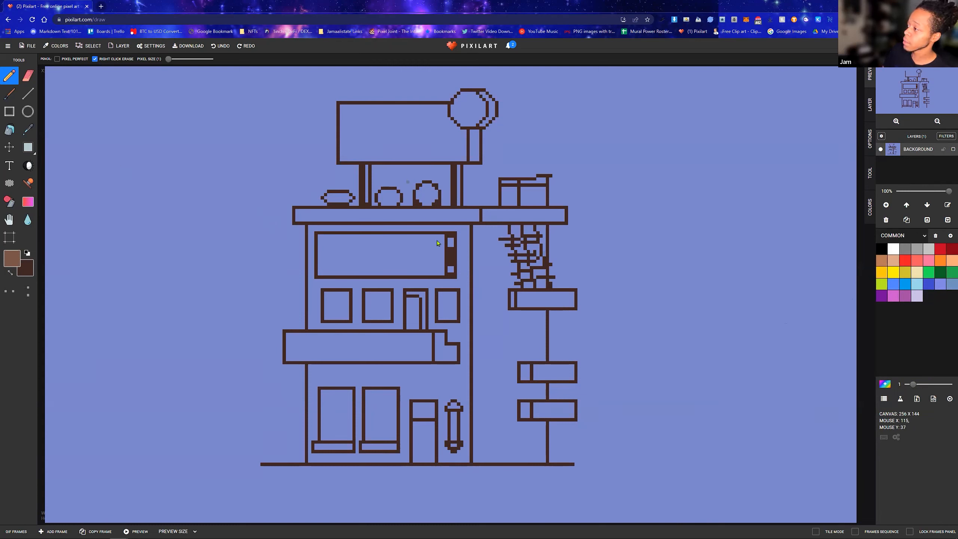
# Select the whole building with a rectangular selection 156 wide by 139 high, flip it horizontally and apply the change
pyautogui.click(10, 147)
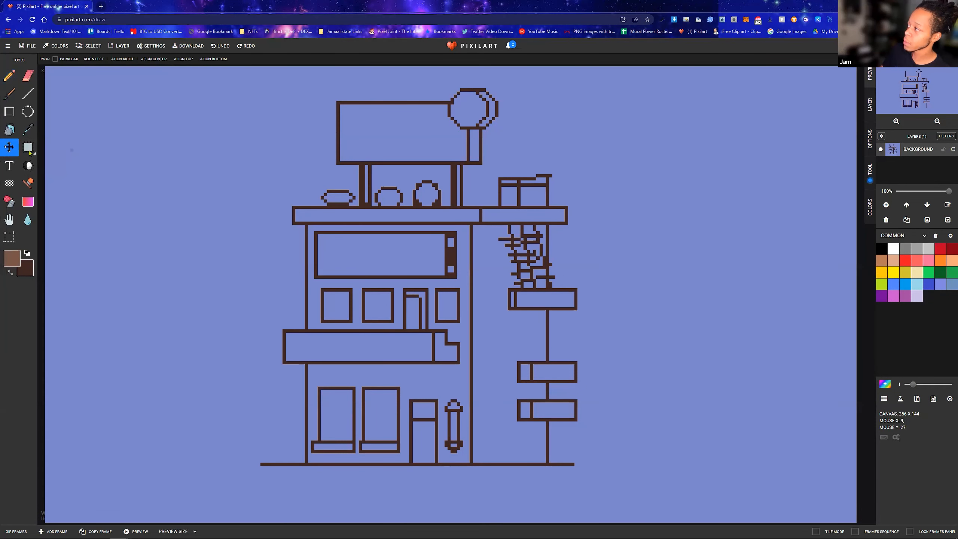
pyautogui.click(33, 151)
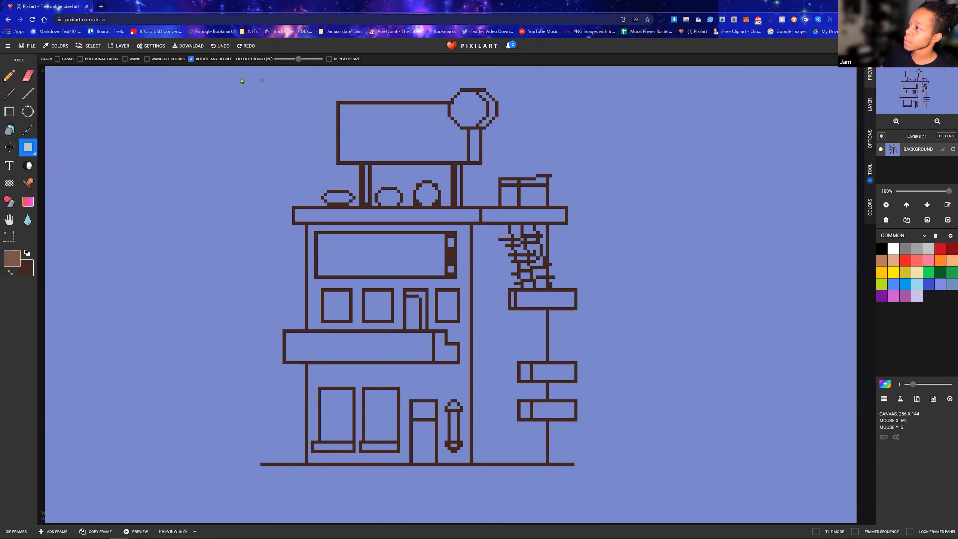
pyautogui.moveTo(193, 74); pyautogui.dragTo(698, 494)
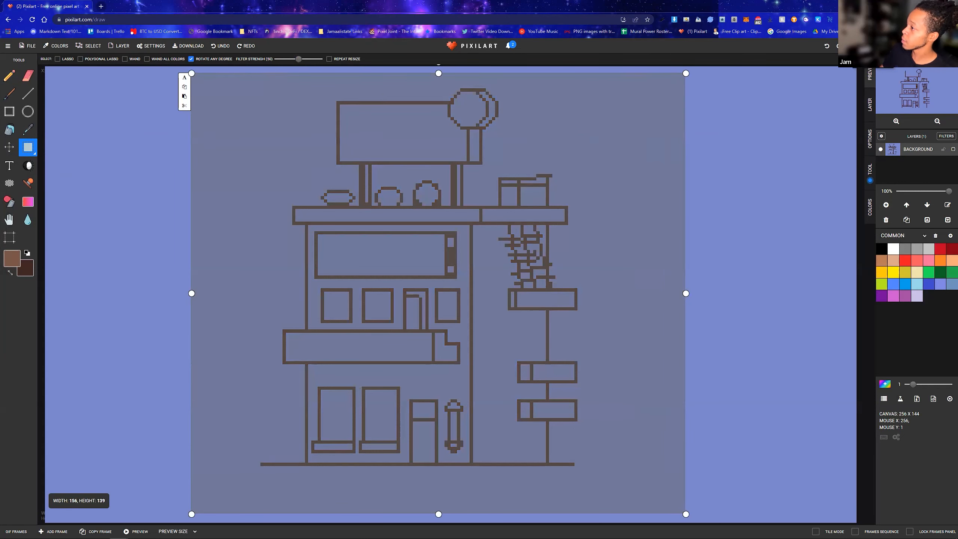
pyautogui.click(852, 46)
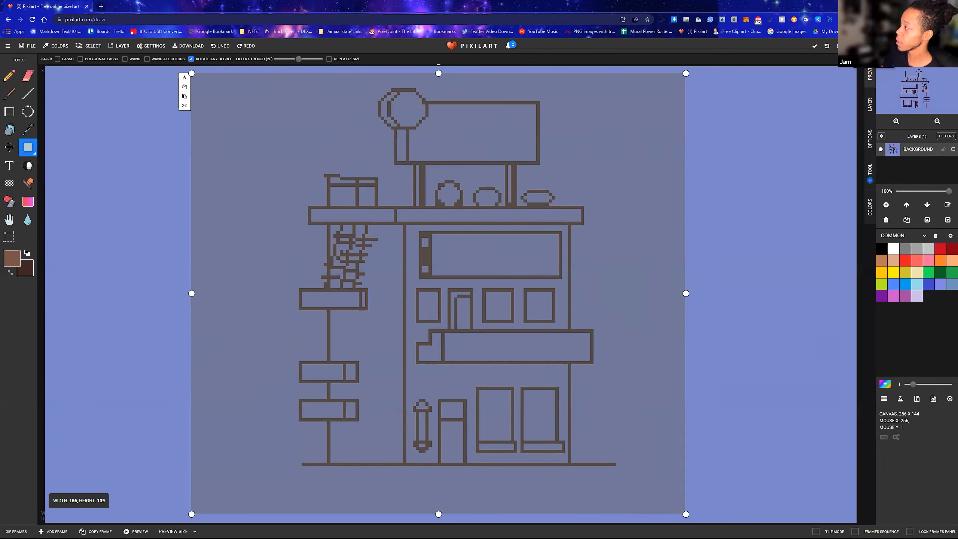
pyautogui.click(801, 113)
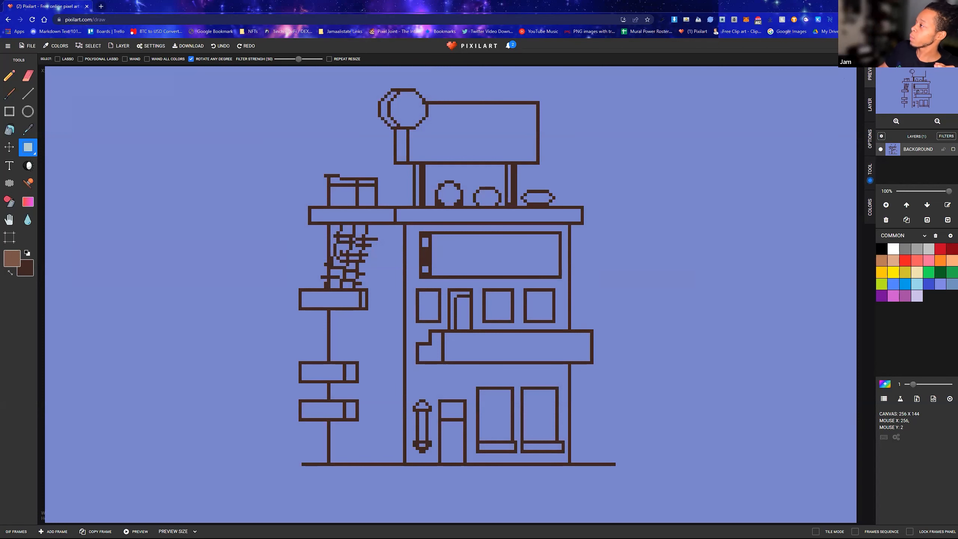
# Select the mirrored building in a 134 by 132 area, flip it back horizontally and apply it by switching to the Bucket
pyautogui.moveTo(255, 80)
pyautogui.mouseDown()
pyautogui.moveTo(503, 239)
pyautogui.moveTo(680, 498)
pyautogui.mouseUp()
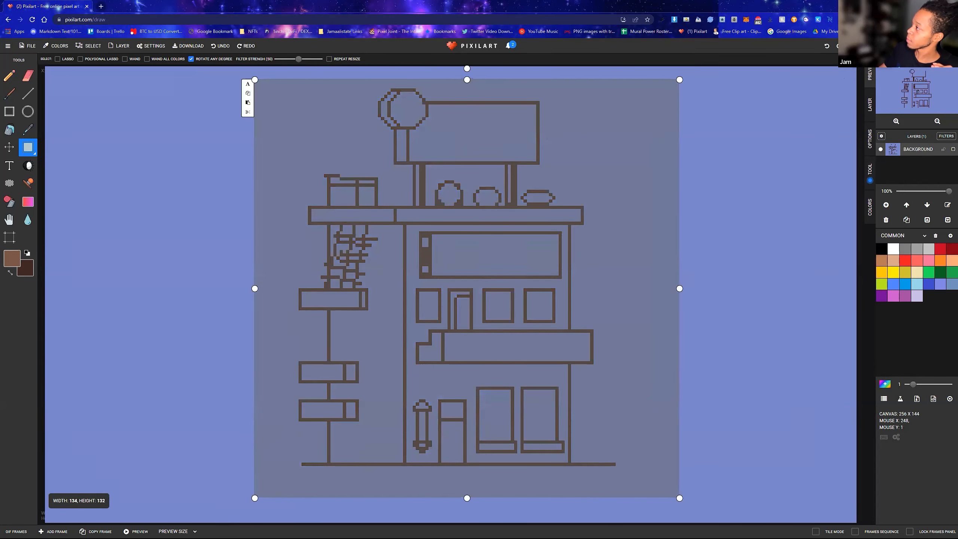
pyautogui.click(852, 47)
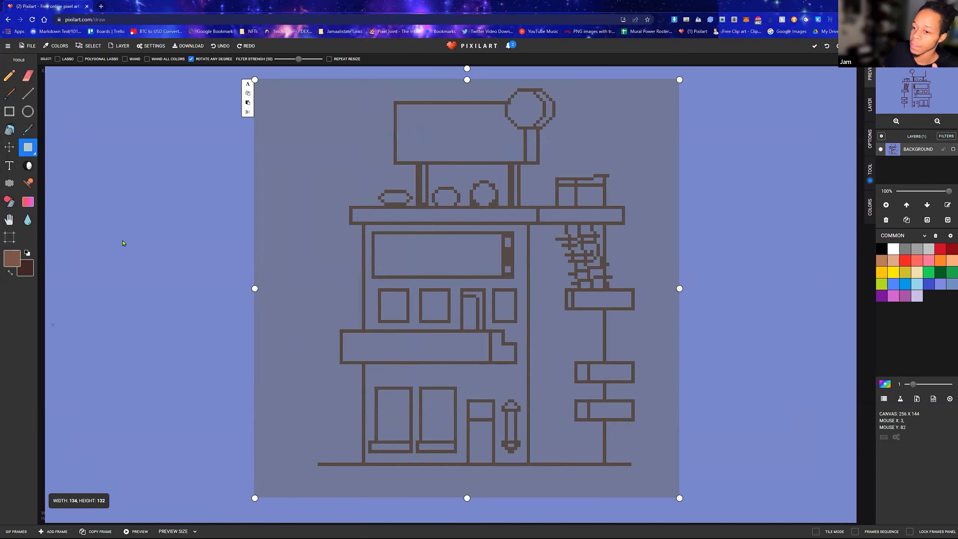
pyautogui.click(9, 130)
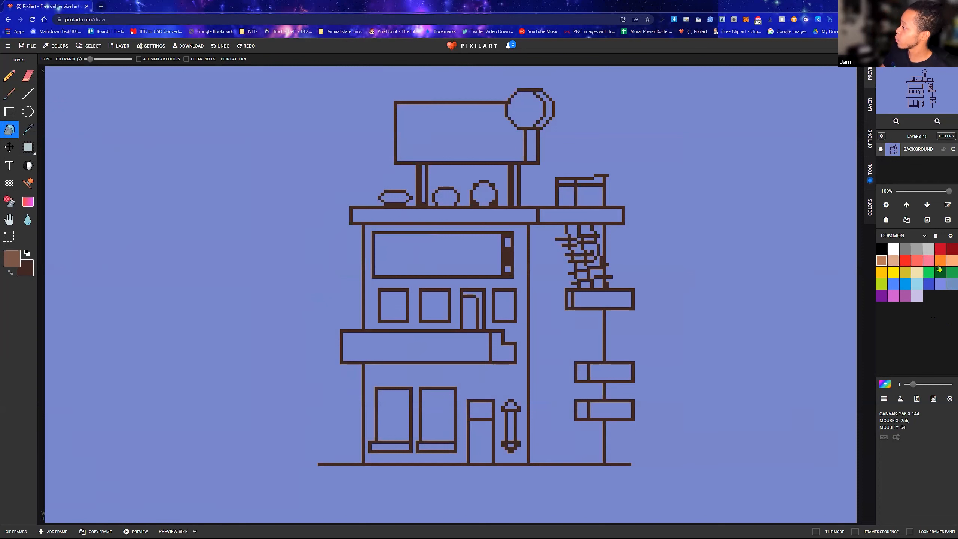
# Check the Skin Tones and Common palettes and set the colour palette to Simple
pyautogui.click(921, 236)
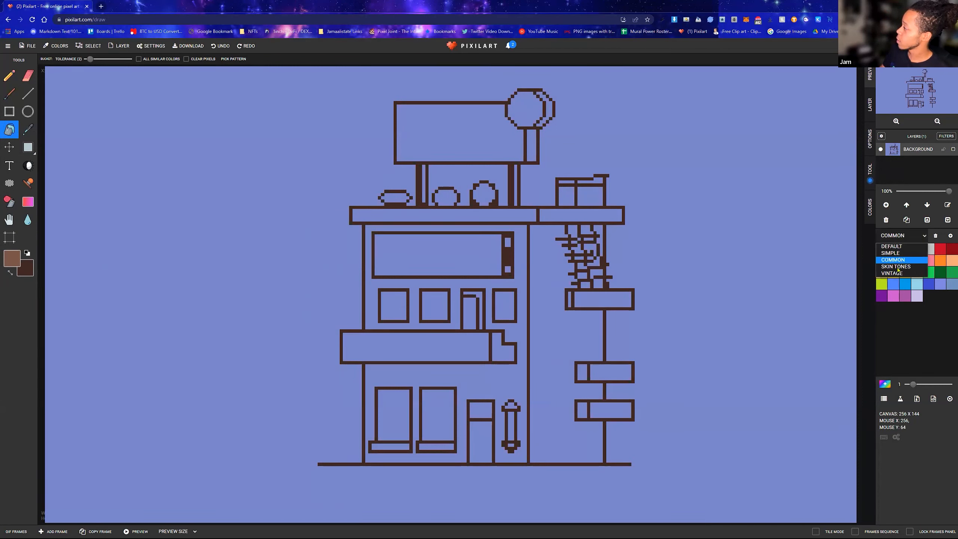
pyautogui.click(907, 266)
pyautogui.click(918, 239)
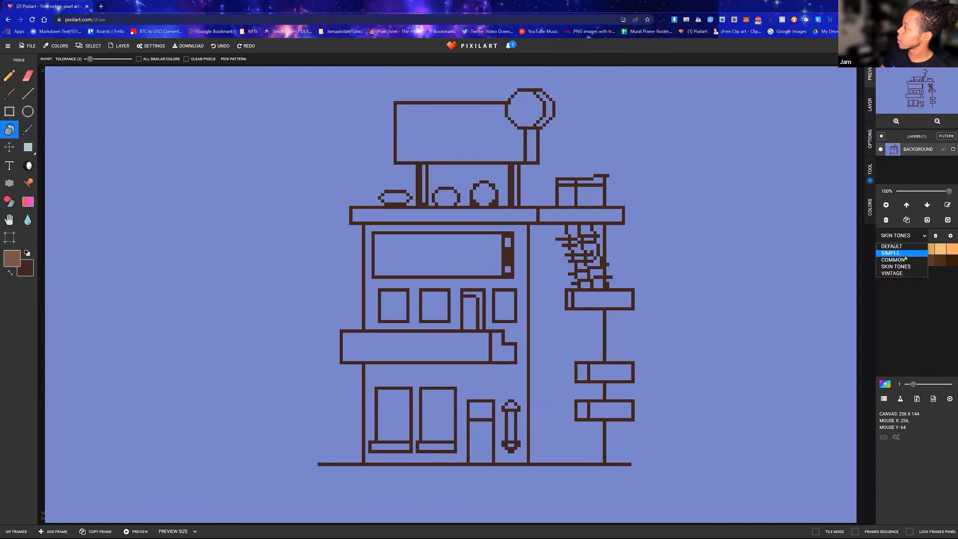
pyautogui.click(905, 260)
pyautogui.click(914, 242)
pyautogui.click(898, 253)
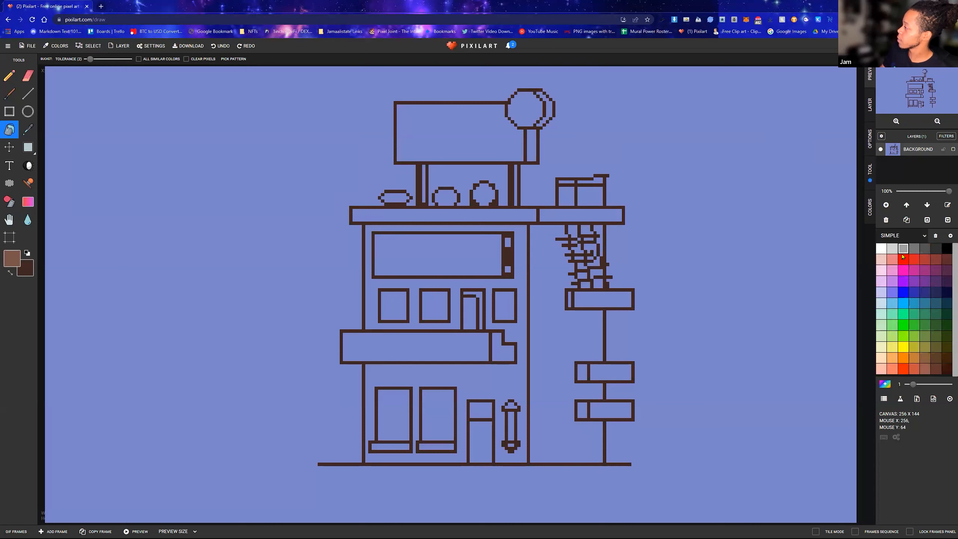
# Fill the building's front wall and the long front face of the balcony with medium blue using the Bucket
pyautogui.click(914, 305)
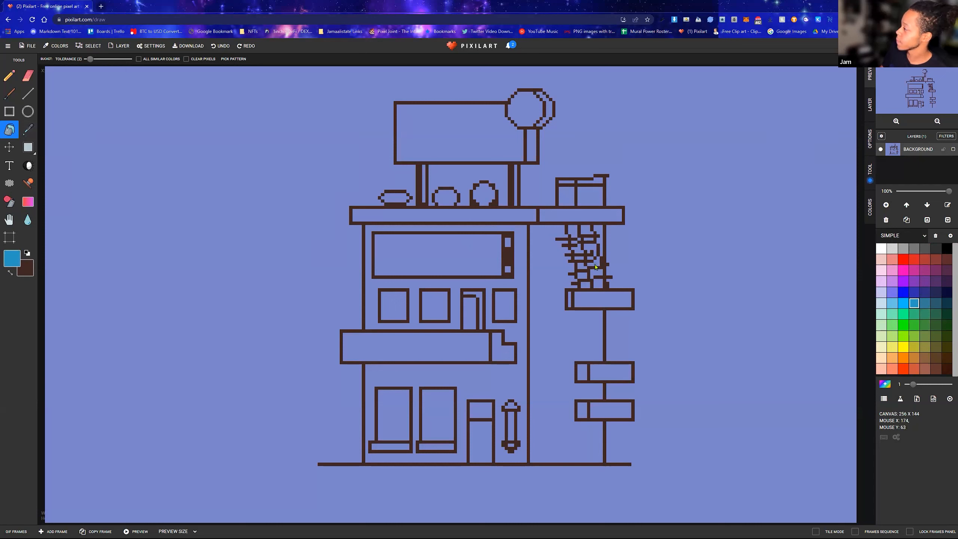
pyautogui.click(513, 332)
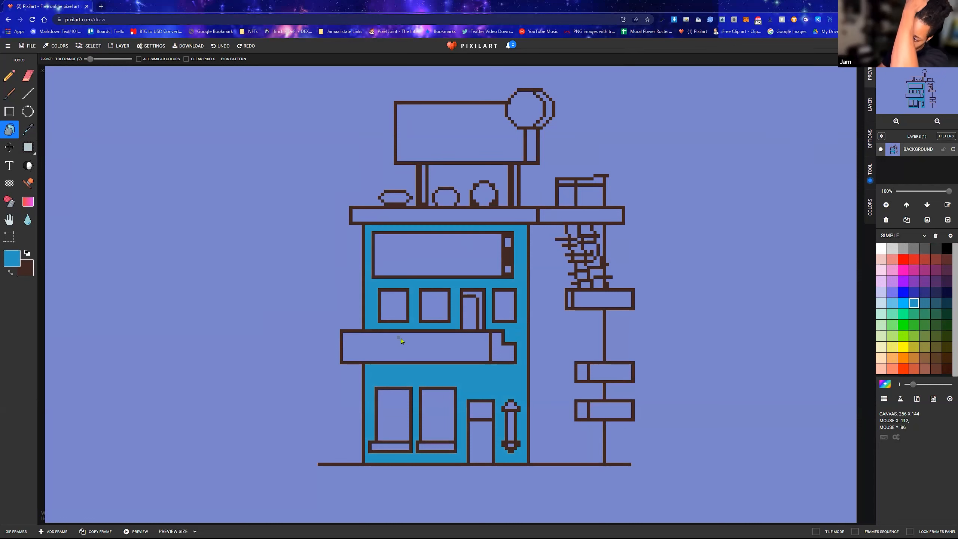
pyautogui.click(437, 352)
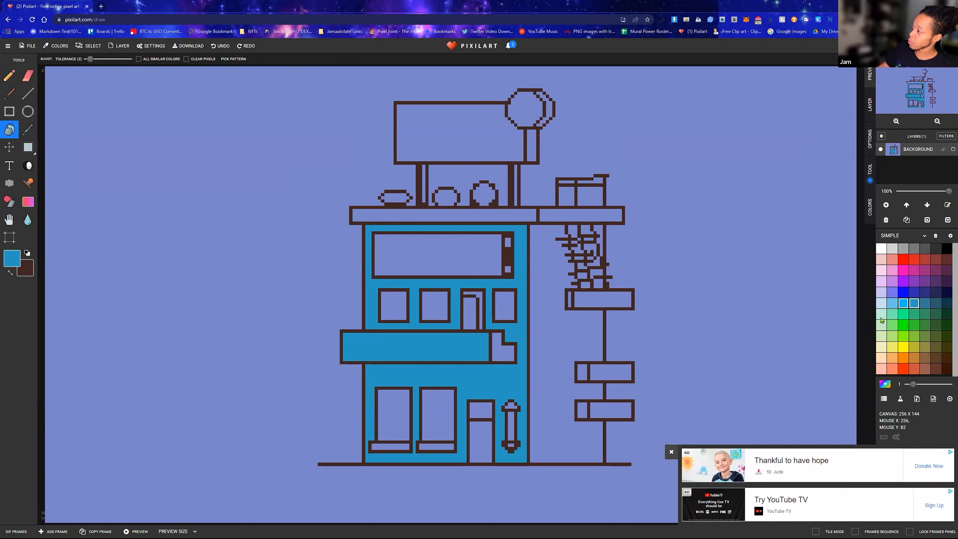
# Close the advertisement and fill the building's side wall with the dark teal from the same blue row of swatches
pyautogui.click(670, 455)
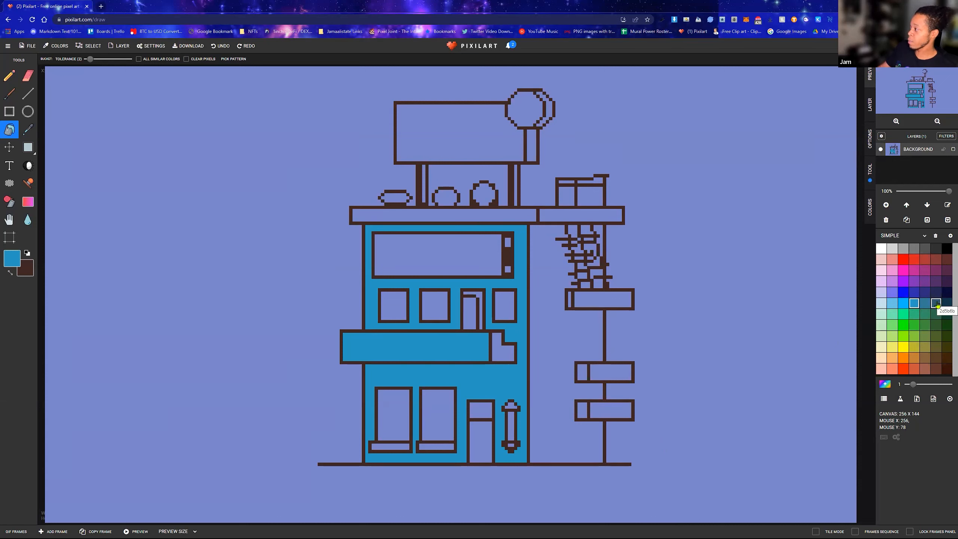
pyautogui.click(938, 305)
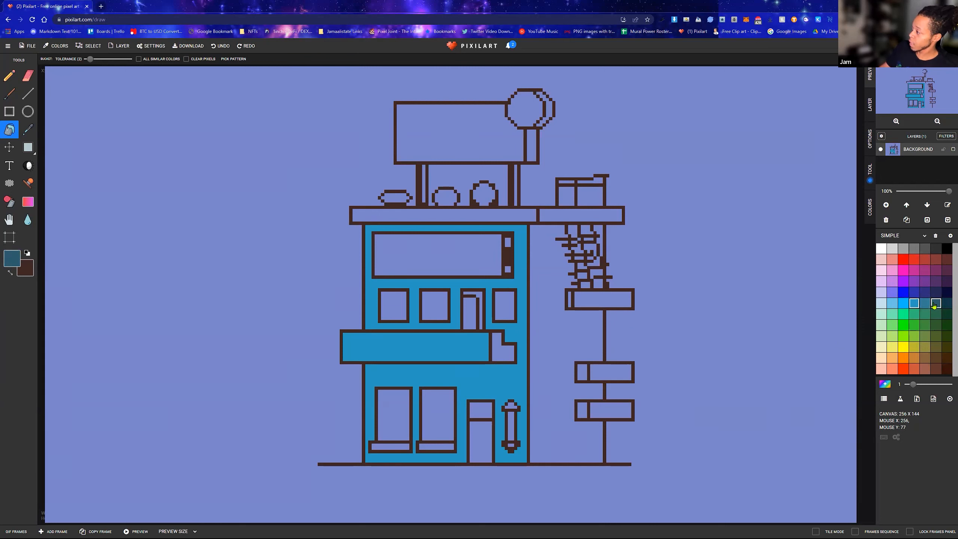
pyautogui.click(918, 306)
pyautogui.click(934, 306)
pyautogui.click(557, 335)
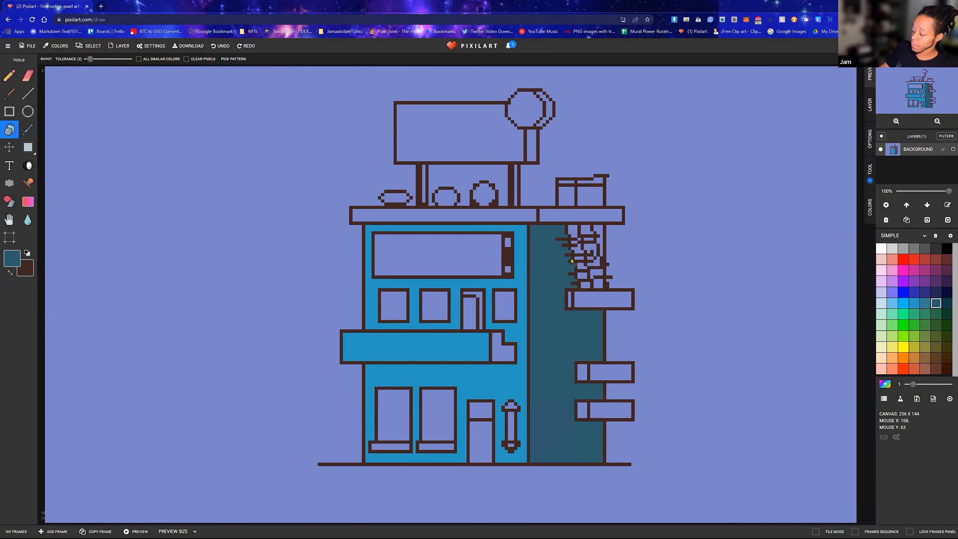
# Fill the larger gaps between the upper hanging vines on the side wall with the same dark teal
pyautogui.scroll(3, 559, 260)
pyautogui.scroll(-1, 465, 261)
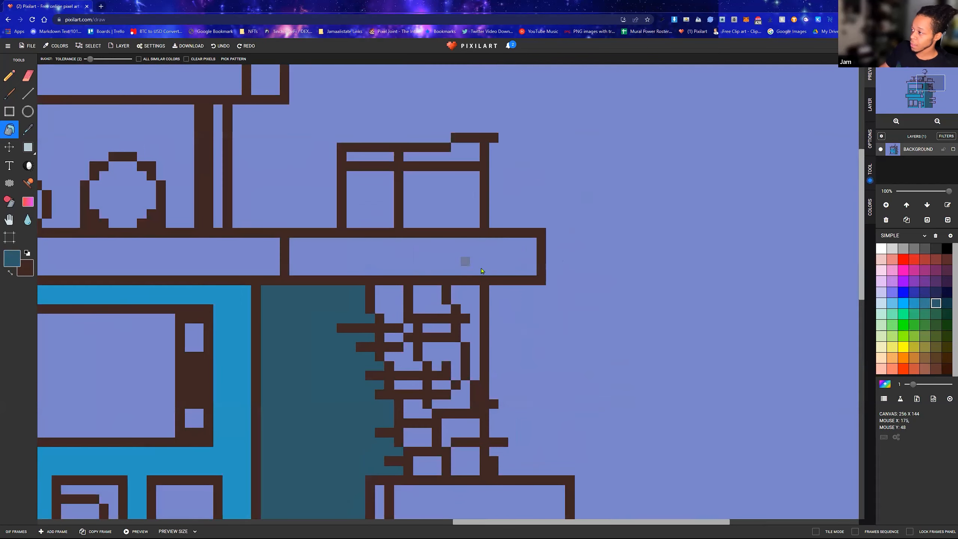
pyautogui.click(471, 309)
pyautogui.click(426, 301)
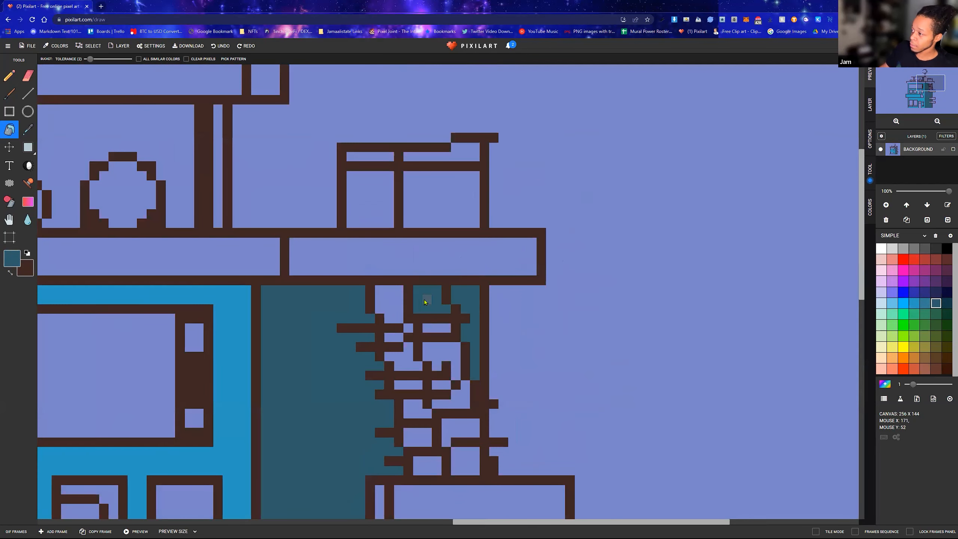
pyautogui.click(392, 306)
pyautogui.click(407, 358)
pyautogui.click(440, 357)
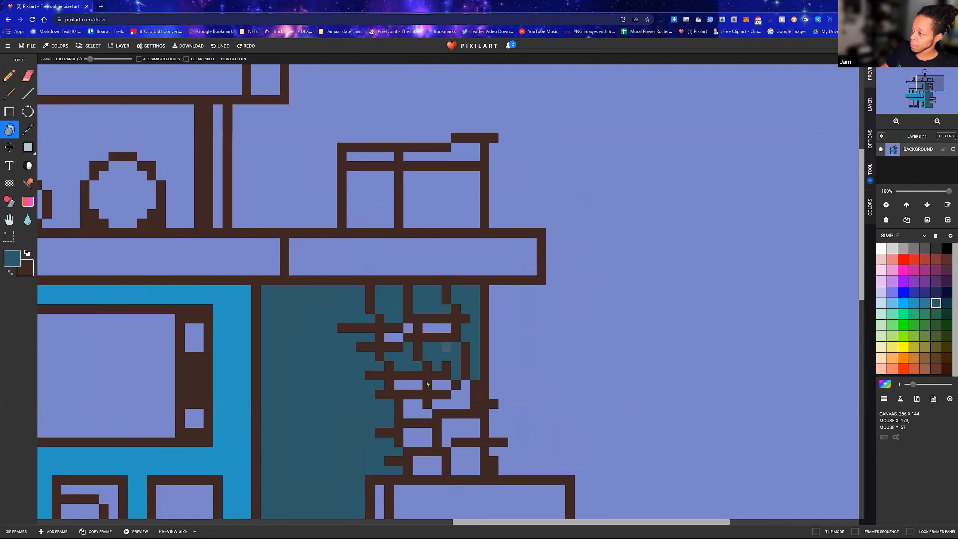
# Fill the gaps between the lower vines, down to the ledge, with dark teal and try the small leftover gaps above
pyautogui.click(418, 410)
pyautogui.click(447, 405)
pyautogui.click(419, 436)
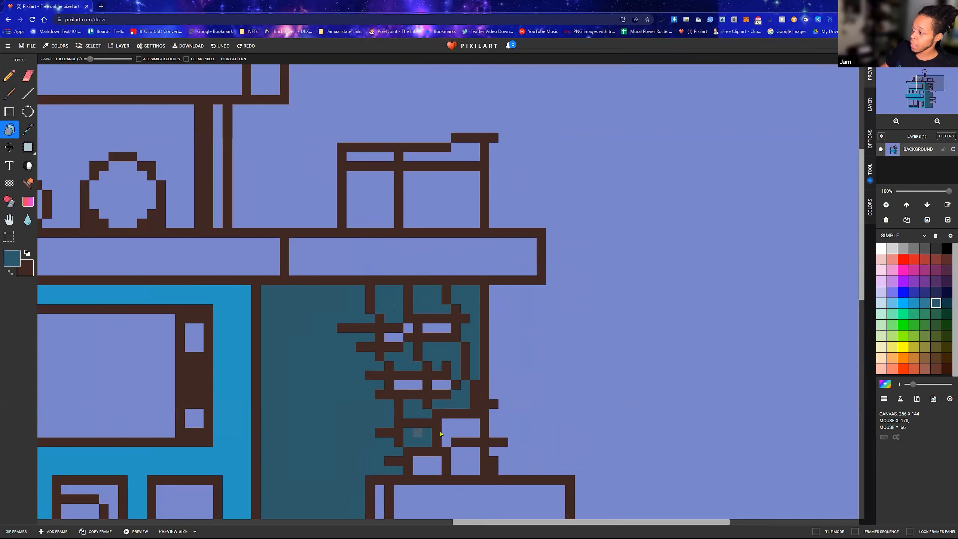
pyautogui.click(456, 430)
pyautogui.click(471, 457)
pyautogui.click(428, 463)
pyautogui.click(409, 328)
pyautogui.click(440, 385)
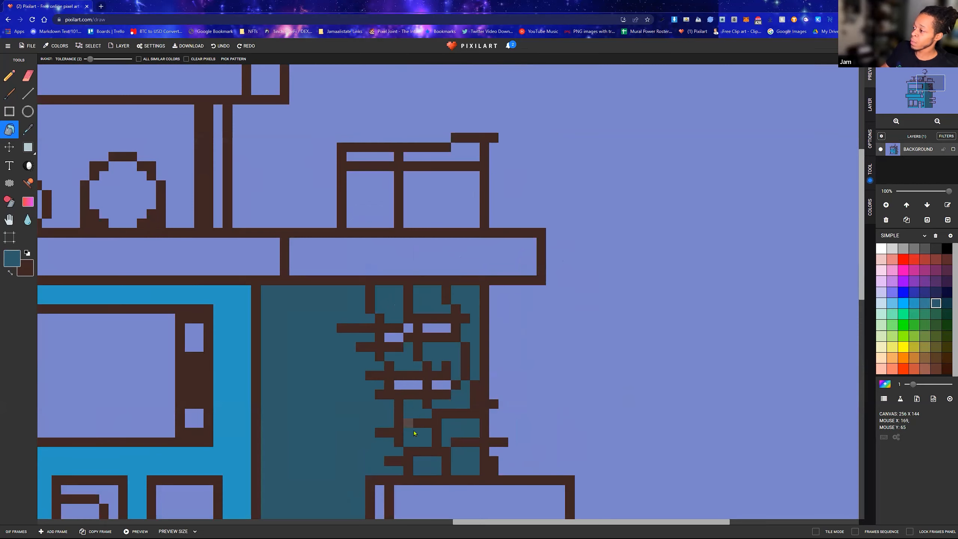
pyautogui.scroll(-4, 412, 429)
pyautogui.scroll(3, 592, 241)
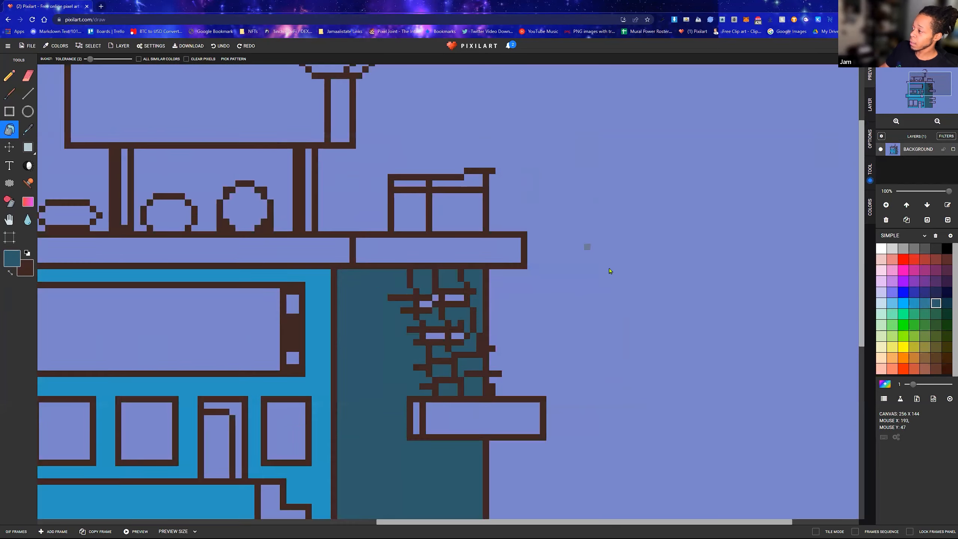
# Fill the narrow end faces of the side-wall ledges with muted steel blue, and try medium blue on the uppermost one
pyautogui.scroll(-3, 437, 348)
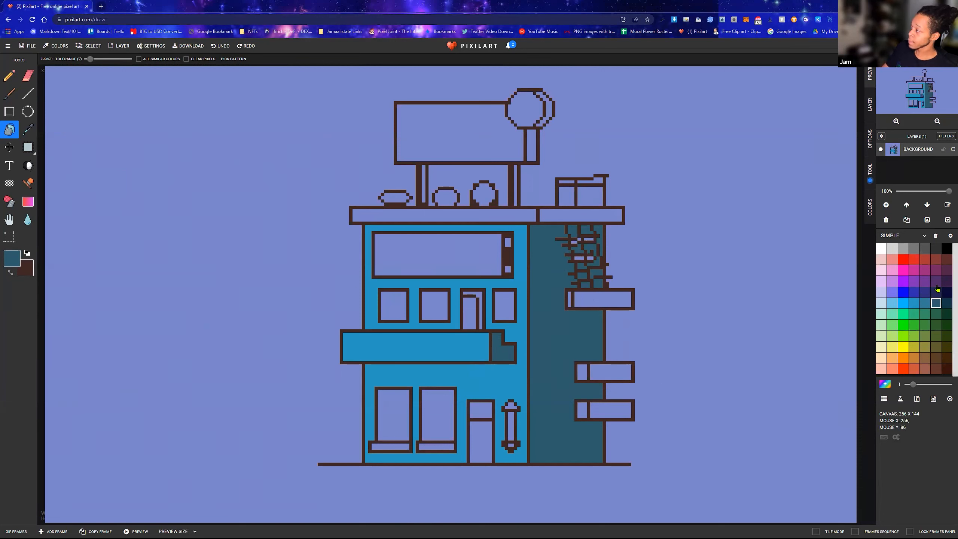
pyautogui.click(925, 304)
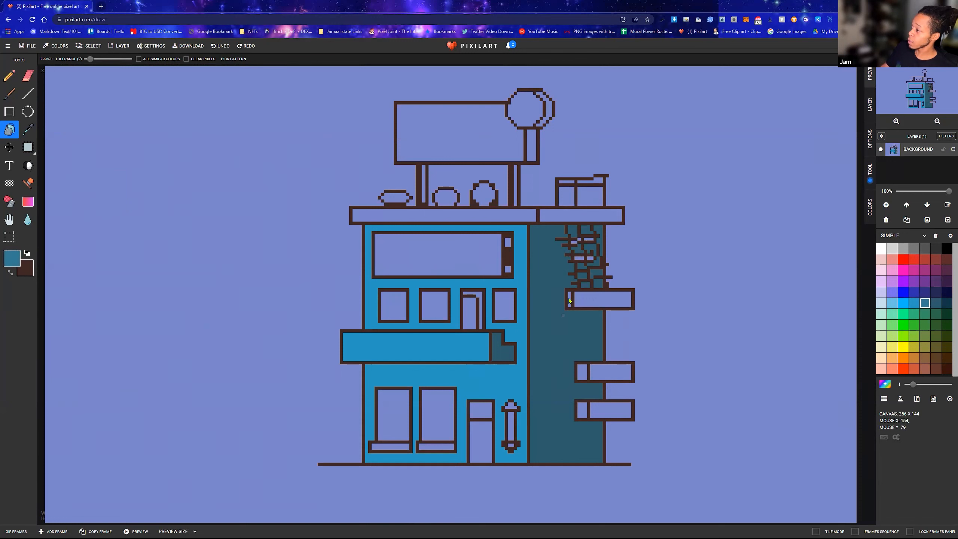
pyautogui.click(582, 373)
pyautogui.click(582, 411)
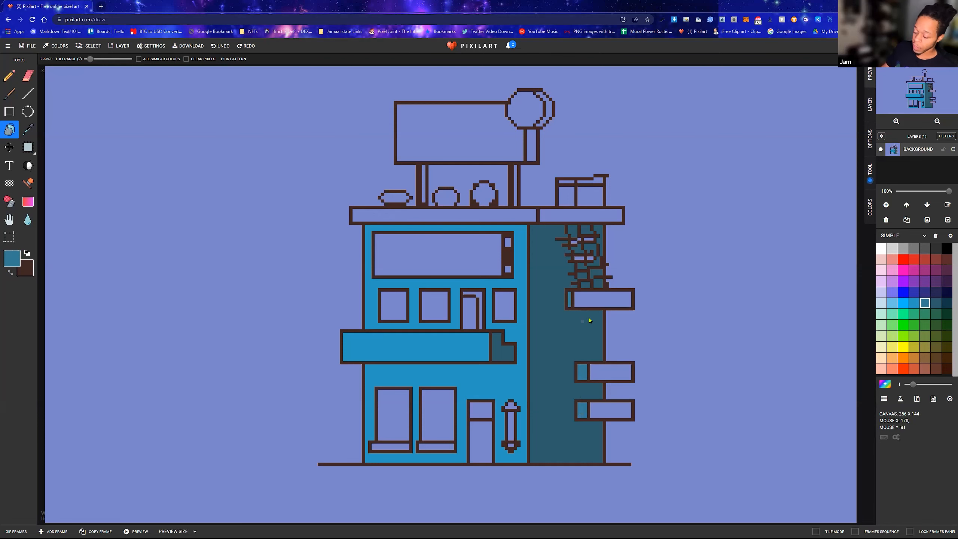
pyautogui.scroll(3, 589, 320)
pyautogui.scroll(-3, 542, 290)
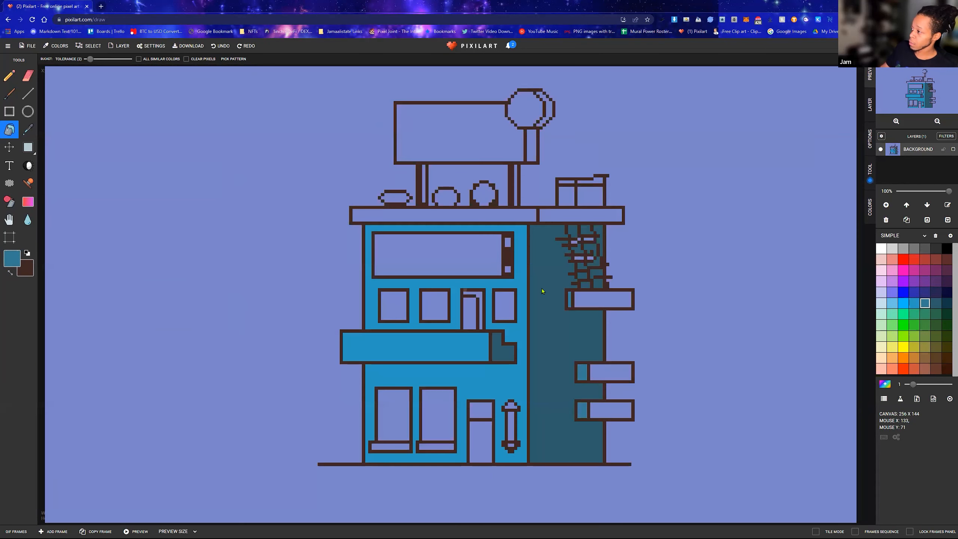
pyautogui.click(914, 303)
pyautogui.click(570, 300)
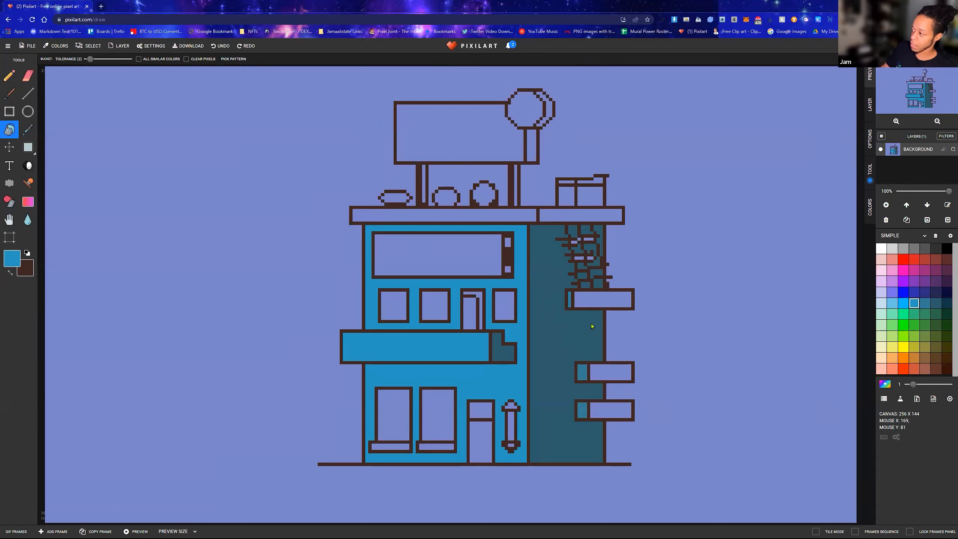
# Fill the long faces of the three side-wall ledges with the dark teal used on the side wall
pyautogui.click(928, 304)
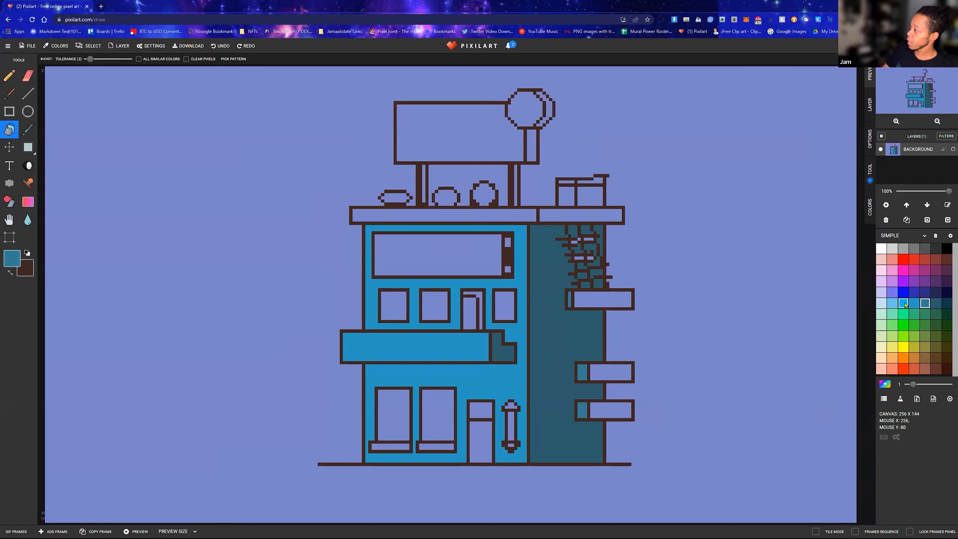
pyautogui.click(935, 304)
pyautogui.click(615, 303)
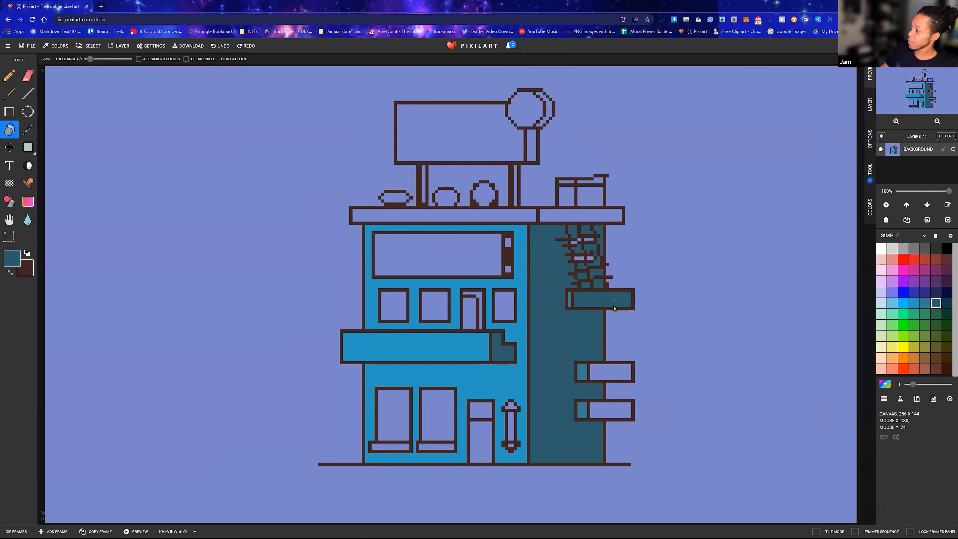
pyautogui.click(616, 373)
pyautogui.click(620, 414)
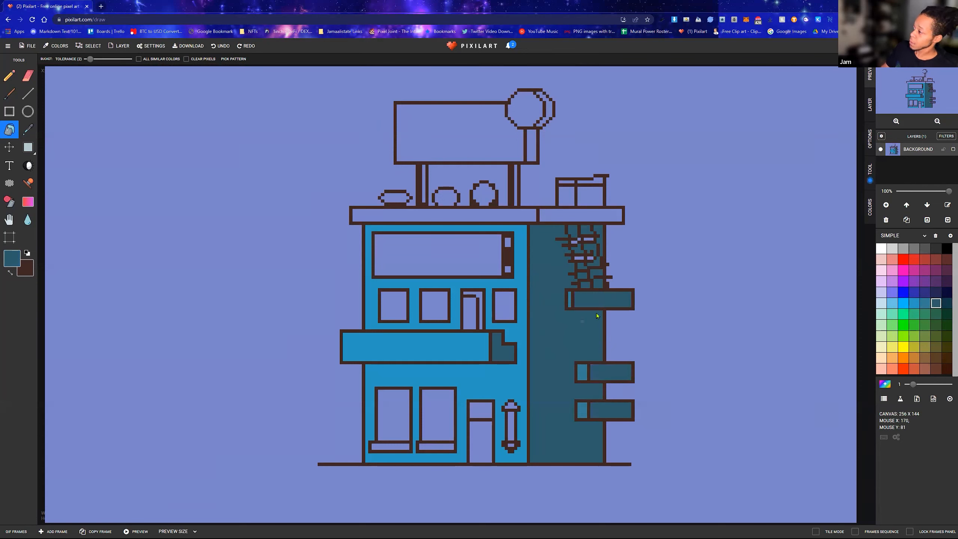
# Try the darkest navy of the blue row on the three ledges' long faces and undo those fills
pyautogui.click(947, 303)
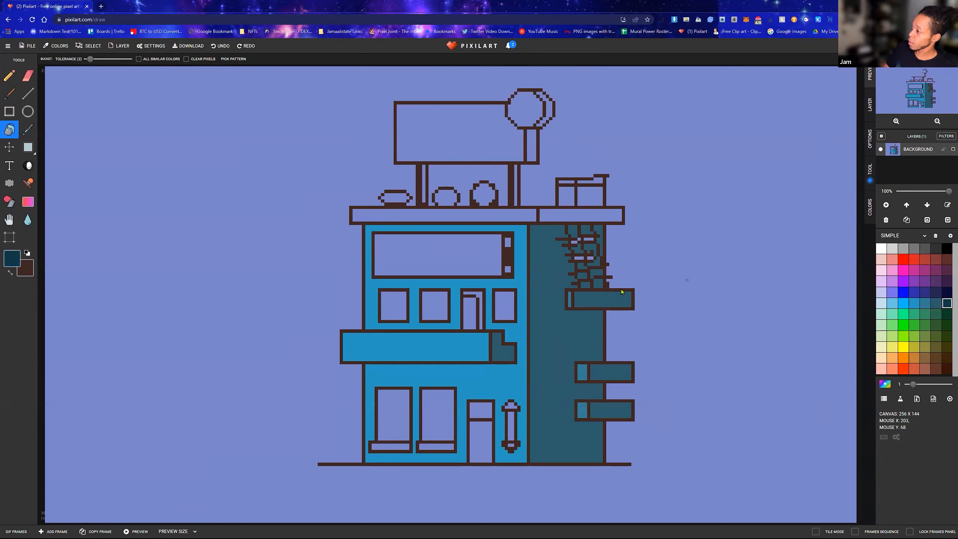
pyautogui.click(618, 299)
pyautogui.click(618, 378)
pyautogui.click(621, 409)
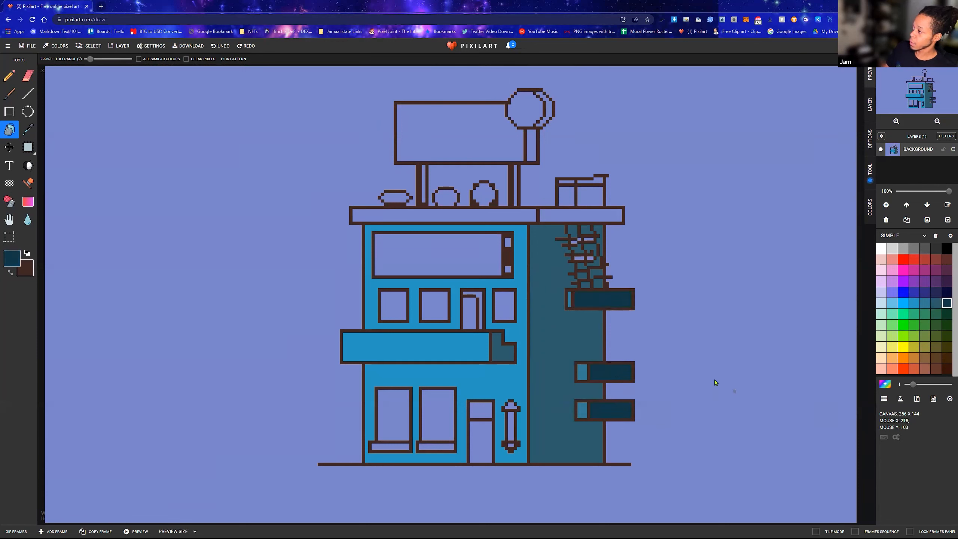
pyautogui.hotkey('ctrl', 'z')
pyautogui.hotkey('ctrl', 'z')
pyautogui.hotkey('ctrl', 'z')
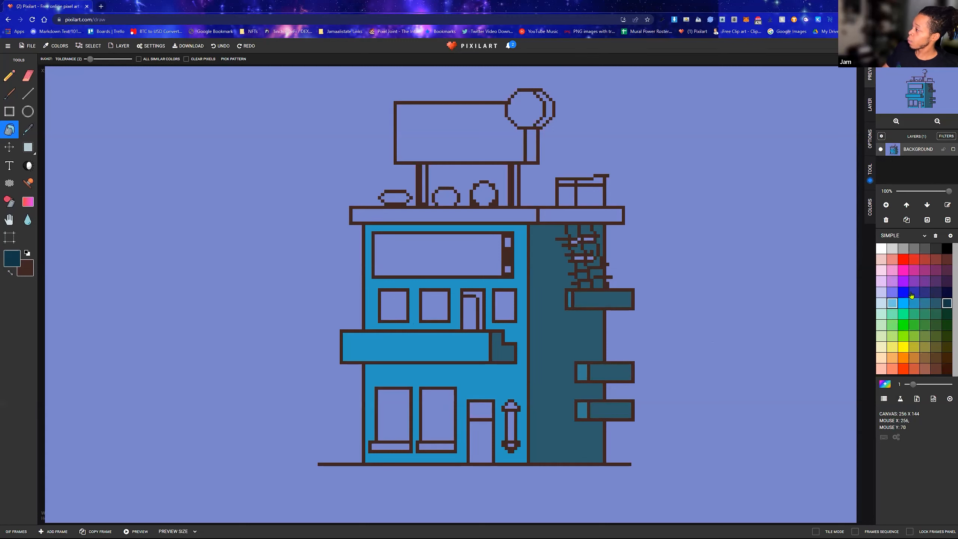
# Fill the two tall ground-floor windows with the palest blue of the same blue row
pyautogui.click(894, 305)
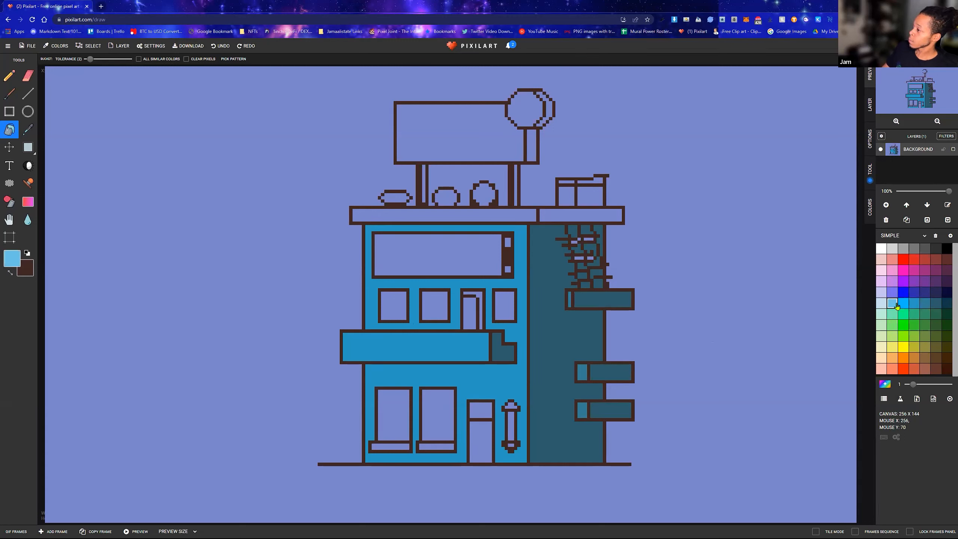
pyautogui.click(883, 303)
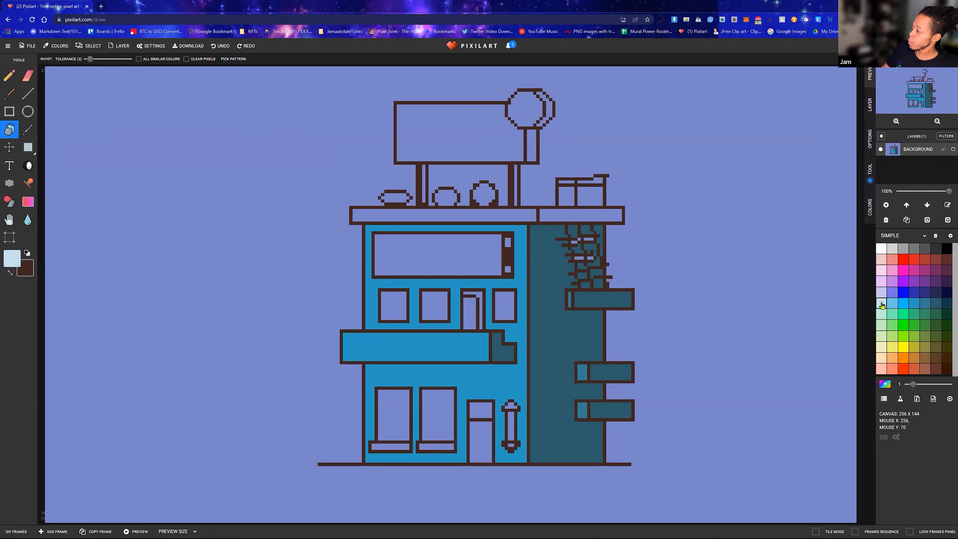
pyautogui.click(400, 416)
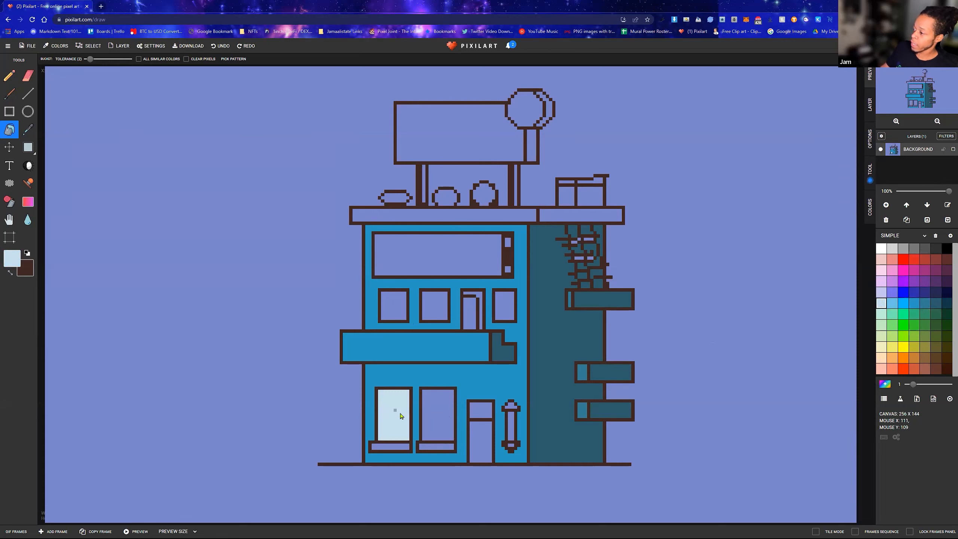
pyautogui.click(440, 415)
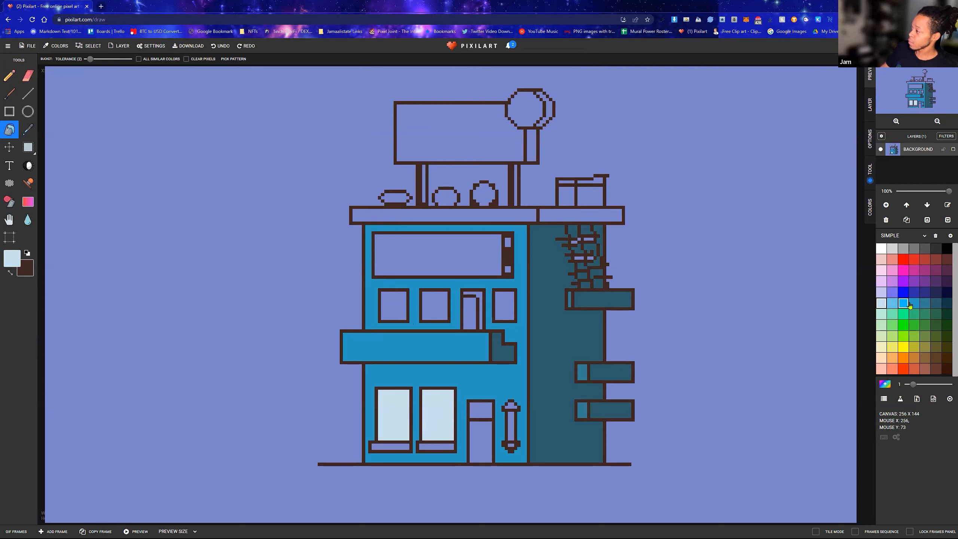
# Try light sky blue on the first upper-floor window and undo the fill
pyautogui.click(892, 303)
pyautogui.click(401, 311)
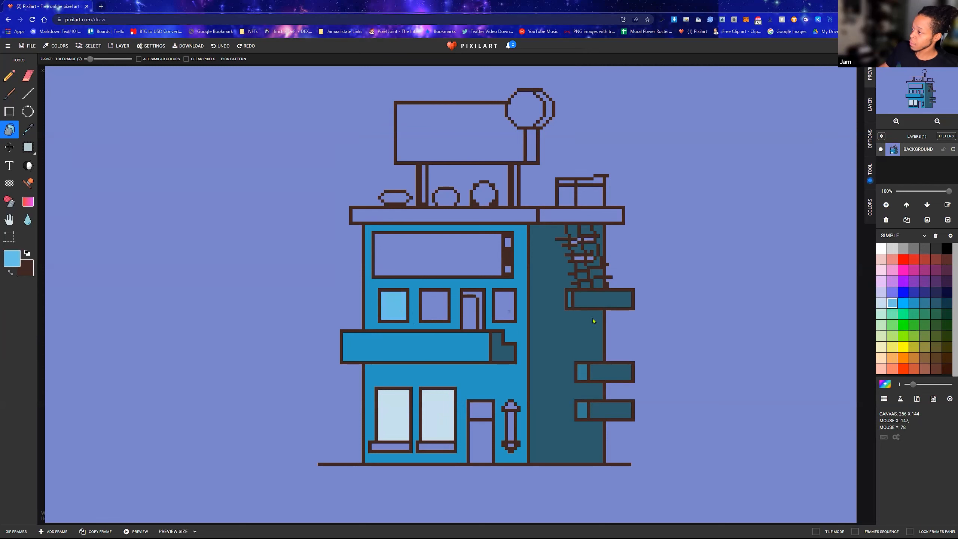
pyautogui.hotkey('ctrl', 'z')
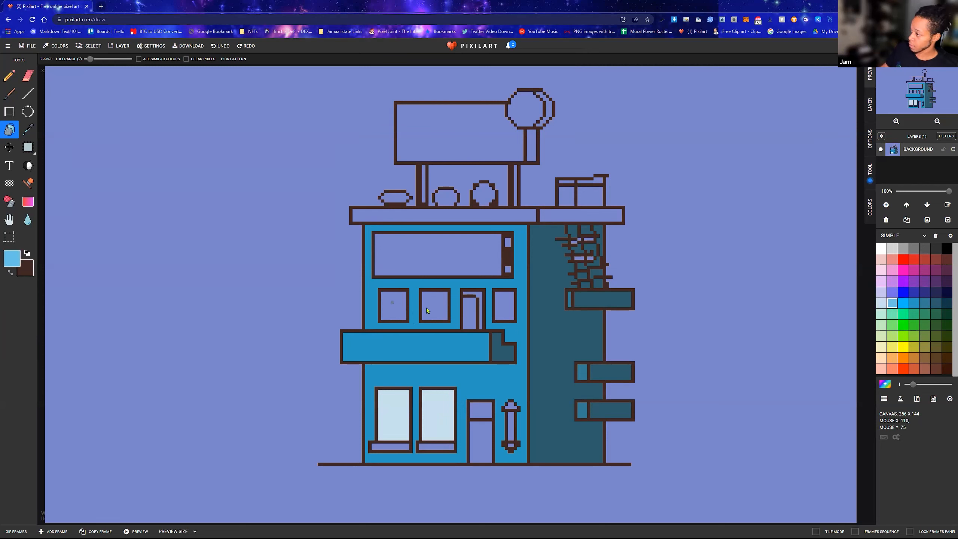
# Fill the three square upper-floor windows with the palest blue
pyautogui.click(882, 303)
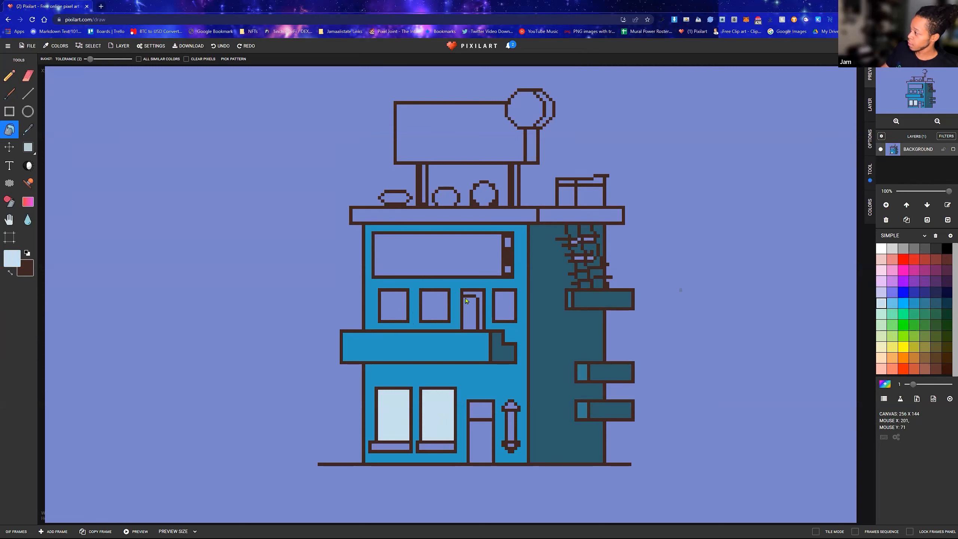
pyautogui.click(397, 311)
pyautogui.click(437, 308)
pyautogui.click(508, 306)
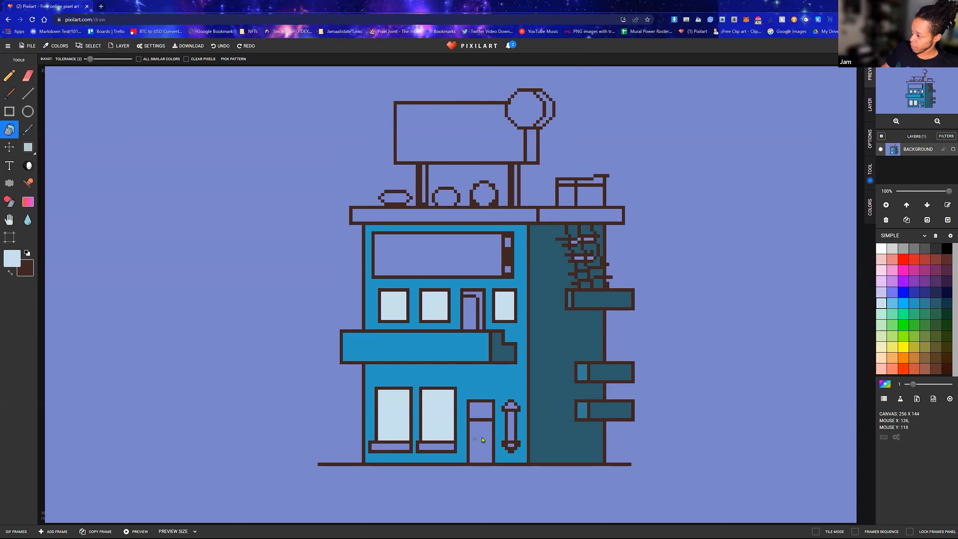
# Fill the ground-floor door with its transom, and the balcony door with its frame, with the same palest blue
pyautogui.click(484, 437)
pyautogui.click(484, 411)
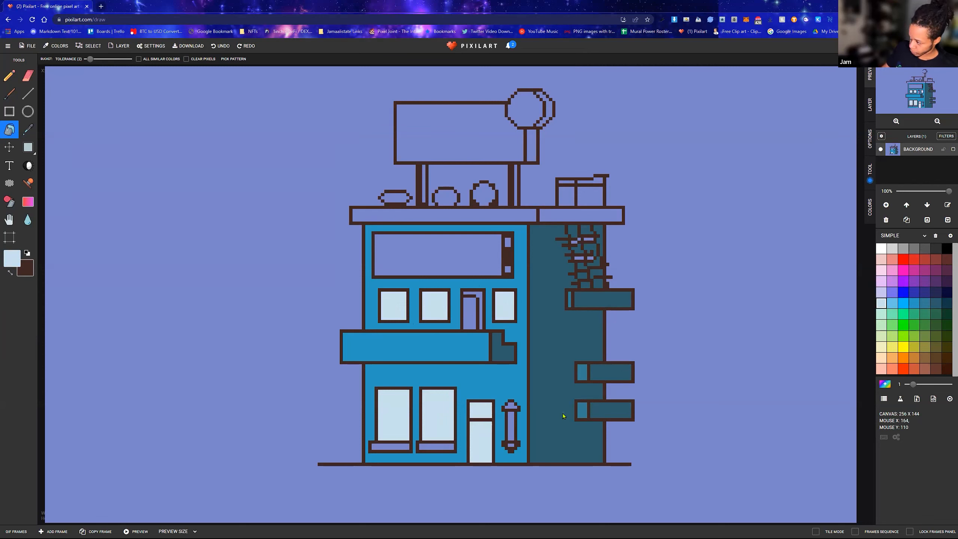
pyautogui.click(471, 312)
pyautogui.click(479, 297)
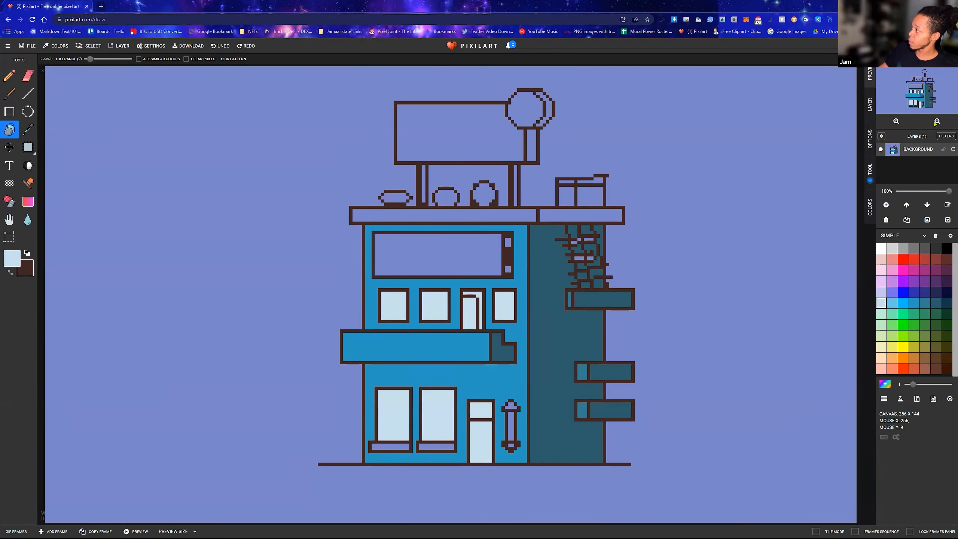
# Fill the large sign panel on the front wall with light yellow and close the advertisement
pyautogui.click(896, 122)
pyautogui.click(938, 122)
pyautogui.click(894, 348)
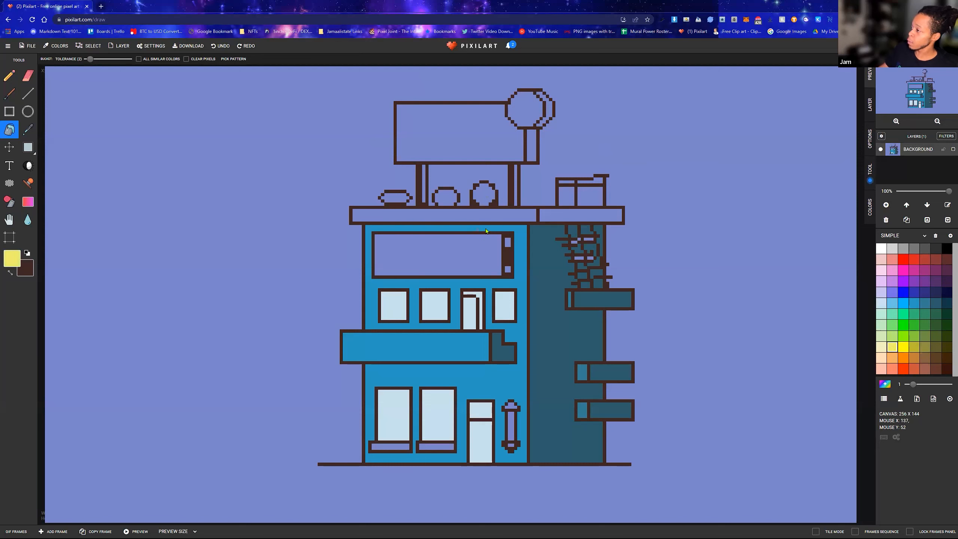
pyautogui.click(463, 261)
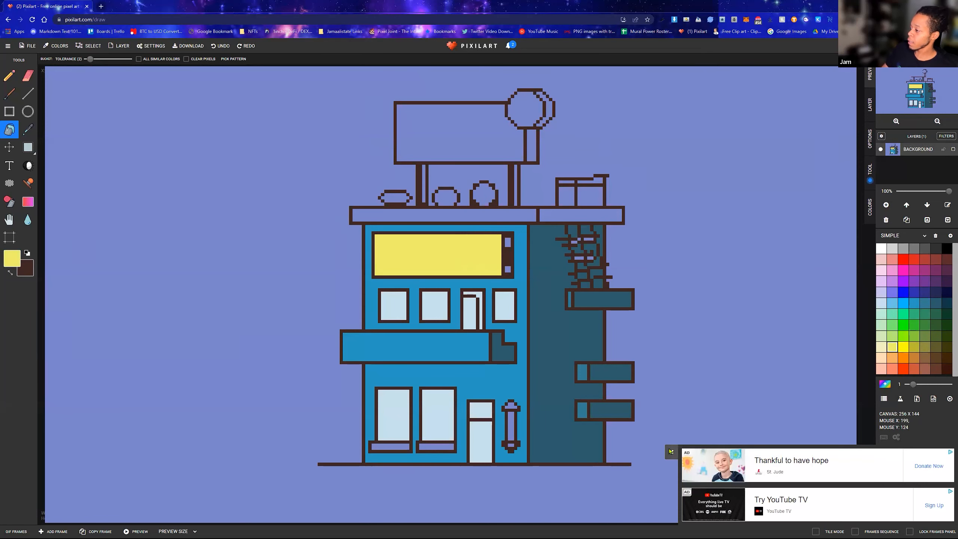
pyautogui.click(671, 451)
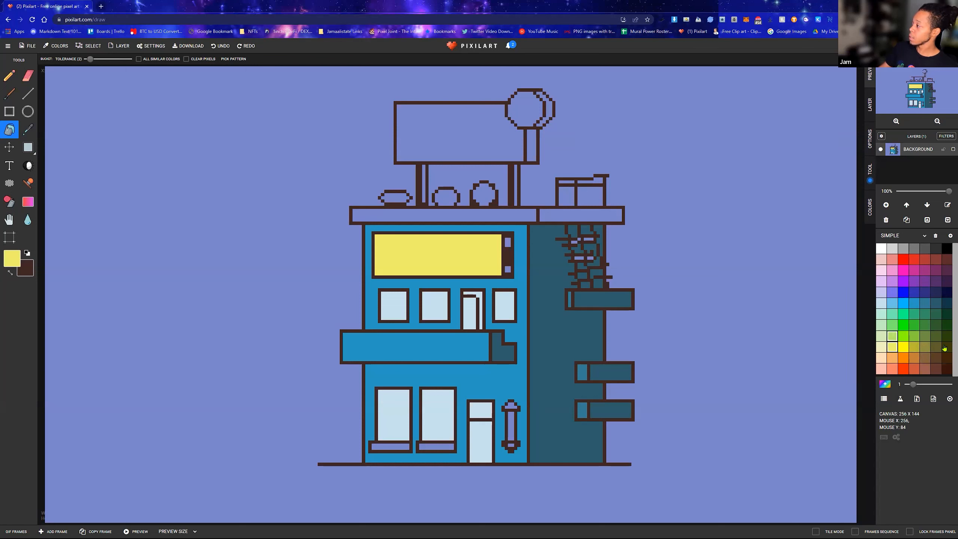
# Fill the two small squares at the end of the yellow sign with dull orange and recolour them muted brown
pyautogui.click(916, 358)
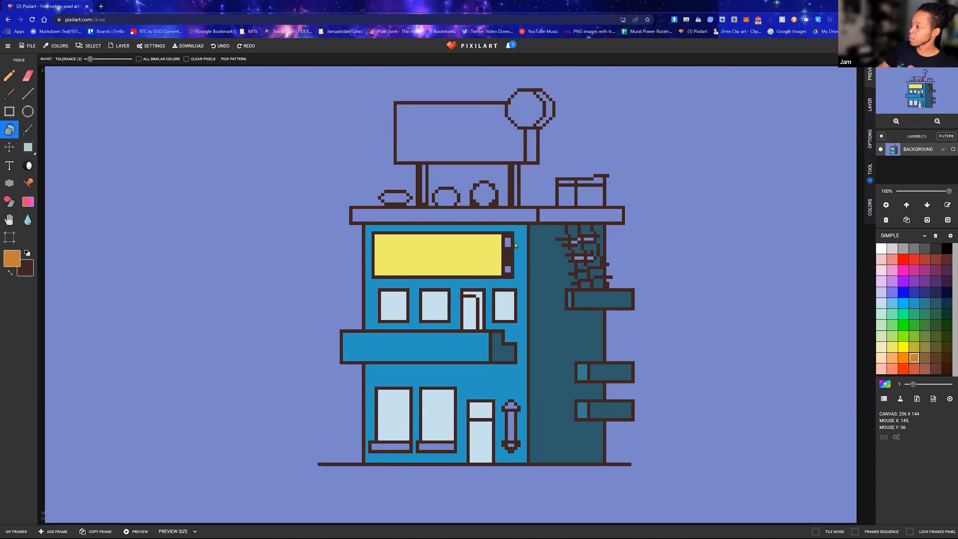
pyautogui.click(508, 271)
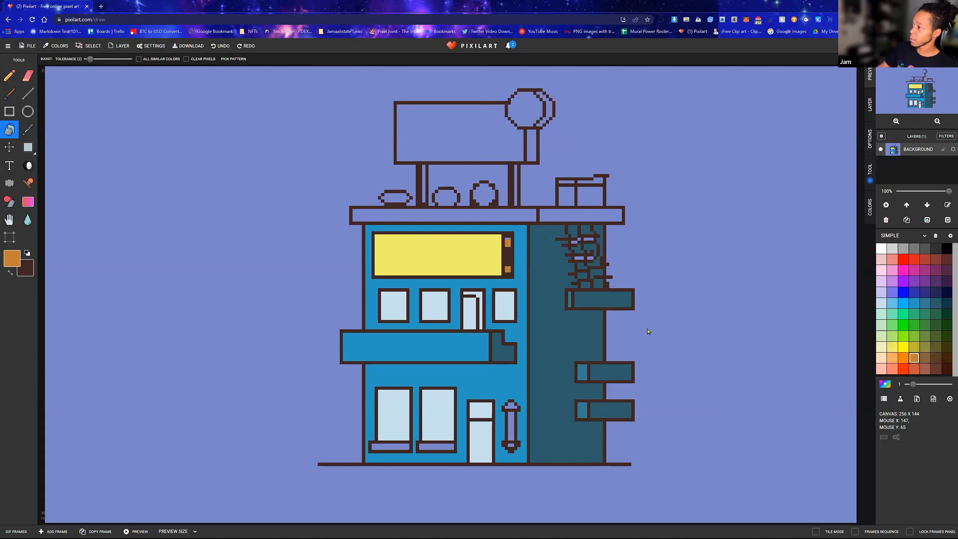
pyautogui.click(925, 358)
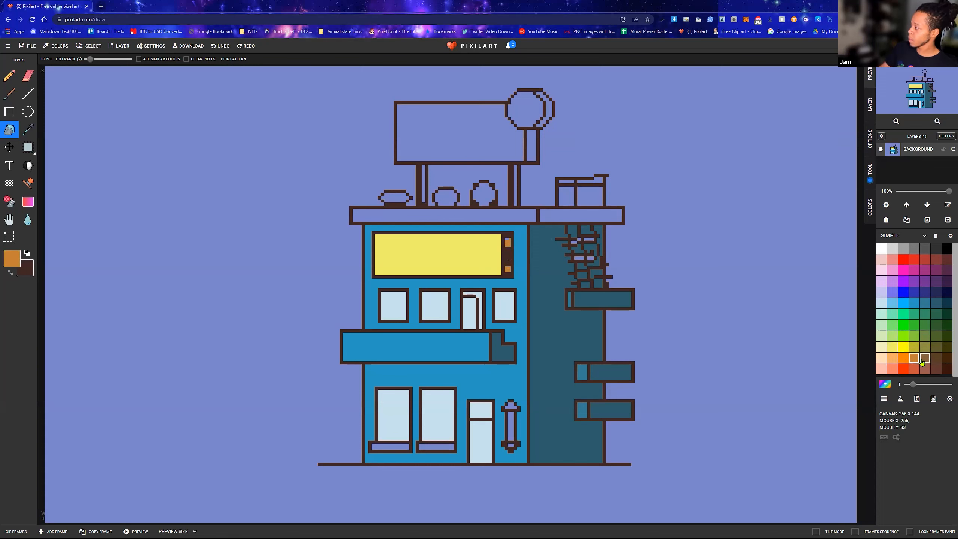
pyautogui.click(508, 244)
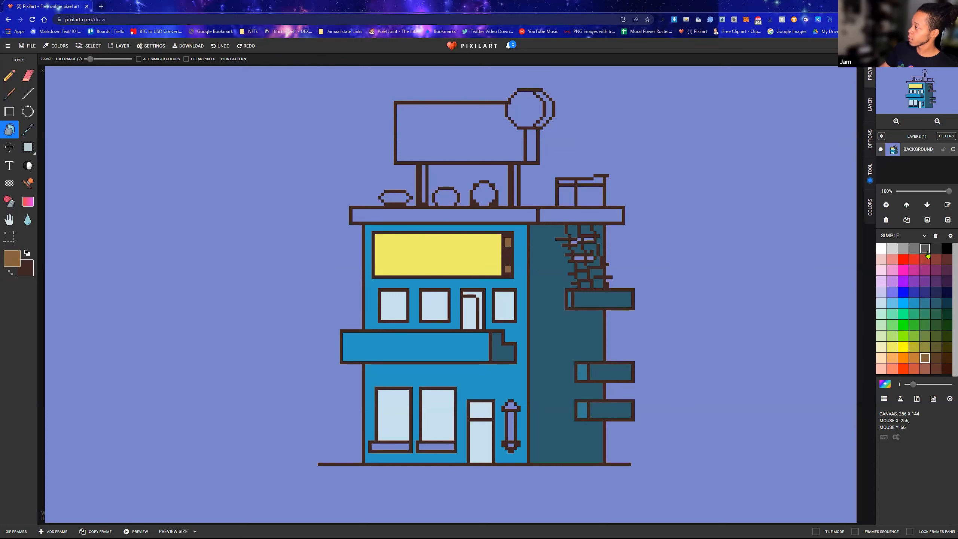
# Fill the roof ledge's front section with dark purple and its side section with the darkest purple
pyautogui.click(941, 338)
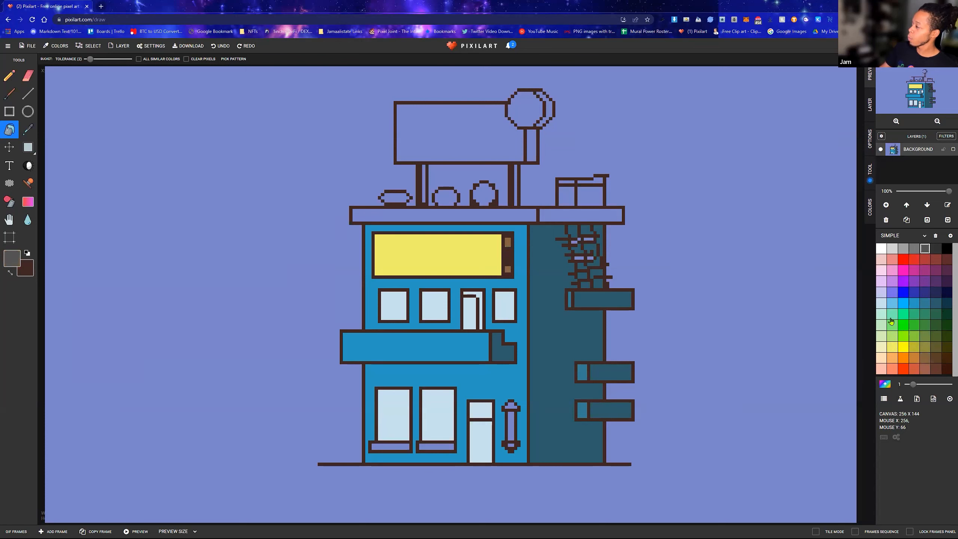
pyautogui.click(936, 282)
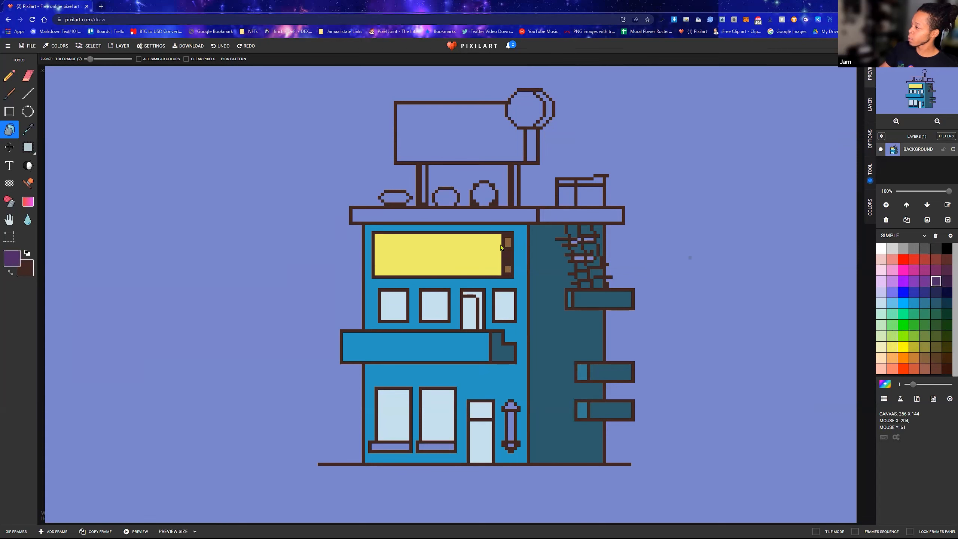
pyautogui.click(499, 217)
pyautogui.click(576, 218)
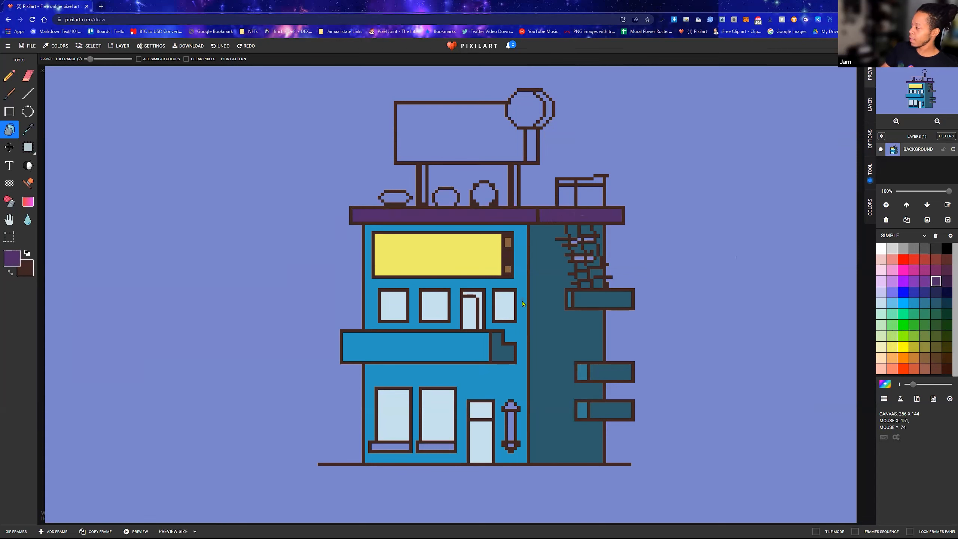
pyautogui.click(948, 283)
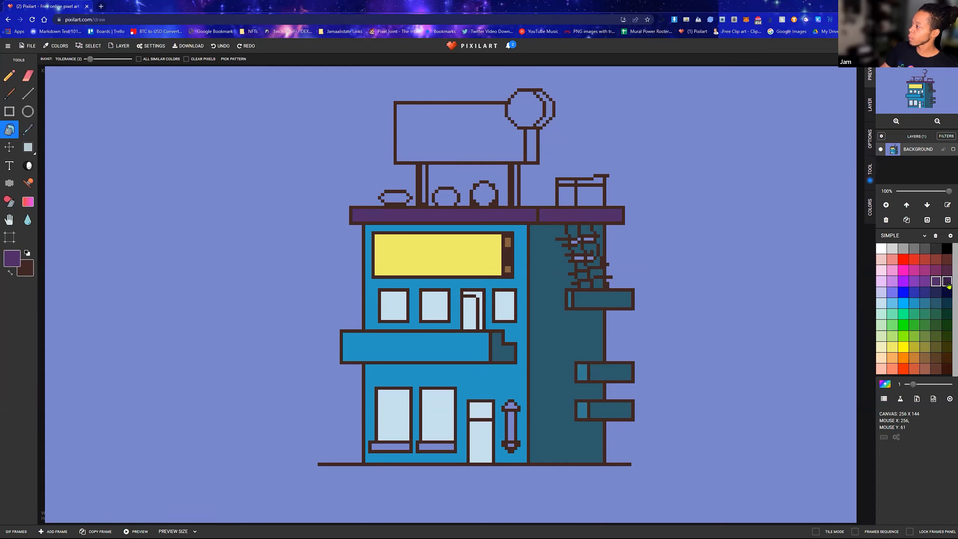
pyautogui.click(577, 216)
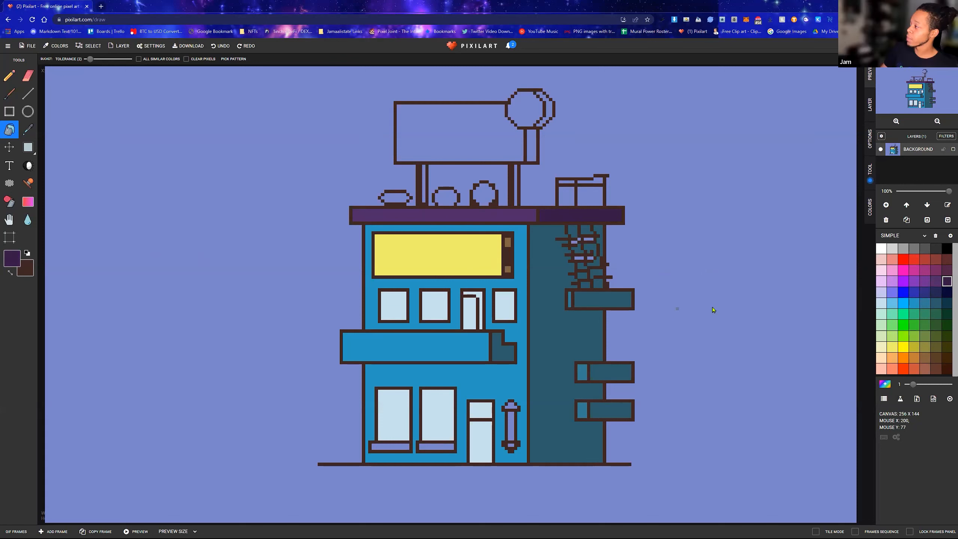
pyautogui.click(924, 237)
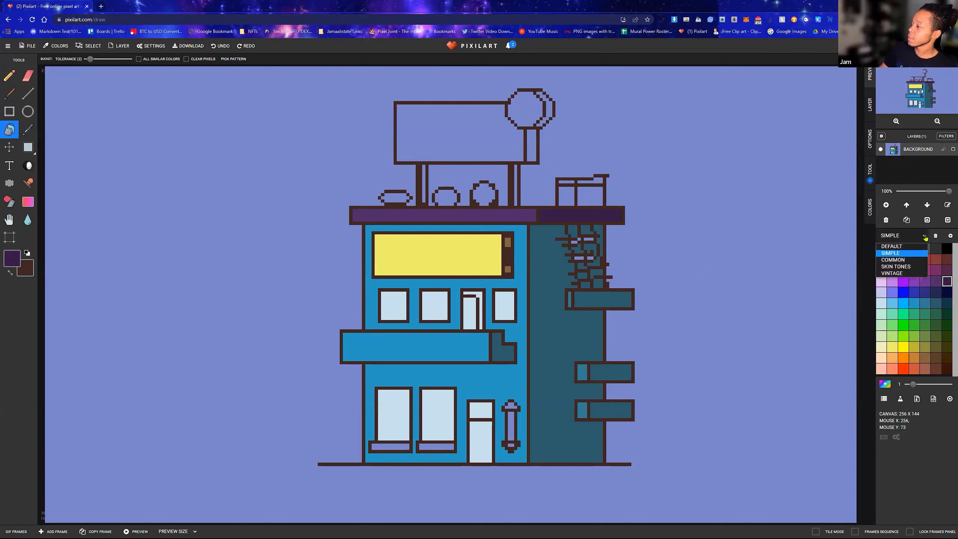
pyautogui.click(926, 237)
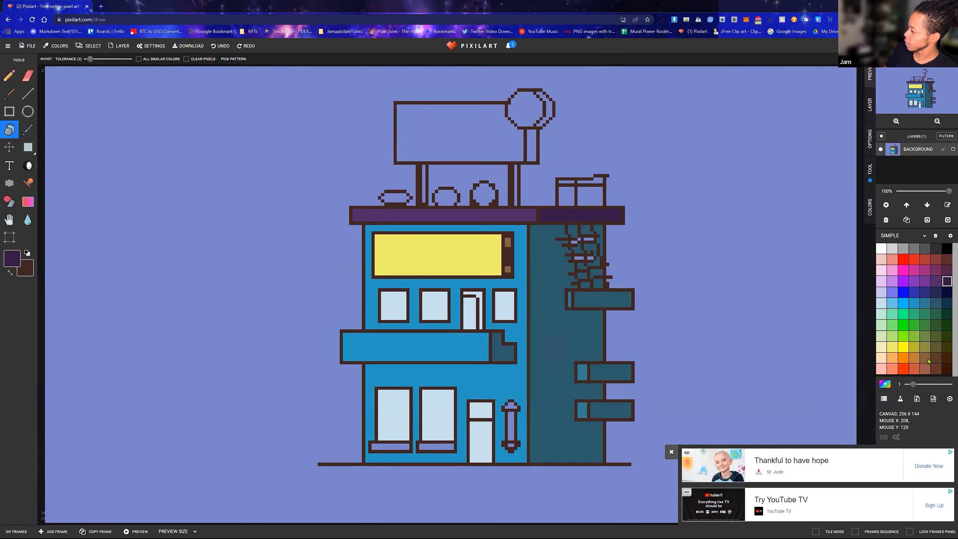
# Close the advertisement and fill the front face of the rooftop billboard with bright sky blue
pyautogui.click(671, 453)
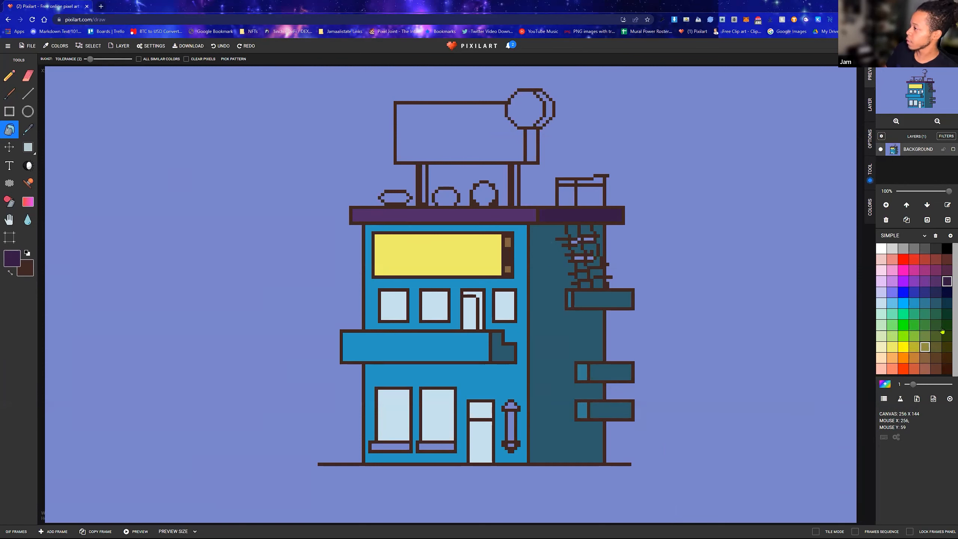
pyautogui.click(913, 305)
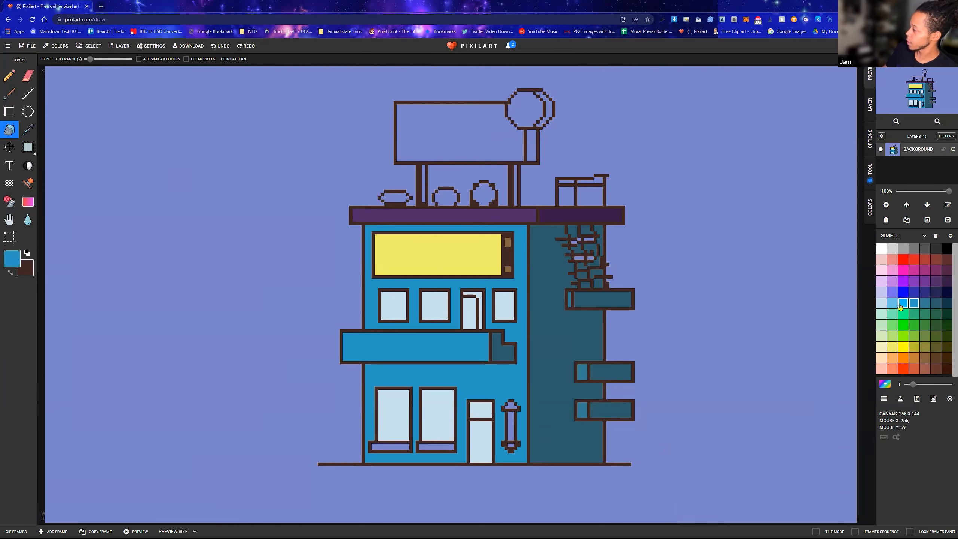
pyautogui.click(904, 303)
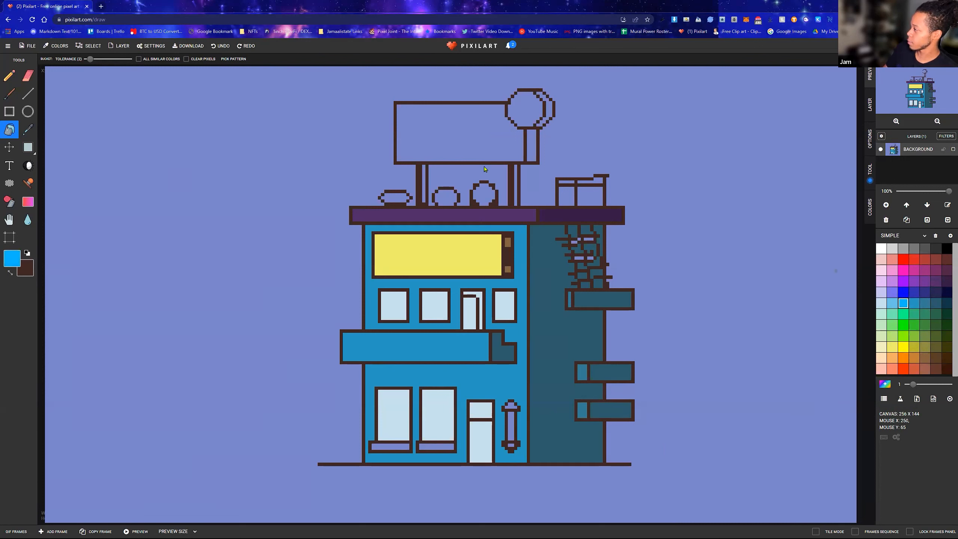
pyautogui.click(471, 130)
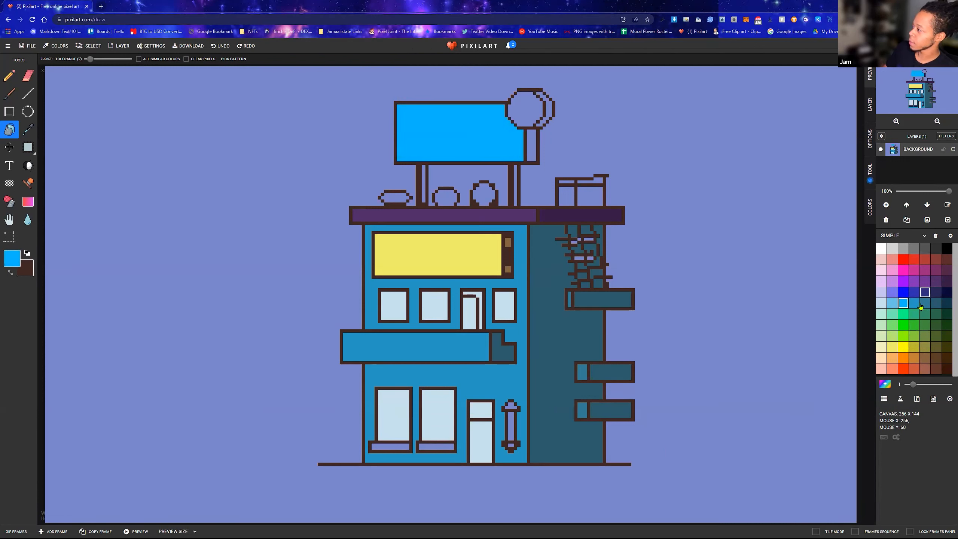
# Try dark teal on the billboard's side panel and on the side strip of its post nearest the round sign
pyautogui.click(937, 303)
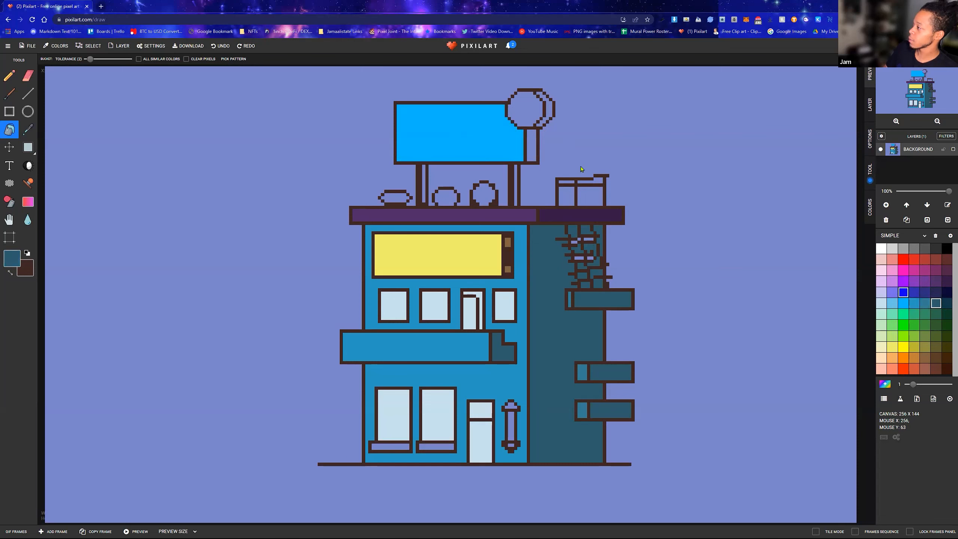
pyautogui.click(532, 153)
pyautogui.click(517, 185)
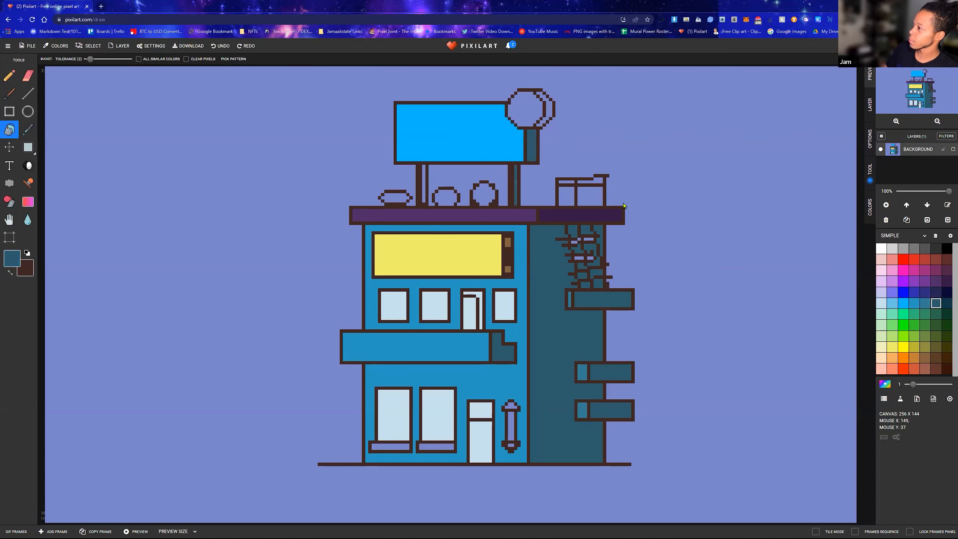
# Fill the billboard's side panel and the side strips of both support posts with dark blue
pyautogui.click(925, 292)
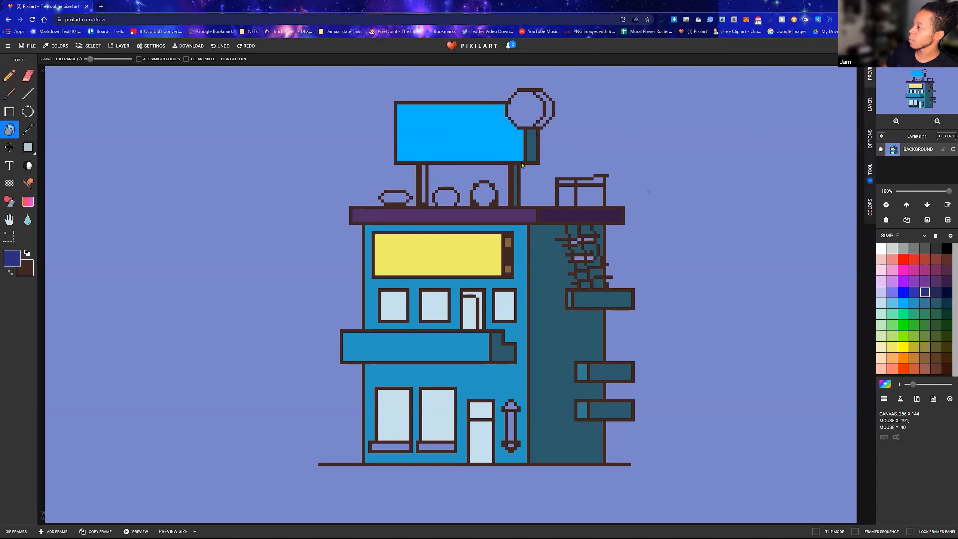
pyautogui.click(530, 160)
pyautogui.click(516, 185)
pyautogui.click(424, 179)
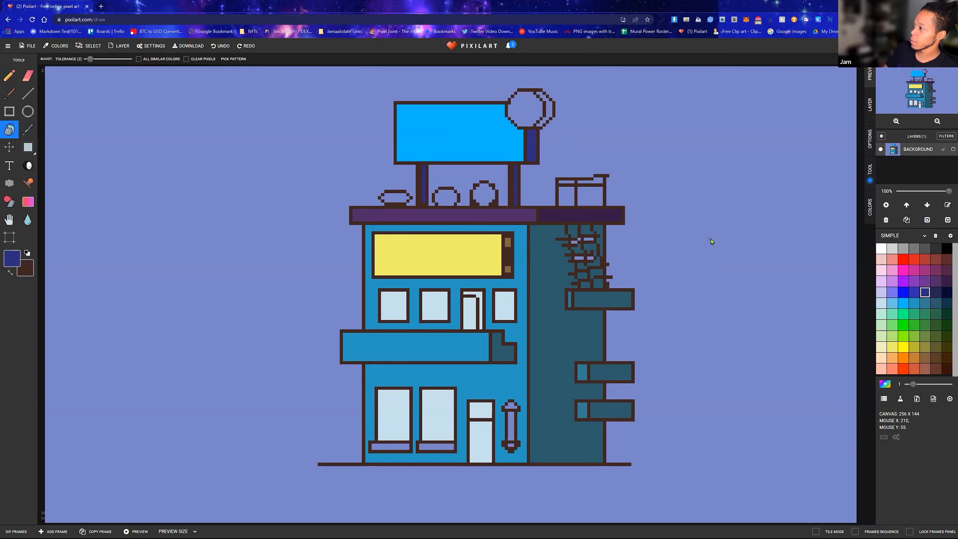
# Fill the front and side of the rooftop box with medium gray and its top strip with lighter gray
pyautogui.click(915, 252)
pyautogui.click(568, 196)
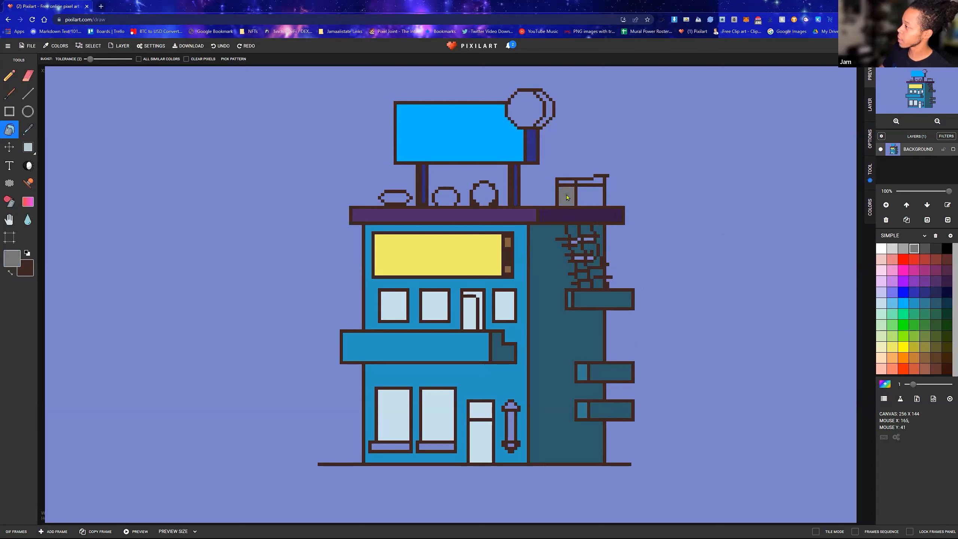
pyautogui.click(585, 199)
pyautogui.click(904, 249)
pyautogui.click(590, 181)
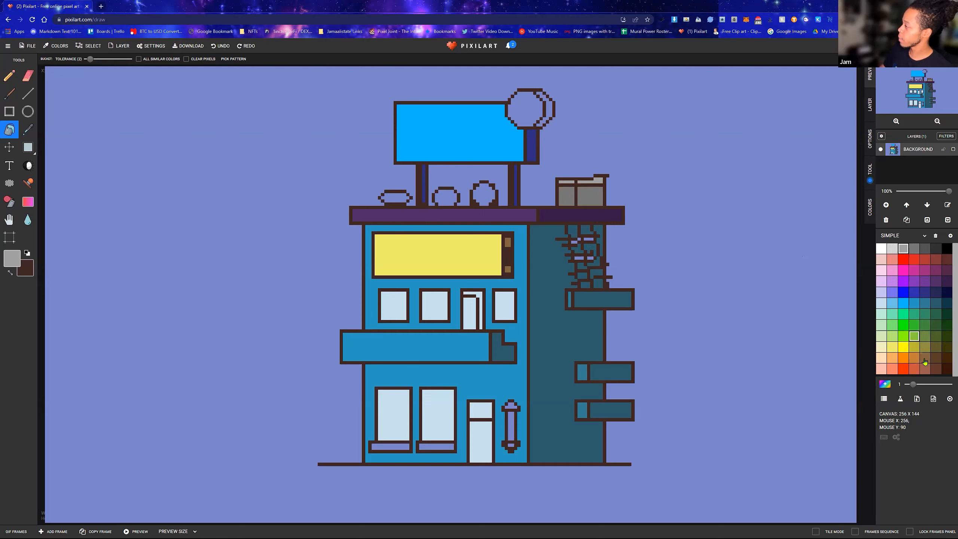
pyautogui.click(904, 358)
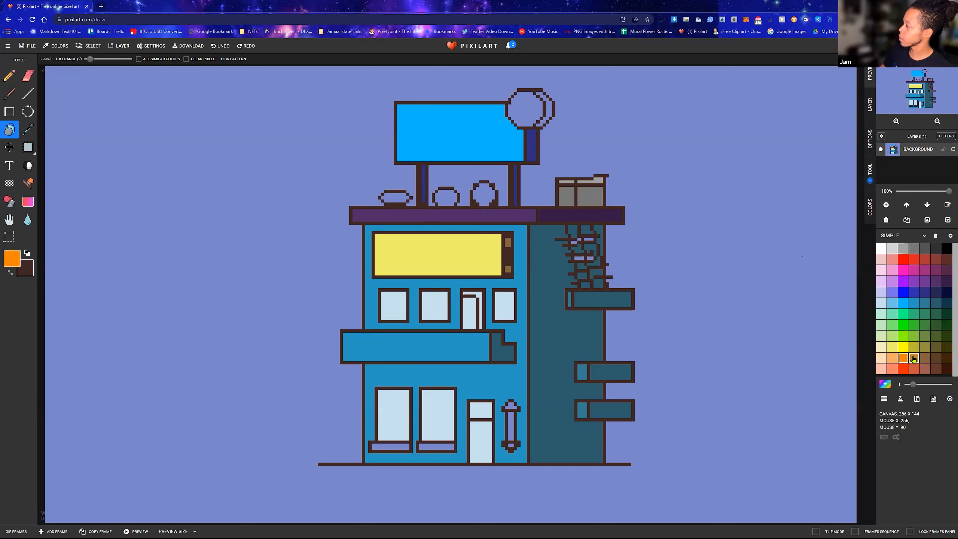
pyautogui.click(914, 359)
pyautogui.click(904, 359)
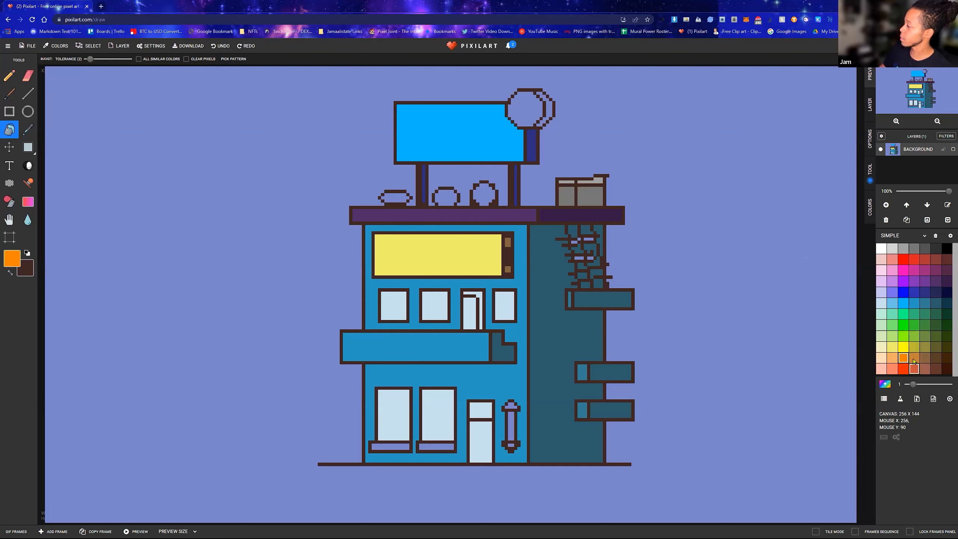
# Fill the three rounded shapes on the roof beneath the billboard with muted red
pyautogui.click(925, 260)
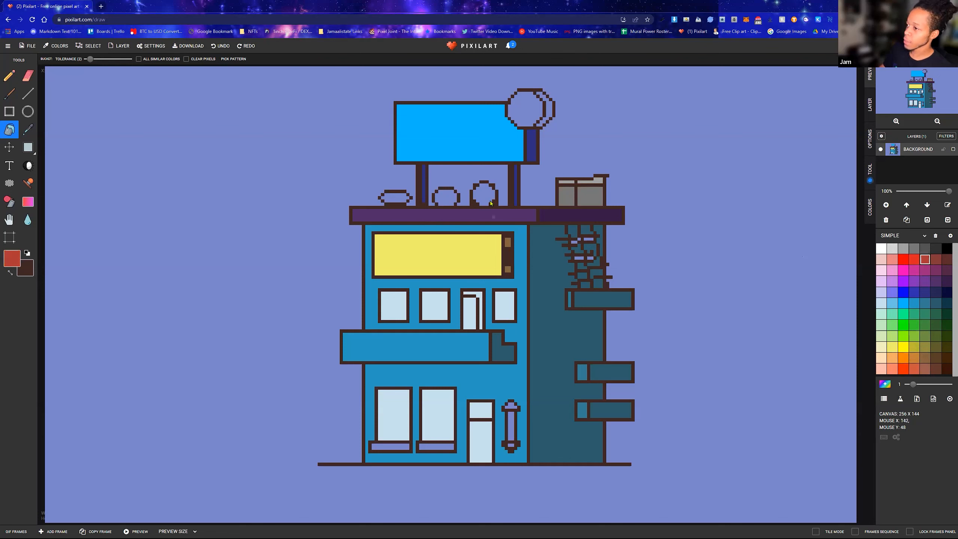
pyautogui.click(487, 195)
pyautogui.click(450, 196)
pyautogui.click(396, 197)
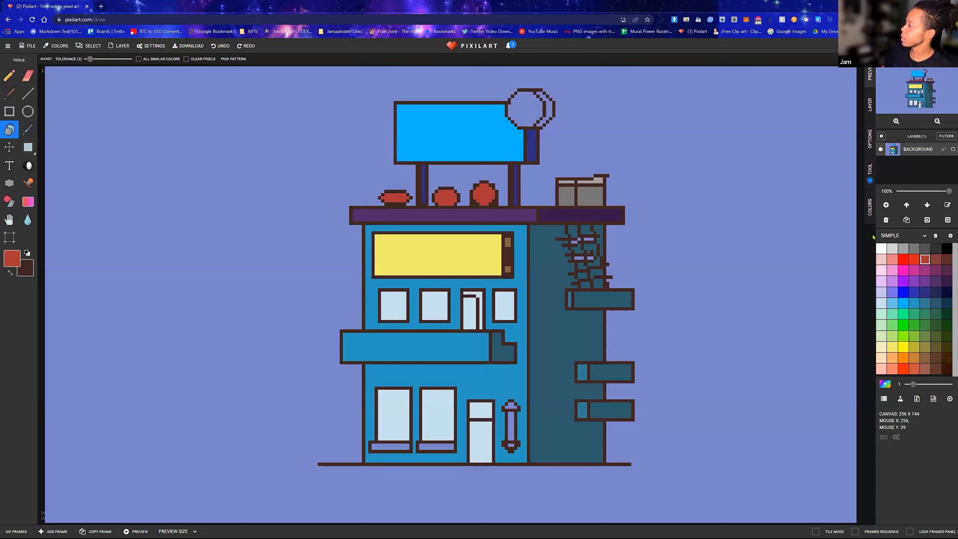
# Fill the round sign on the billboard's corner with bright blue, and recolour it and the billboard's face light blue
pyautogui.click(904, 304)
pyautogui.click(530, 110)
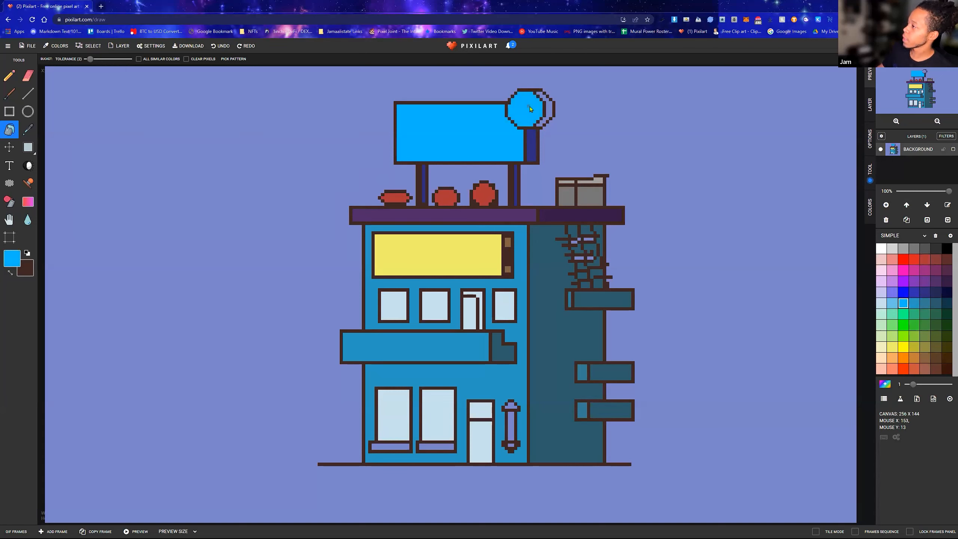
pyautogui.click(893, 304)
pyautogui.click(527, 113)
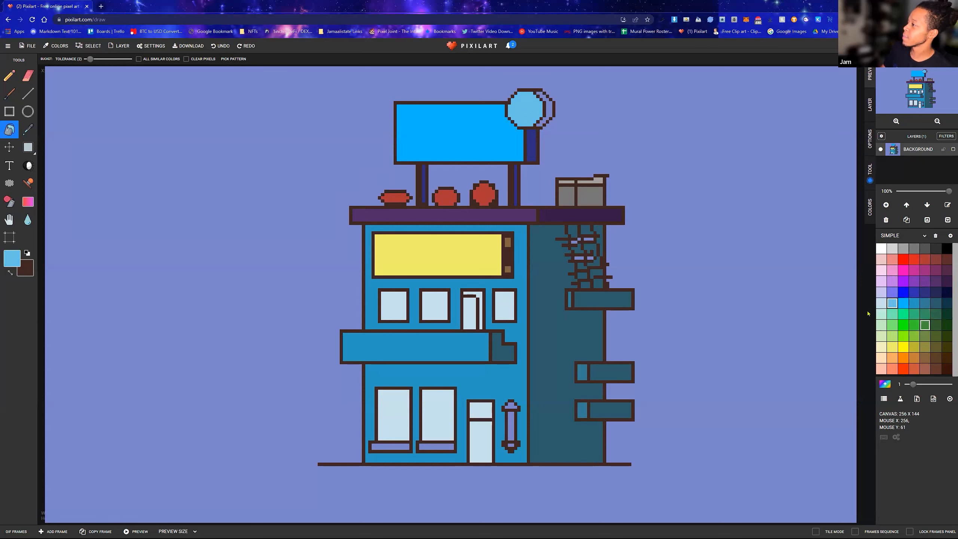
pyautogui.click(460, 140)
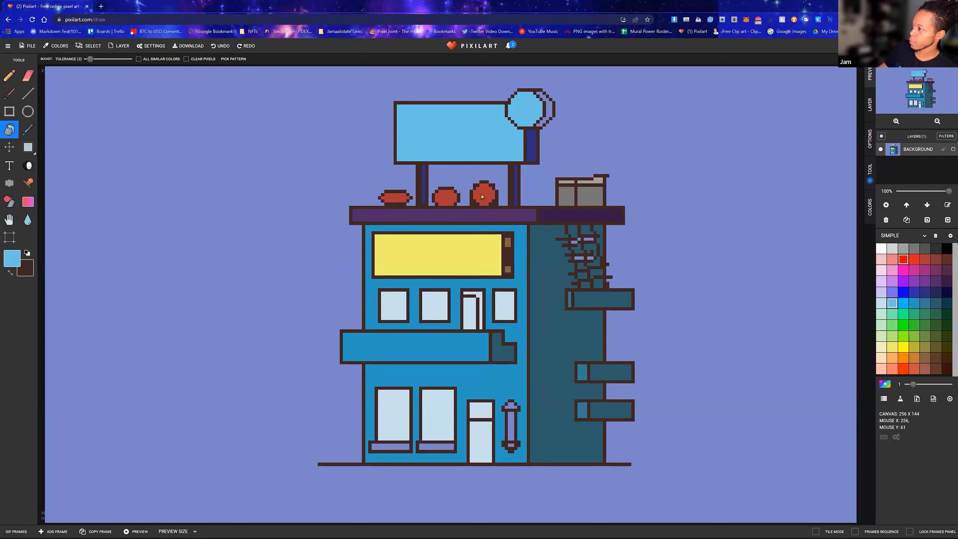
# Fill the round sign's crescent-shaped side with medium dark blue and the rooftop box's side with dark gray
pyautogui.click(892, 291)
pyautogui.click(914, 292)
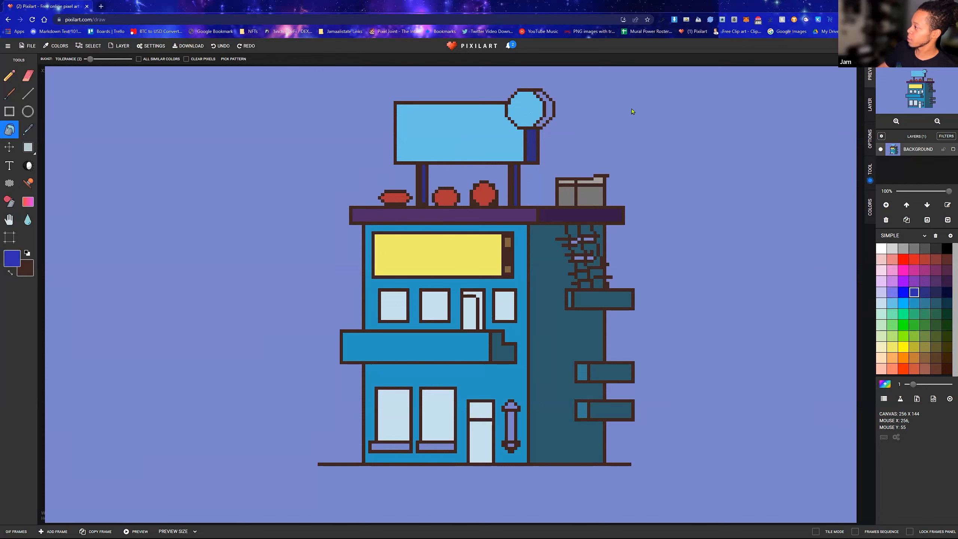
pyautogui.click(549, 115)
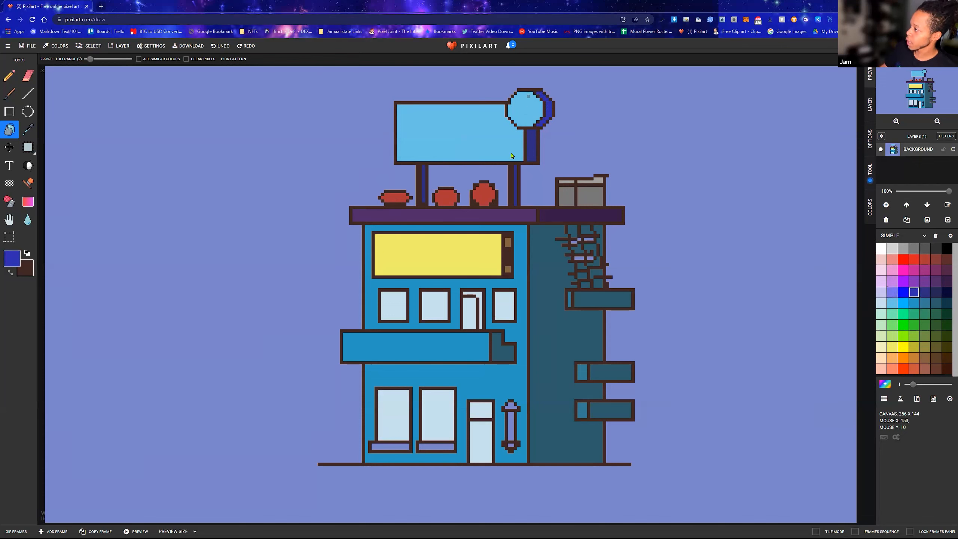
pyautogui.click(924, 251)
pyautogui.click(591, 196)
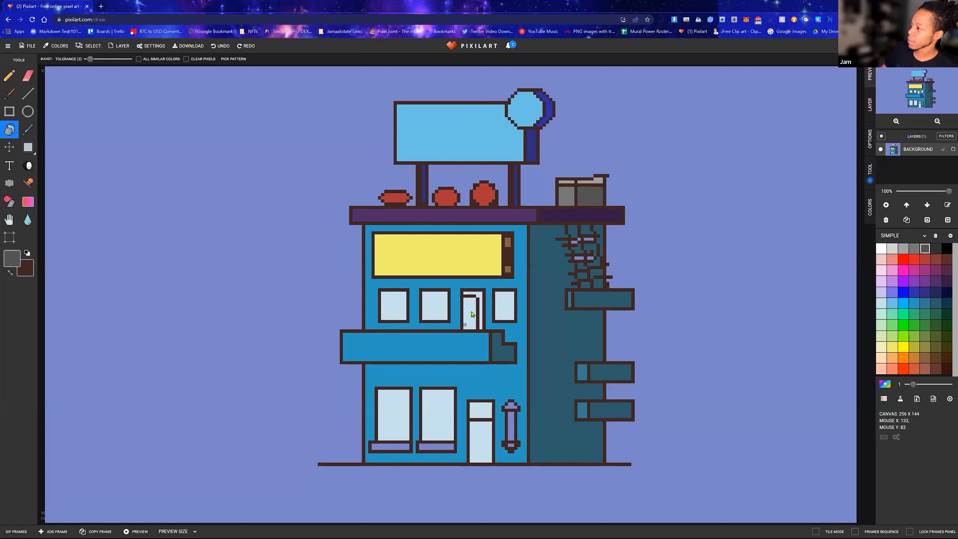
# Recolour the balcony door's frame and the transom above the ground-floor door with light gray
pyautogui.click(907, 251)
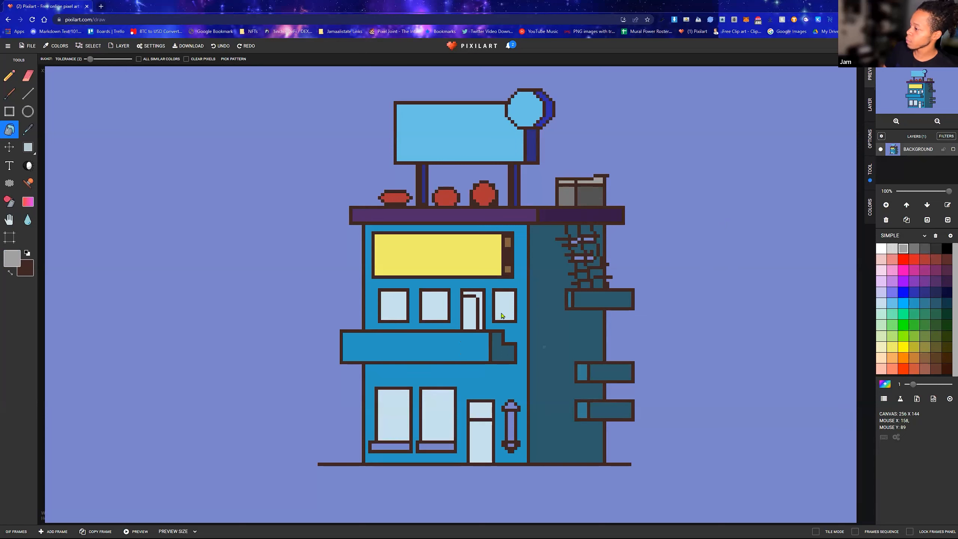
pyautogui.click(479, 295)
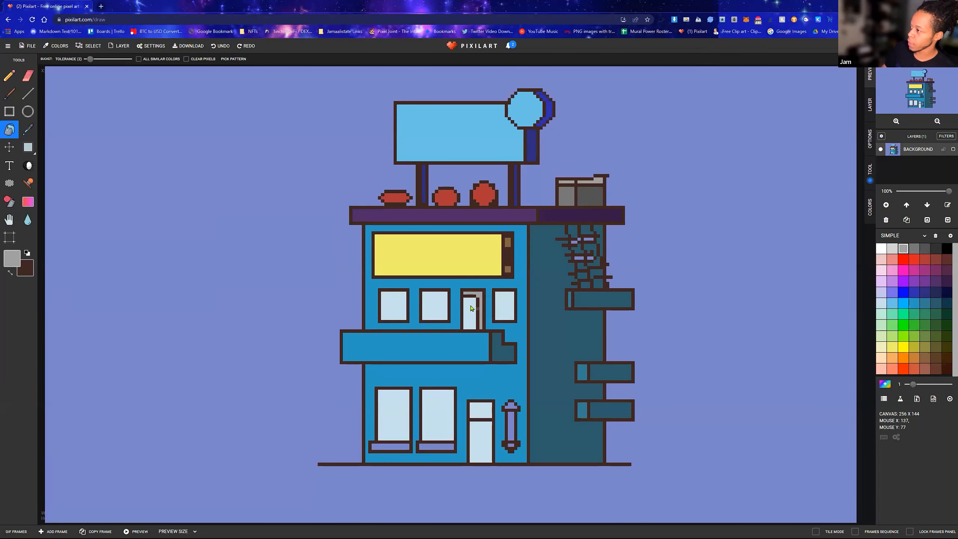
pyautogui.scroll(3, 473, 308)
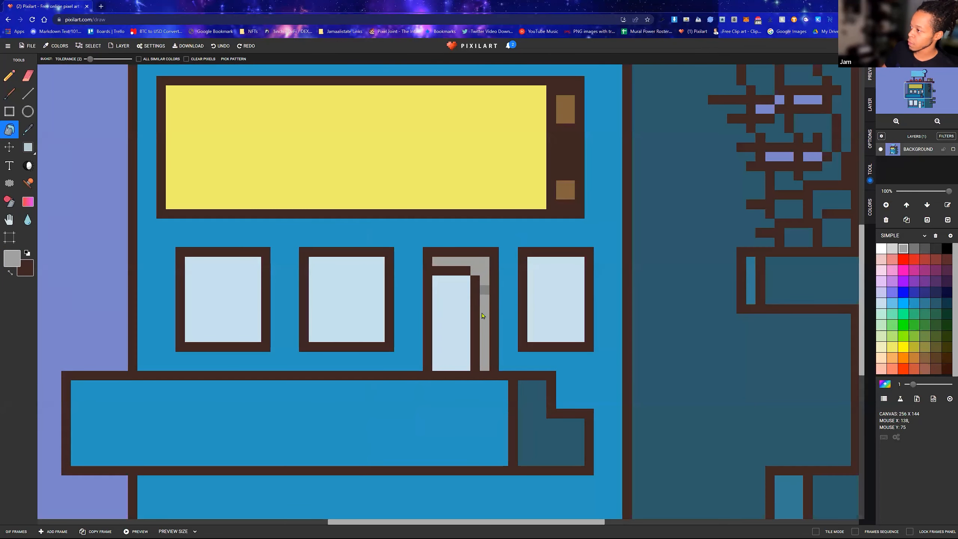
pyautogui.scroll(-3, 463, 368)
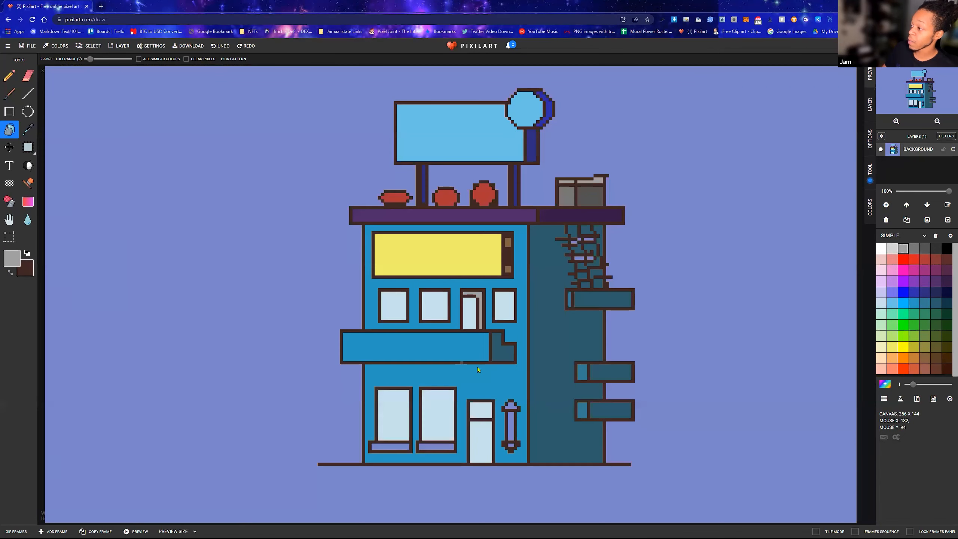
pyautogui.click(483, 412)
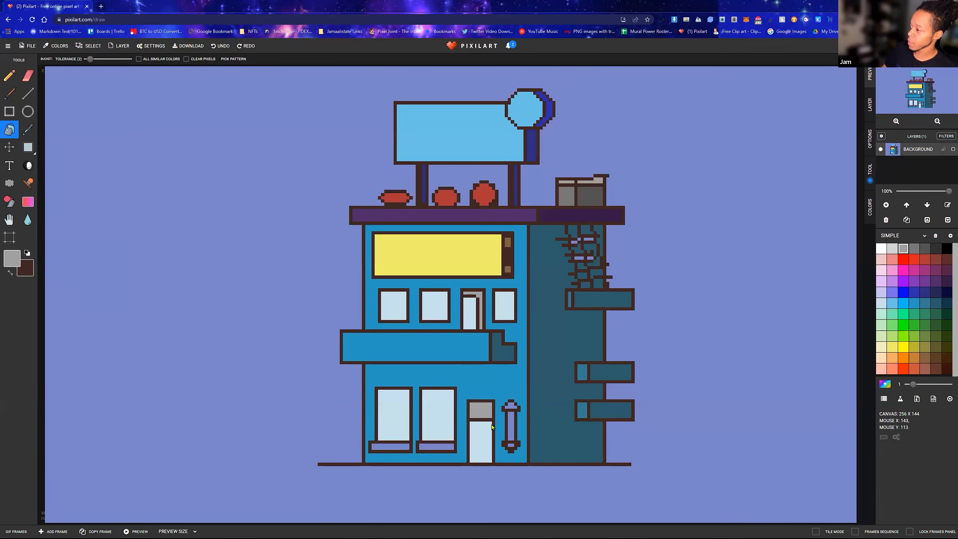
# Fill the top and bottom caps of the barber pole beside the ground-floor door with the palest gray and close the advertisement
pyautogui.scroll(4, 490, 432)
pyautogui.click(893, 249)
pyautogui.click(517, 252)
pyautogui.click(517, 366)
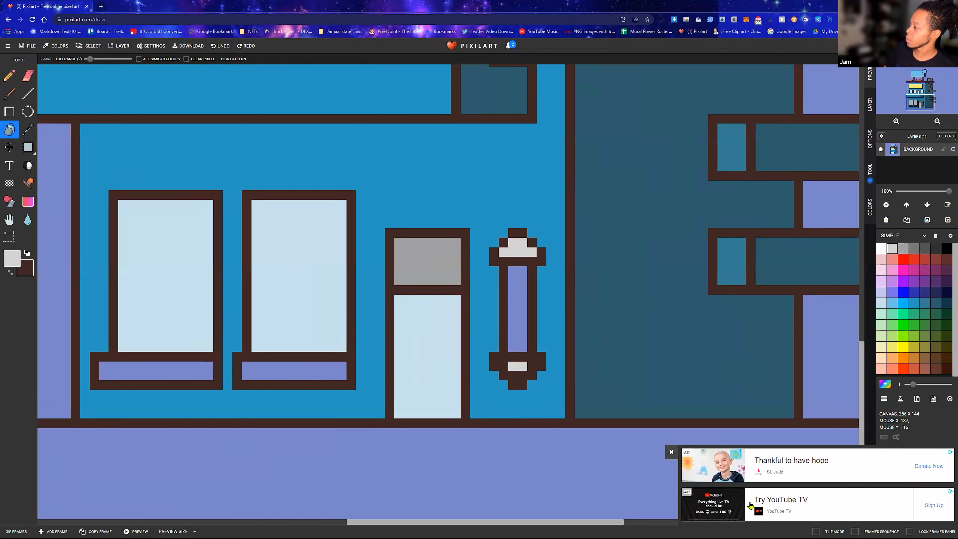
pyautogui.click(672, 452)
# Fill the barber pole's shaft with the red one shade darker than pure red
pyautogui.click(903, 259)
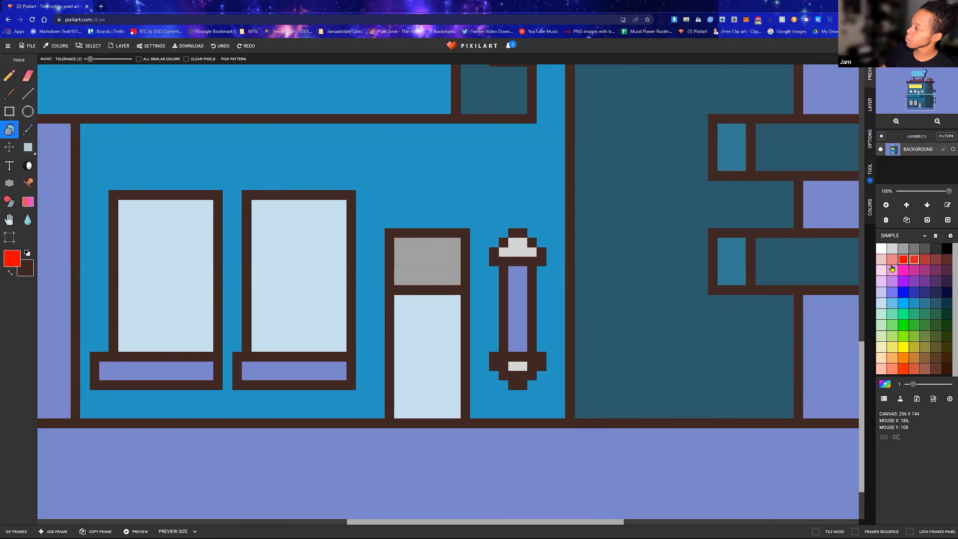
pyautogui.click(915, 260)
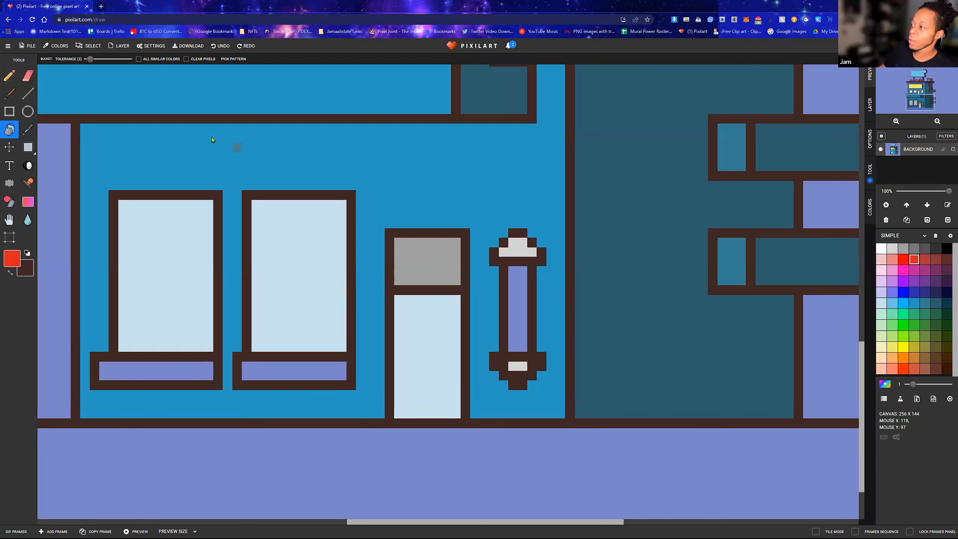
pyautogui.click(515, 283)
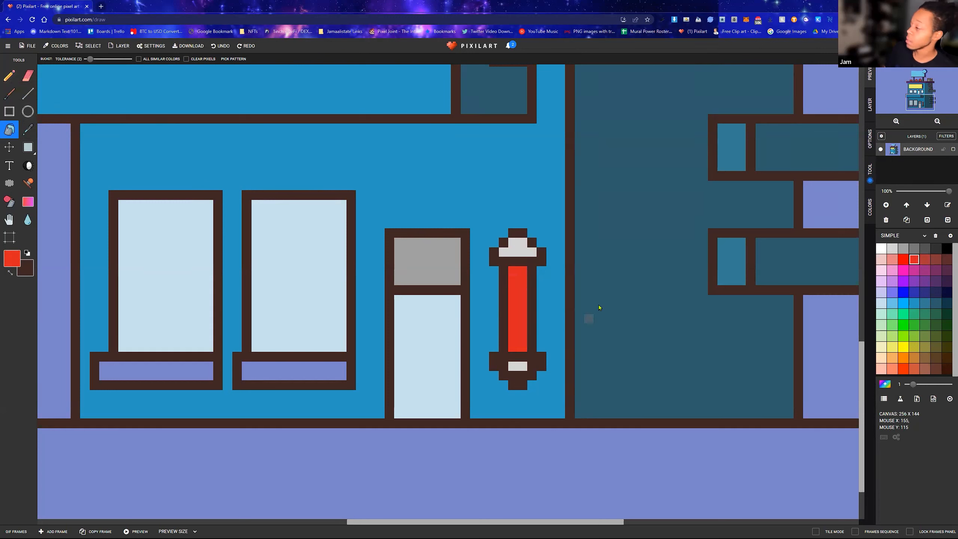
# Draw two diagonal dark blue stripes across the red barber pole shaft with the Pencil tool
pyautogui.click(14, 78)
pyautogui.click(917, 294)
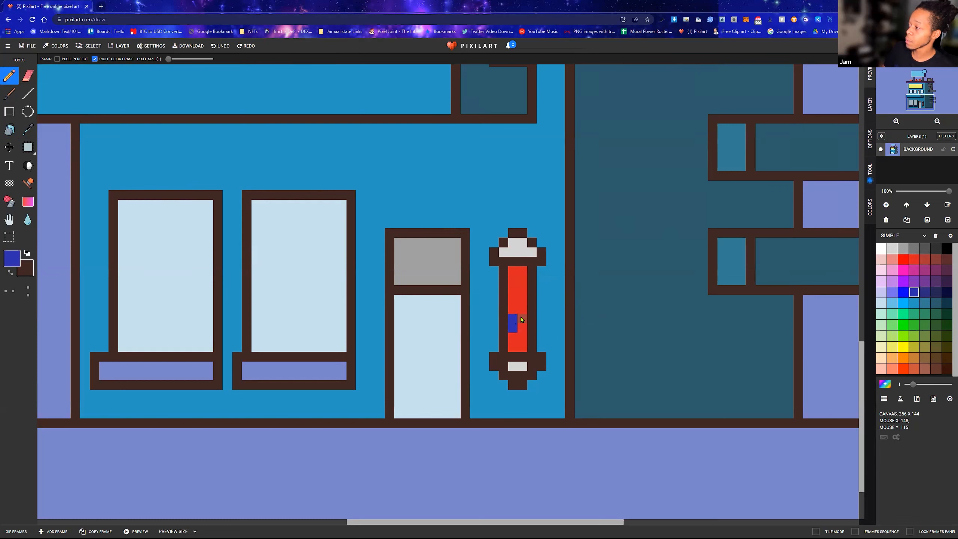
pyautogui.moveTo(523, 319); pyautogui.dragTo(522, 309)
pyautogui.click(514, 287)
pyautogui.moveTo(522, 280); pyautogui.dragTo(522, 290)
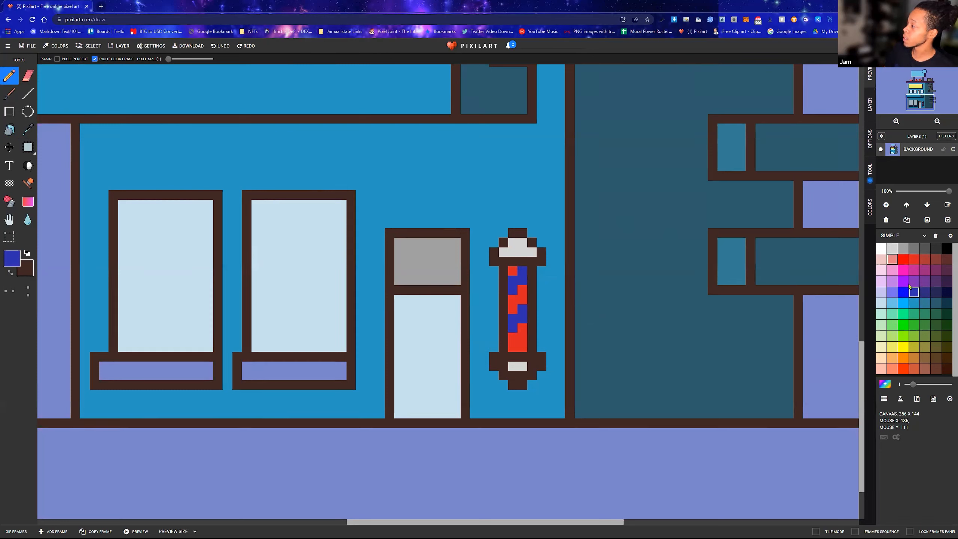
# Add white pixels beneath each blue stripe on the barber pole to form two diagonal white stripes
pyautogui.click(881, 248)
pyautogui.click(513, 337)
pyautogui.click(522, 328)
pyautogui.click(515, 300)
pyautogui.click(522, 290)
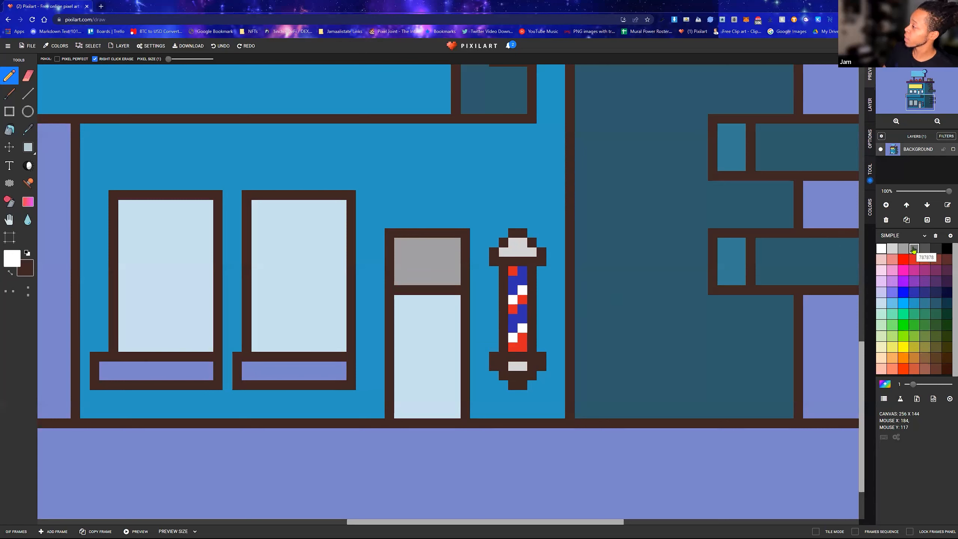
# Shade the lower row of the barber pole's top cap and the edges of its bottom cap with gray 787878
pyautogui.click(913, 249)
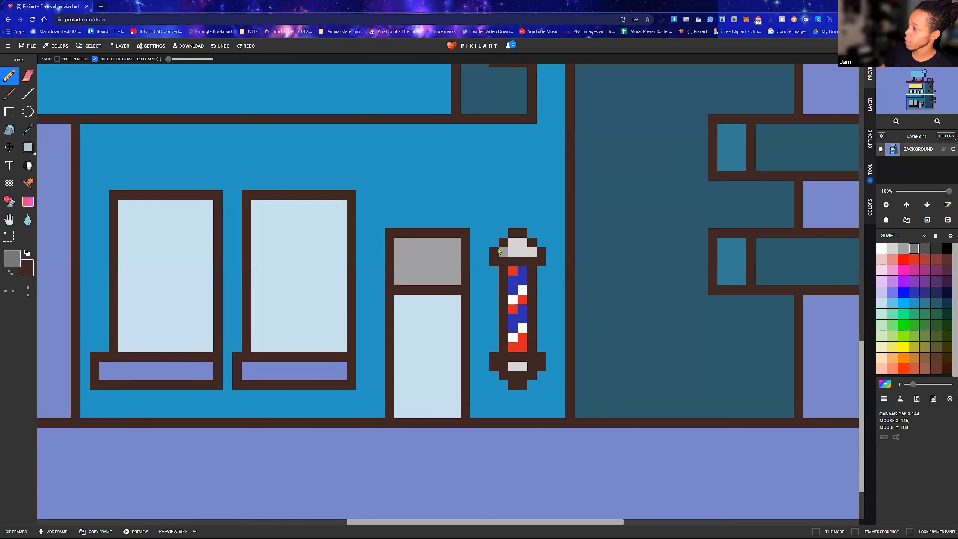
pyautogui.moveTo(504, 253); pyautogui.dragTo(534, 254)
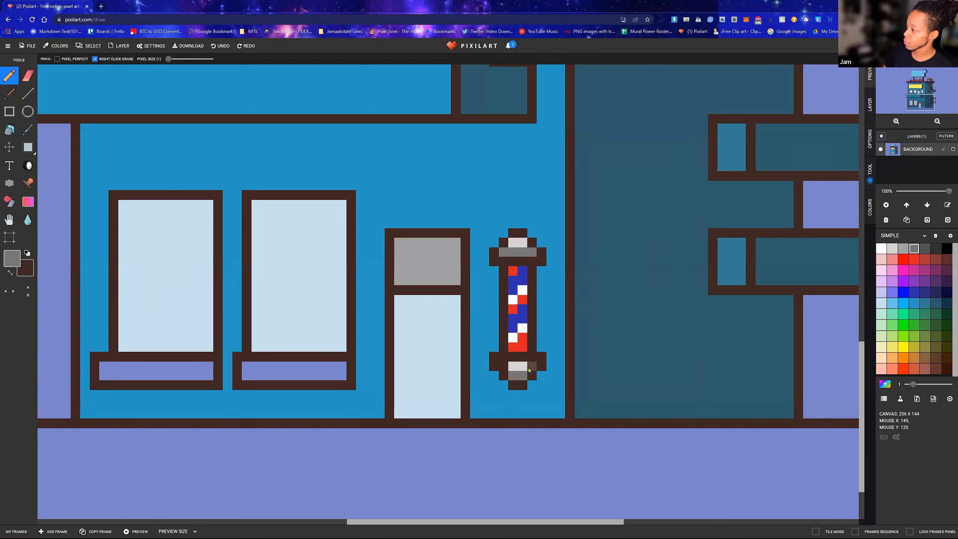
pyautogui.click(504, 367)
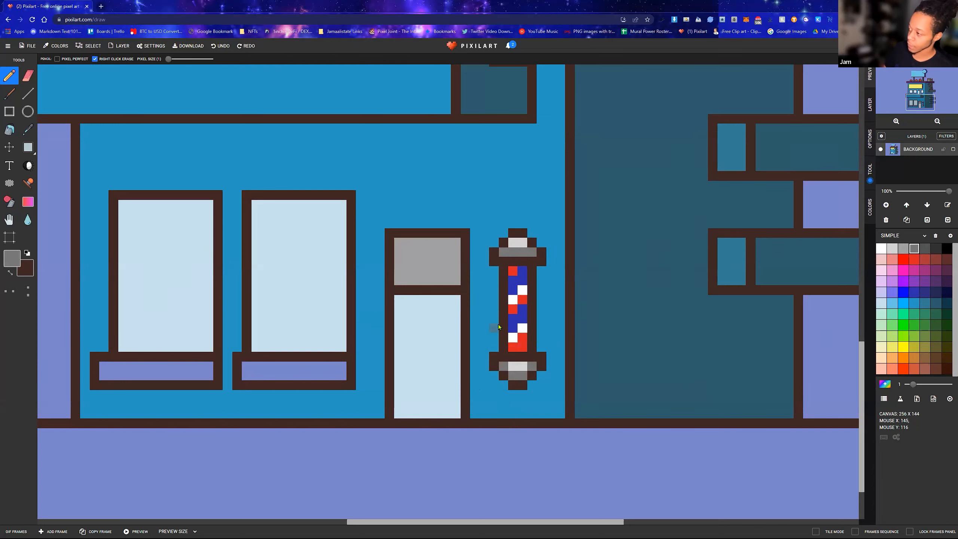
# Draw muted green plant strokes beside the leftmost red rooftop object and scatter green leaves over the dark vines on the side wall
pyautogui.scroll(-4, 498, 326)
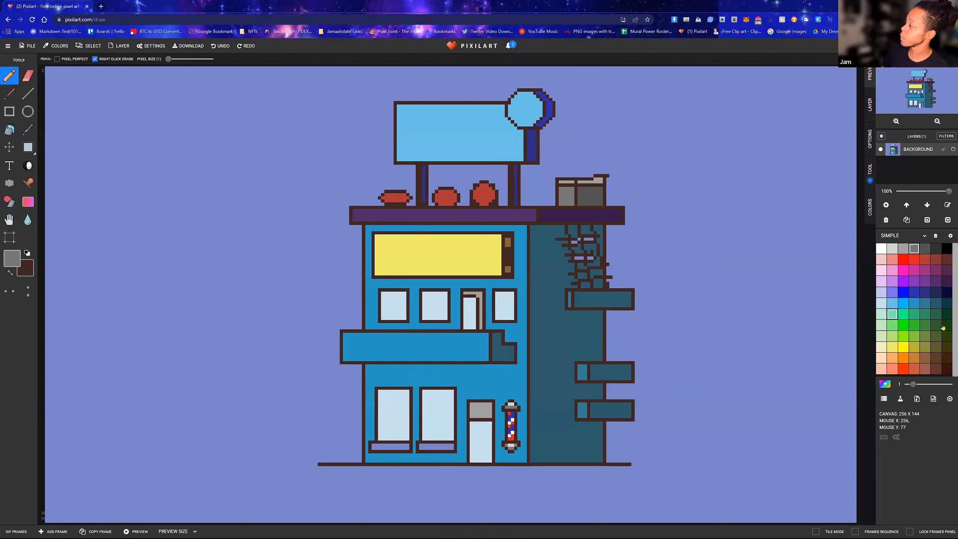
pyautogui.click(926, 325)
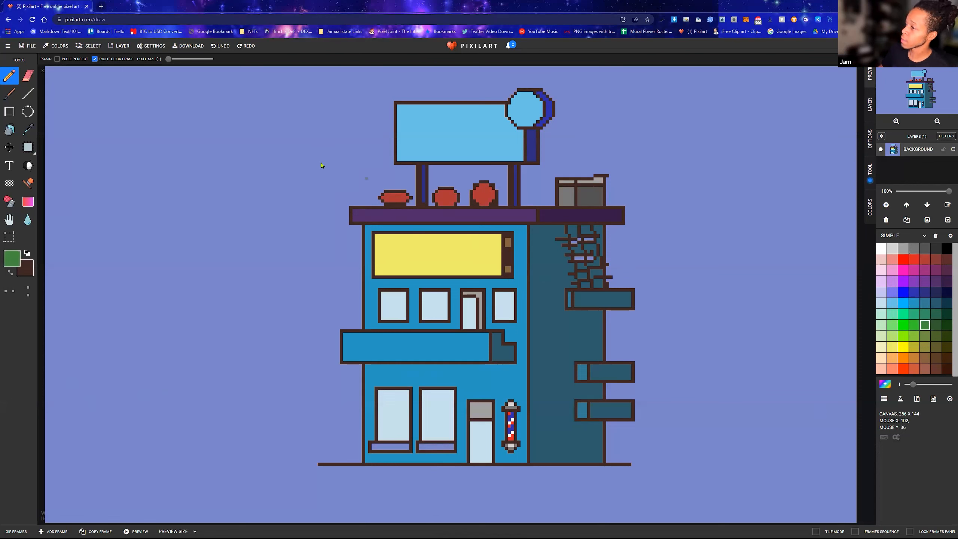
pyautogui.moveTo(331, 166); pyautogui.dragTo(377, 185)
pyautogui.moveTo(576, 248)
pyautogui.mouseDown()
pyautogui.moveTo(577, 280)
pyautogui.moveTo(592, 245)
pyautogui.moveTo(605, 282)
pyautogui.moveTo(590, 282)
pyautogui.moveTo(589, 235)
pyautogui.mouseUp()
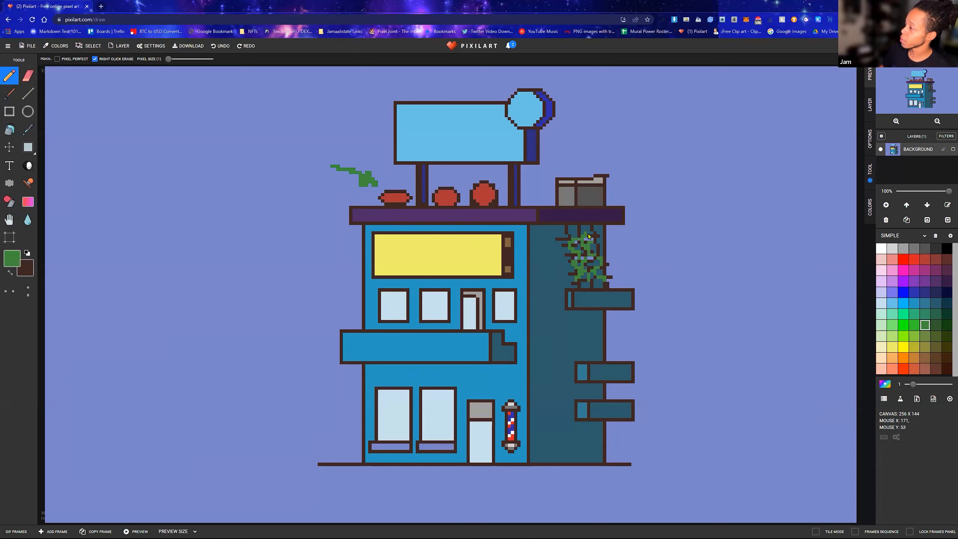
# Draw a small bird above the gray rooftop box with a dark gray body, lighter gray head and purple beak
pyautogui.click(936, 249)
pyautogui.moveTo(603, 160)
pyautogui.mouseDown()
pyautogui.moveTo(588, 167)
pyautogui.moveTo(604, 166)
pyautogui.mouseUp()
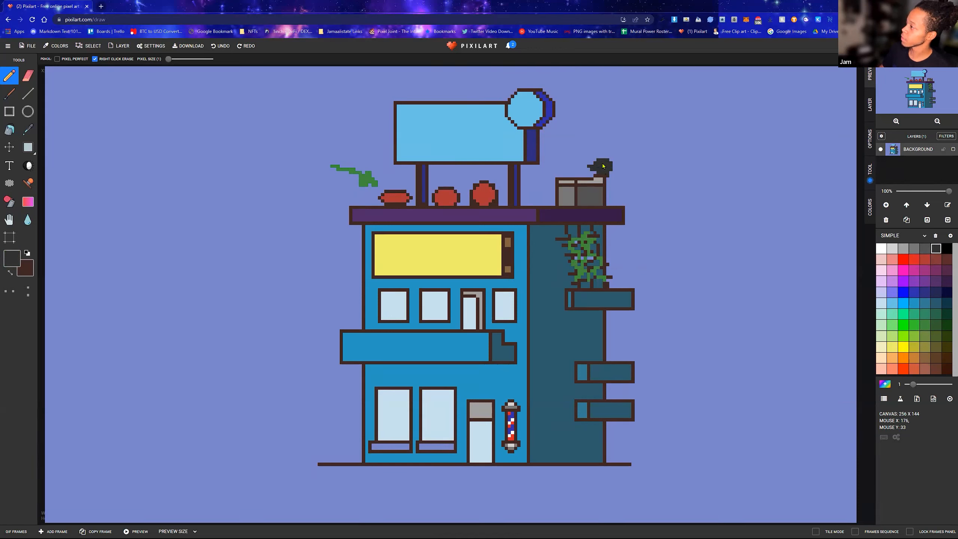
pyautogui.click(904, 248)
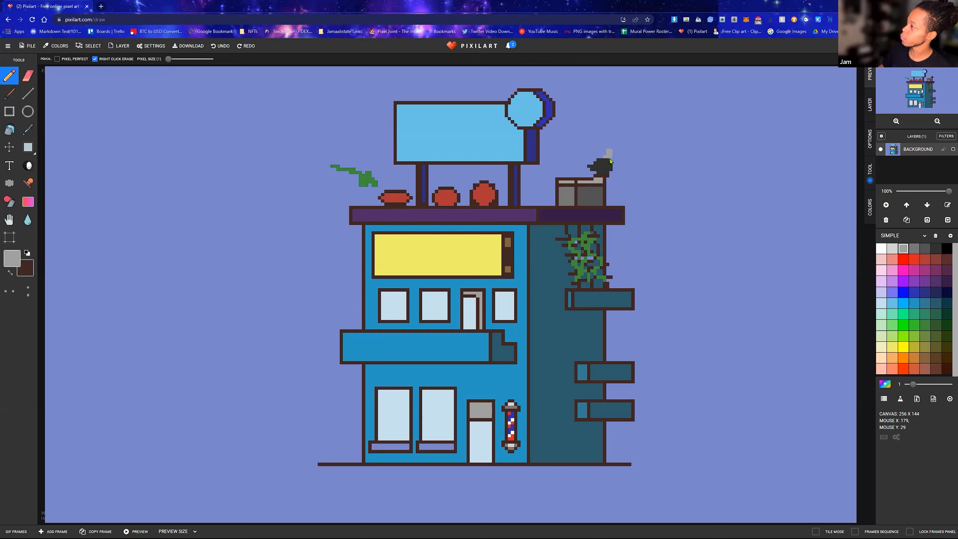
pyautogui.click(925, 281)
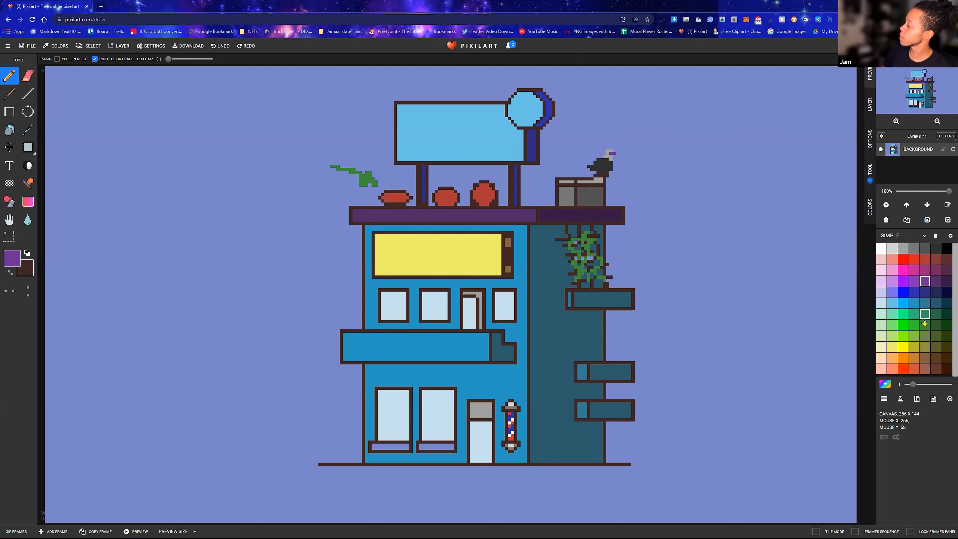
# Draw two filled dark gray squares side by side in the empty sky left of the billboard with the Rectangle tool
pyautogui.click(946, 250)
pyautogui.click(937, 250)
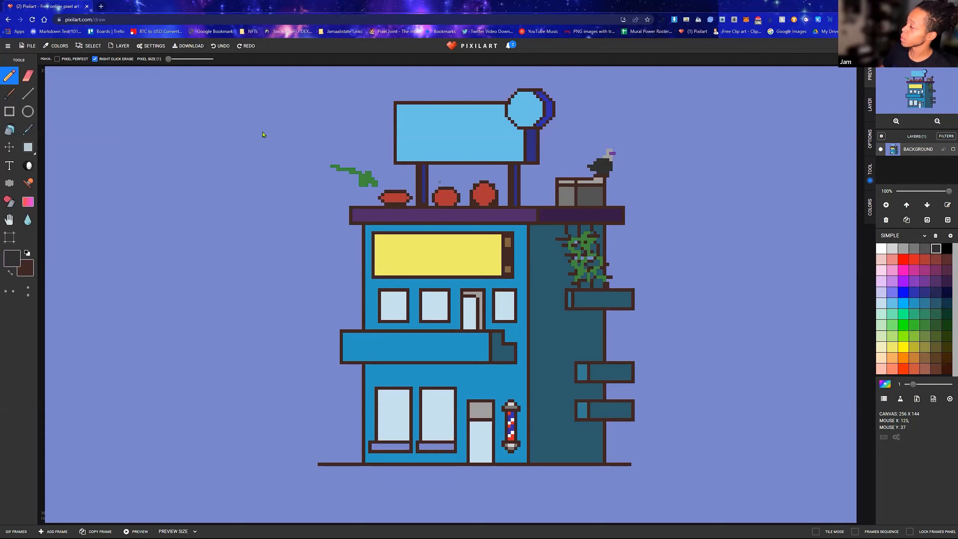
pyautogui.click(9, 111)
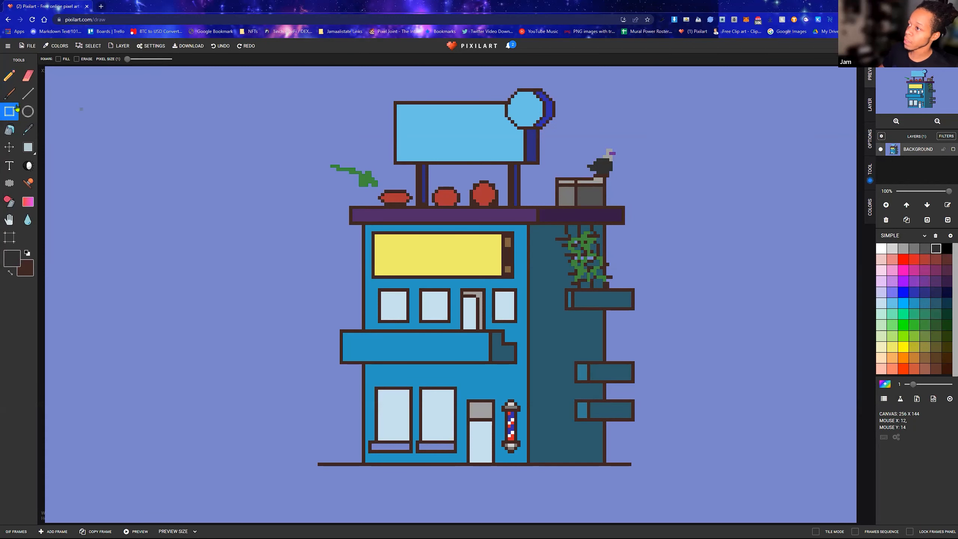
pyautogui.moveTo(126, 105); pyautogui.dragTo(174, 140)
pyautogui.hotkey('ctrl', 'z')
pyautogui.click(59, 59)
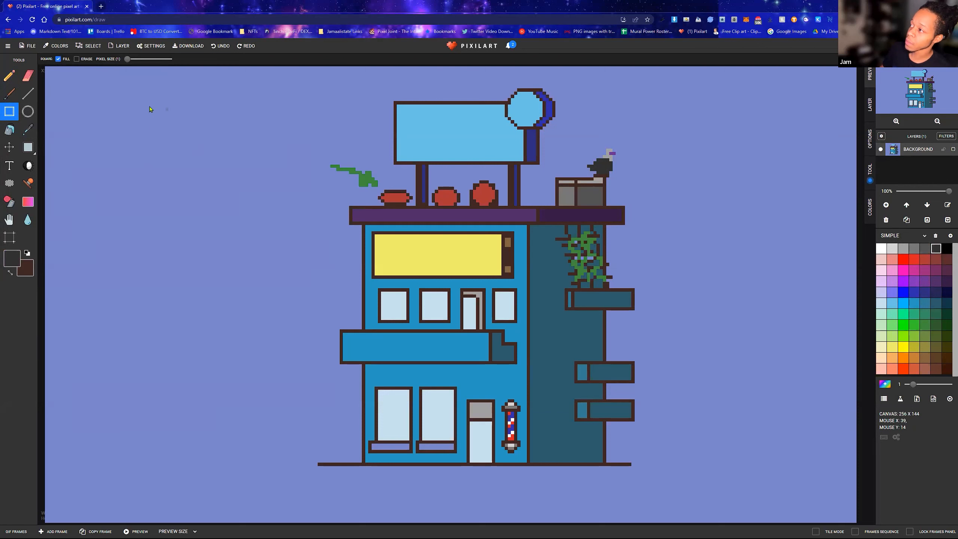
pyautogui.moveTo(143, 104); pyautogui.dragTo(203, 135)
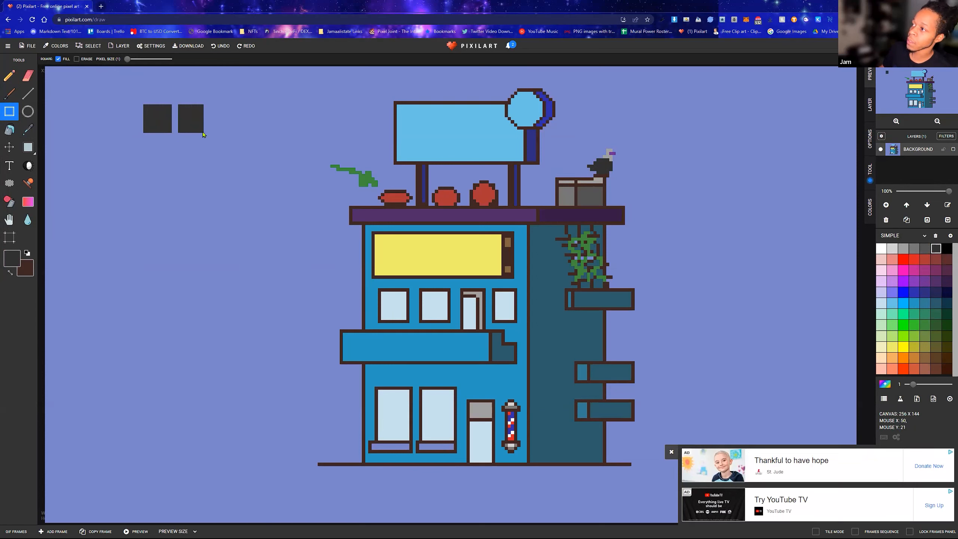
# Sample the sky colour and use it with the Pencil to carve a letter J's outline into the left dark gray square
pyautogui.click(9, 76)
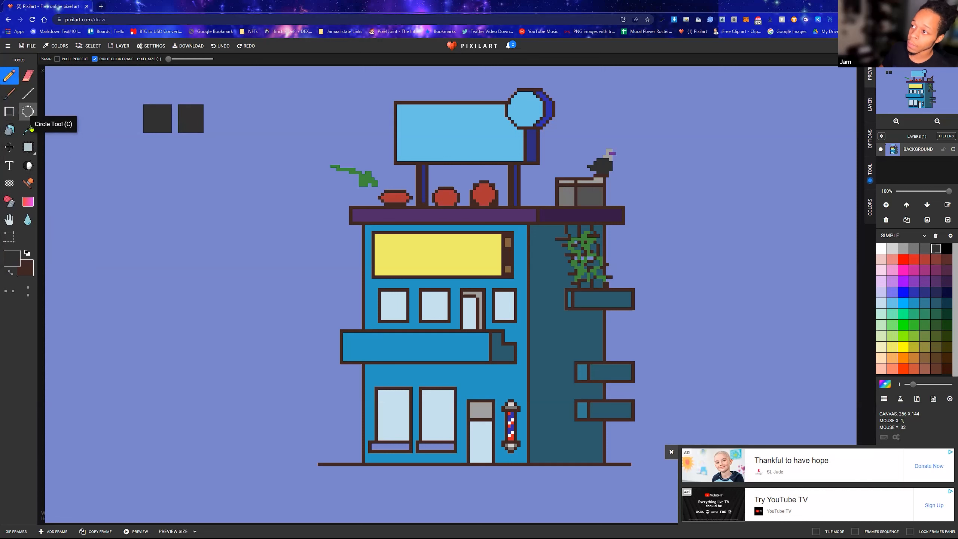
pyautogui.click(28, 129)
pyautogui.click(110, 155)
pyautogui.click(9, 75)
pyautogui.click(145, 122)
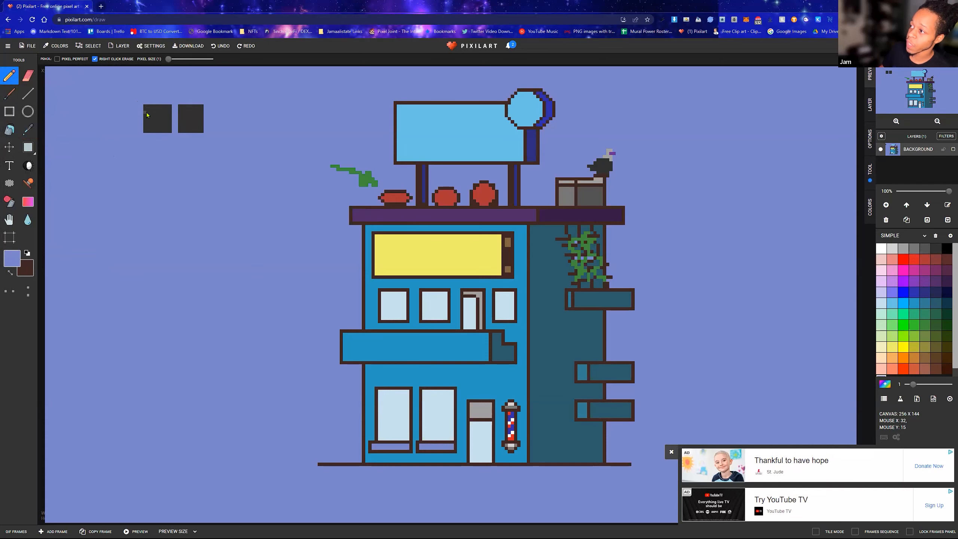
pyautogui.scroll(2, 146, 115)
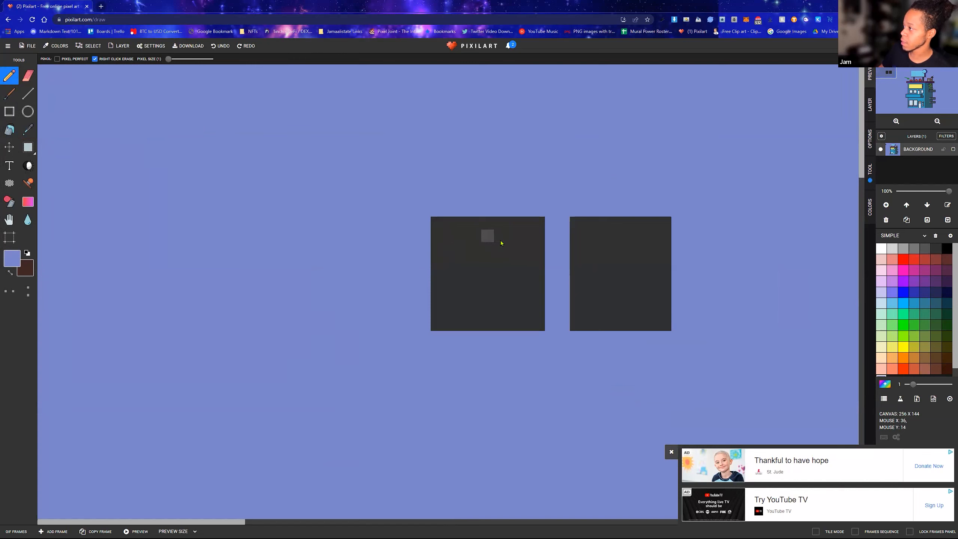
pyautogui.moveTo(501, 237)
pyautogui.mouseDown()
pyautogui.moveTo(490, 288)
pyautogui.moveTo(461, 287)
pyautogui.moveTo(460, 261)
pyautogui.moveTo(437, 274)
pyautogui.mouseUp()
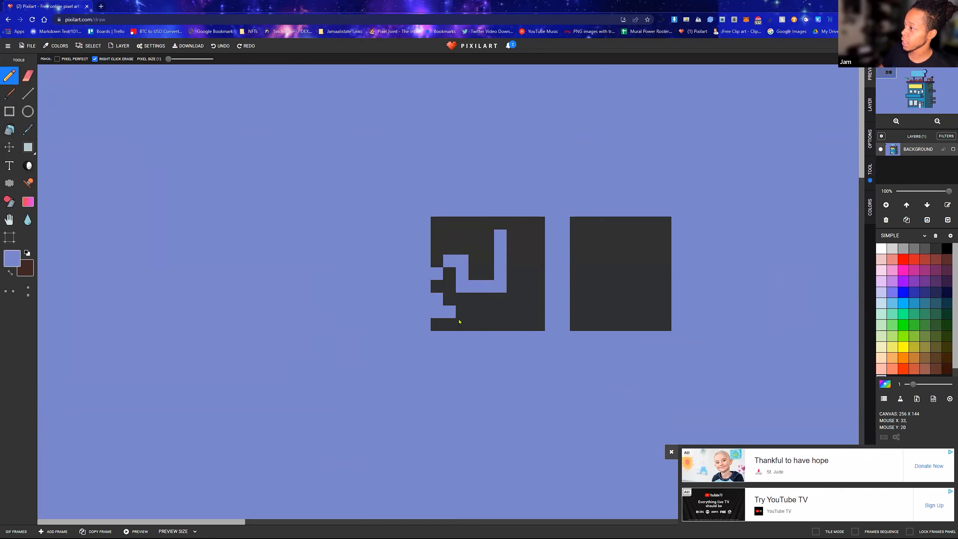
pyautogui.moveTo(524, 314)
pyautogui.mouseDown()
pyautogui.moveTo(538, 283)
pyautogui.moveTo(528, 226)
pyautogui.moveTo(536, 232)
pyautogui.moveTo(538, 224)
pyautogui.moveTo(506, 225)
pyautogui.mouseUp()
pyautogui.click(539, 223)
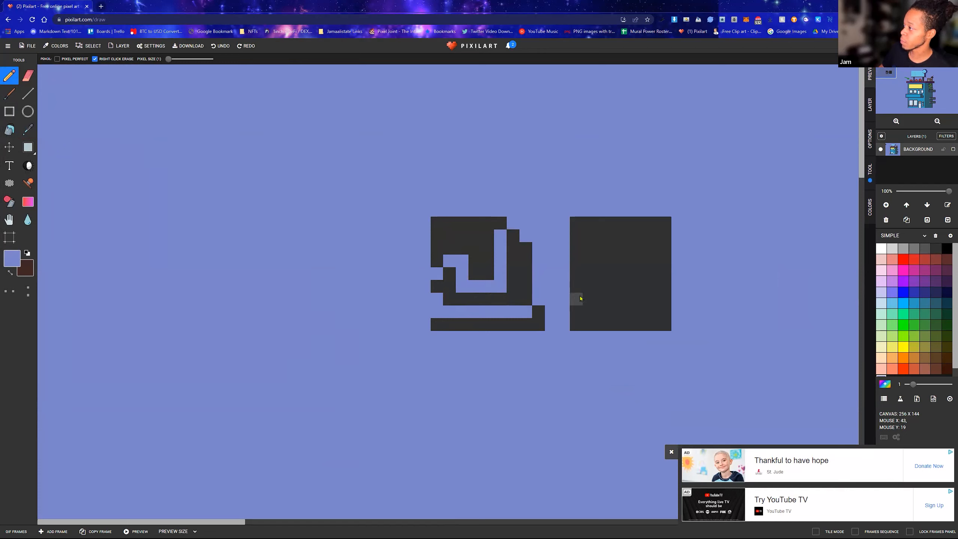
# Paint over the leftover dark gray pixels above and below the letter J with the sky colour
pyautogui.hotkey('ctrl', 'z')
pyautogui.click(439, 259)
pyautogui.moveTo(437, 249); pyautogui.dragTo(451, 243)
pyautogui.moveTo(474, 277)
pyautogui.mouseDown()
pyautogui.moveTo(494, 223)
pyautogui.moveTo(479, 237)
pyautogui.mouseUp()
pyautogui.hotkey('ctrl', 'z')
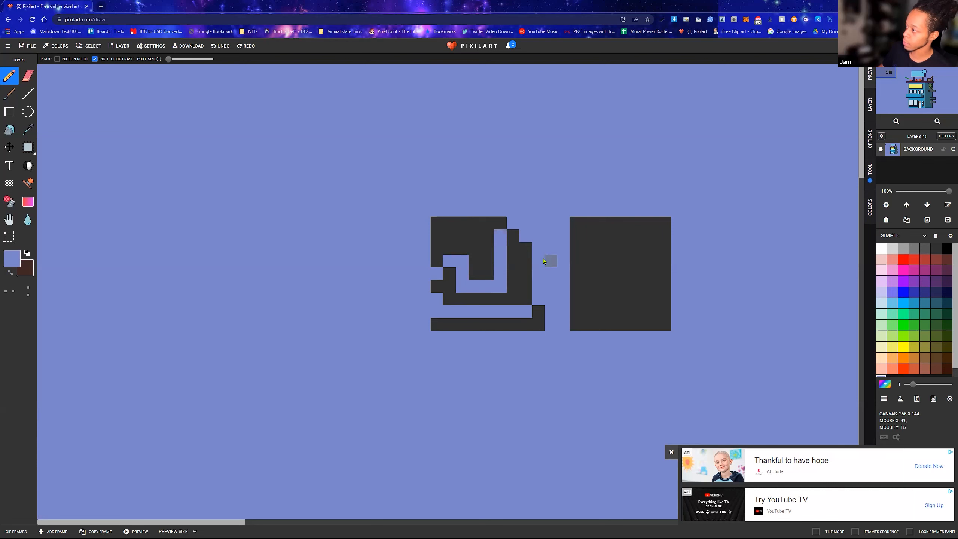
pyautogui.moveTo(488, 273)
pyautogui.mouseDown()
pyautogui.moveTo(500, 224)
pyautogui.moveTo(462, 236)
pyautogui.moveTo(437, 262)
pyautogui.moveTo(437, 235)
pyautogui.moveTo(426, 229)
pyautogui.moveTo(475, 223)
pyautogui.mouseUp()
pyautogui.moveTo(435, 325)
pyautogui.mouseDown()
pyautogui.moveTo(540, 317)
pyautogui.moveTo(474, 324)
pyautogui.mouseUp()
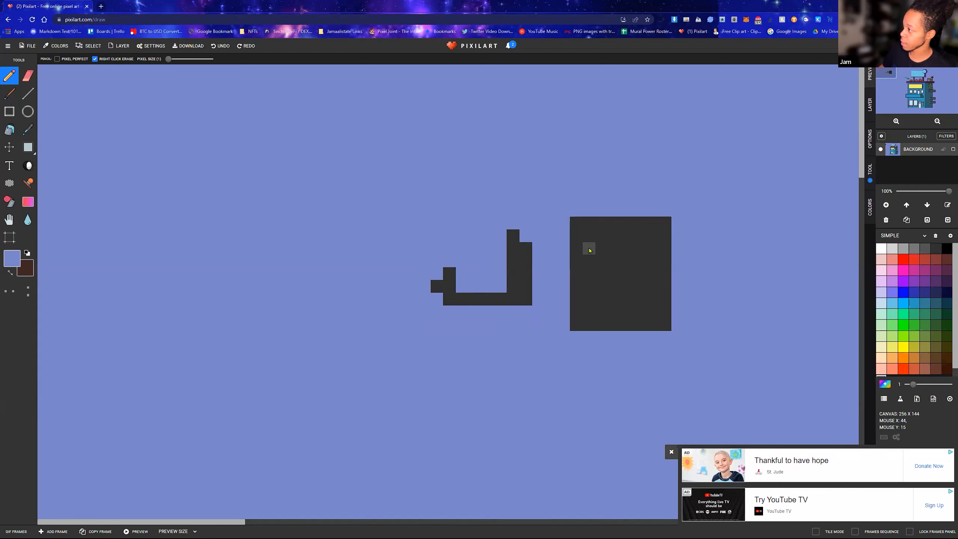
# Carve a blocky second letter from the right dark gray square and paint over its surrounding border with the sky colour
pyautogui.moveTo(590, 247); pyautogui.dragTo(587, 275)
pyautogui.moveTo(588, 299)
pyautogui.mouseDown()
pyautogui.moveTo(627, 289)
pyautogui.moveTo(658, 299)
pyautogui.moveTo(643, 297)
pyautogui.moveTo(660, 296)
pyautogui.moveTo(662, 243)
pyautogui.moveTo(658, 234)
pyautogui.moveTo(589, 236)
pyautogui.mouseUp()
pyautogui.click(614, 261)
pyautogui.click(628, 261)
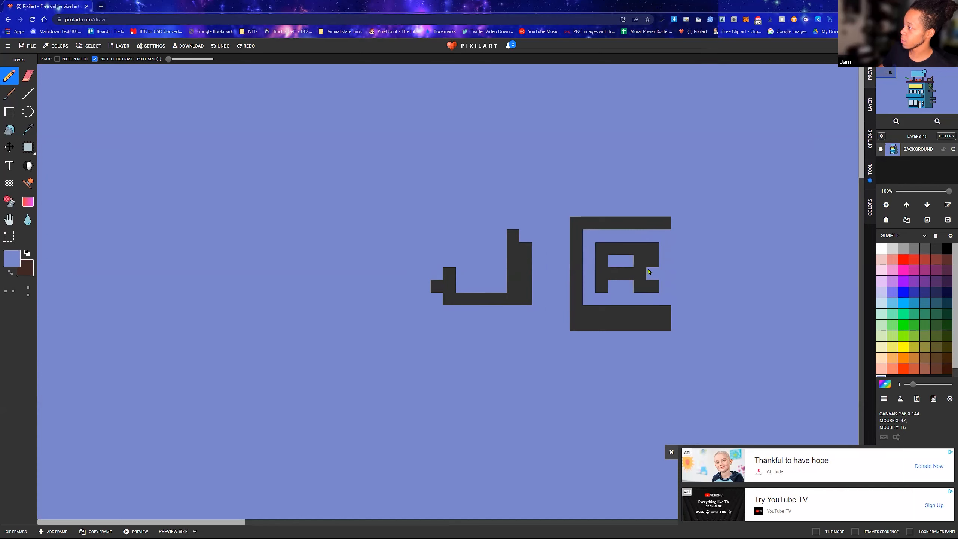
pyautogui.click(640, 261)
pyautogui.moveTo(648, 308)
pyautogui.mouseDown()
pyautogui.moveTo(576, 306)
pyautogui.moveTo(581, 218)
pyautogui.moveTo(655, 212)
pyautogui.moveTo(600, 222)
pyautogui.moveTo(672, 229)
pyautogui.mouseUp()
pyautogui.click(668, 224)
pyautogui.moveTo(657, 324); pyautogui.dragTo(574, 324)
pyautogui.click(666, 325)
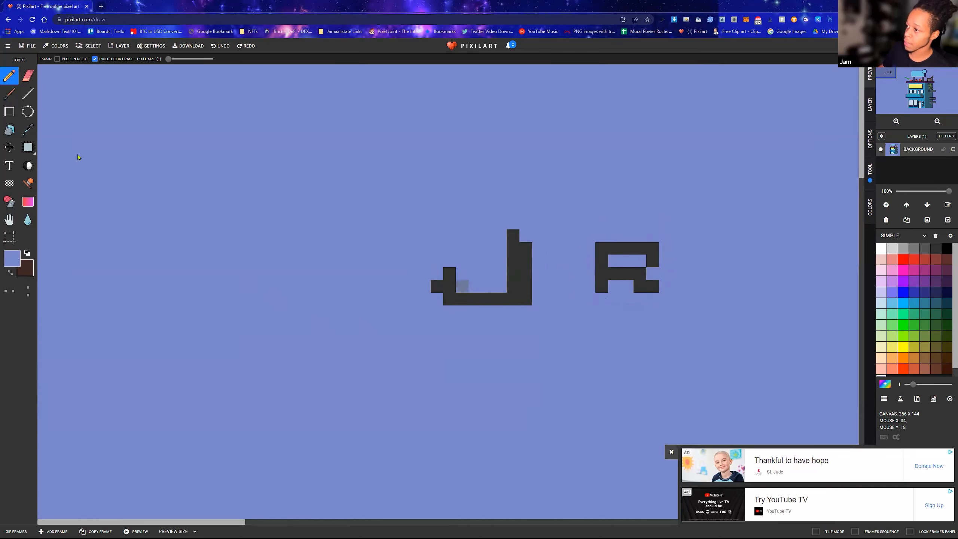
# Sample the letters' dark gray and extend both legs of the second letter by one pixel to shape an A
pyautogui.click(28, 129)
pyautogui.click(517, 288)
pyautogui.click(517, 289)
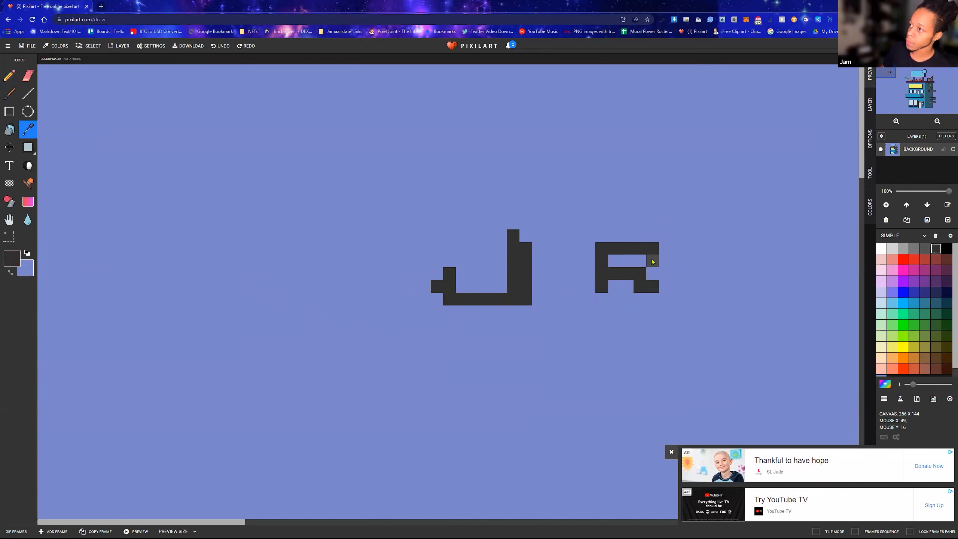
pyautogui.press('b')
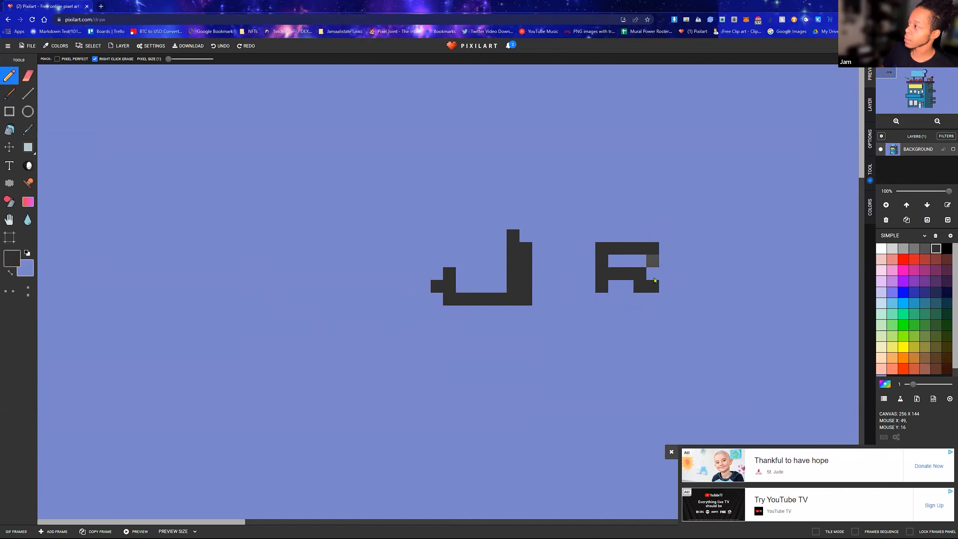
pyautogui.click(653, 300)
pyautogui.click(602, 299)
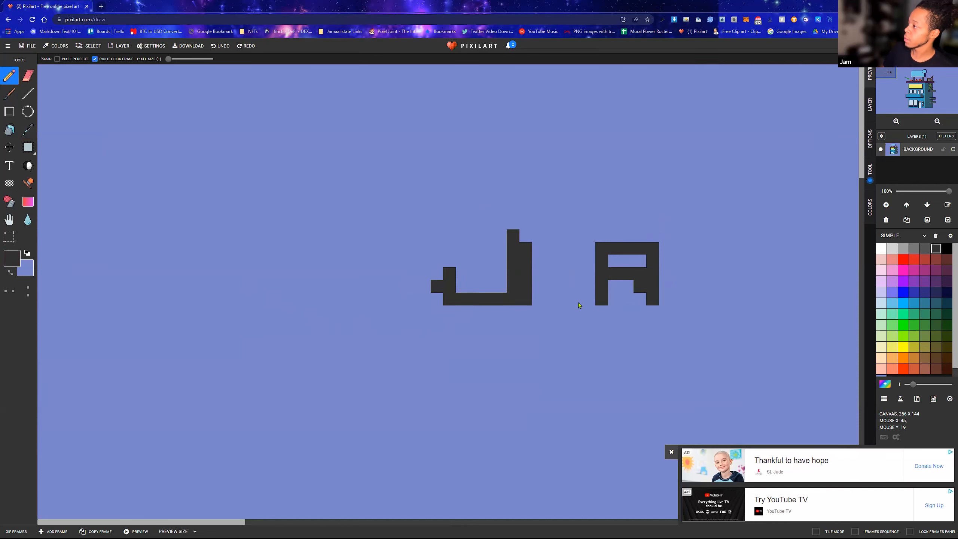
# Place the text JA in the blackletter-style font below the hand-drawn letters with the Text tool
pyautogui.scroll(-5, 652, 278)
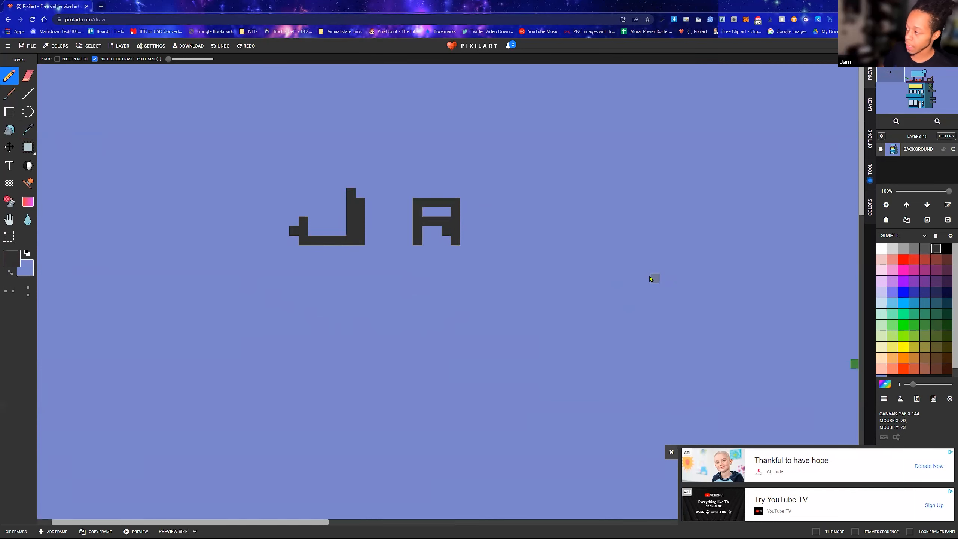
pyautogui.scroll(2, 349, 211)
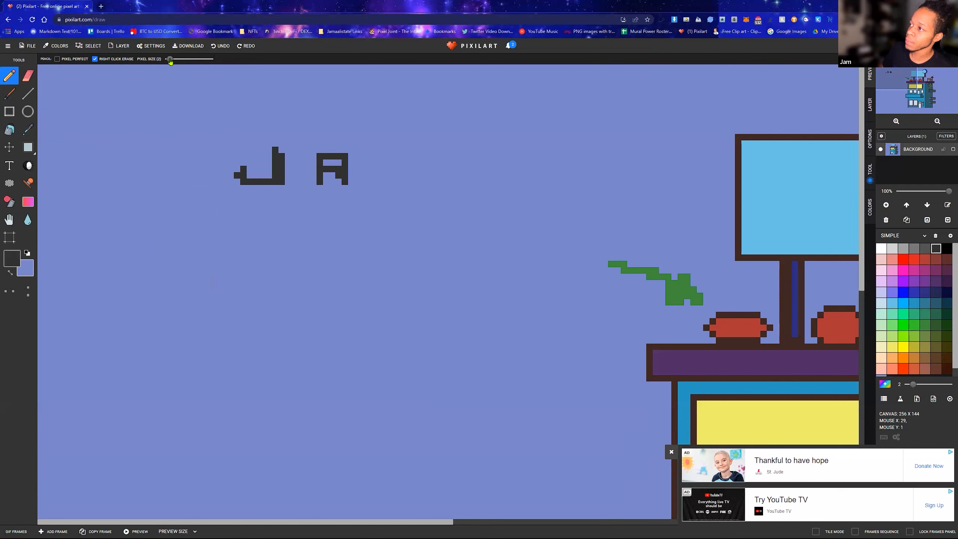
pyautogui.click(17, 167)
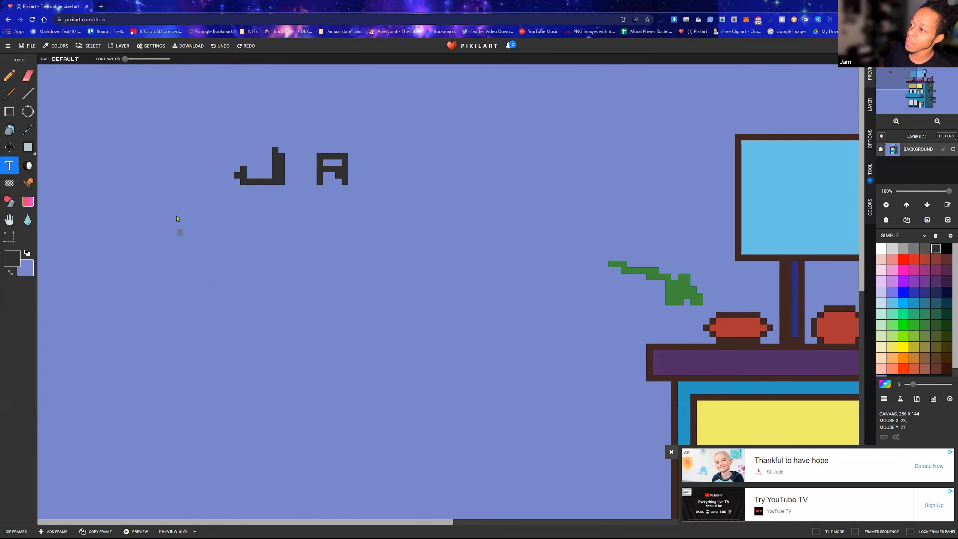
pyautogui.click(196, 245)
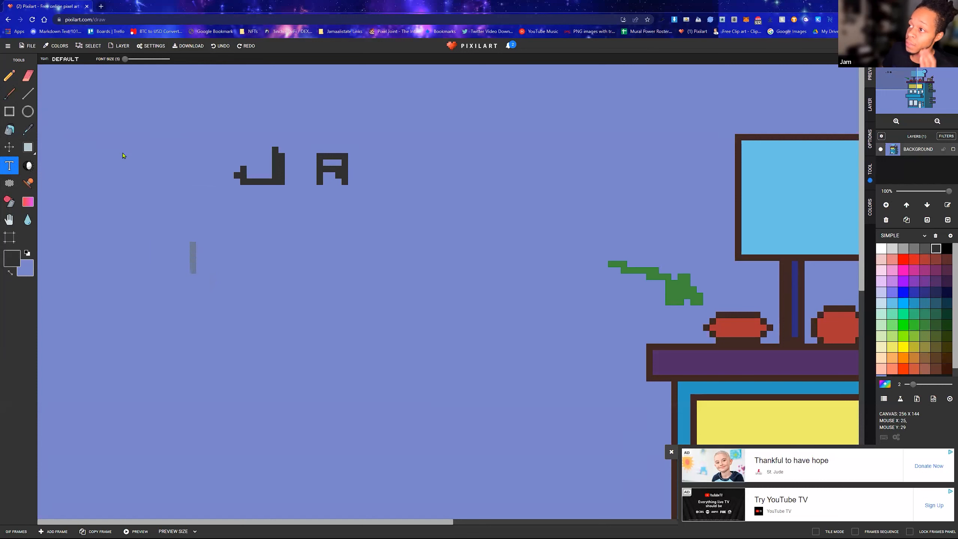
pyautogui.click(64, 60)
pyautogui.click(71, 105)
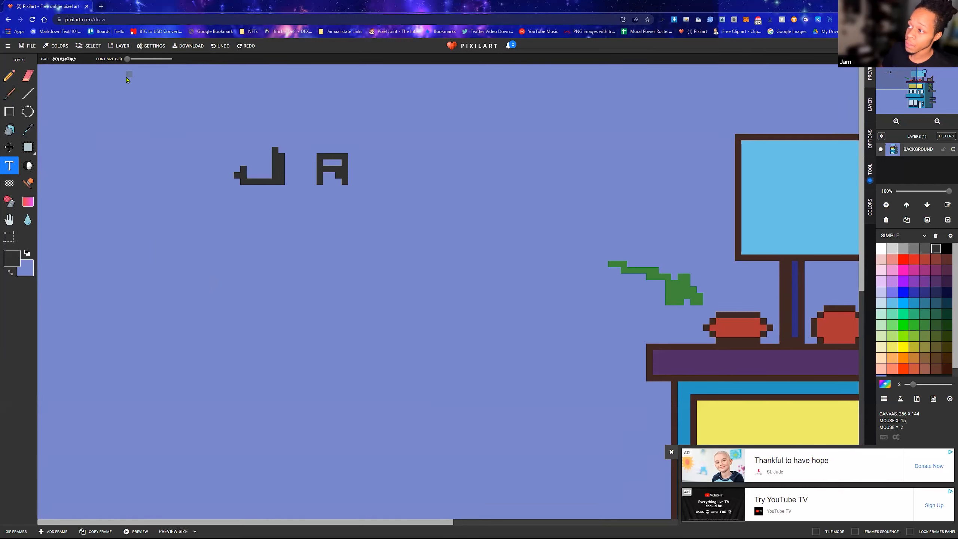
pyautogui.write('JA')
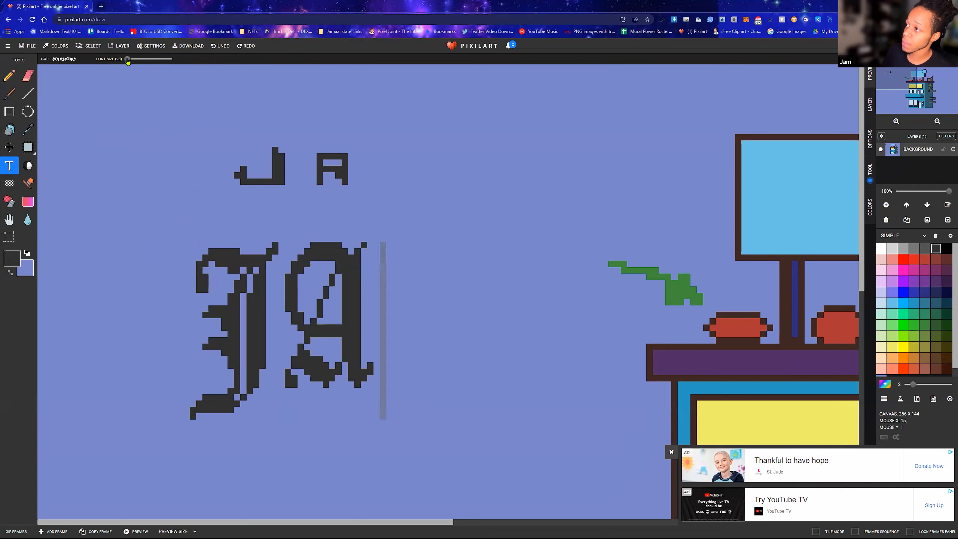
pyautogui.click(293, 228)
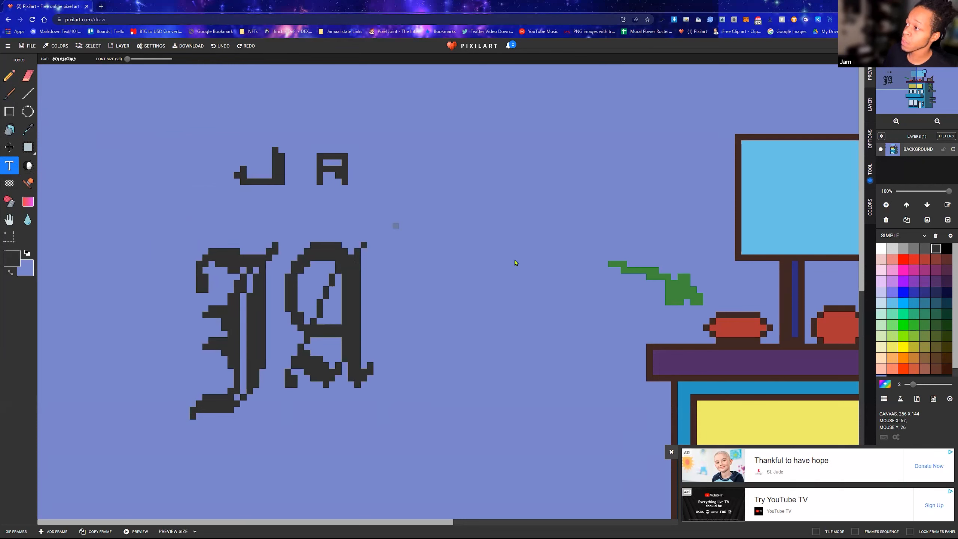
# Change the text font to a small blocky pixel style and place the letters JA beside the blackletter text
pyautogui.click(65, 59)
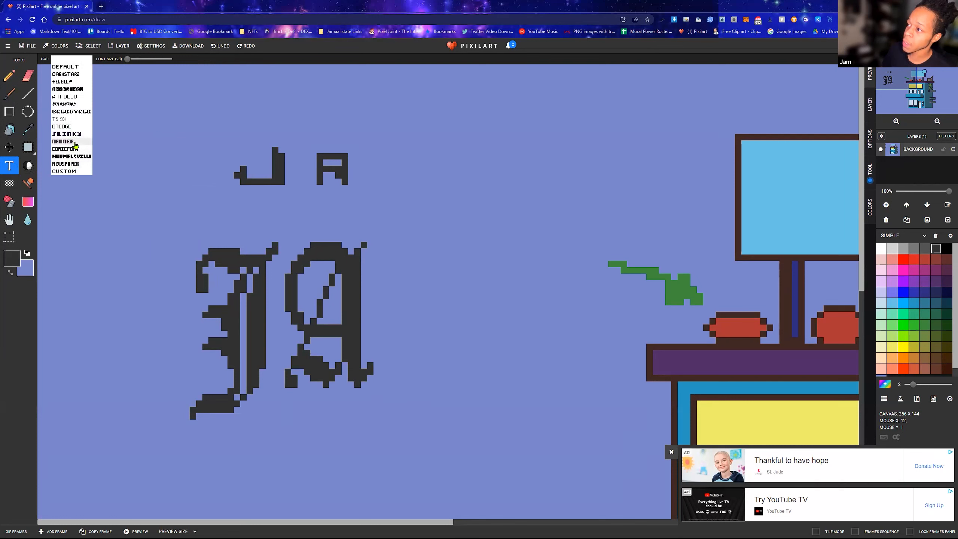
pyautogui.click(75, 145)
pyautogui.click(379, 242)
pyautogui.write('JA')
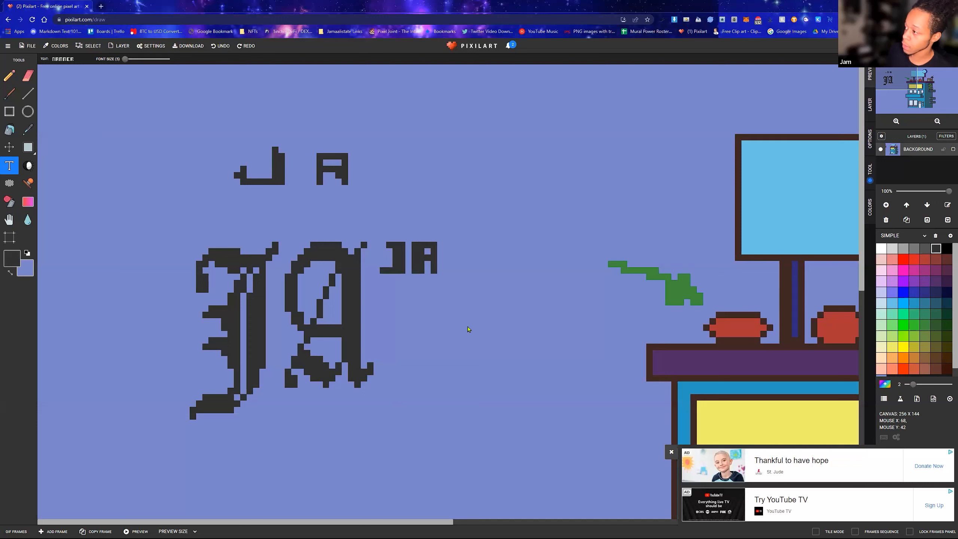
pyautogui.write('A')
pyautogui.press('BackSpace')
pyautogui.write('.')
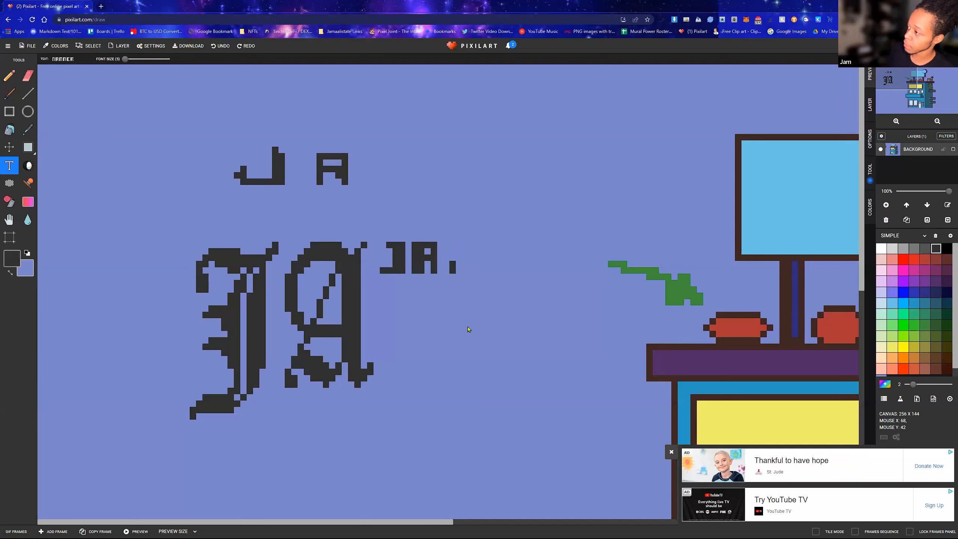
pyautogui.press('BackSpace')
pyautogui.write('M')
pyautogui.press('BackSpace')
pyautogui.write('M')
pyautogui.press('BackSpace')
pyautogui.write('M')
pyautogui.press('BackSpace')
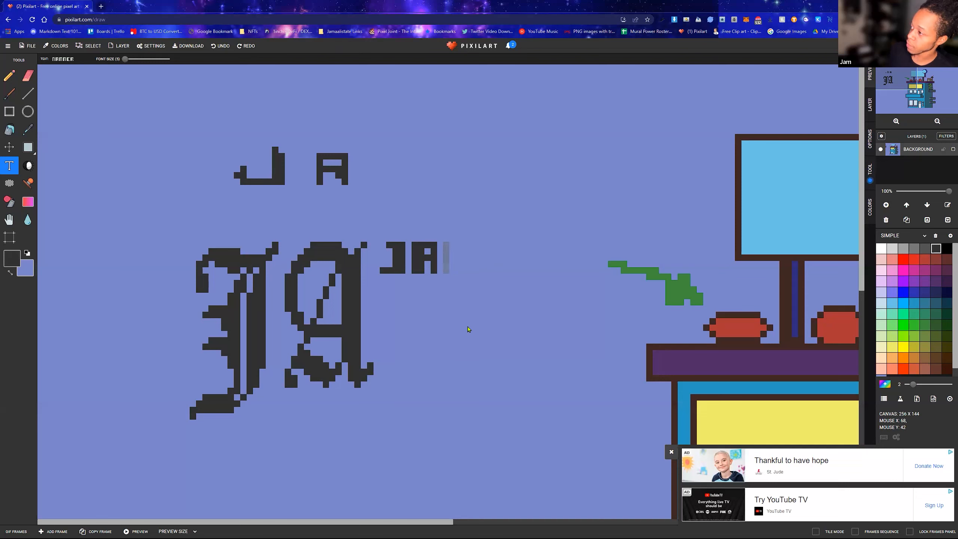
pyautogui.write('MA')
pyautogui.press('BackSpace')
pyautogui.press('BackSpace')
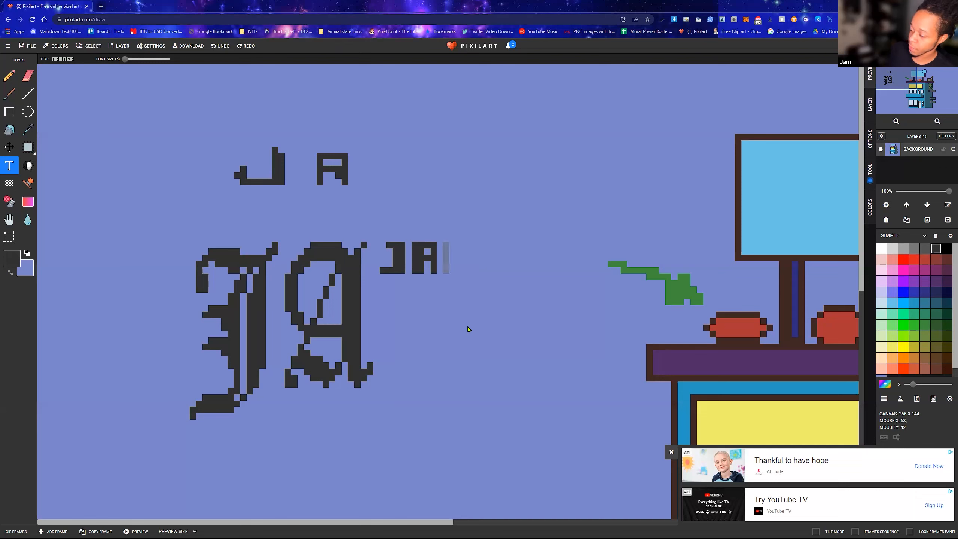
# Extend the small block-font text into the artist's first name
pyautogui.write('MAALI')
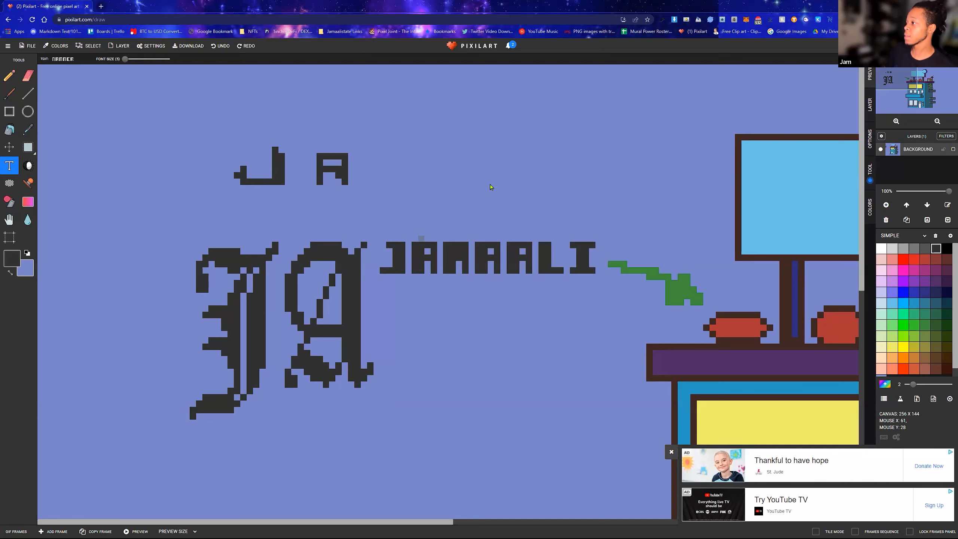
# Hand-letter BRA in dark gray below the blackletter sample with the Pencil at pixel size 2
pyautogui.scroll(-1, 448, 255)
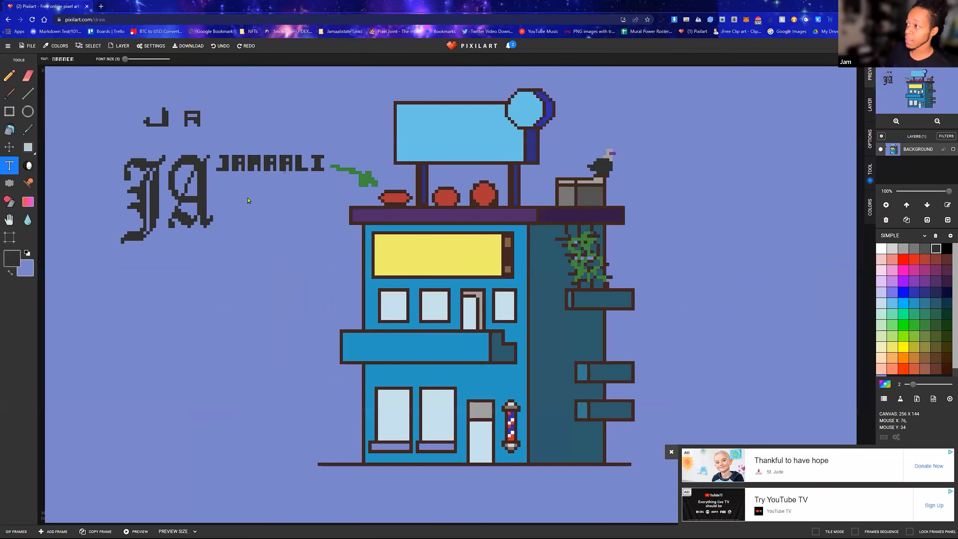
pyautogui.click(9, 76)
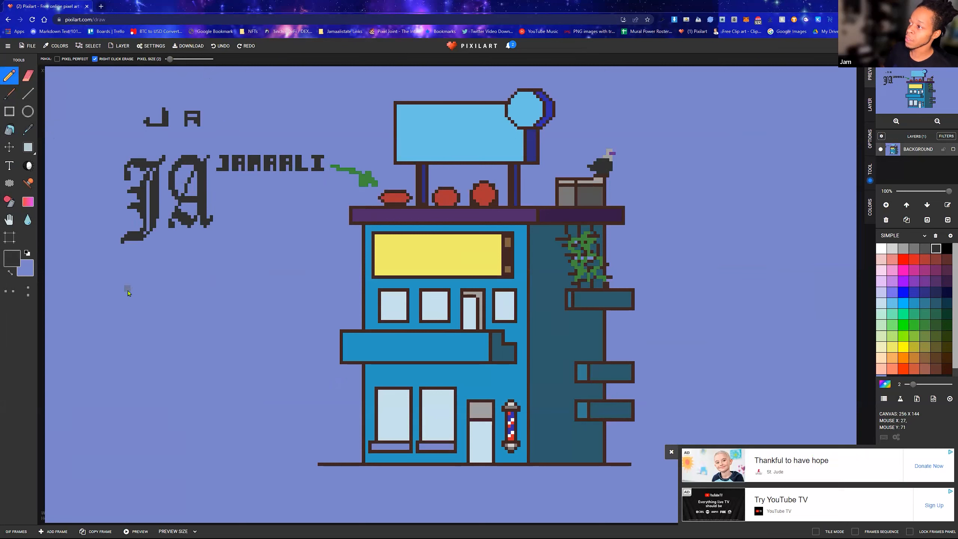
pyautogui.moveTo(153, 274)
pyautogui.mouseDown()
pyautogui.moveTo(149, 295)
pyautogui.moveTo(166, 295)
pyautogui.moveTo(154, 315)
pyautogui.moveTo(134, 318)
pyautogui.moveTo(173, 289)
pyautogui.moveTo(178, 314)
pyautogui.moveTo(176, 283)
pyautogui.moveTo(193, 283)
pyautogui.moveTo(179, 301)
pyautogui.moveTo(216, 322)
pyautogui.mouseUp()
pyautogui.moveTo(207, 269)
pyautogui.mouseDown()
pyautogui.moveTo(211, 302)
pyautogui.moveTo(237, 295)
pyautogui.moveTo(237, 304)
pyautogui.moveTo(213, 284)
pyautogui.mouseUp()
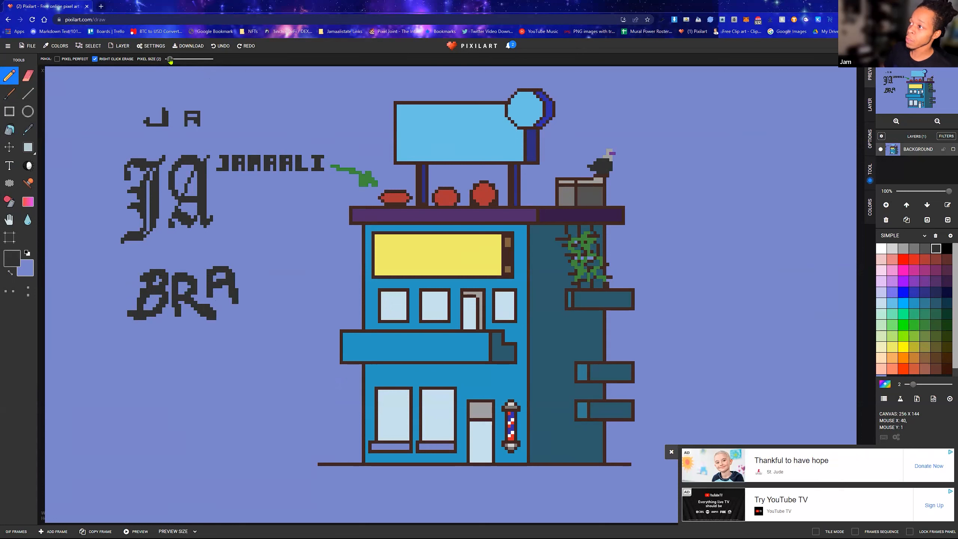
pyautogui.moveTo(244, 229)
pyautogui.mouseDown()
pyautogui.moveTo(248, 252)
pyautogui.moveTo(246, 222)
pyautogui.moveTo(263, 237)
pyautogui.moveTo(251, 243)
pyautogui.moveTo(292, 259)
pyautogui.moveTo(287, 247)
pyautogui.moveTo(283, 259)
pyautogui.moveTo(299, 269)
pyautogui.moveTo(308, 241)
pyautogui.moveTo(297, 221)
pyautogui.mouseUp()
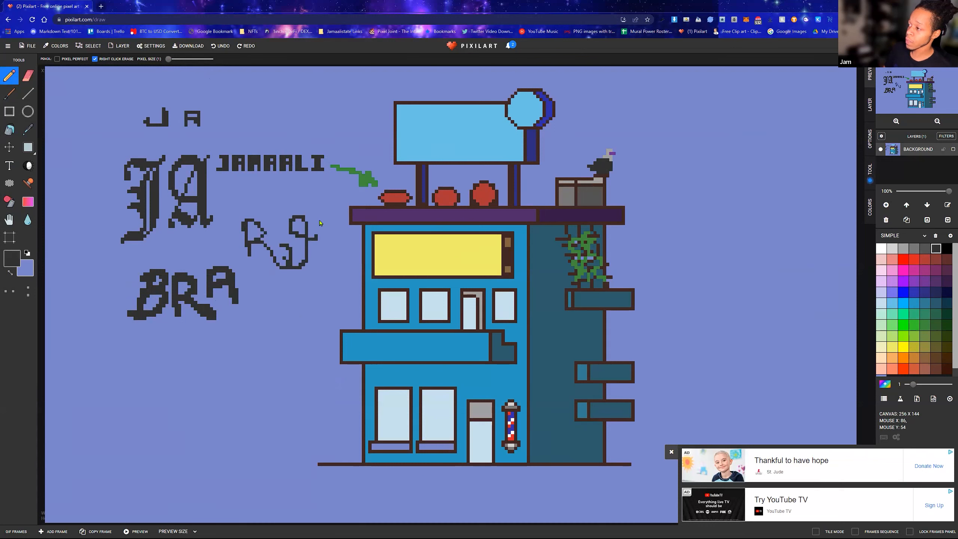
pyautogui.hotkey('ctrl', 'z')
pyautogui.hotkey('ctrl', 'z')
pyautogui.hotkey('ctrl', 'z')
pyautogui.hotkey('ctrl', 'z')
pyautogui.hotkey('ctrl', 'z')
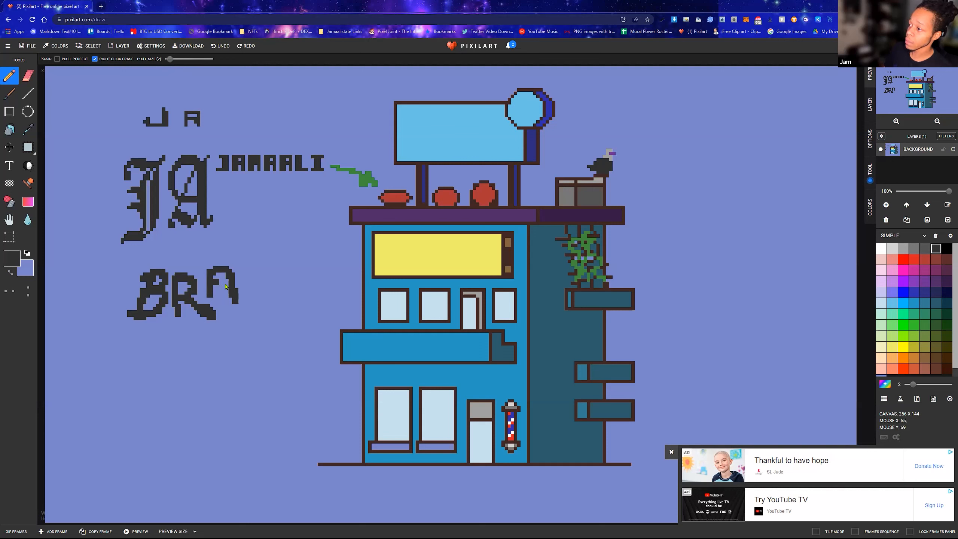
# Add the hand-drawn letters I and D after BRA to complete the word BRAID
pyautogui.click(246, 279)
pyautogui.moveTo(246, 274); pyautogui.dragTo(277, 273)
pyautogui.moveTo(261, 271)
pyautogui.mouseDown()
pyautogui.moveTo(260, 307)
pyautogui.moveTo(247, 308)
pyautogui.moveTo(271, 308)
pyautogui.mouseUp()
pyautogui.moveTo(286, 275)
pyautogui.mouseDown()
pyautogui.moveTo(296, 313)
pyautogui.moveTo(304, 300)
pyautogui.moveTo(296, 269)
pyautogui.mouseUp()
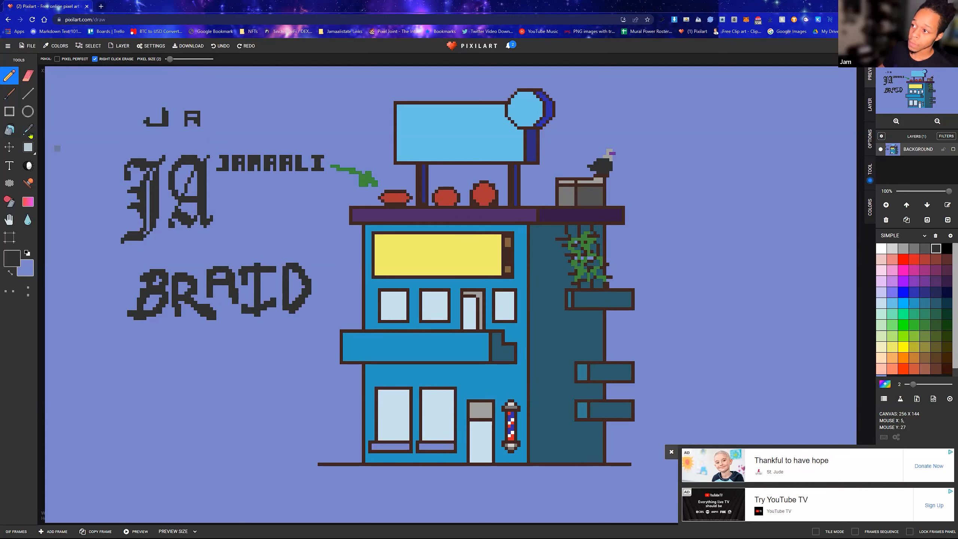
# Select the BRAID lettering, duplicate it and place the copy directly below the original
pyautogui.click(28, 147)
pyautogui.moveTo(140, 259); pyautogui.dragTo(318, 336)
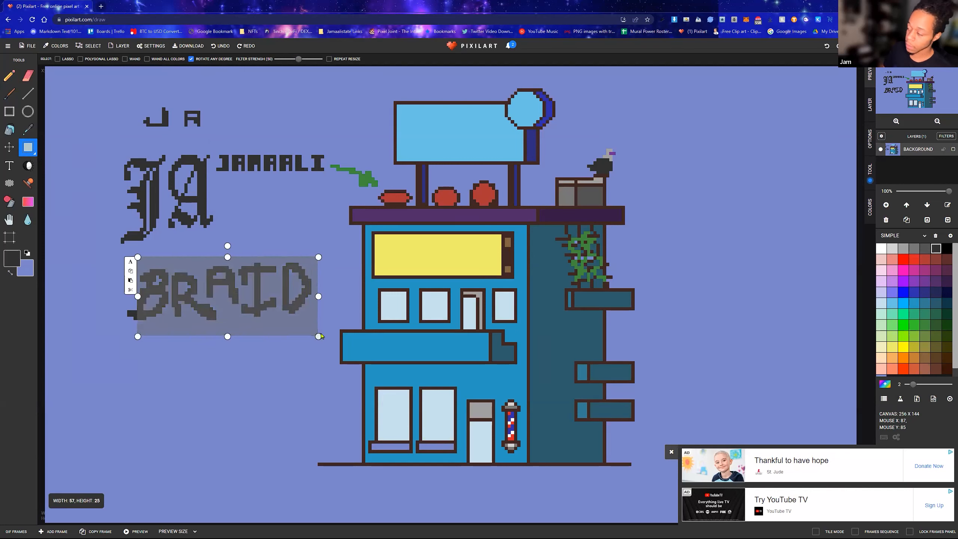
pyautogui.click(248, 294)
pyautogui.hotkey('ctrl', 'v')
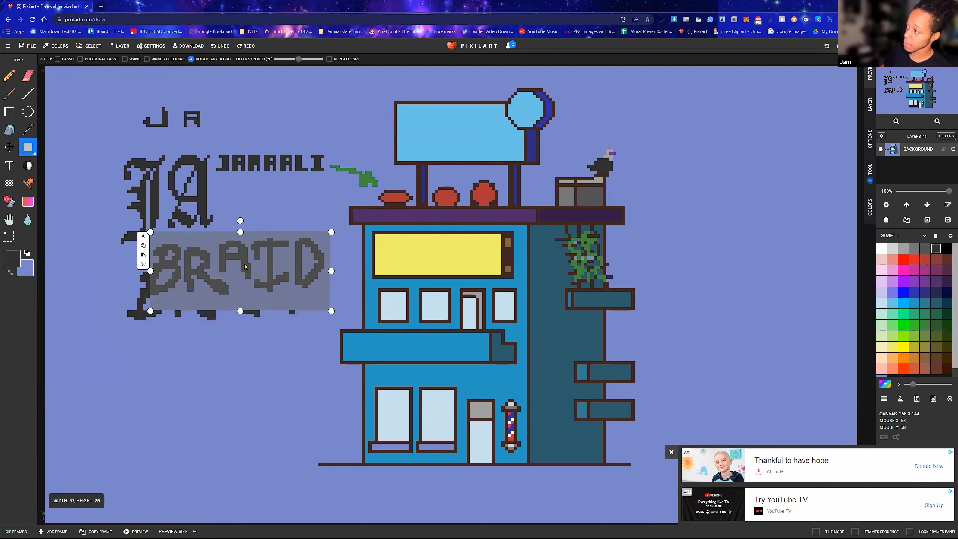
pyautogui.moveTo(258, 257); pyautogui.dragTo(220, 361)
pyautogui.press('Return')
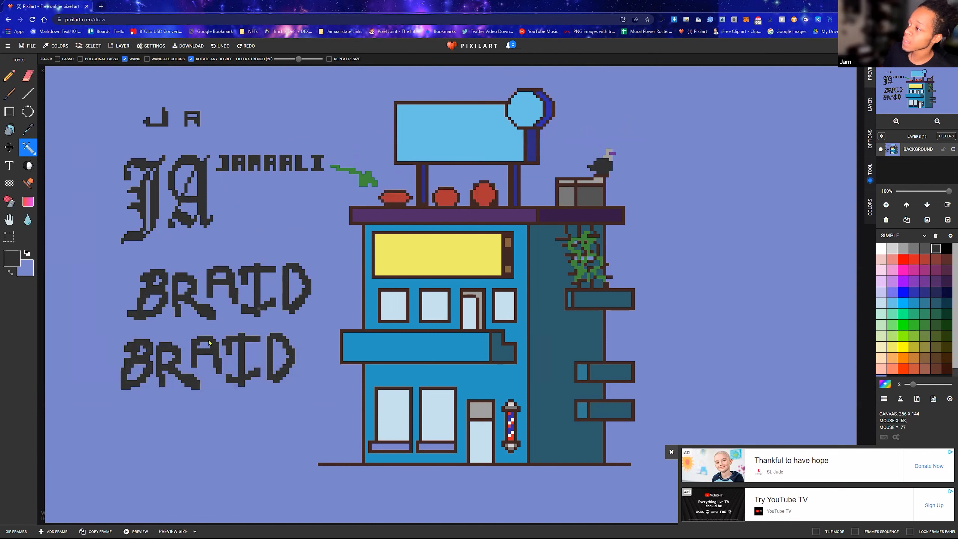
pyautogui.click(175, 358)
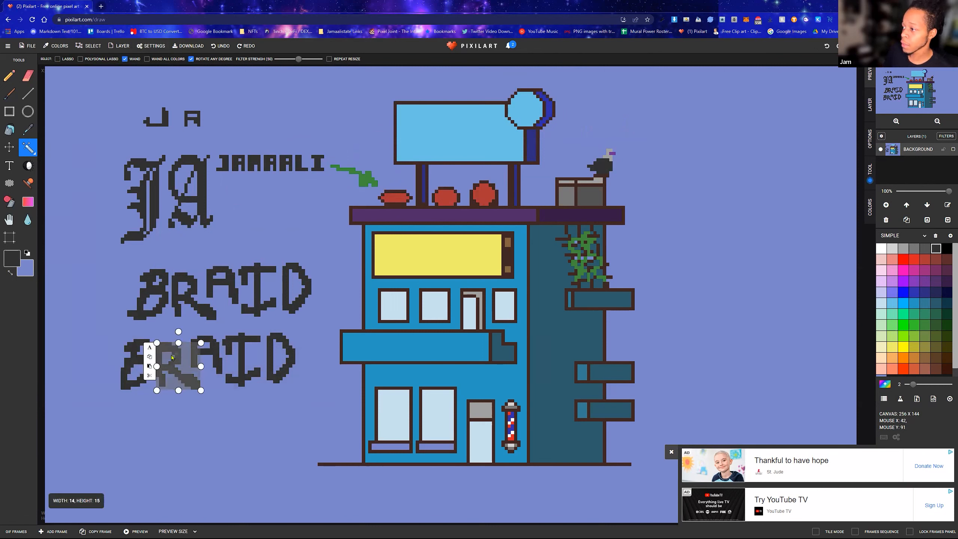
pyautogui.click(131, 348)
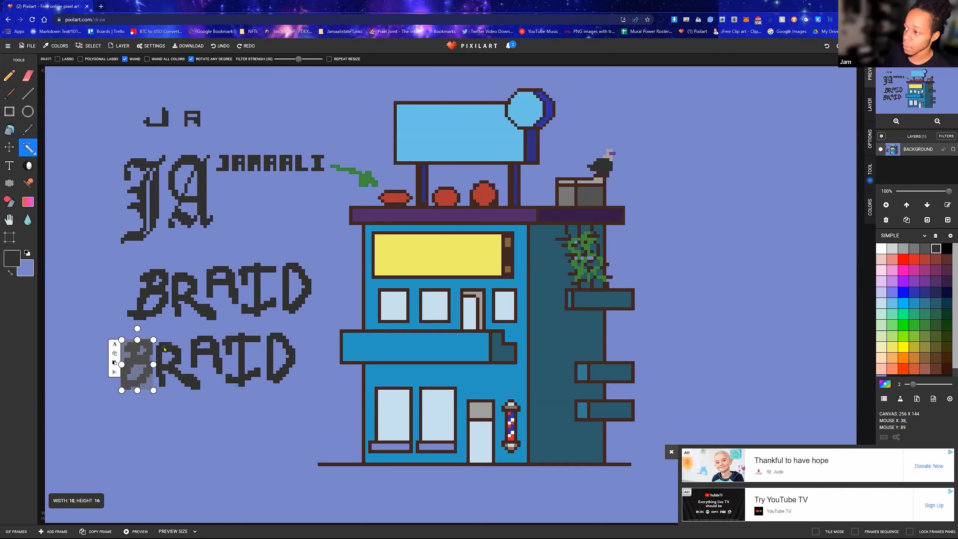
pyautogui.click(167, 351)
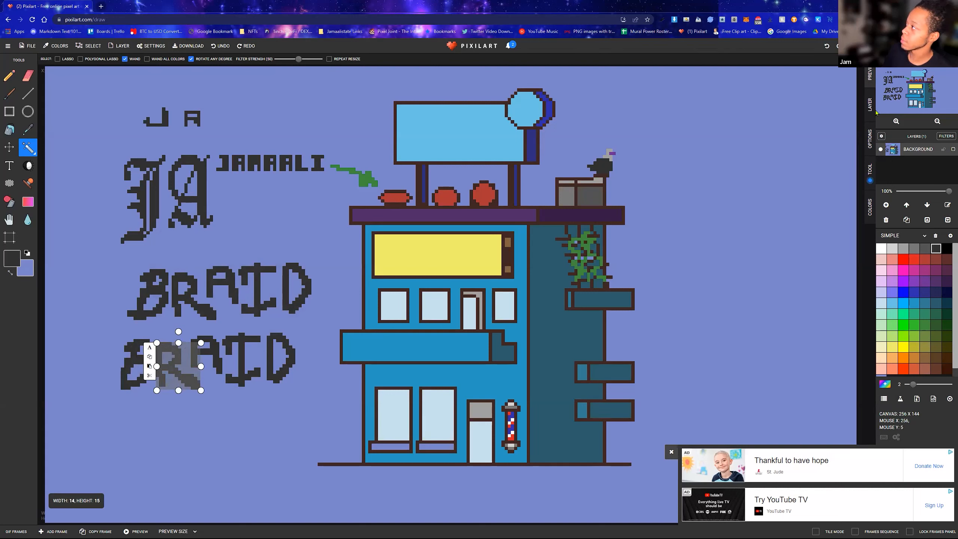
pyautogui.click(870, 173)
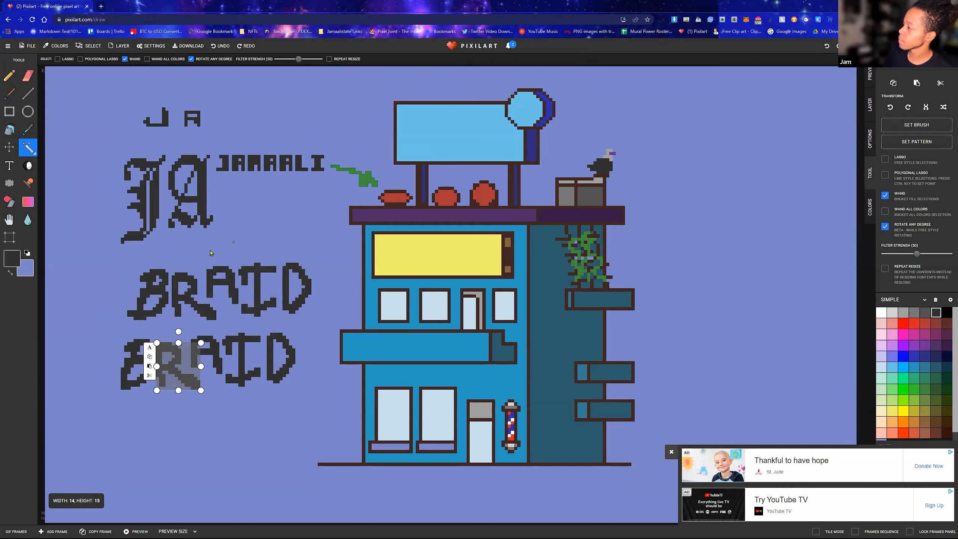
pyautogui.click(170, 304)
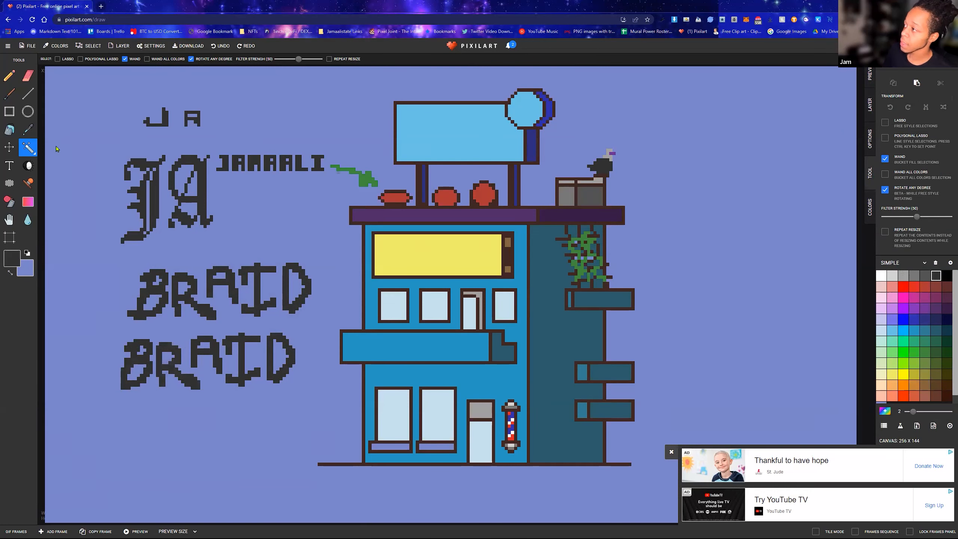
# Hand-letter Bre's in dark gray across the light blue rooftop billboard with the Pencil at pixel size 2
pyautogui.click(9, 75)
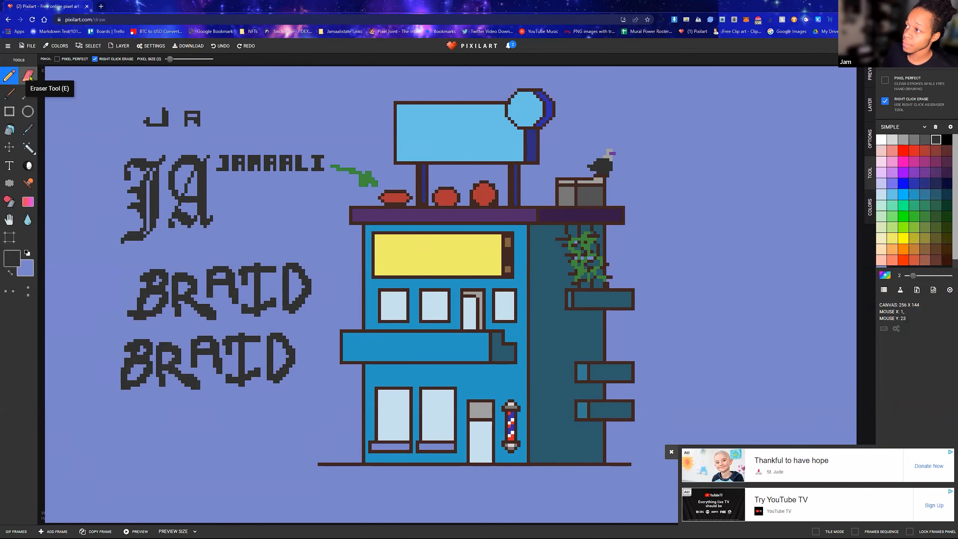
pyautogui.moveTo(413, 125)
pyautogui.mouseDown()
pyautogui.moveTo(422, 140)
pyautogui.moveTo(430, 132)
pyautogui.moveTo(419, 155)
pyautogui.moveTo(447, 134)
pyautogui.moveTo(449, 152)
pyautogui.moveTo(463, 130)
pyautogui.moveTo(483, 141)
pyautogui.moveTo(469, 136)
pyautogui.mouseUp()
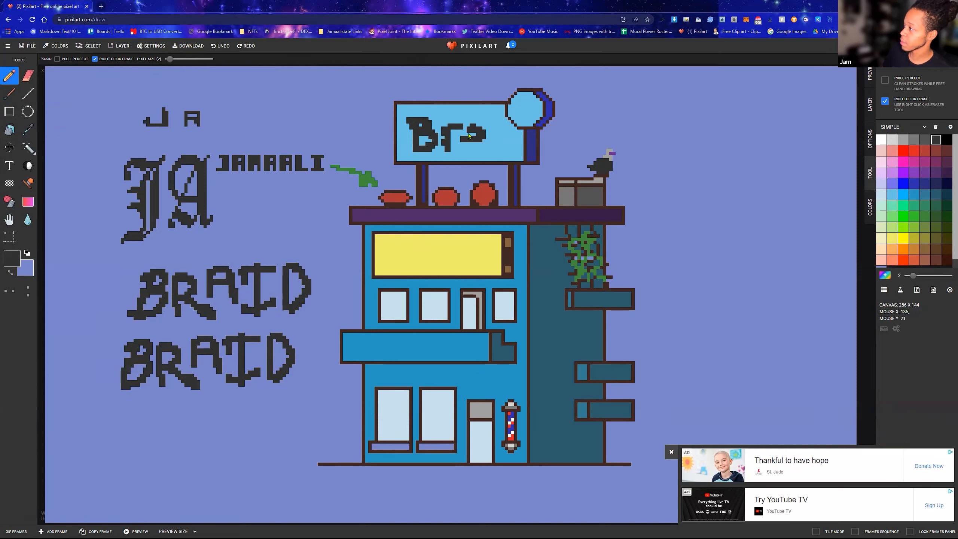
pyautogui.hotkey('ctrl', 'z')
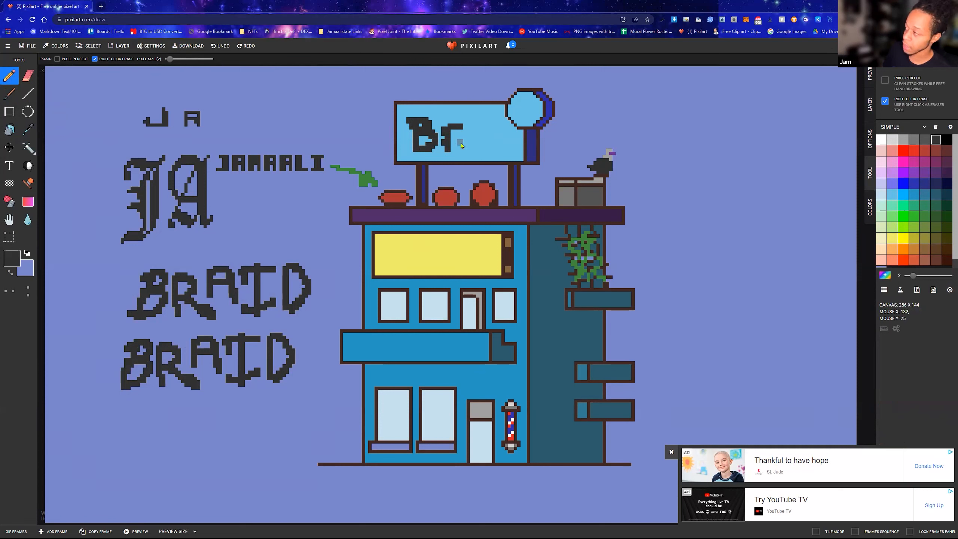
pyautogui.moveTo(465, 149)
pyautogui.mouseDown()
pyautogui.moveTo(487, 151)
pyautogui.moveTo(474, 127)
pyautogui.moveTo(484, 127)
pyautogui.mouseUp()
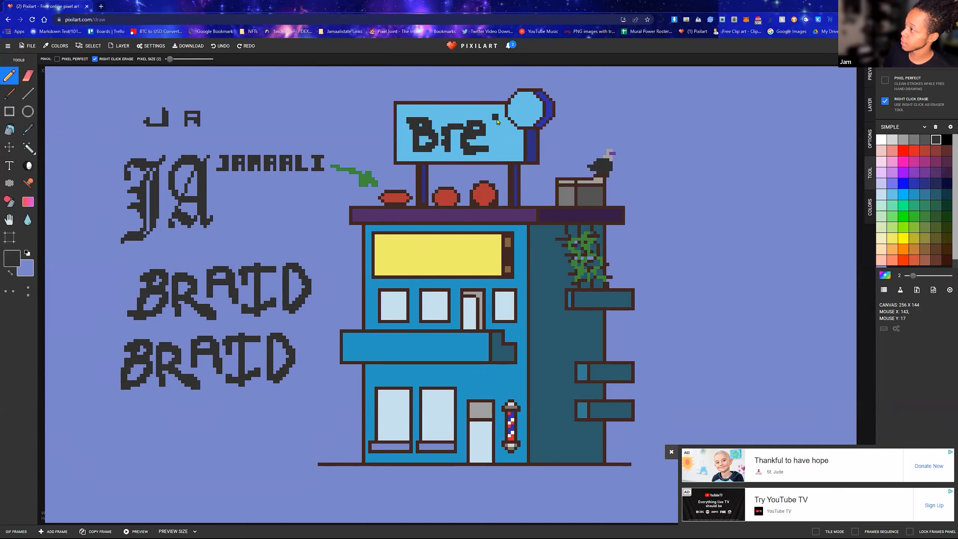
pyautogui.moveTo(500, 125)
pyautogui.mouseDown()
pyautogui.moveTo(514, 133)
pyautogui.moveTo(504, 131)
pyautogui.moveTo(495, 146)
pyautogui.moveTo(512, 150)
pyautogui.mouseUp()
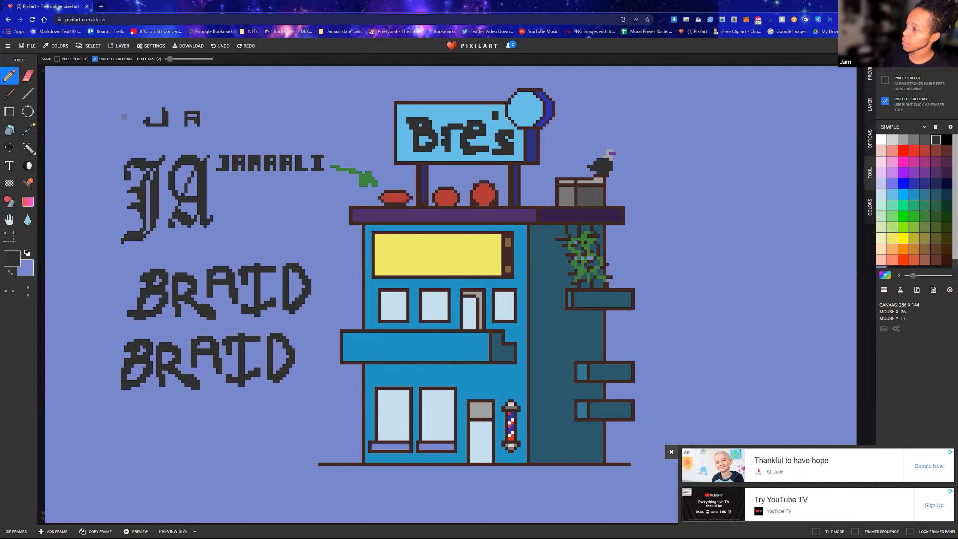
# Draw a small white curled mark and a short blue line inside the round sign with a 1-pixel Pencil
pyautogui.click(882, 140)
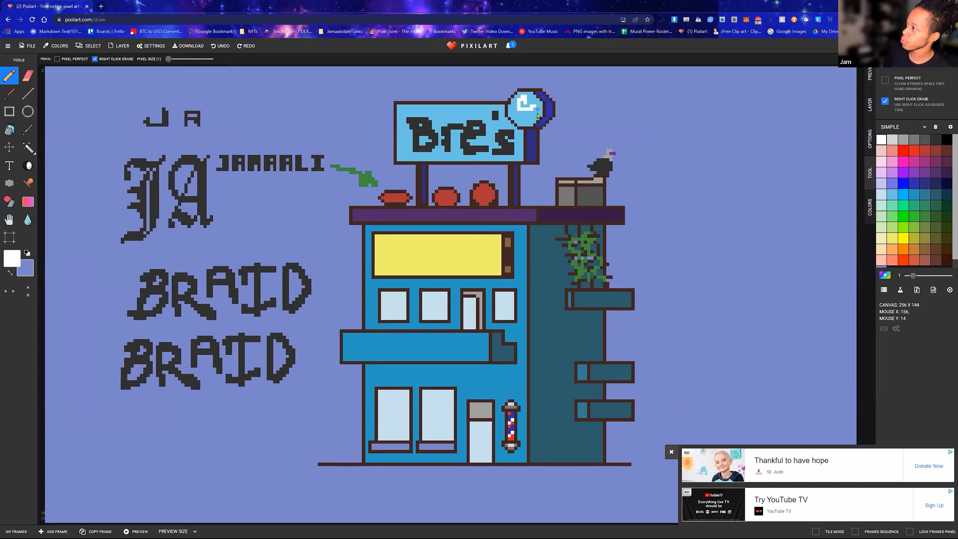
pyautogui.click(904, 184)
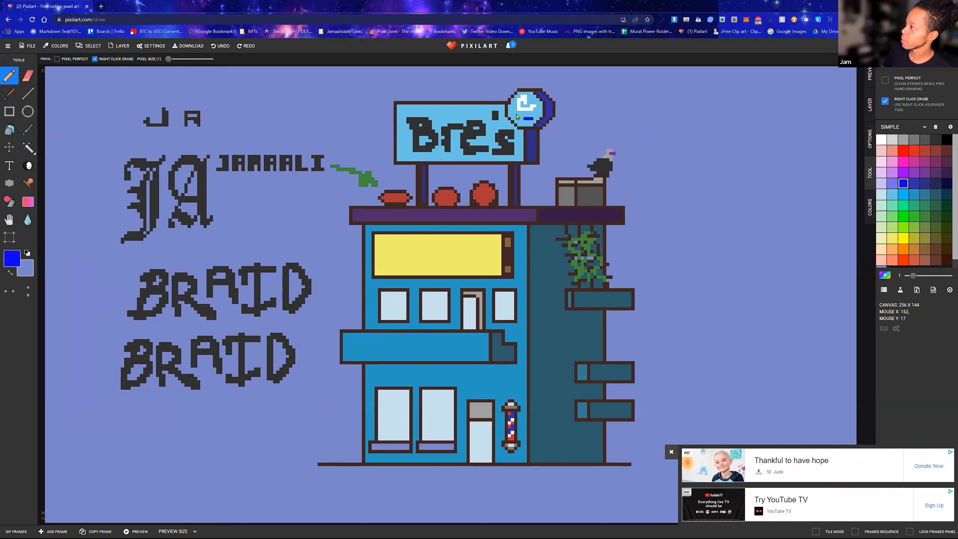
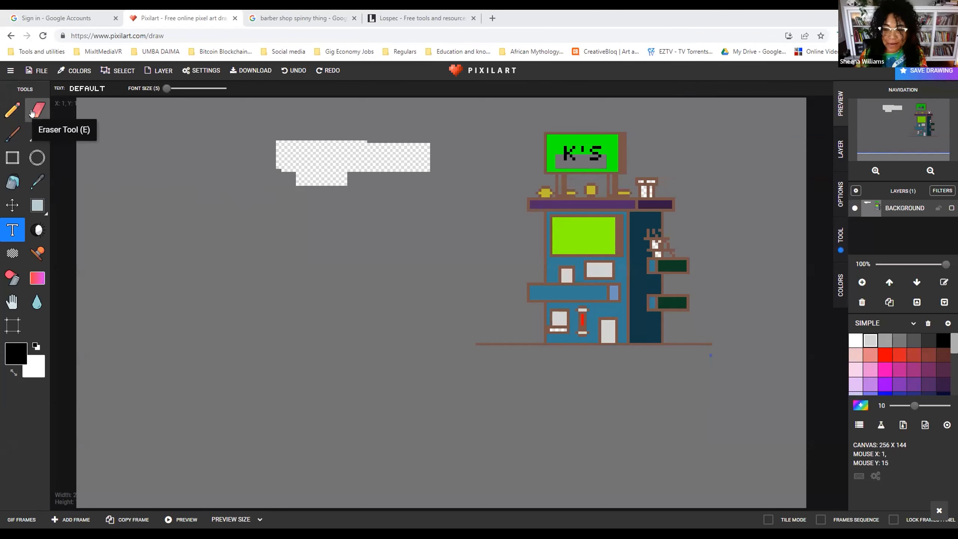
# Fill the transparent patch beside the building with black using the Bucket tool
pyautogui.click(12, 182)
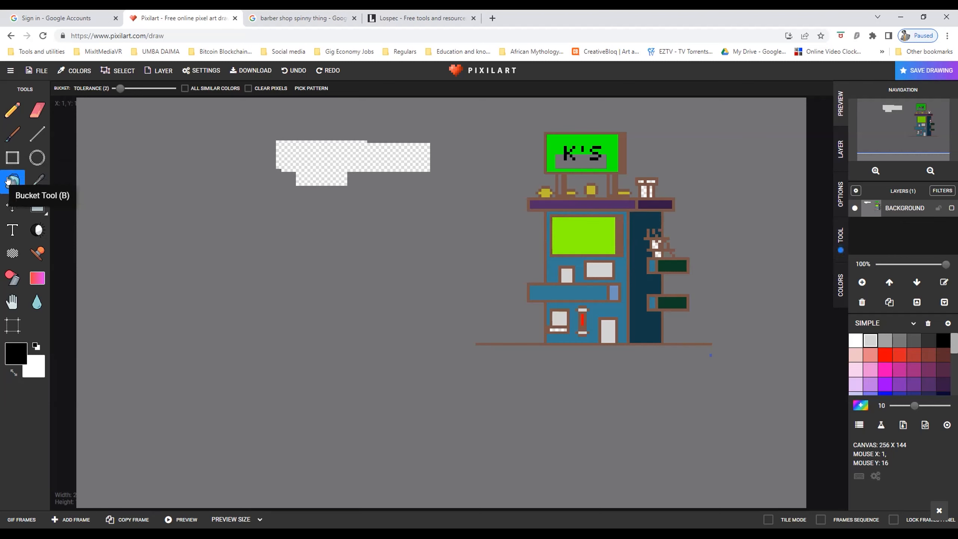
pyautogui.click(37, 182)
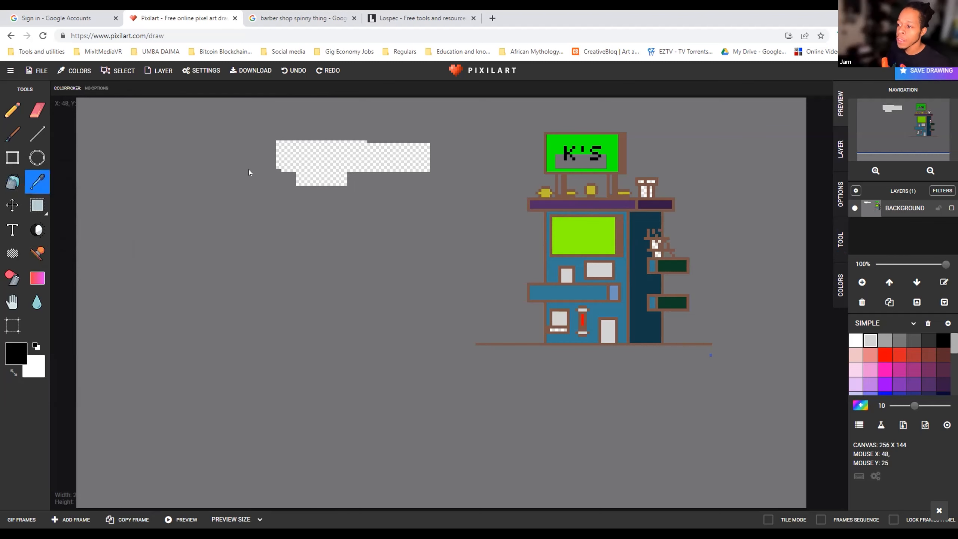
pyautogui.click(13, 181)
pyautogui.click(310, 154)
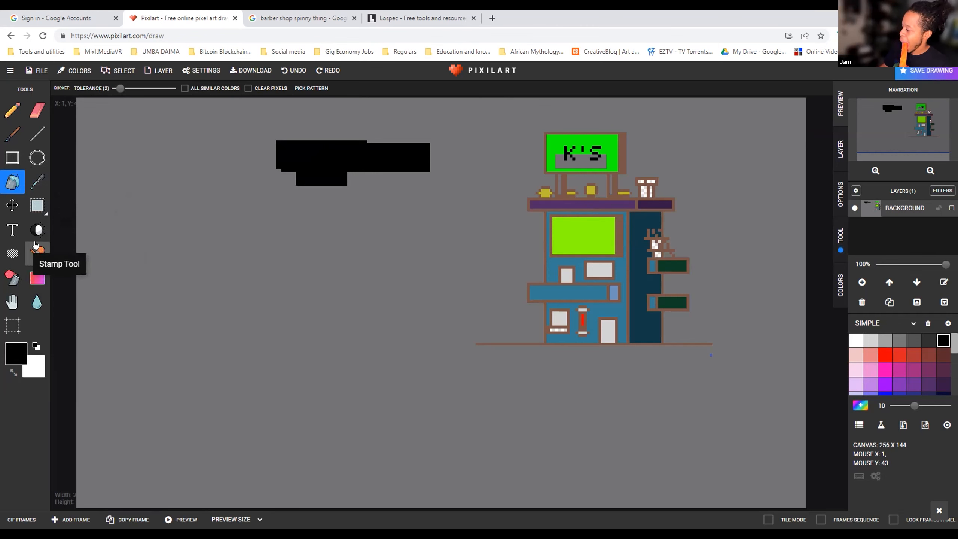
# Sample the gray background color and bucket-fill the patch beside the building with it
pyautogui.click(37, 181)
pyautogui.click(147, 190)
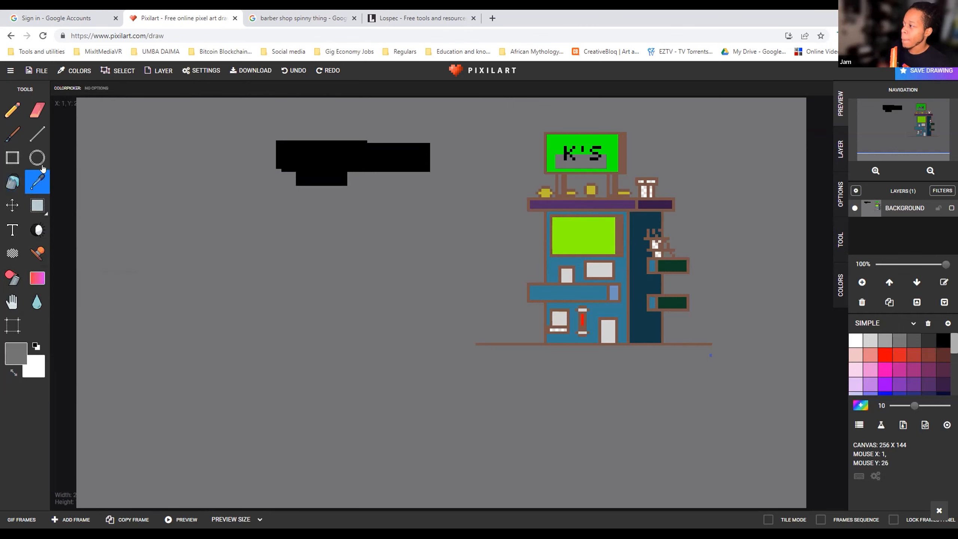
pyautogui.click(12, 182)
pyautogui.click(304, 166)
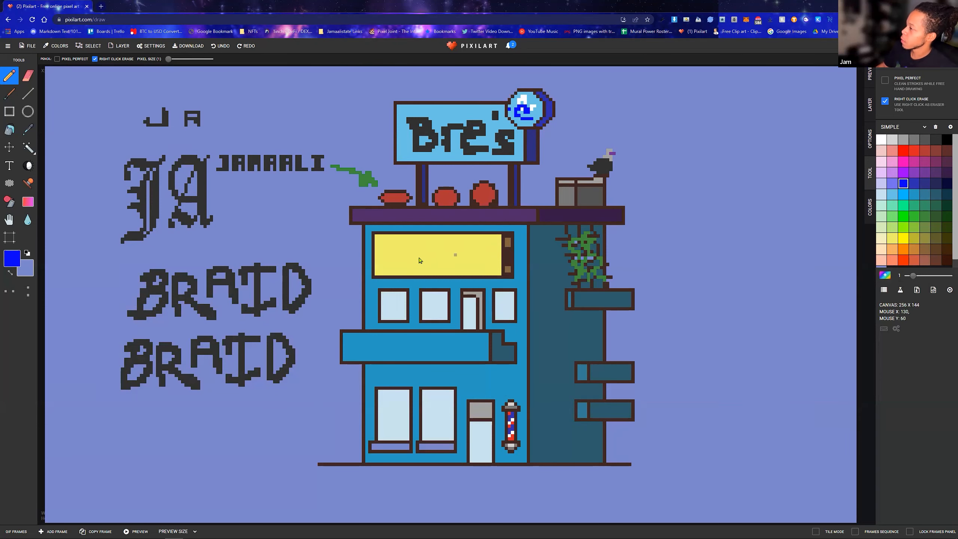
# Draw light green foliage above the three red rooftop pots with the 1-pixel Pencil, letting leaves hang over the outer two pots
pyautogui.scroll(2, 420, 260)
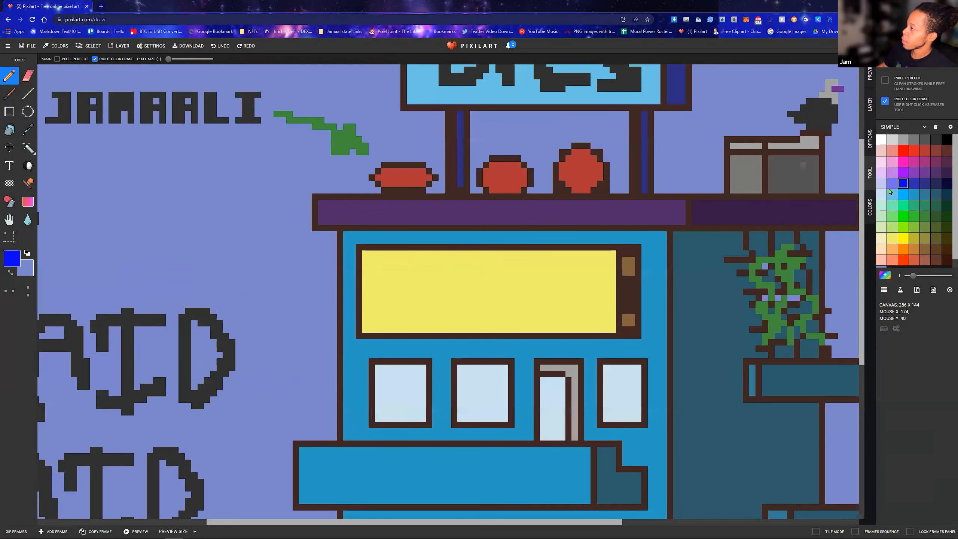
pyautogui.click(892, 216)
pyautogui.moveTo(364, 148)
pyautogui.mouseDown()
pyautogui.moveTo(391, 142)
pyautogui.moveTo(386, 153)
pyautogui.moveTo(400, 158)
pyautogui.moveTo(390, 152)
pyautogui.moveTo(399, 169)
pyautogui.moveTo(401, 153)
pyautogui.moveTo(407, 163)
pyautogui.moveTo(419, 154)
pyautogui.moveTo(409, 155)
pyautogui.moveTo(404, 133)
pyautogui.mouseUp()
pyautogui.click(378, 158)
pyautogui.moveTo(510, 154)
pyautogui.mouseDown()
pyautogui.moveTo(499, 135)
pyautogui.moveTo(503, 144)
pyautogui.moveTo(524, 132)
pyautogui.moveTo(515, 150)
pyautogui.moveTo(526, 149)
pyautogui.moveTo(478, 149)
pyautogui.mouseUp()
pyautogui.click(486, 139)
pyautogui.click(531, 151)
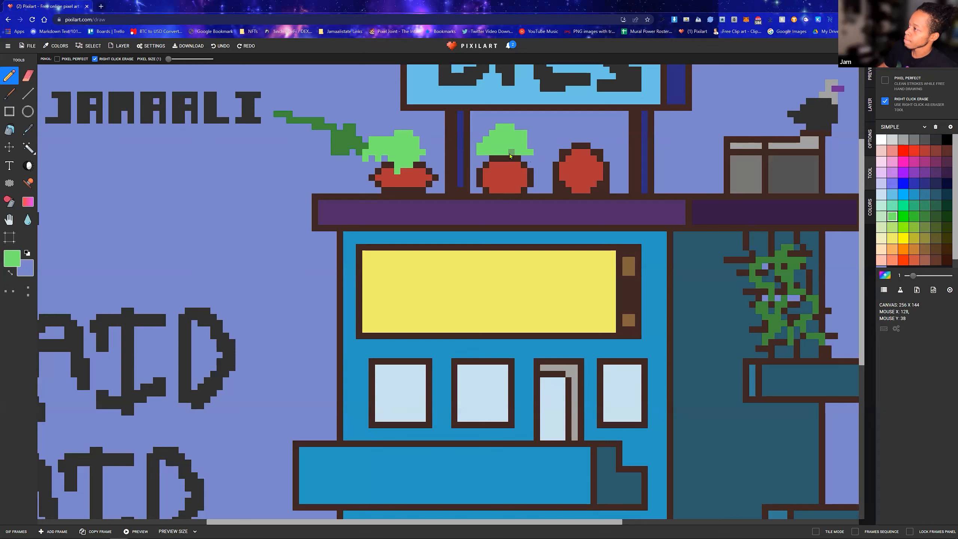
pyautogui.moveTo(563, 133)
pyautogui.mouseDown()
pyautogui.moveTo(581, 139)
pyautogui.moveTo(584, 165)
pyautogui.moveTo(578, 138)
pyautogui.moveTo(579, 164)
pyautogui.moveTo(581, 134)
pyautogui.moveTo(604, 126)
pyautogui.moveTo(610, 136)
pyautogui.moveTo(564, 127)
pyautogui.moveTo(546, 140)
pyautogui.moveTo(570, 128)
pyautogui.moveTo(546, 146)
pyautogui.moveTo(556, 133)
pyautogui.moveTo(604, 146)
pyautogui.moveTo(570, 121)
pyautogui.mouseUp()
pyautogui.click(581, 128)
pyautogui.click(587, 133)
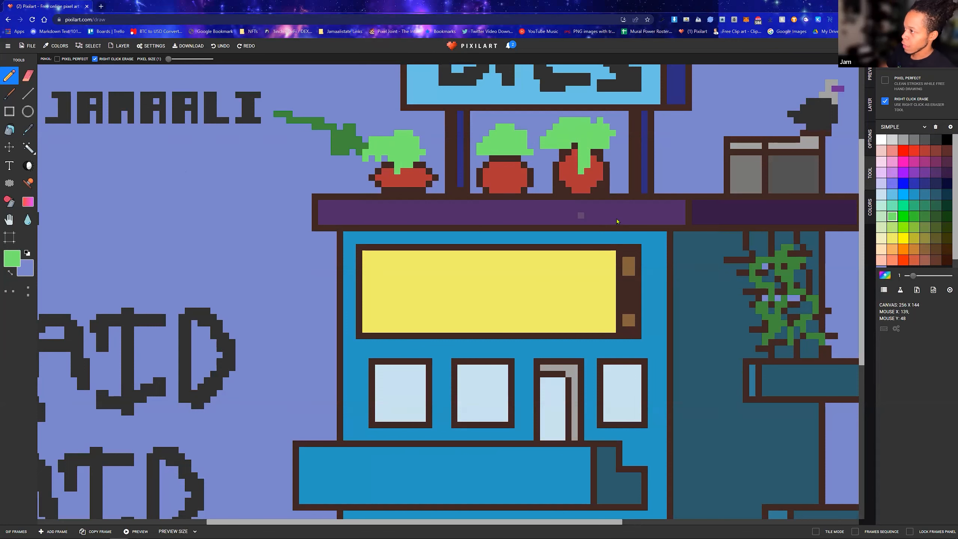
pyautogui.scroll(2, 628, 220)
pyautogui.scroll(-3, 629, 220)
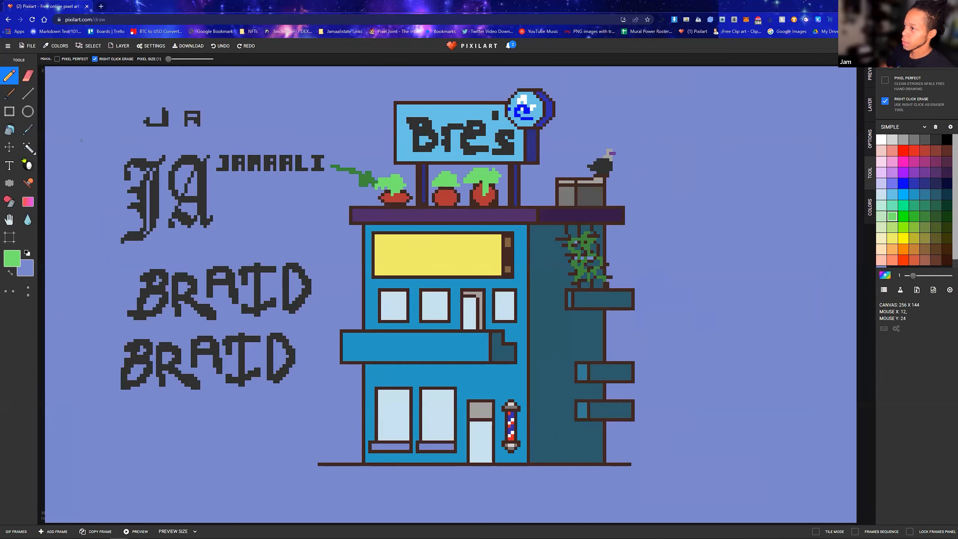
# Bucket-fill the foliage of all three rooftop pots with a darker green
pyautogui.click(915, 215)
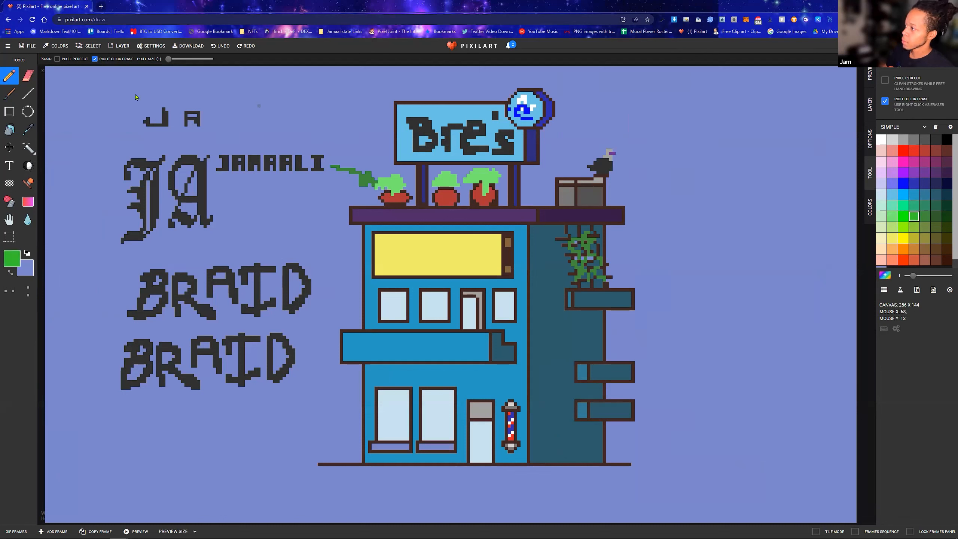
pyautogui.click(9, 130)
pyautogui.click(392, 183)
pyautogui.click(445, 183)
pyautogui.click(483, 177)
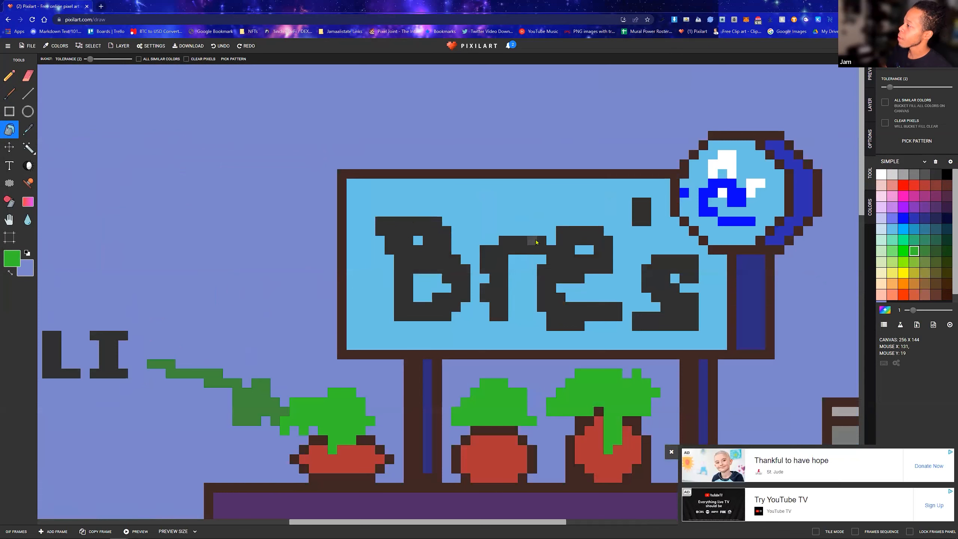
# Bucket-fill the letters B, r, e and s on the rooftop billboard with pale blue
pyautogui.click(882, 229)
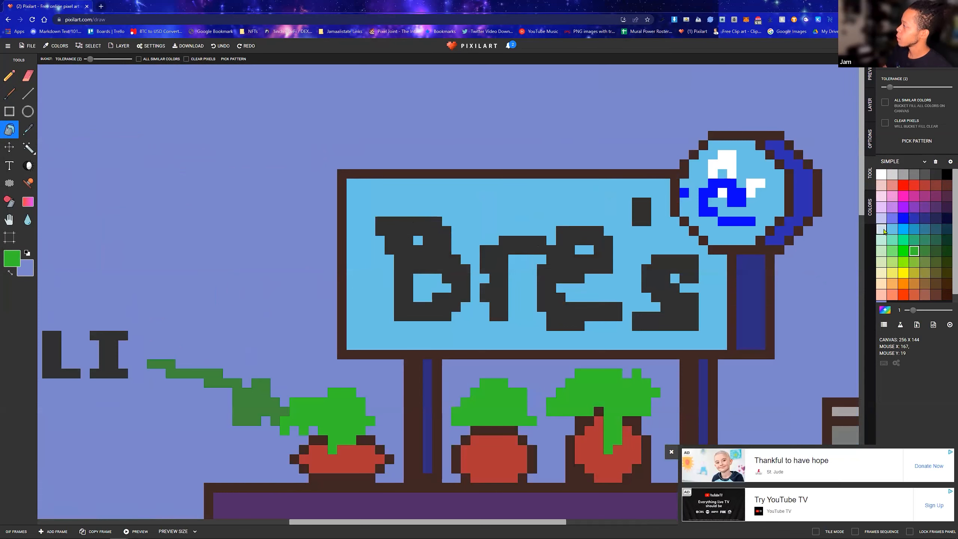
pyautogui.click(435, 255)
pyautogui.click(481, 258)
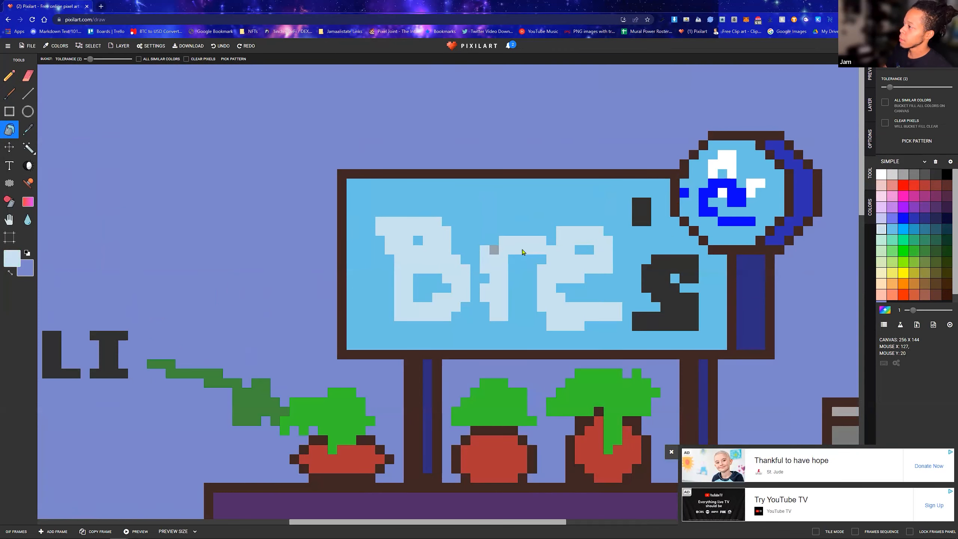
pyautogui.click(664, 269)
# Draw a dark teal-blue shadow along the lower and right edges and inside the openings of the billboard letters B and r
pyautogui.click(914, 174)
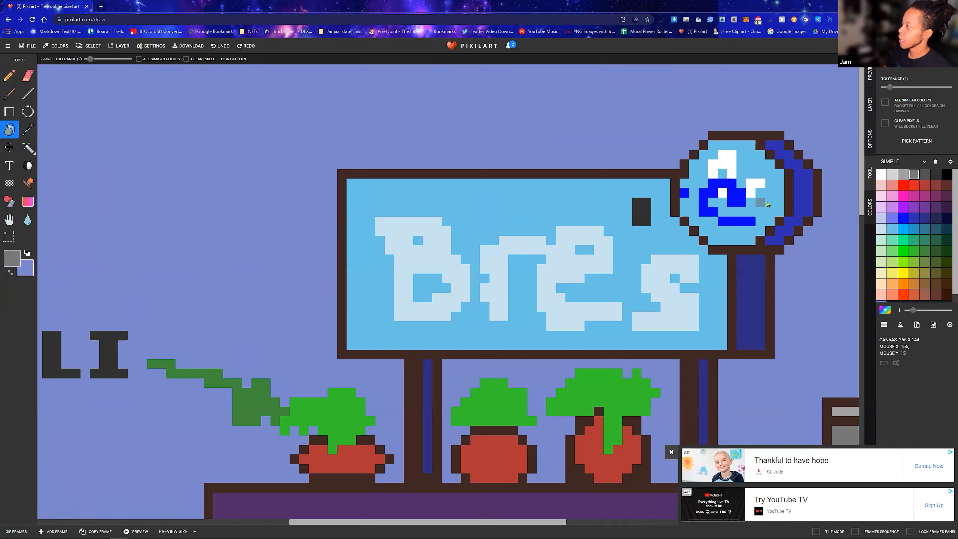
pyautogui.click(926, 229)
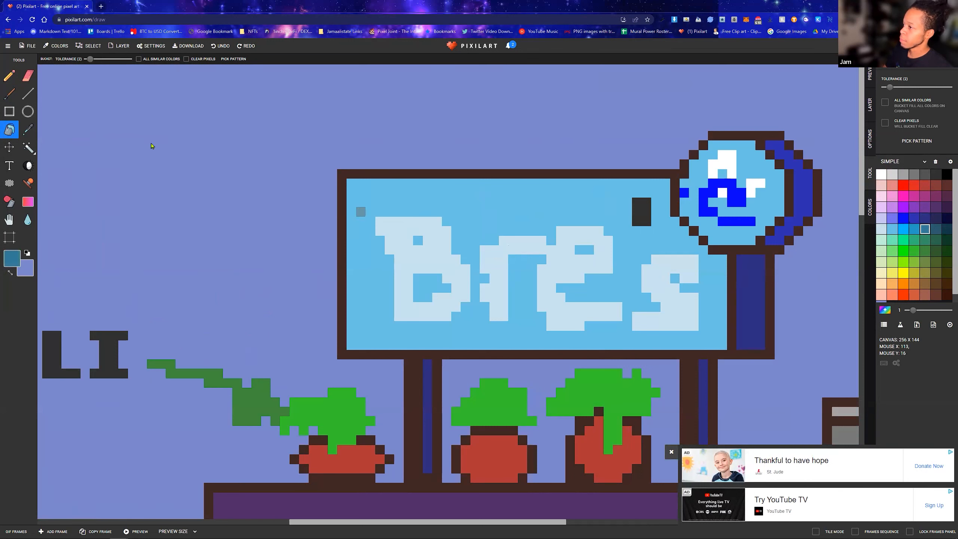
pyautogui.click(9, 76)
pyautogui.moveTo(425, 299)
pyautogui.mouseDown()
pyautogui.moveTo(419, 278)
pyautogui.moveTo(440, 278)
pyautogui.mouseUp()
pyautogui.click(418, 250)
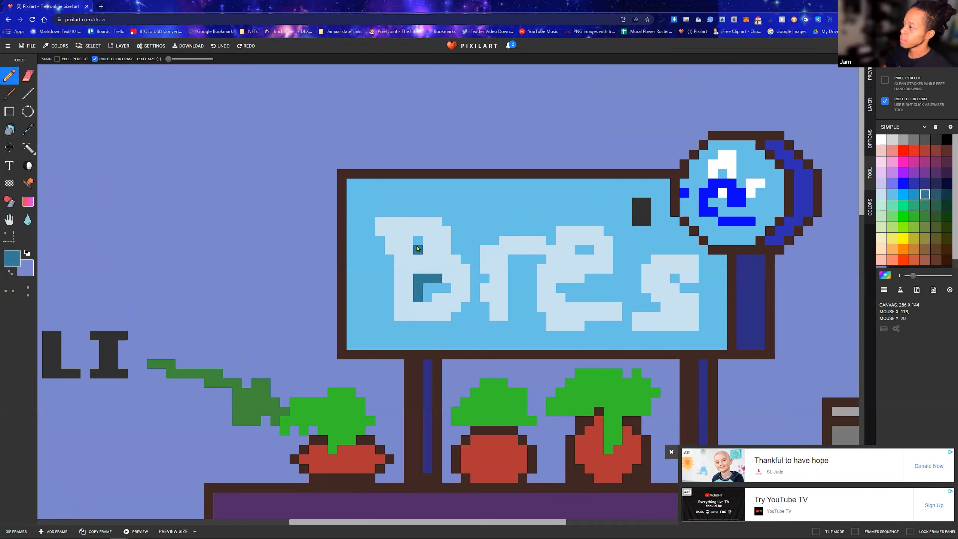
pyautogui.moveTo(456, 231)
pyautogui.mouseDown()
pyautogui.moveTo(469, 253)
pyautogui.moveTo(474, 291)
pyautogui.mouseUp()
pyautogui.click(457, 317)
pyautogui.moveTo(399, 326)
pyautogui.mouseDown()
pyautogui.moveTo(504, 326)
pyautogui.moveTo(515, 262)
pyautogui.moveTo(544, 256)
pyautogui.mouseUp()
pyautogui.click(447, 329)
pyautogui.click(543, 252)
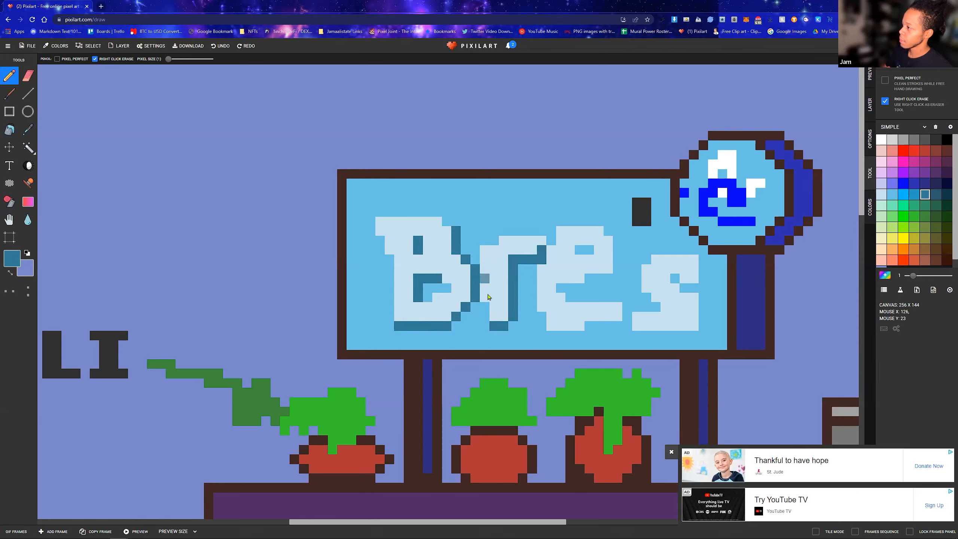
pyautogui.click(380, 241)
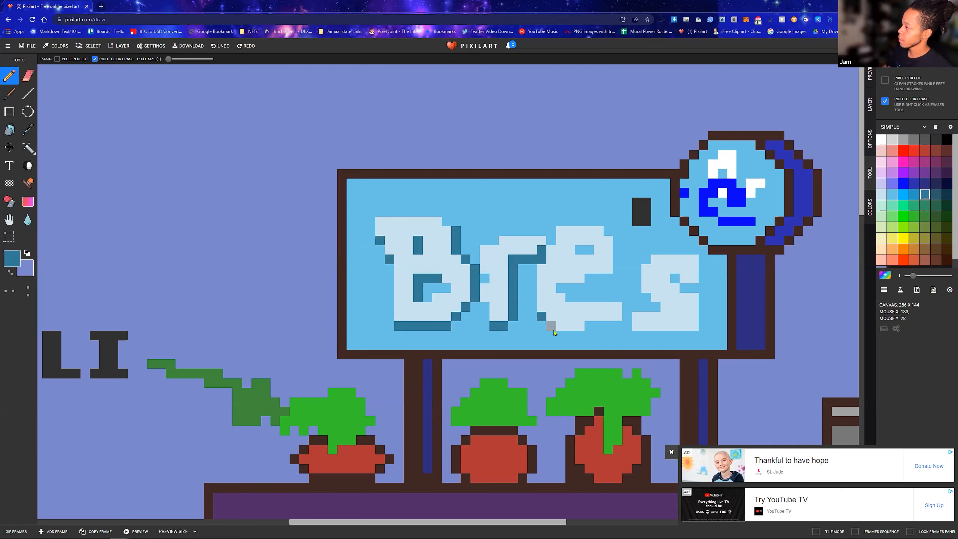
# Shade the letters e and s in dark teal-blue, recolor and extend the apostrophe, and fill the gap between B and r
pyautogui.moveTo(551, 336); pyautogui.dragTo(628, 326)
pyautogui.moveTo(572, 298)
pyautogui.mouseDown()
pyautogui.moveTo(560, 288)
pyautogui.moveTo(587, 288)
pyautogui.moveTo(619, 266)
pyautogui.moveTo(618, 250)
pyautogui.mouseUp()
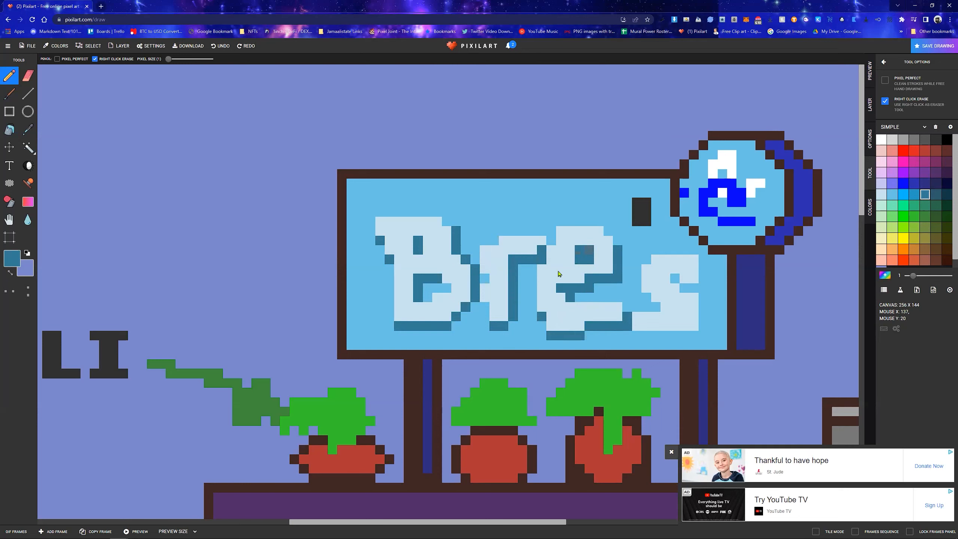
pyautogui.moveTo(646, 223)
pyautogui.mouseDown()
pyautogui.moveTo(640, 230)
pyautogui.moveTo(646, 211)
pyautogui.moveTo(637, 205)
pyautogui.mouseUp()
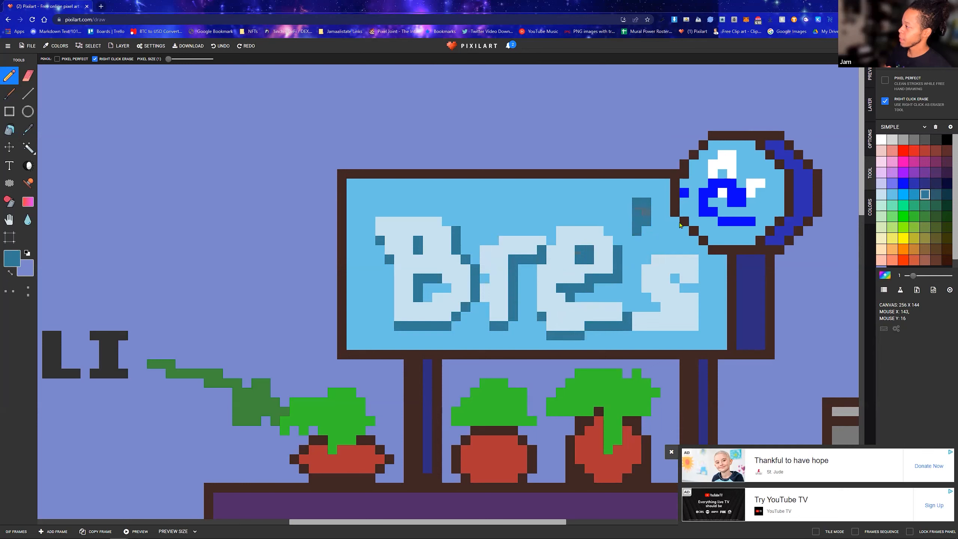
pyautogui.moveTo(665, 278)
pyautogui.mouseDown()
pyautogui.moveTo(692, 289)
pyautogui.moveTo(704, 268)
pyautogui.moveTo(704, 287)
pyautogui.moveTo(705, 276)
pyautogui.mouseUp()
pyautogui.click(666, 308)
pyautogui.moveTo(641, 336)
pyautogui.mouseDown()
pyautogui.moveTo(703, 334)
pyautogui.moveTo(707, 288)
pyautogui.mouseUp()
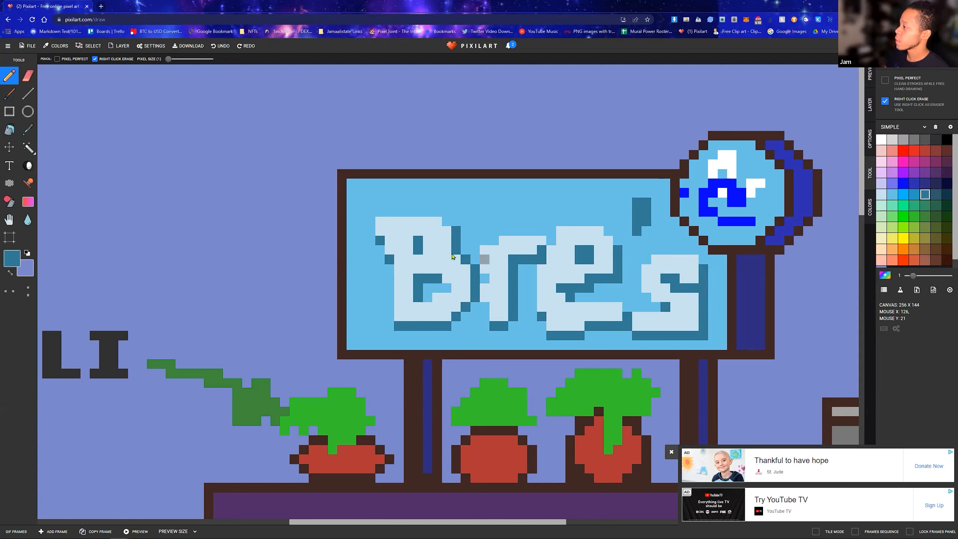
pyautogui.moveTo(485, 278); pyautogui.dragTo(490, 324)
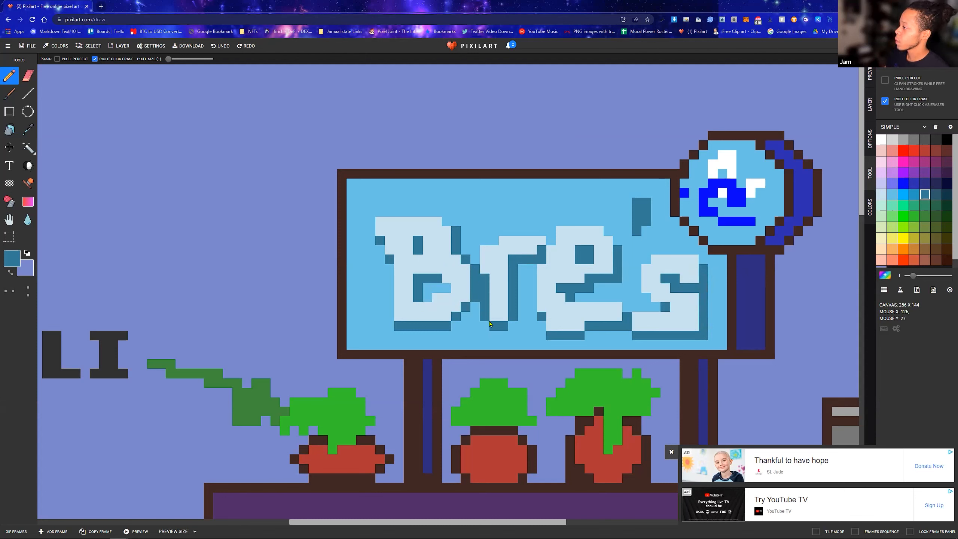
pyautogui.click(485, 270)
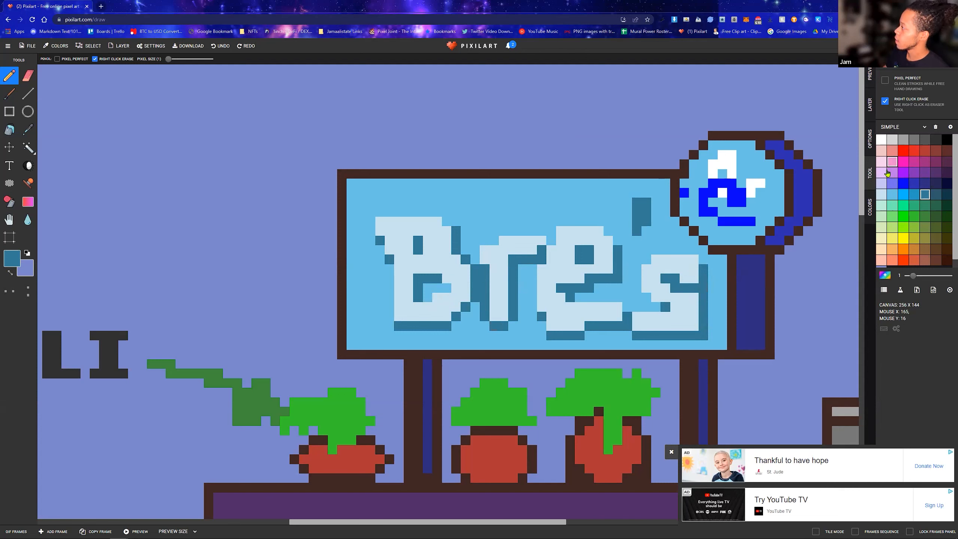
# Add short bright blue dashes along the billboard's upper and lower areas and recolor the apostrophe's main part pale blue
pyautogui.click(893, 194)
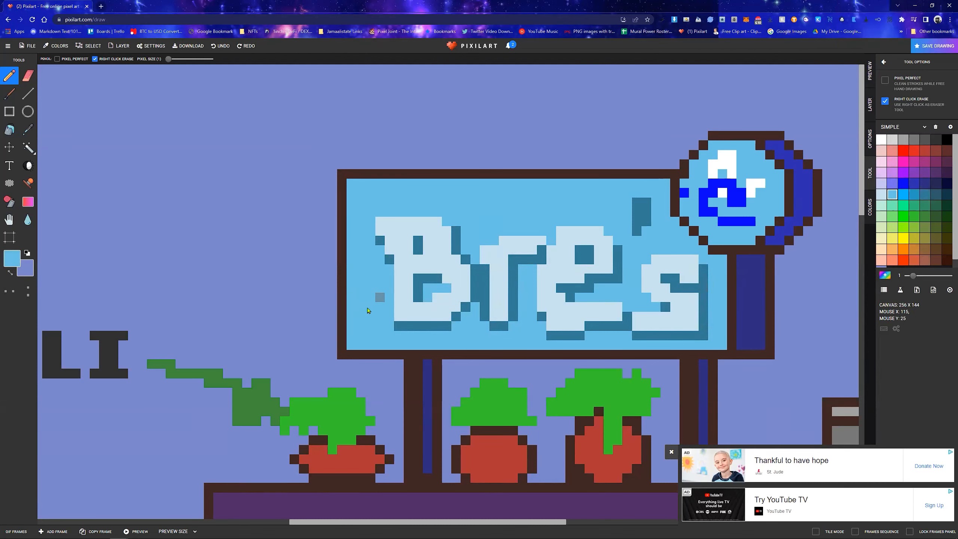
pyautogui.click(904, 197)
pyautogui.moveTo(362, 317); pyautogui.dragTo(390, 335)
pyautogui.moveTo(434, 335); pyautogui.dragTo(534, 335)
pyautogui.moveTo(599, 338); pyautogui.dragTo(692, 337)
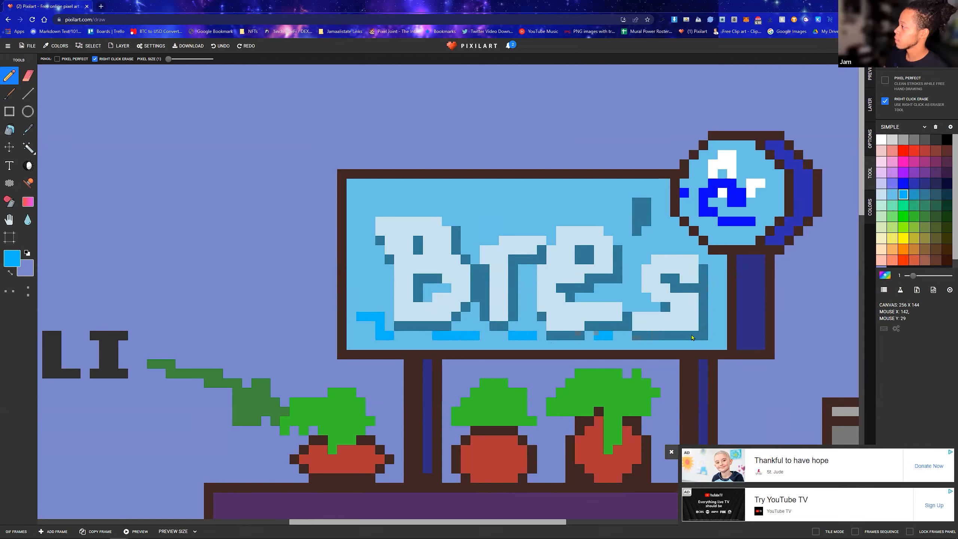
pyautogui.moveTo(434, 203)
pyautogui.mouseDown()
pyautogui.moveTo(495, 212)
pyautogui.moveTo(611, 202)
pyautogui.mouseUp()
pyautogui.moveTo(399, 204); pyautogui.dragTo(371, 203)
pyautogui.moveTo(608, 202)
pyautogui.mouseDown()
pyautogui.moveTo(650, 245)
pyautogui.moveTo(643, 202)
pyautogui.moveTo(636, 221)
pyautogui.moveTo(633, 213)
pyautogui.moveTo(640, 232)
pyautogui.mouseUp()
pyautogui.click(881, 194)
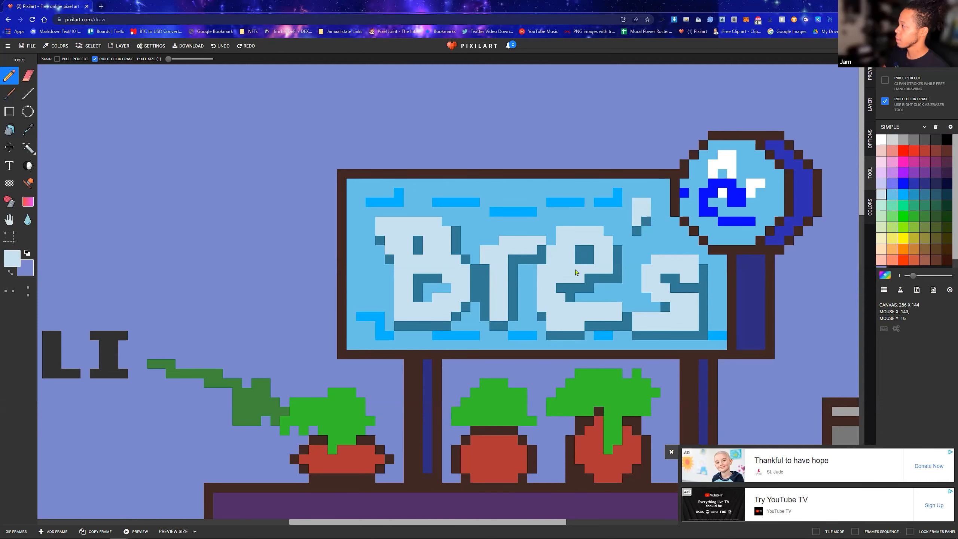
pyautogui.scroll(-3, 576, 272)
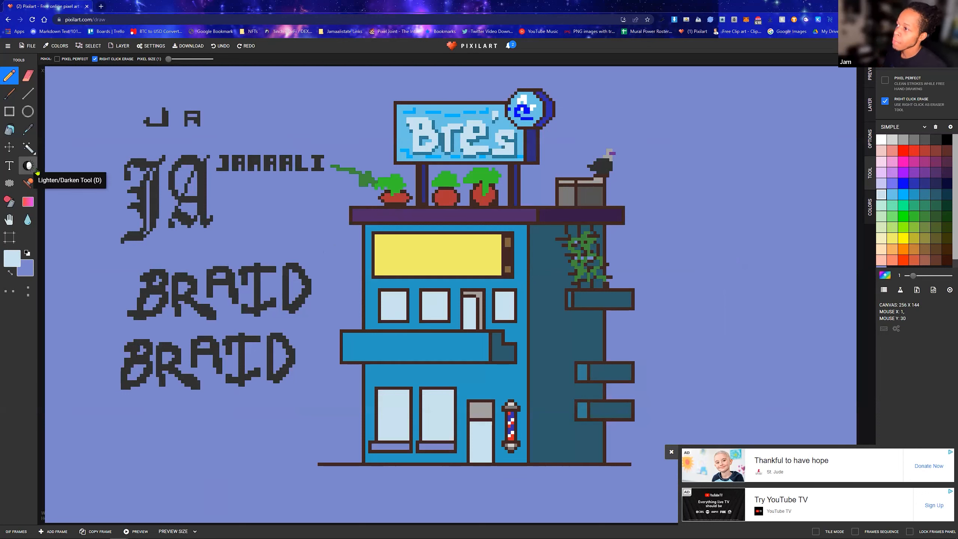
pyautogui.scroll(2, 265, 219)
pyautogui.scroll(-2, 325, 248)
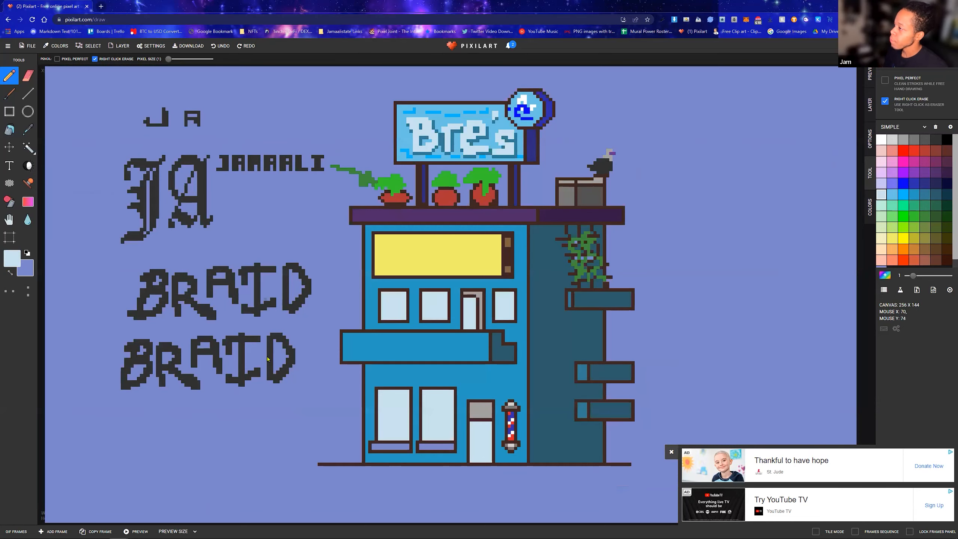
pyautogui.scroll(2, 366, 258)
pyautogui.scroll(-2, 493, 338)
# Choose the pale lavender swatch, lighten it to near white and set it as the drawing color
pyautogui.scroll(2, 482, 341)
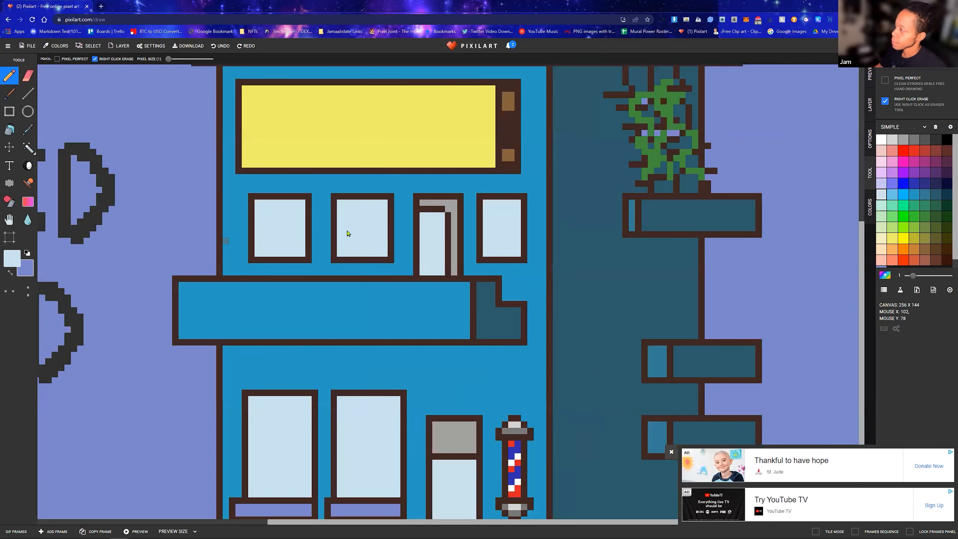
pyautogui.click(883, 184)
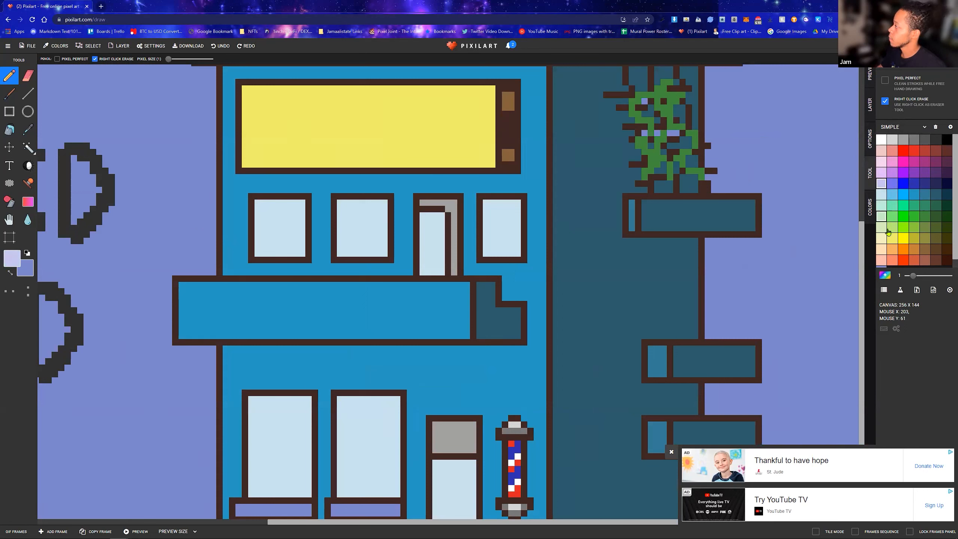
pyautogui.scroll(-1, 888, 232)
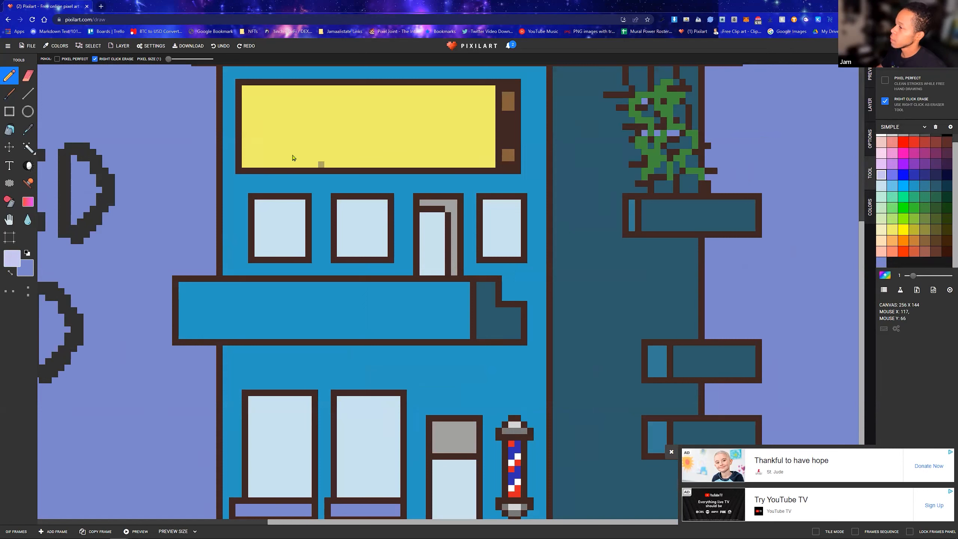
pyautogui.click(12, 259)
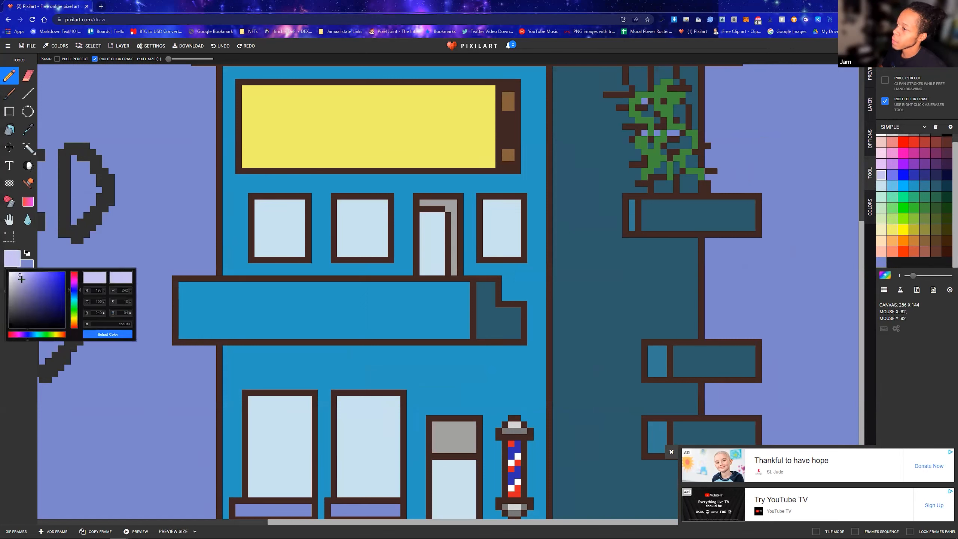
pyautogui.moveTo(15, 277); pyautogui.dragTo(14, 272)
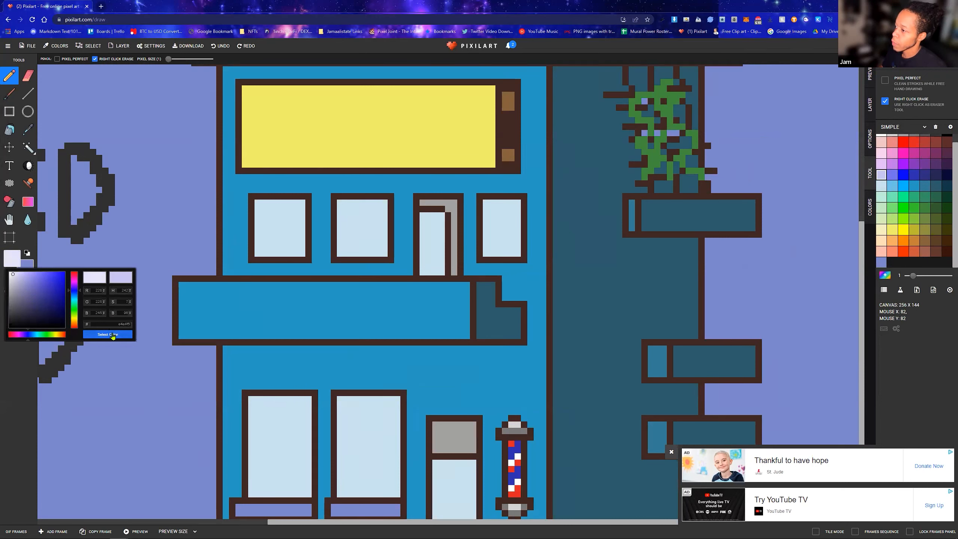
pyautogui.click(112, 335)
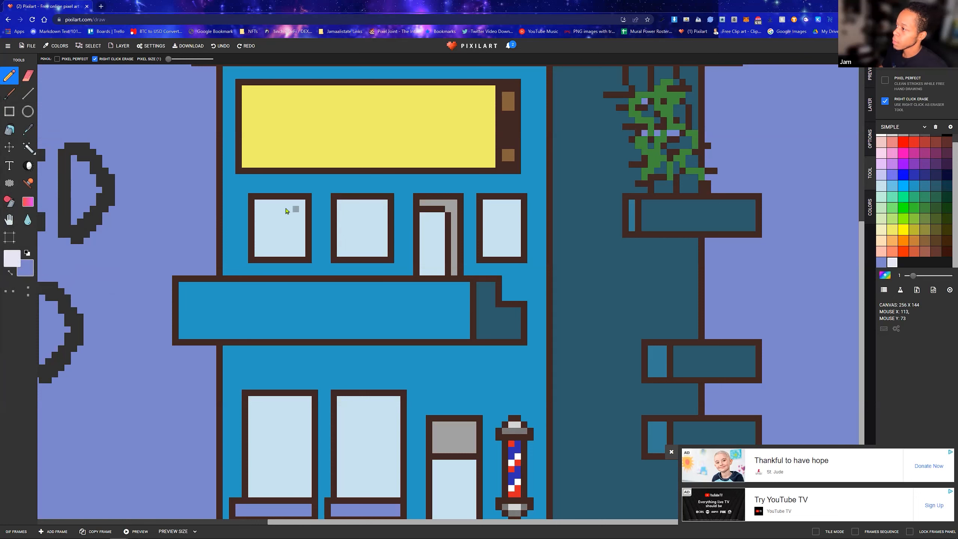
# Draw near-white diagonal reflection lines with the Line tool on the three upper-floor windows and add near-white reflections to the balcony door's glass
pyautogui.click(29, 93)
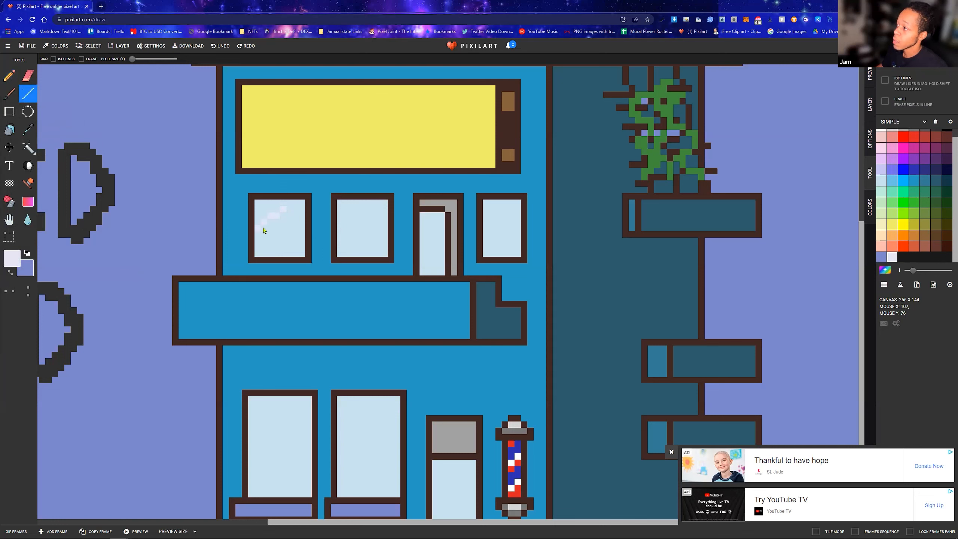
pyautogui.moveTo(280, 222); pyautogui.dragTo(281, 250)
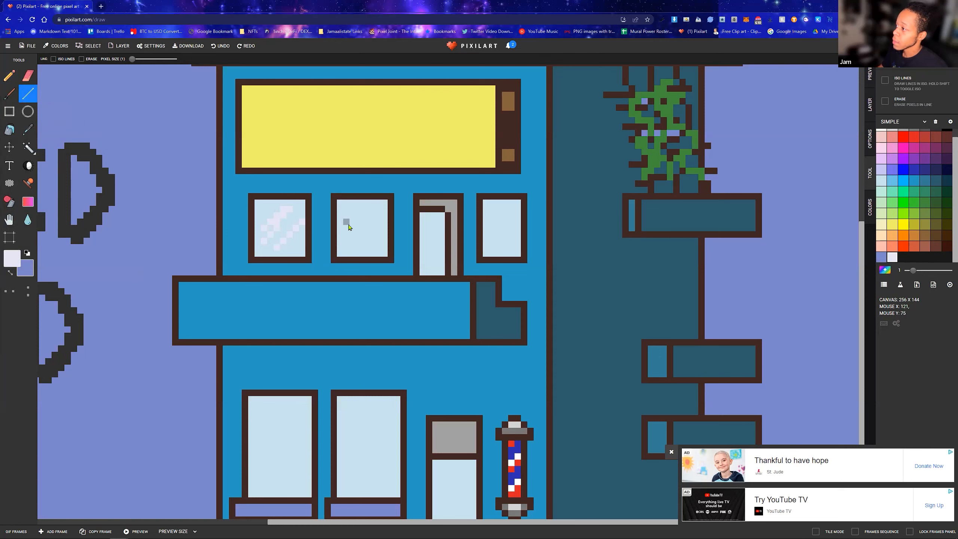
pyautogui.moveTo(381, 211); pyautogui.dragTo(338, 243)
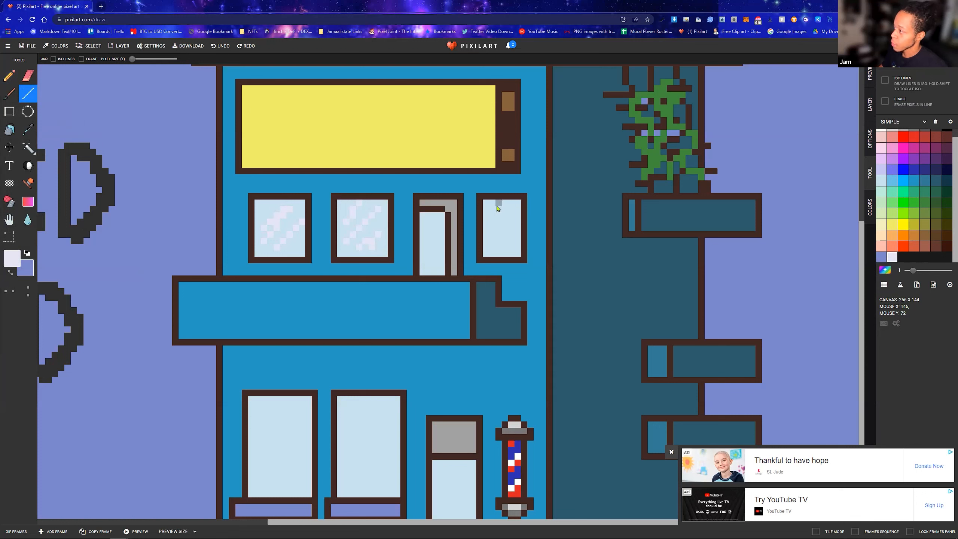
pyautogui.moveTo(500, 217); pyautogui.dragTo(513, 208)
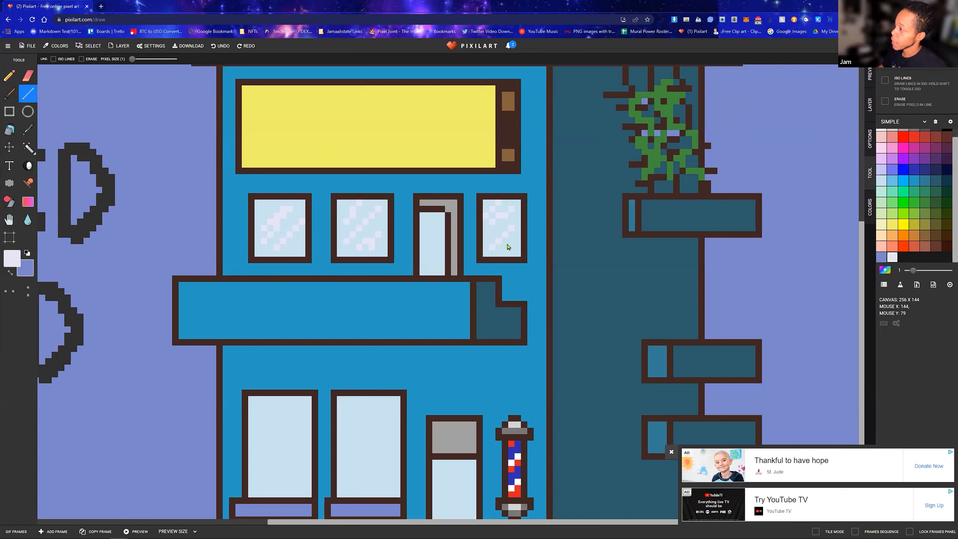
pyautogui.scroll(-3, 368, 390)
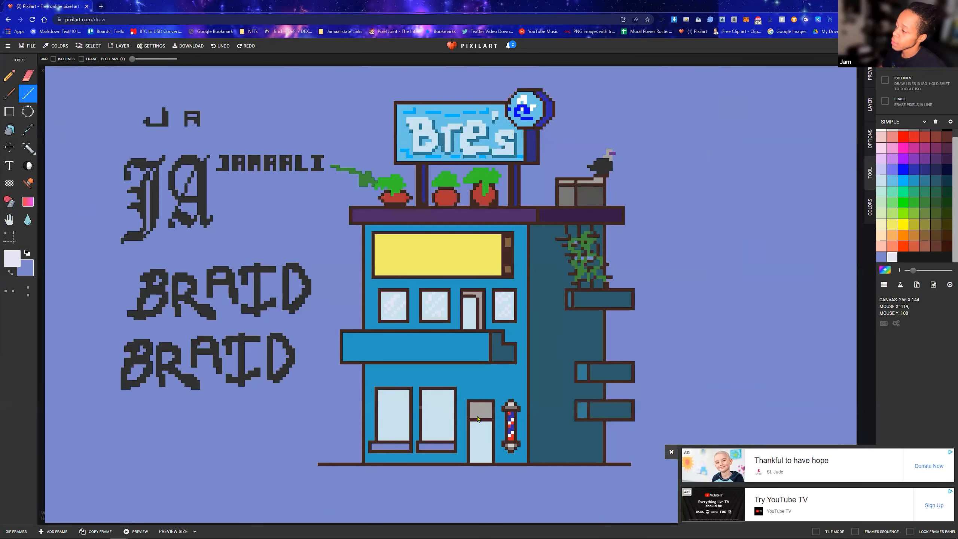
pyautogui.scroll(3, 481, 294)
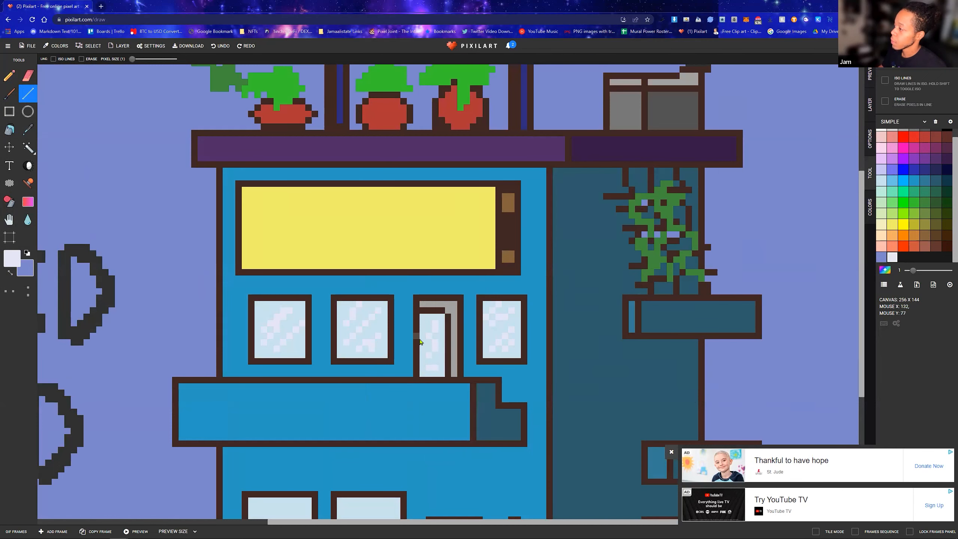
pyautogui.scroll(-3, 420, 341)
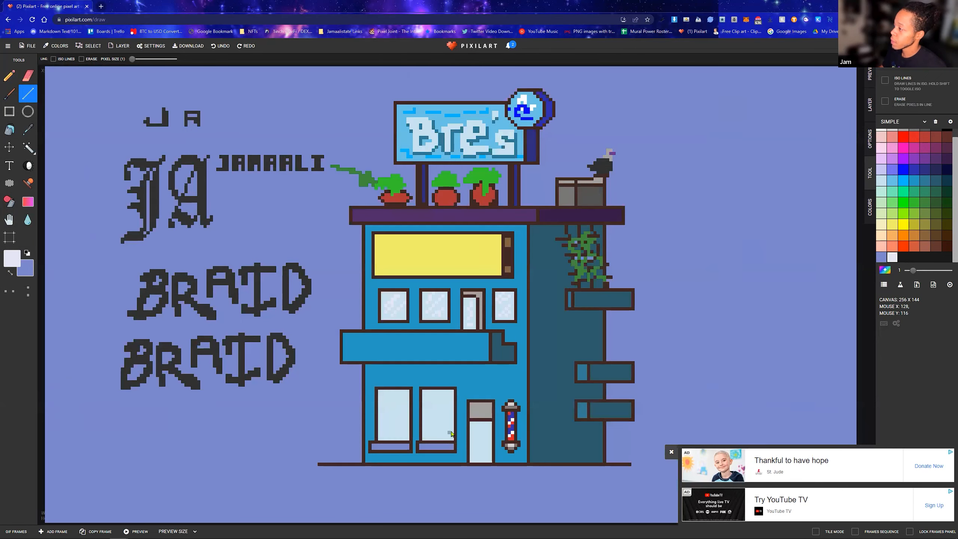
pyautogui.scroll(3, 451, 434)
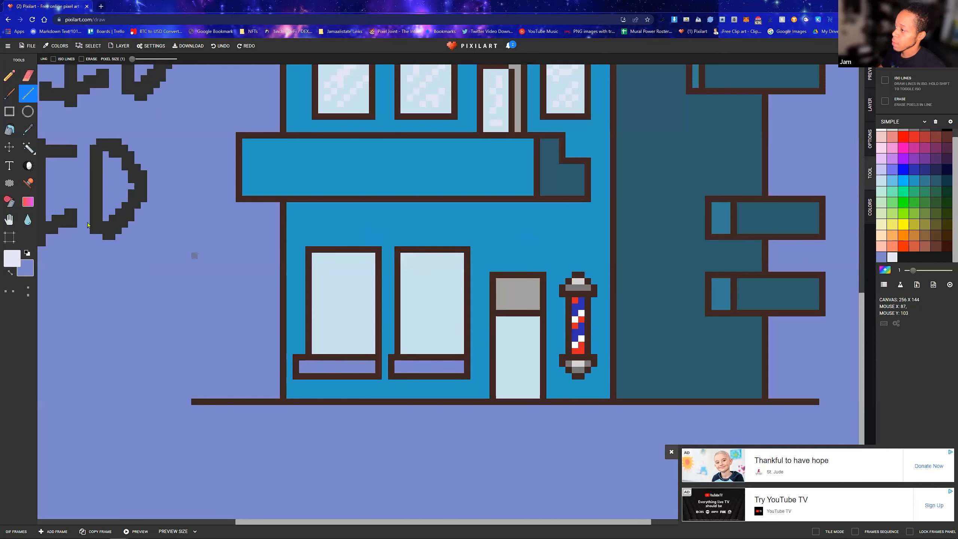
pyautogui.click(9, 77)
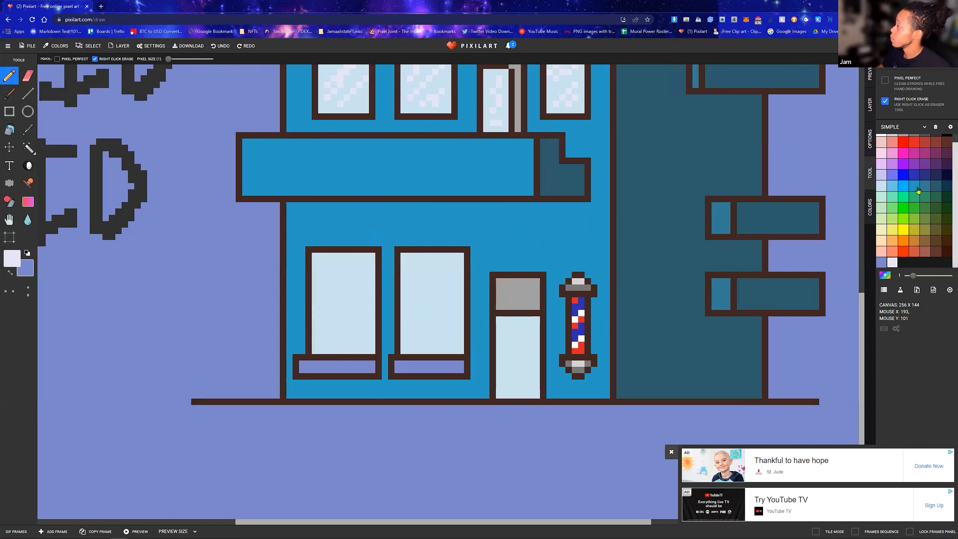
pyautogui.click(881, 186)
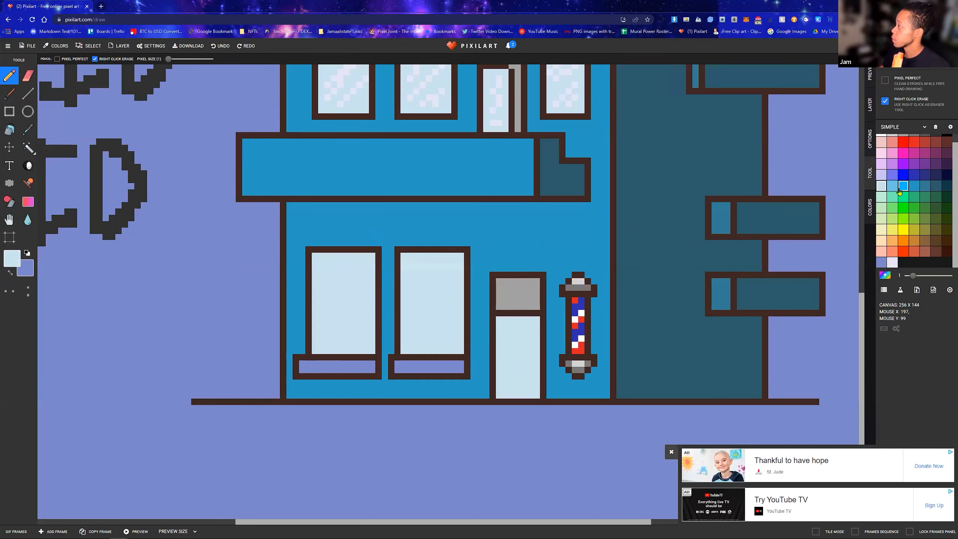
pyautogui.scroll(1, 909, 176)
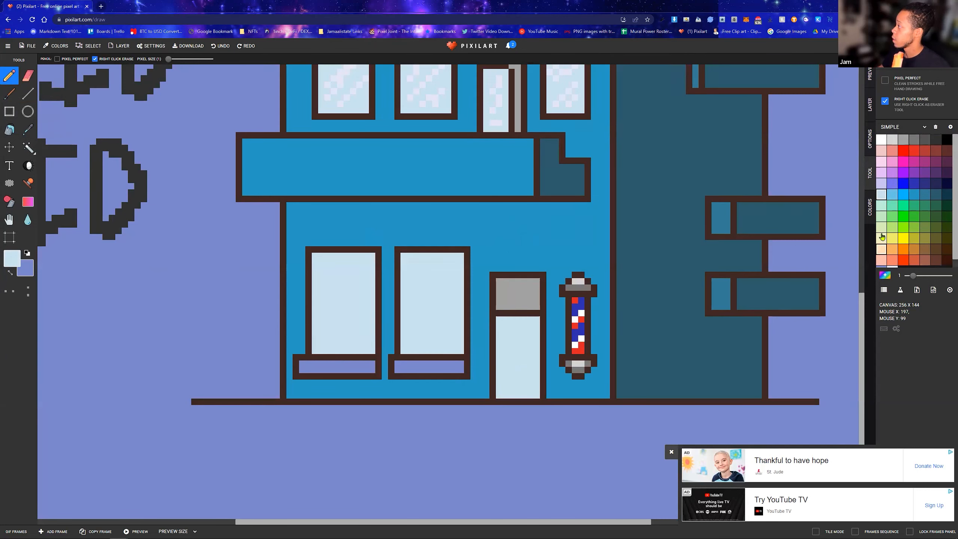
pyautogui.click(892, 195)
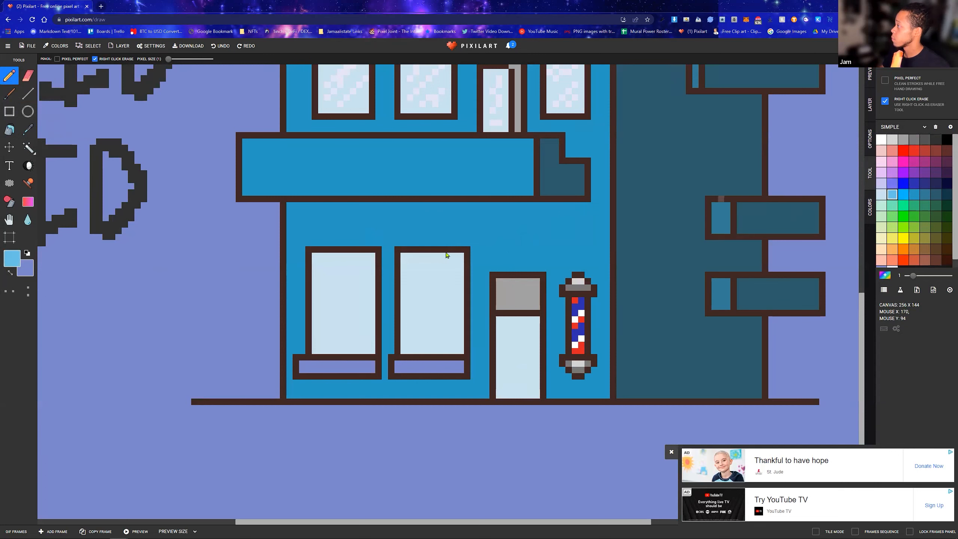
pyautogui.moveTo(422, 293); pyautogui.dragTo(432, 311)
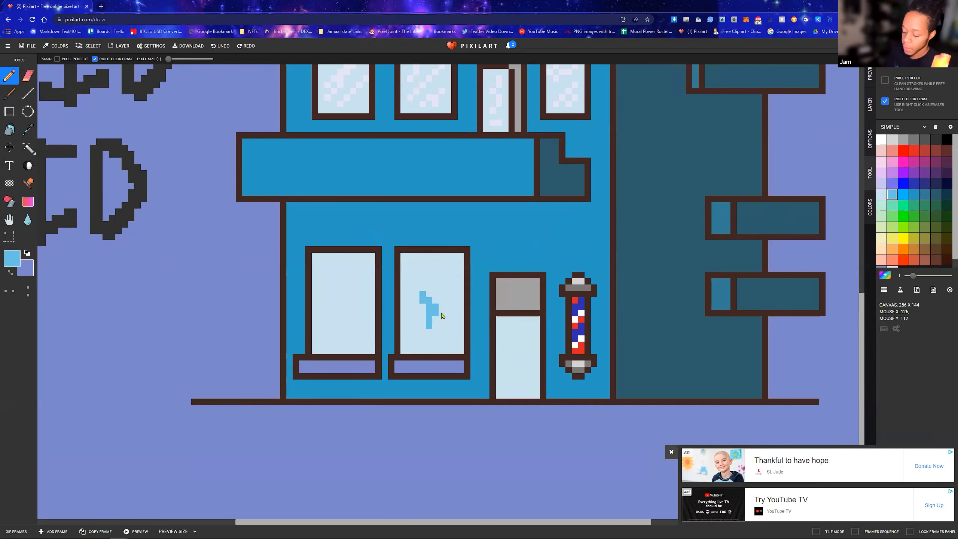
pyautogui.hotkey('ctrl', 'z')
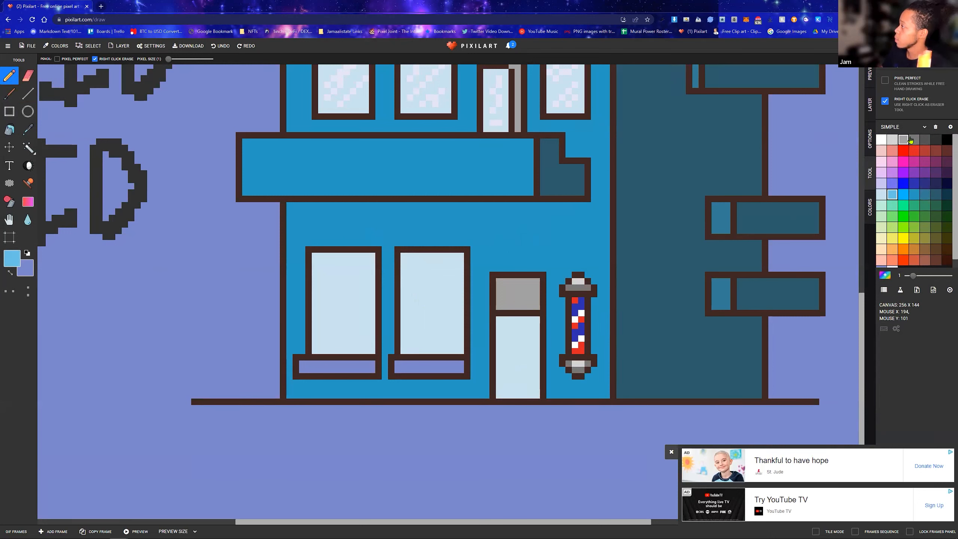
# Draw a stepped light gray figure shape at the base of the ground-floor window nearest the door and fill it with medium gray
pyautogui.click(882, 207)
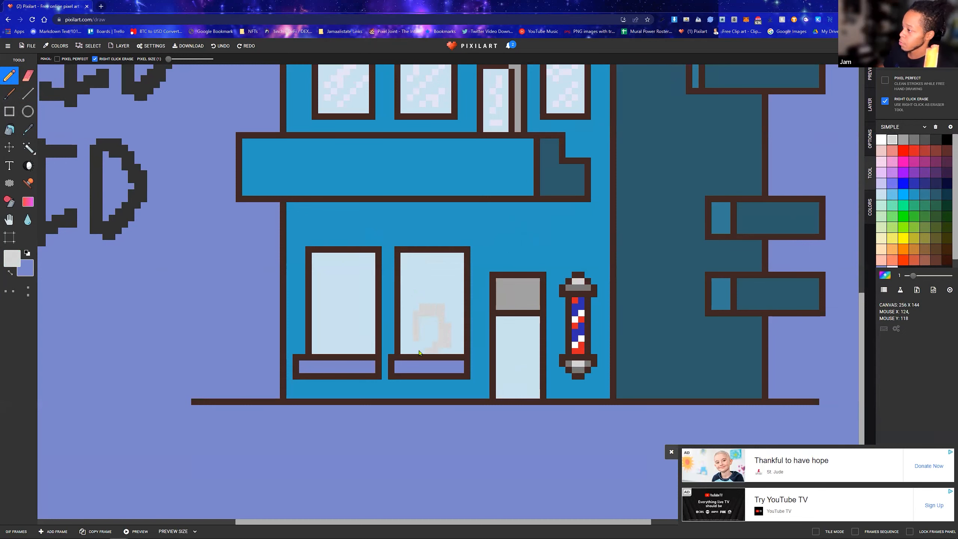
pyautogui.moveTo(435, 323); pyautogui.dragTo(438, 345)
pyautogui.click(904, 140)
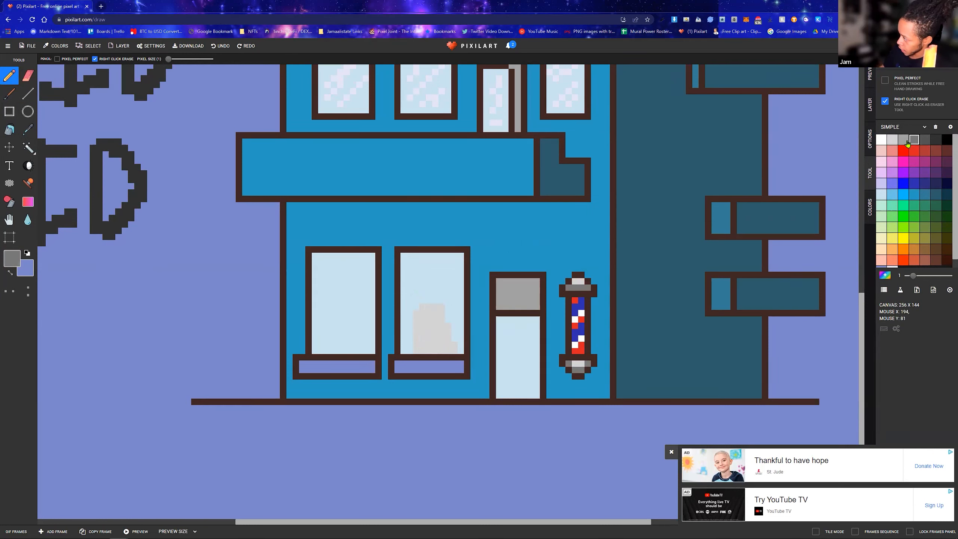
pyautogui.click(10, 129)
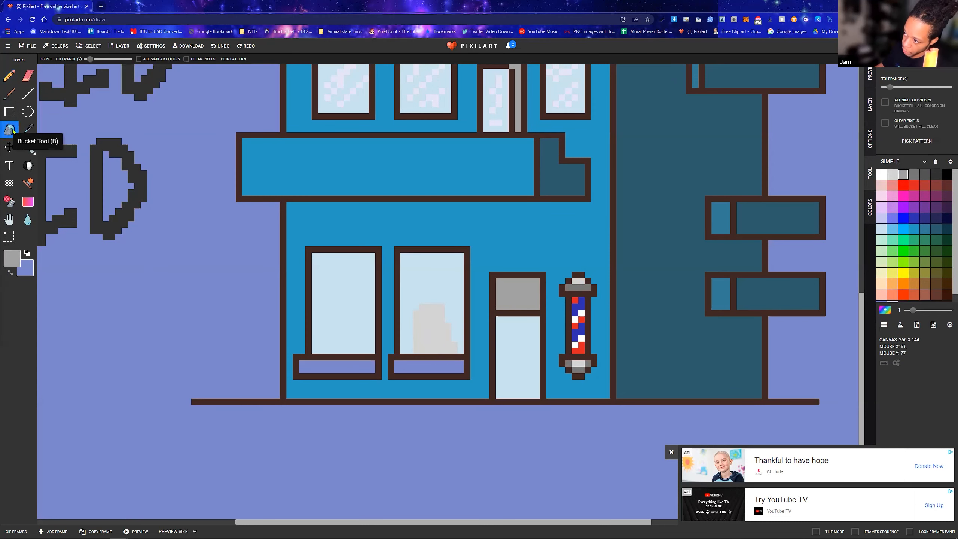
pyautogui.click(434, 328)
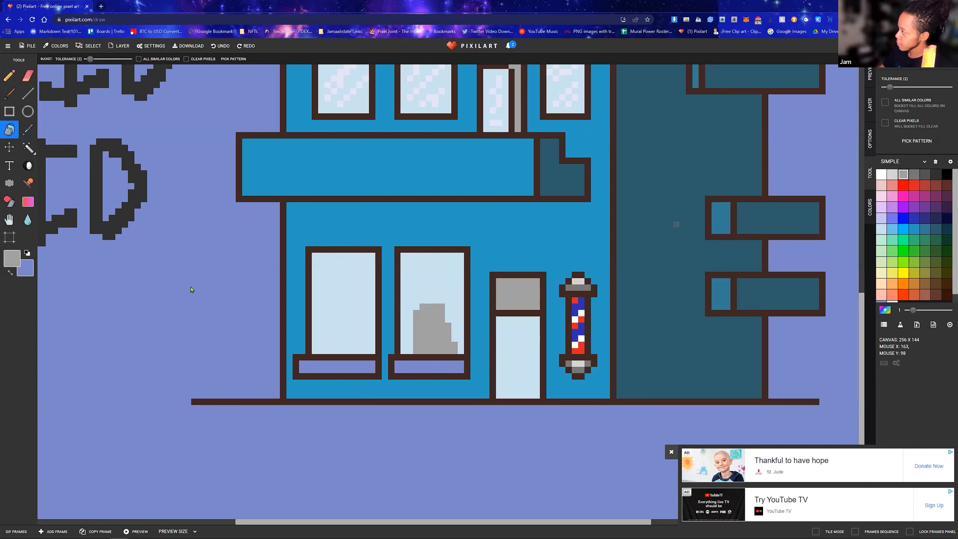
# Extend the gray figure in the window nearest the door with a head and wider body, using the Pencil
pyautogui.click(9, 76)
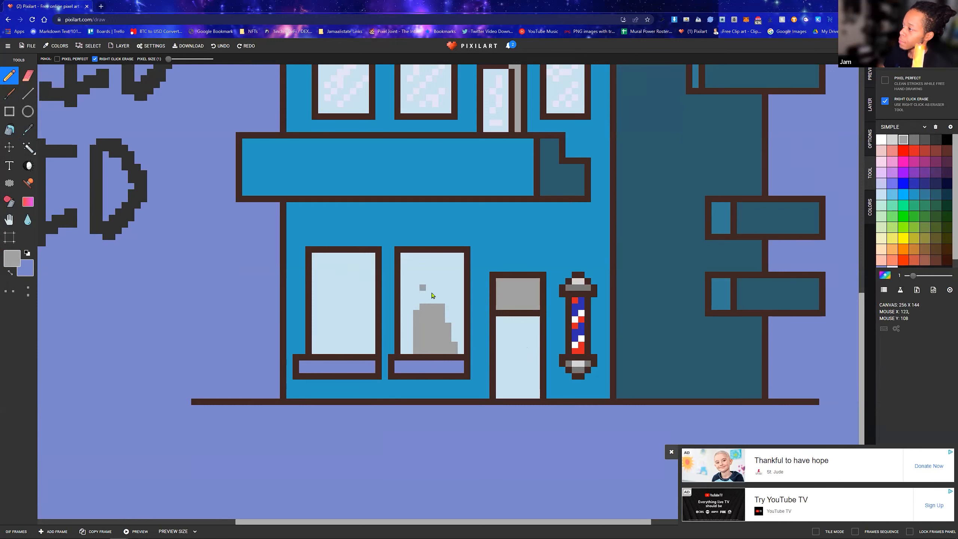
pyautogui.moveTo(415, 281)
pyautogui.mouseDown()
pyautogui.moveTo(432, 304)
pyautogui.moveTo(428, 289)
pyautogui.moveTo(416, 289)
pyautogui.moveTo(413, 305)
pyautogui.moveTo(423, 292)
pyautogui.moveTo(427, 282)
pyautogui.mouseUp()
pyautogui.moveTo(433, 319)
pyautogui.mouseDown()
pyautogui.moveTo(413, 328)
pyautogui.moveTo(411, 351)
pyautogui.moveTo(419, 345)
pyautogui.mouseUp()
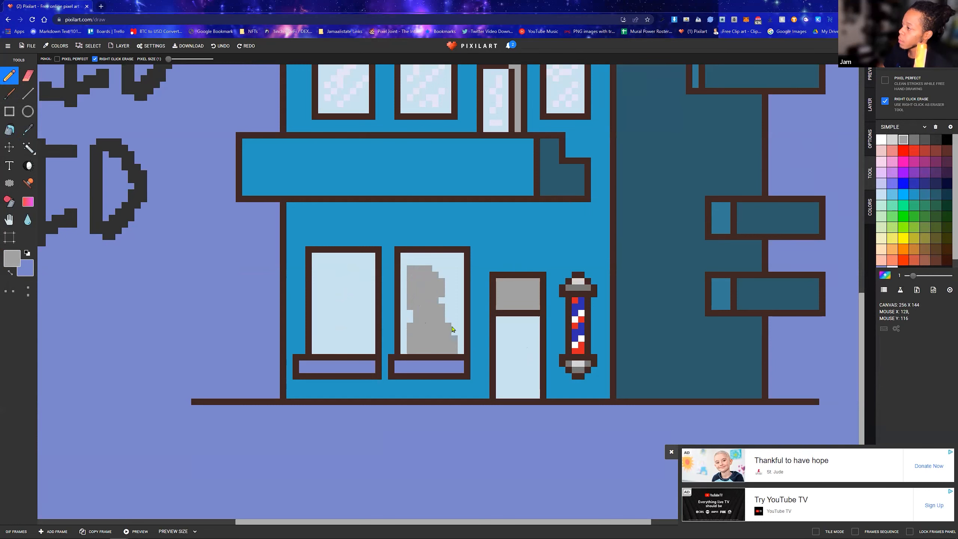
# Paint a smaller medium gray figure silhouette with head and widening body in the other ground-floor window
pyautogui.click(347, 294)
pyautogui.moveTo(347, 282)
pyautogui.mouseDown()
pyautogui.moveTo(364, 309)
pyautogui.moveTo(346, 306)
pyautogui.moveTo(340, 317)
pyautogui.moveTo(350, 323)
pyautogui.moveTo(360, 313)
pyautogui.moveTo(334, 332)
pyautogui.moveTo(357, 322)
pyautogui.moveTo(363, 331)
pyautogui.moveTo(334, 327)
pyautogui.moveTo(329, 350)
pyautogui.moveTo(367, 347)
pyautogui.moveTo(368, 335)
pyautogui.moveTo(351, 345)
pyautogui.mouseUp()
pyautogui.click(347, 314)
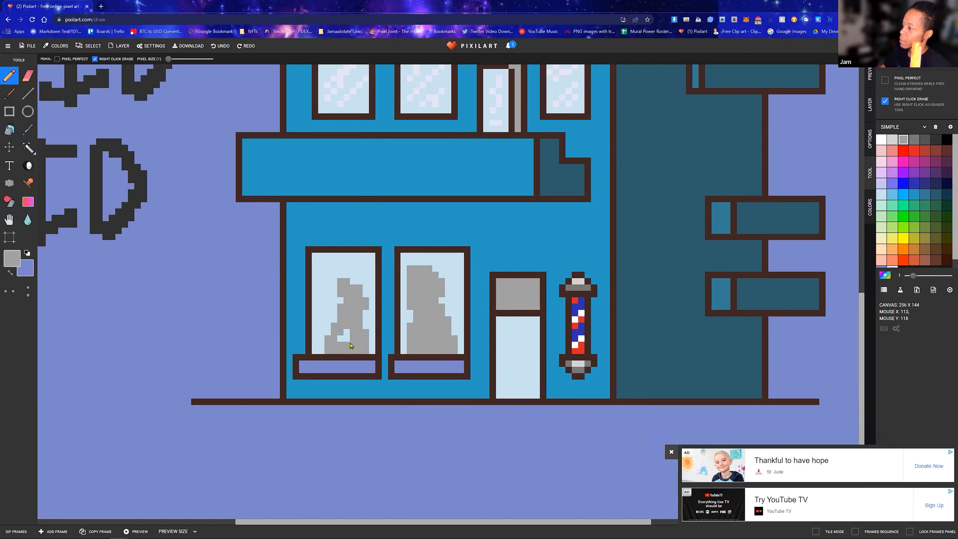
pyautogui.moveTo(355, 285); pyautogui.dragTo(348, 288)
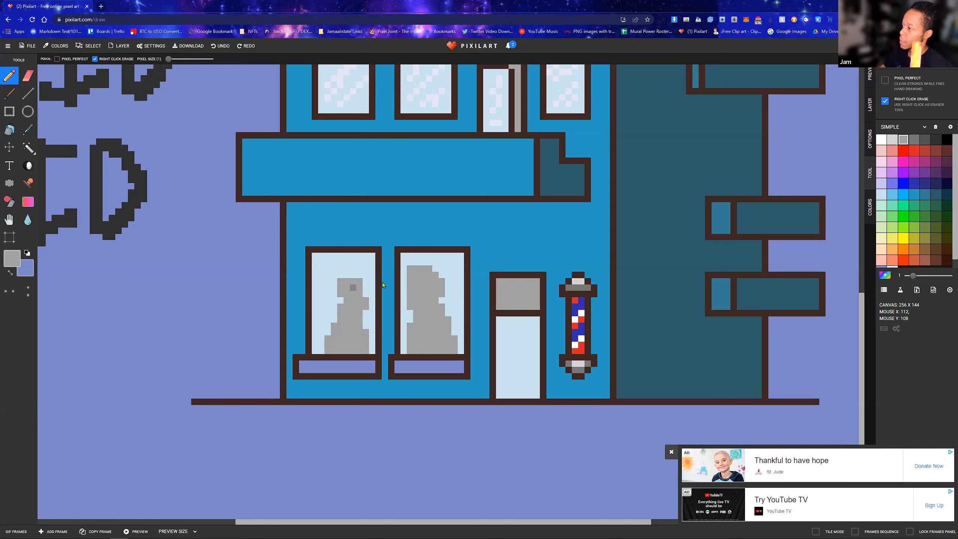
# Draw a medium gray band across the ground-floor door and shade the upper and left edges of the panel above it dark gray
pyautogui.moveTo(498, 356)
pyautogui.mouseDown()
pyautogui.moveTo(536, 362)
pyautogui.moveTo(498, 363)
pyautogui.mouseUp()
pyautogui.click(926, 140)
pyautogui.moveTo(499, 280)
pyautogui.mouseDown()
pyautogui.moveTo(500, 307)
pyautogui.moveTo(516, 284)
pyautogui.moveTo(538, 285)
pyautogui.mouseUp()
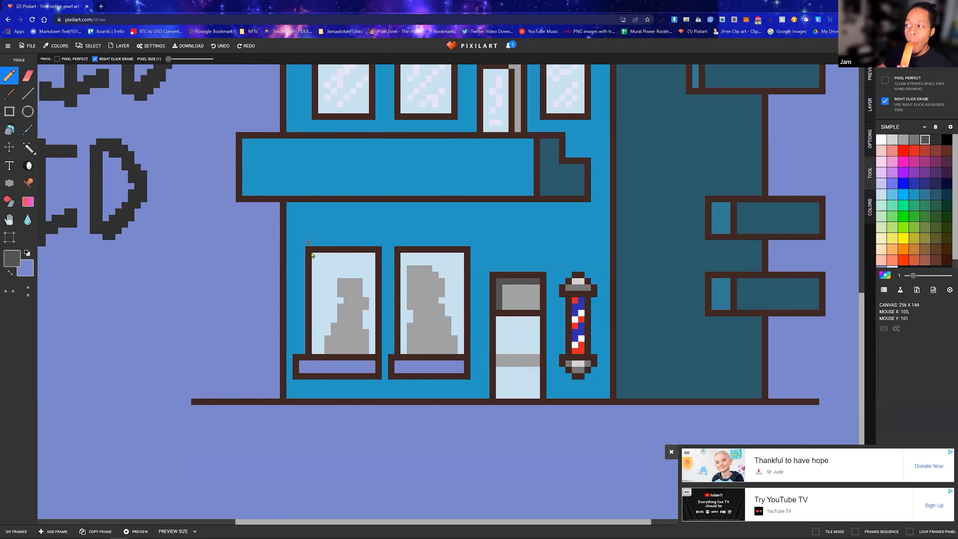
# Draw a dark gray shadow strip along the upper edge of both ground-floor window panes and a short vertical handle on the door
pyautogui.moveTo(314, 255)
pyautogui.mouseDown()
pyautogui.moveTo(456, 260)
pyautogui.moveTo(404, 257)
pyautogui.moveTo(454, 255)
pyautogui.mouseUp()
pyautogui.hotkey('ctrl', 'z')
pyautogui.hotkey('ctrl', 'z')
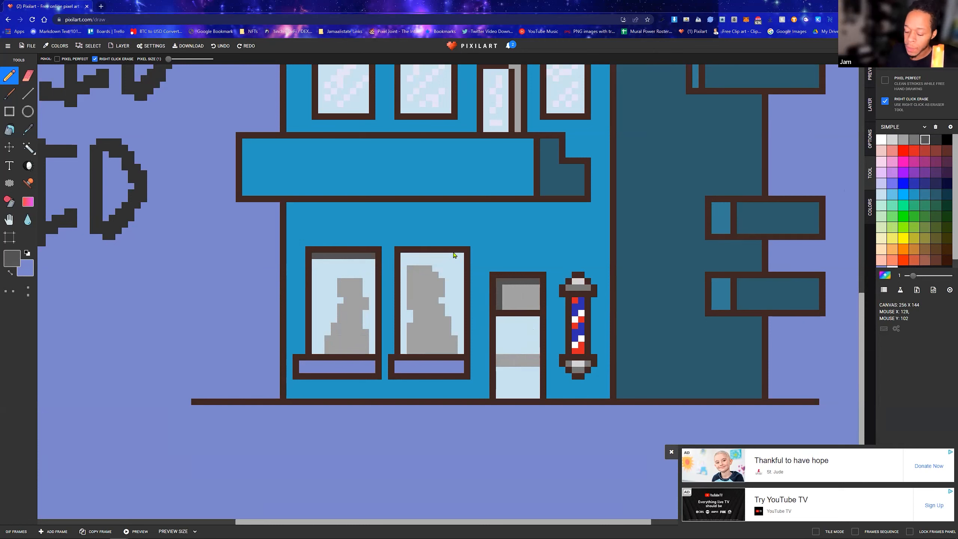
pyautogui.moveTo(406, 260); pyautogui.dragTo(459, 256)
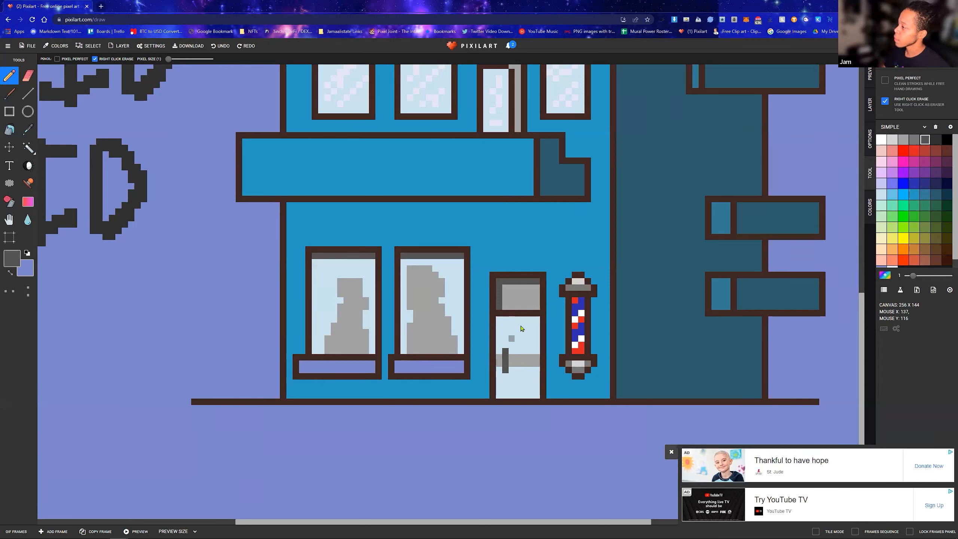
# Draw small dark gray zigzag lettering marks on the gray panel above the ground-floor door
pyautogui.click(517, 301)
pyautogui.click(524, 294)
pyautogui.click(531, 301)
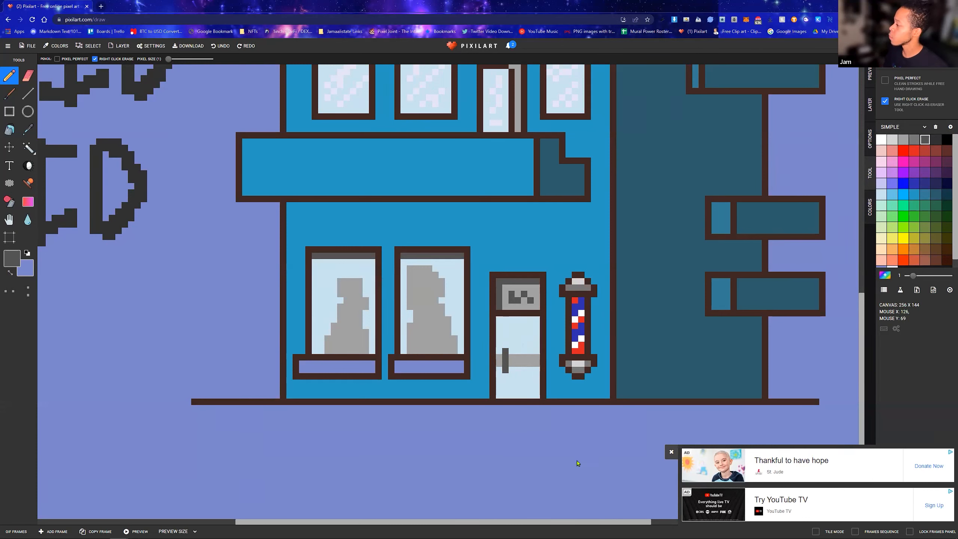
pyautogui.click(672, 451)
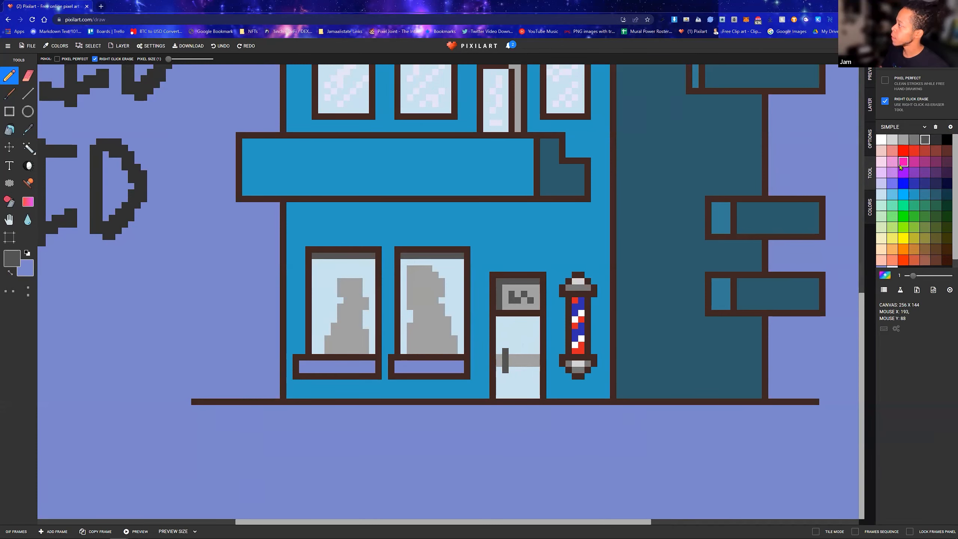
pyautogui.click(883, 176)
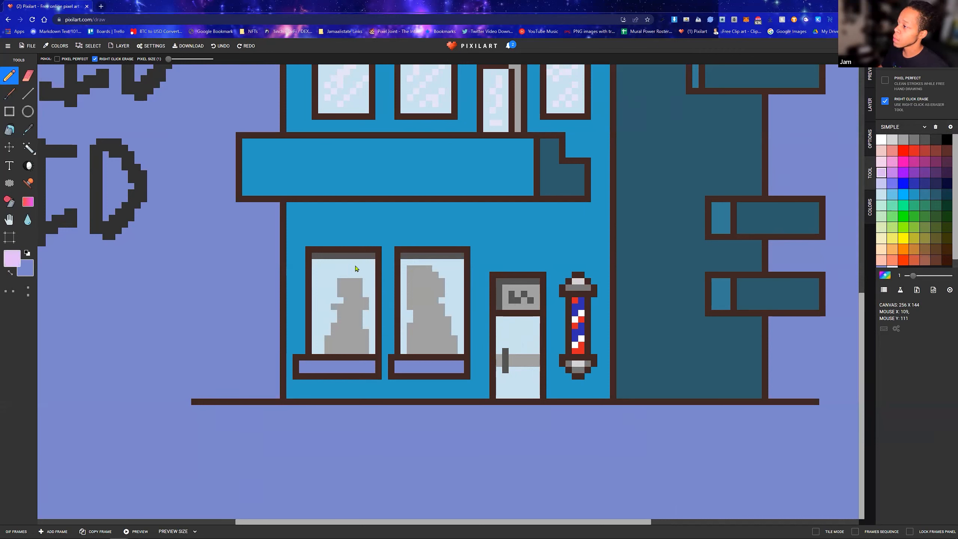
pyautogui.click(28, 95)
pyautogui.moveTo(354, 268); pyautogui.dragTo(322, 300)
pyautogui.hotkey('ctrl', 'z')
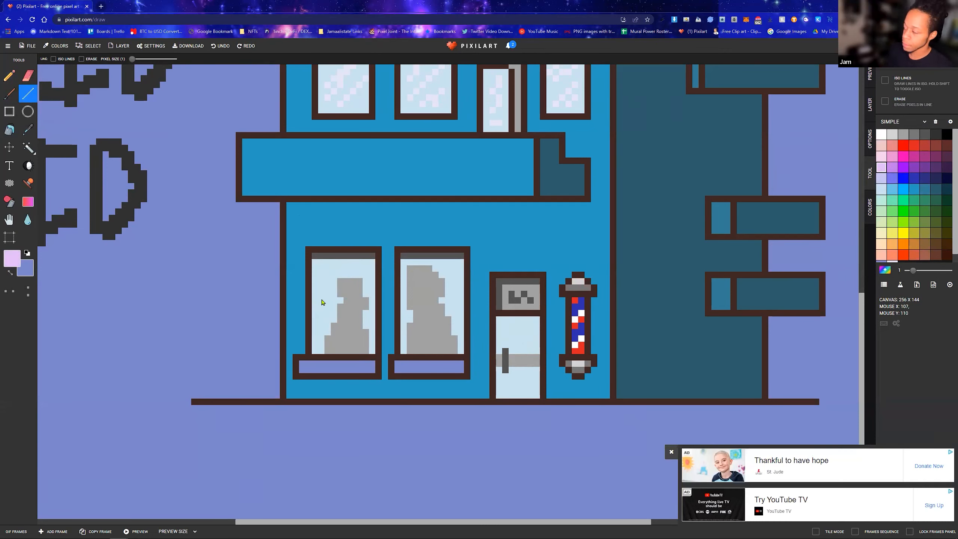
pyautogui.click(882, 179)
pyautogui.moveTo(345, 268); pyautogui.dragTo(321, 307)
pyautogui.hotkey('ctrl', 'z')
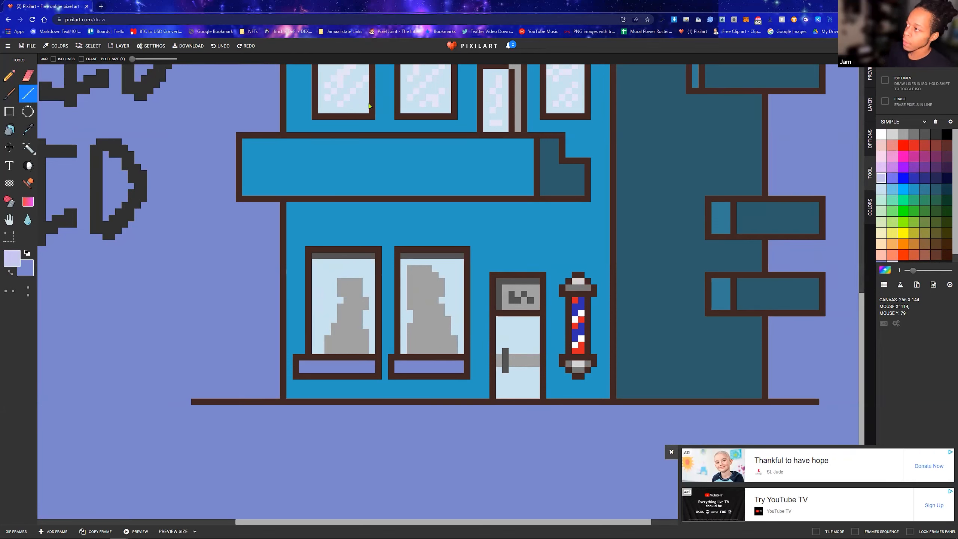
# Sample the near-white reflection color from an upper window and draw diagonal reflection lines across both ground-floor windows with the Line tool
pyautogui.click(27, 130)
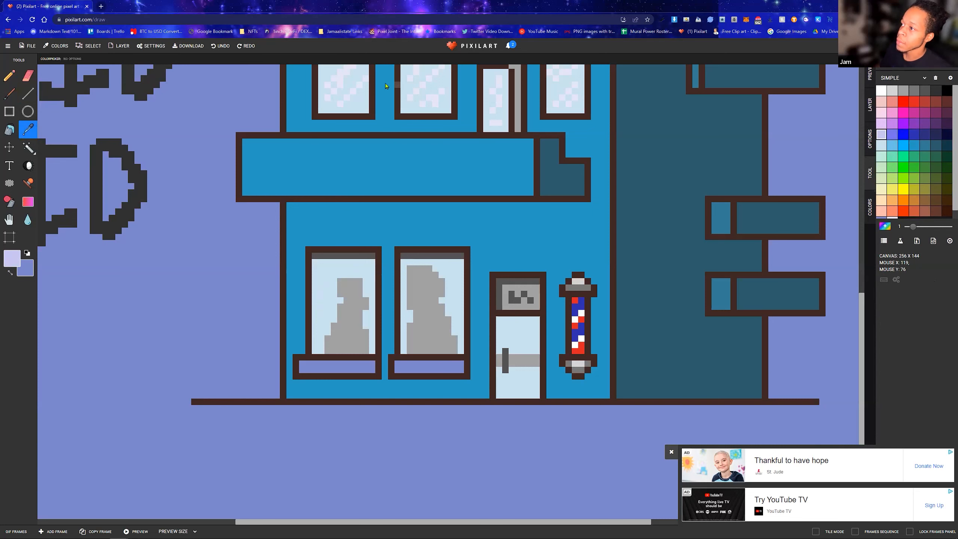
pyautogui.click(344, 81)
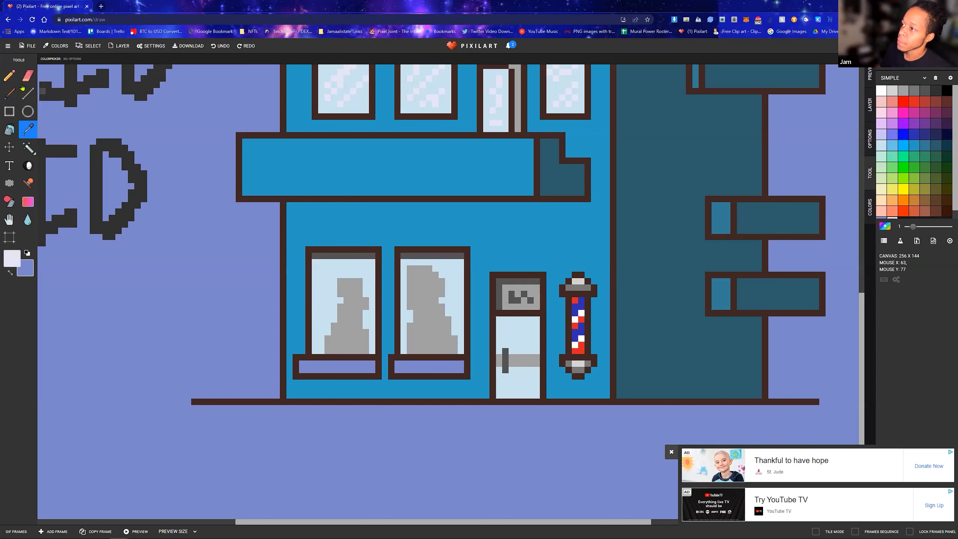
pyautogui.click(28, 93)
pyautogui.moveTo(346, 267)
pyautogui.mouseDown()
pyautogui.moveTo(319, 293)
pyautogui.moveTo(351, 278)
pyautogui.moveTo(327, 302)
pyautogui.moveTo(335, 285)
pyautogui.moveTo(325, 314)
pyautogui.moveTo(359, 310)
pyautogui.moveTo(330, 341)
pyautogui.mouseUp()
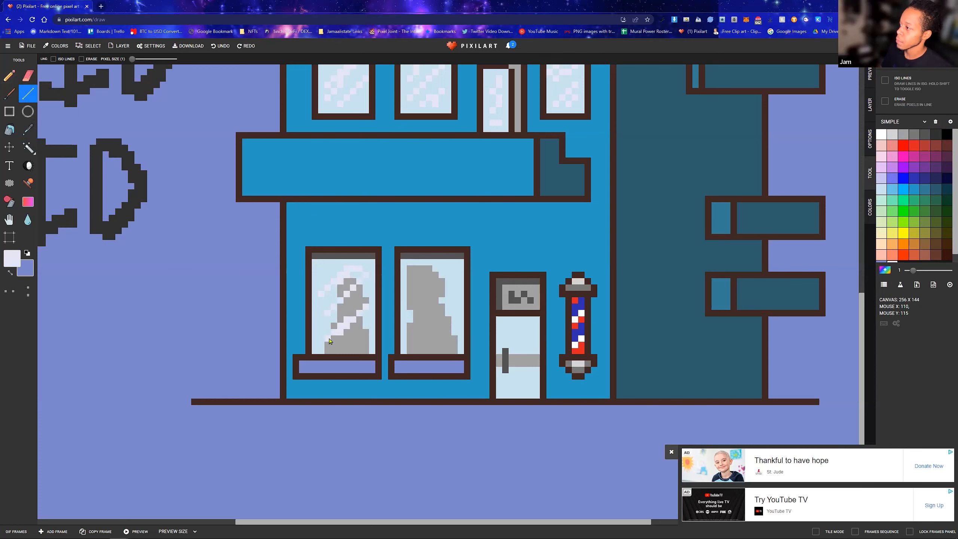
pyautogui.moveTo(441, 263)
pyautogui.mouseDown()
pyautogui.moveTo(417, 287)
pyautogui.moveTo(415, 307)
pyautogui.mouseUp()
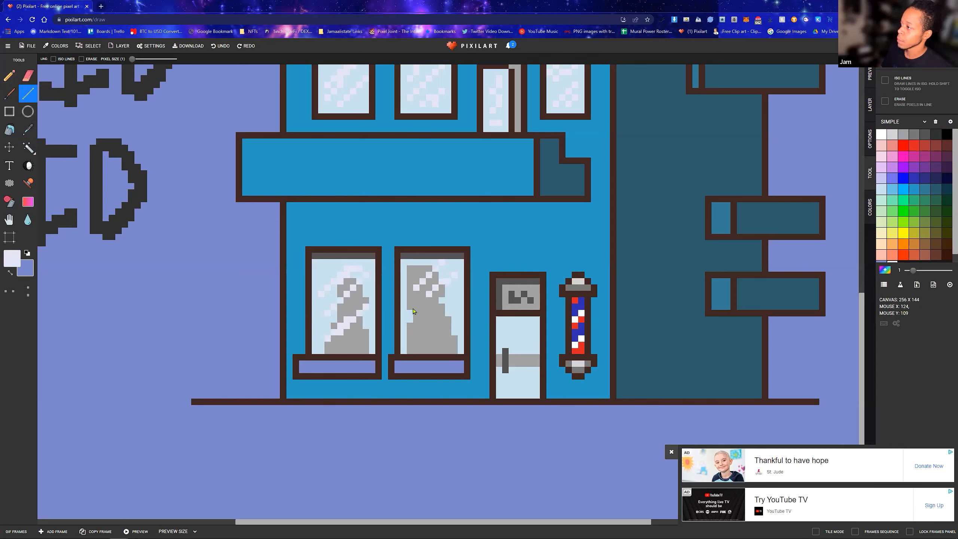
pyautogui.click(870, 76)
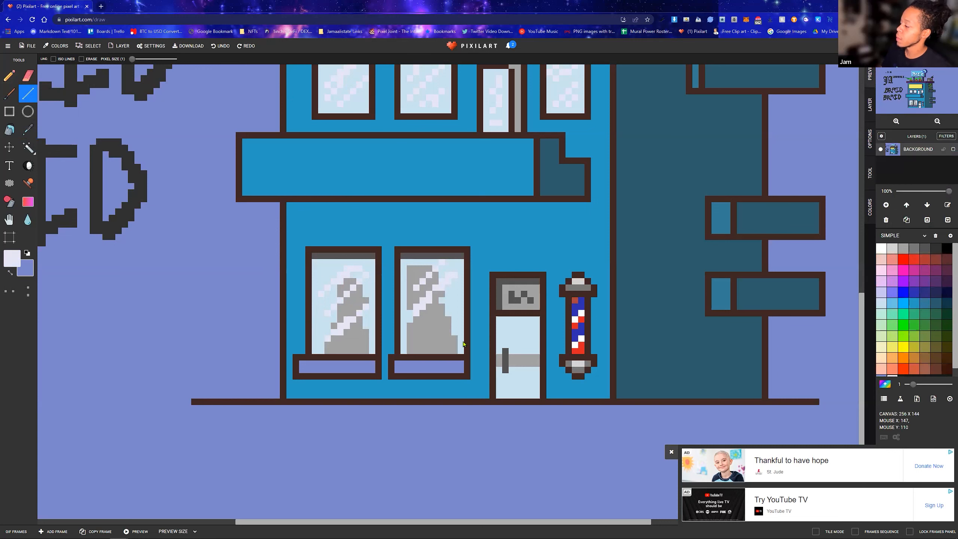
# Draw near-white reflection lines across the right ground-floor window and reflection marks above and below the band on the ground-floor door
pyautogui.moveTo(456, 313); pyautogui.dragTo(418, 346)
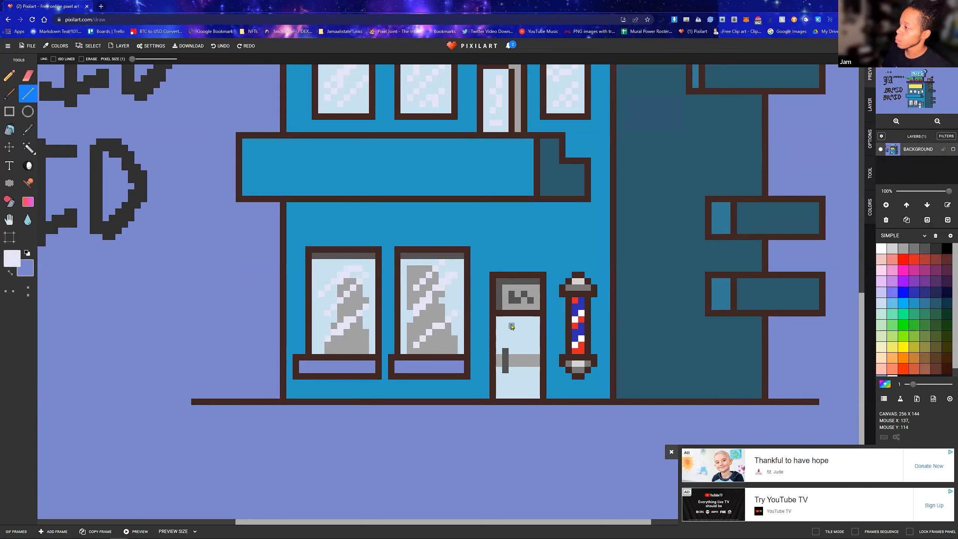
pyautogui.moveTo(523, 328)
pyautogui.mouseDown()
pyautogui.moveTo(512, 340)
pyautogui.moveTo(524, 340)
pyautogui.mouseUp()
pyautogui.moveTo(517, 376); pyautogui.dragTo(518, 388)
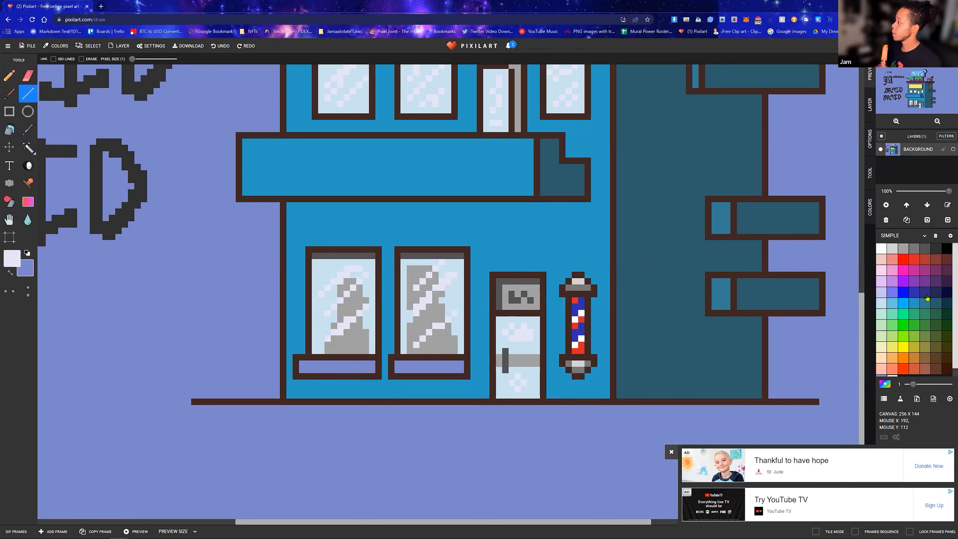
# Fill the right end of both ground-floor window ledges with dark purple
pyautogui.click(925, 282)
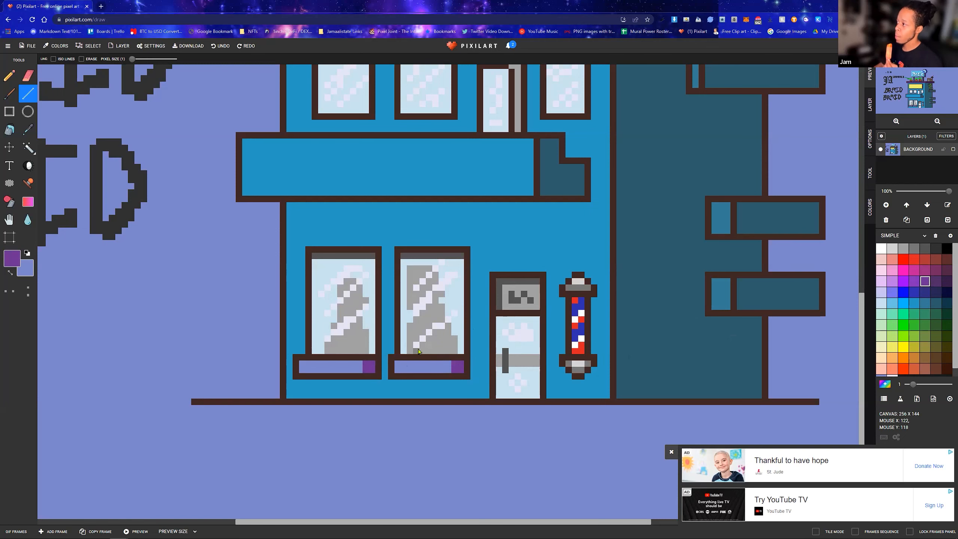
pyautogui.scroll(-4, 453, 354)
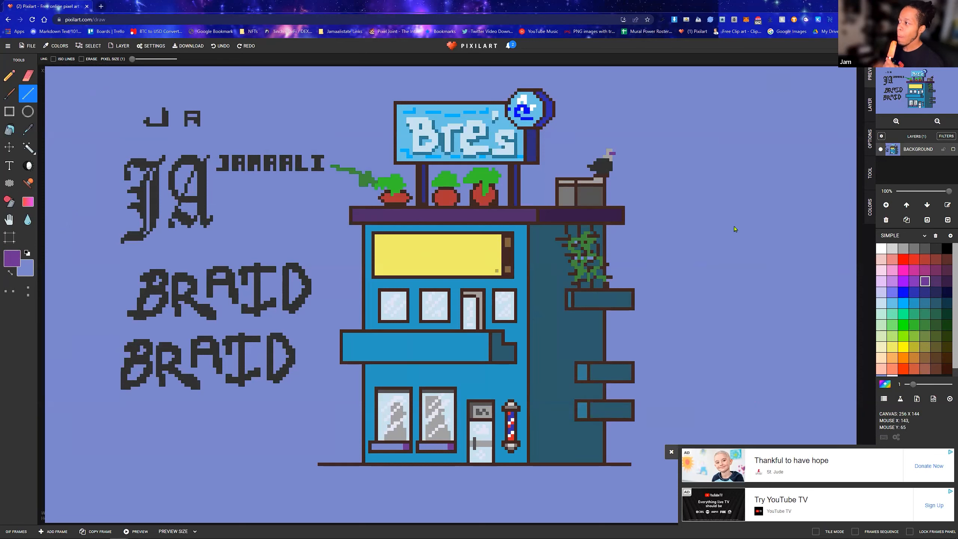
# Draw medium gray detail lines on the right panel of the rooftop box and light gray marks on its left panel
pyautogui.click(926, 249)
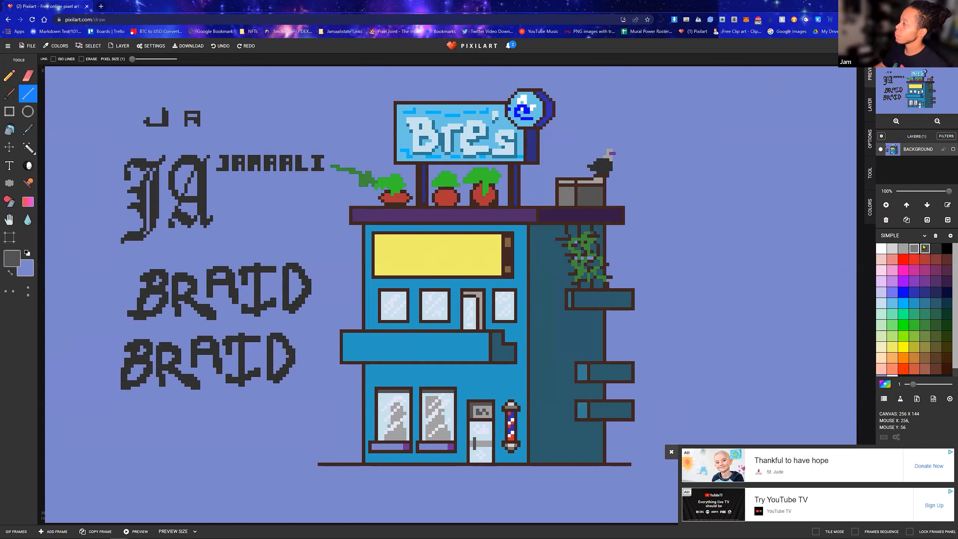
pyautogui.click(937, 249)
pyautogui.click(915, 249)
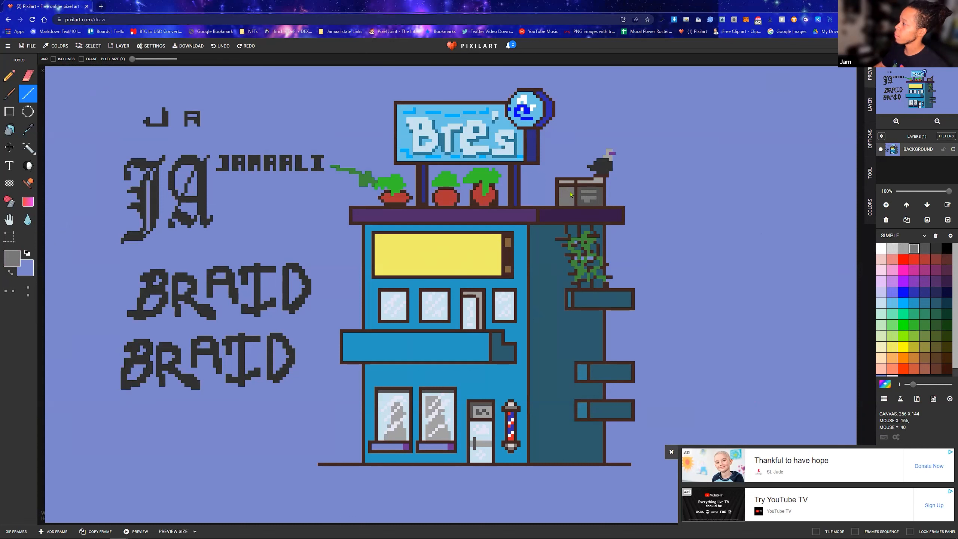
pyautogui.click(904, 250)
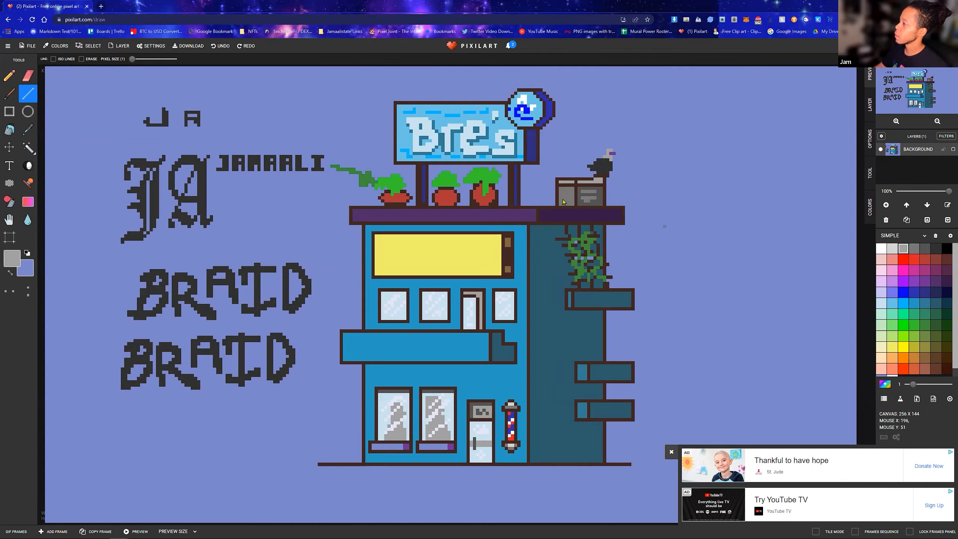
pyautogui.moveTo(565, 193); pyautogui.dragTo(571, 195)
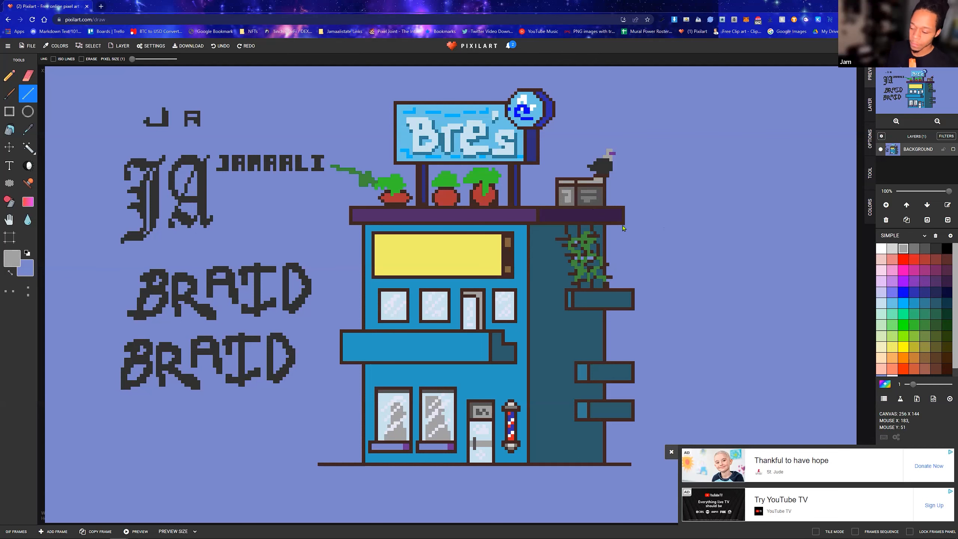
# Draw a short very light gray highlight across the head of the rooftop bird beside its purple beak
pyautogui.scroll(3, 605, 153)
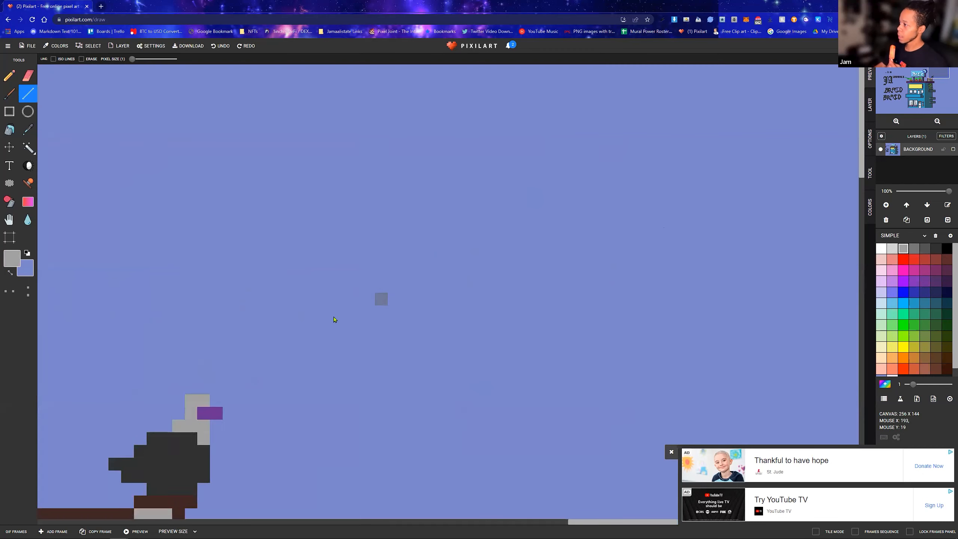
pyautogui.click(893, 249)
pyautogui.moveTo(323, 329); pyautogui.dragTo(333, 327)
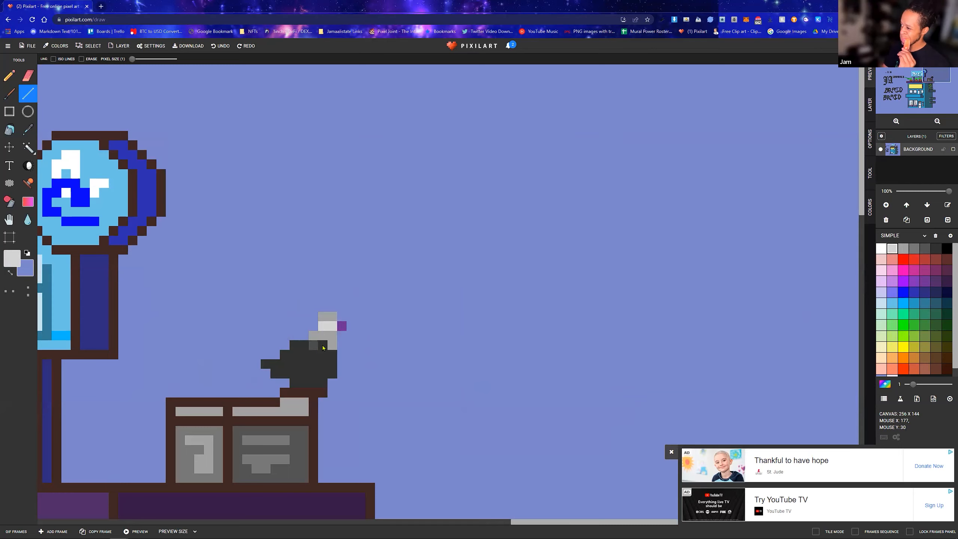
pyautogui.scroll(-2, 323, 348)
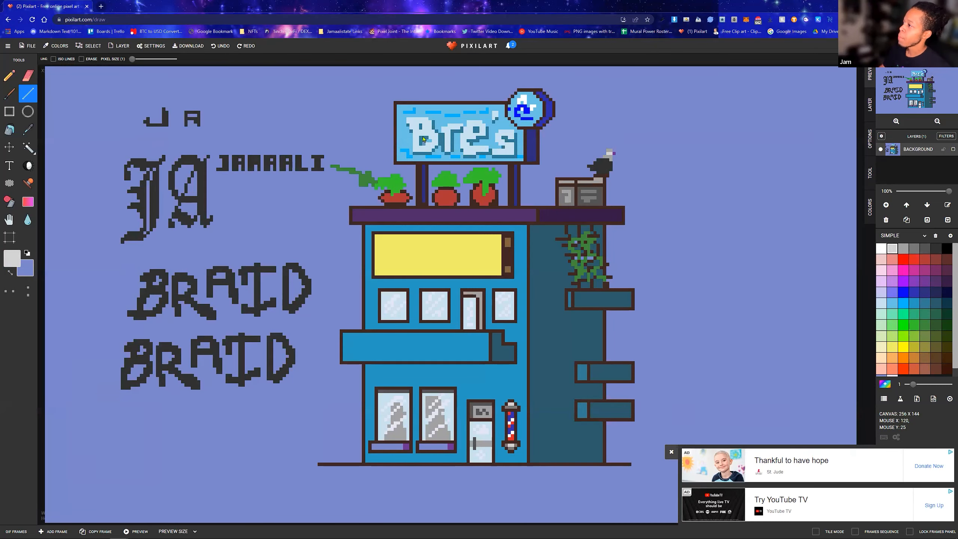
# Add the text BRAIDS in reddish brown on the empty background beneath the JAMAALI lettering with the Text tool
pyautogui.scroll(2, 423, 139)
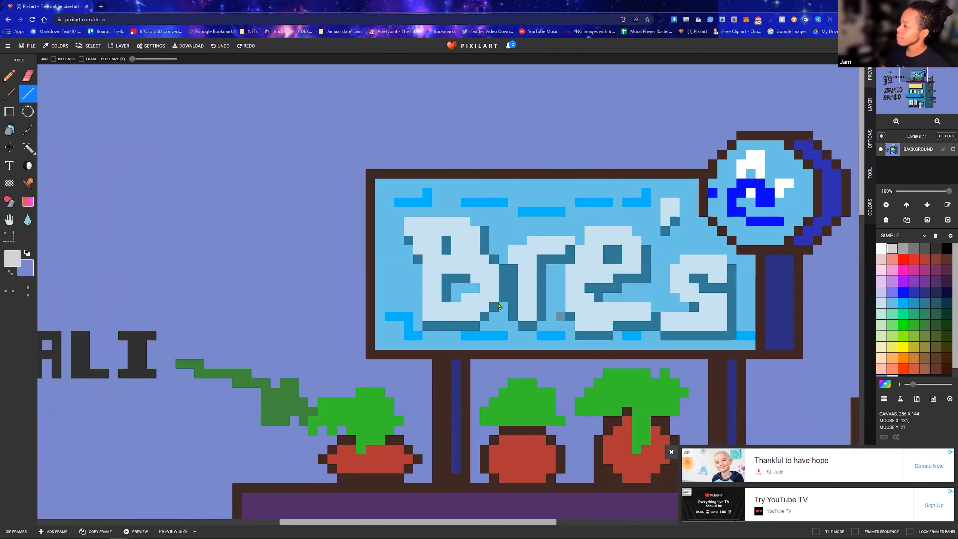
pyautogui.scroll(-3, 415, 373)
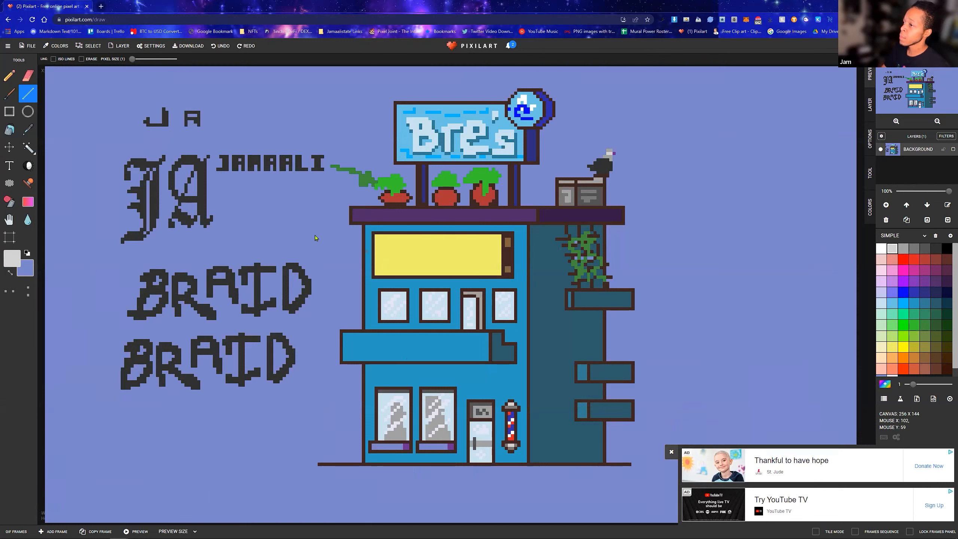
pyautogui.scroll(2, 392, 254)
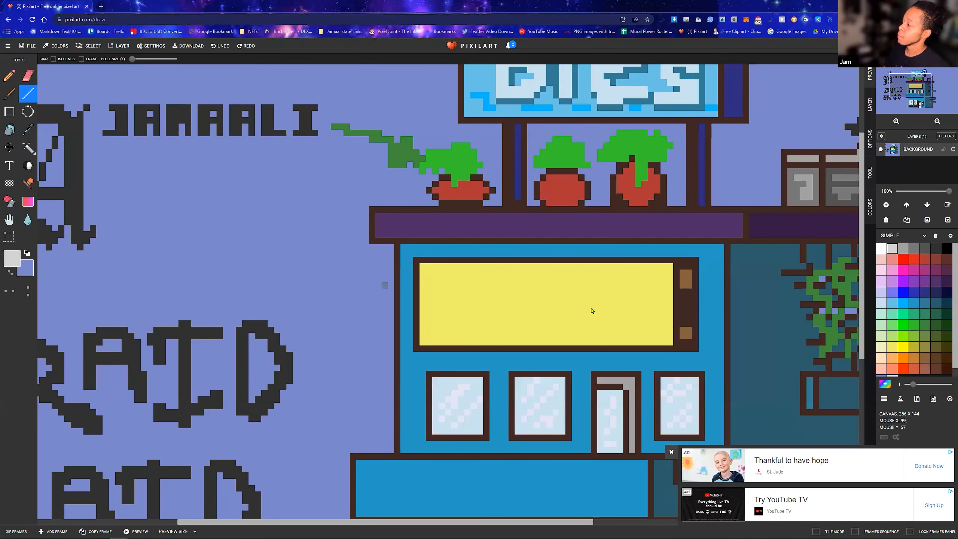
pyautogui.click(937, 370)
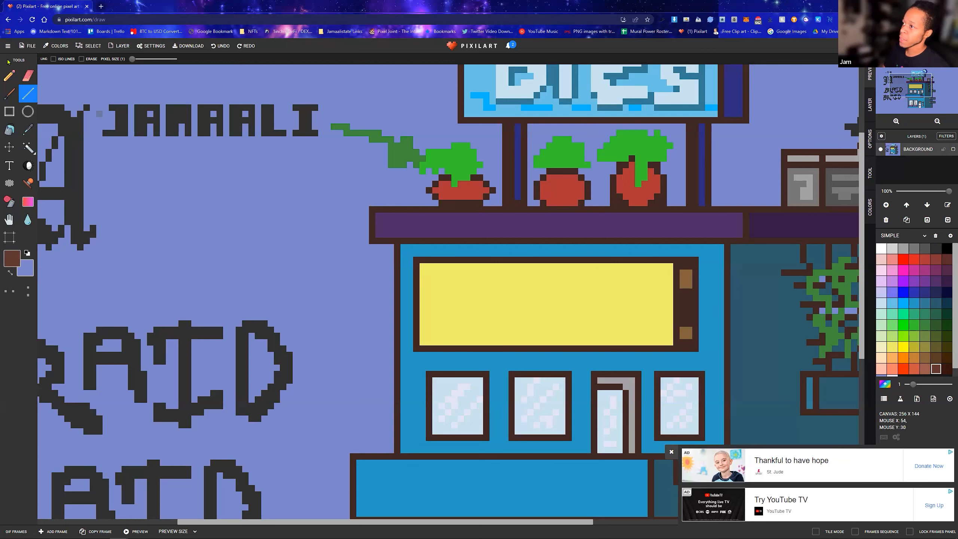
pyautogui.click(9, 76)
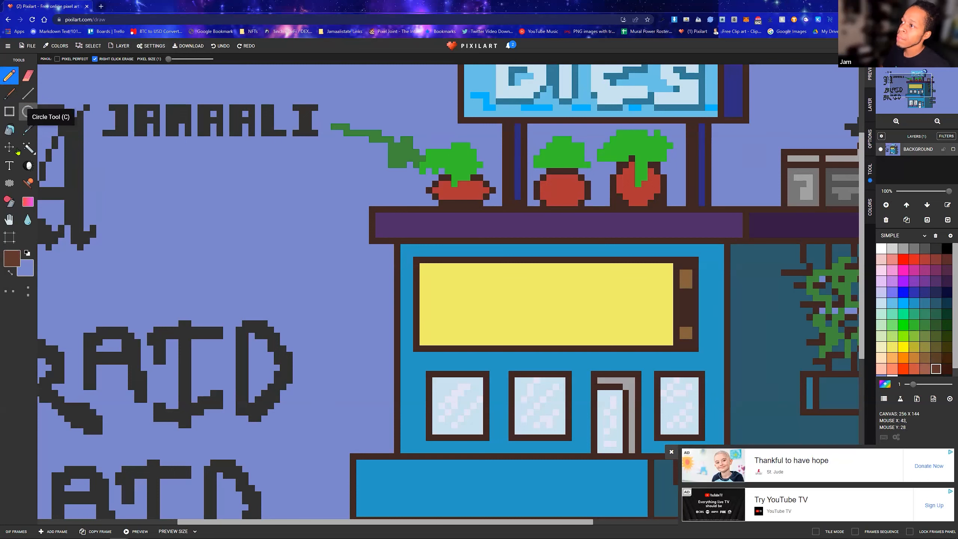
pyautogui.click(11, 165)
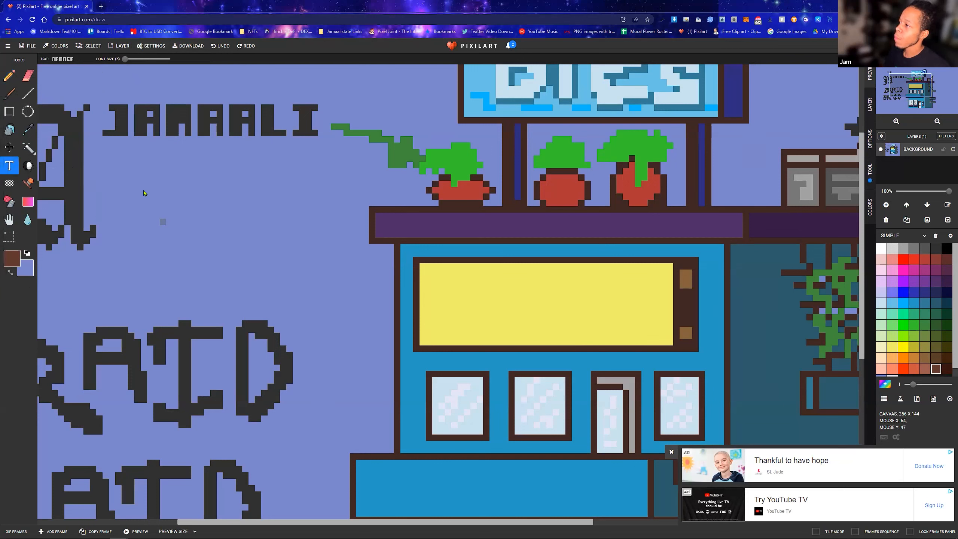
pyautogui.click(64, 60)
pyautogui.write('B')
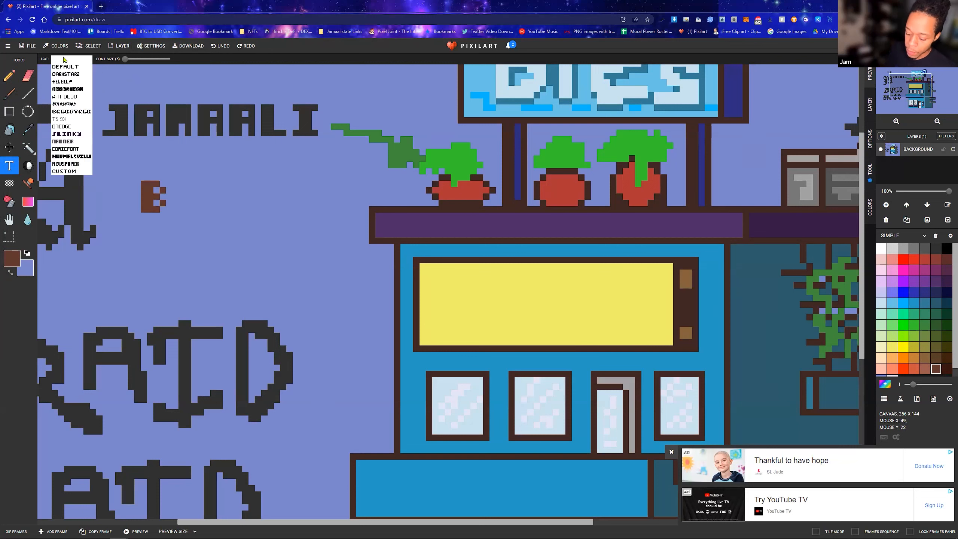
pyautogui.write('RAIDS')
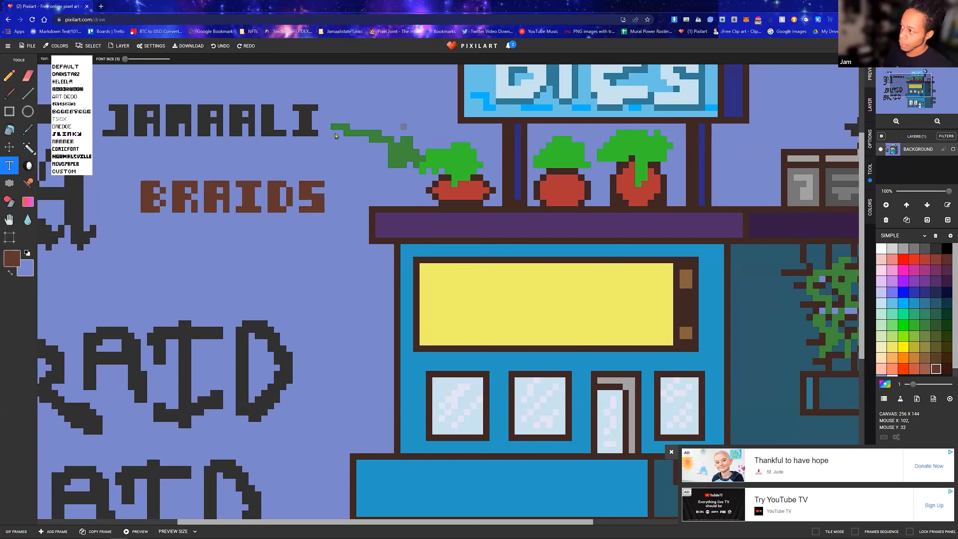
pyautogui.click(232, 147)
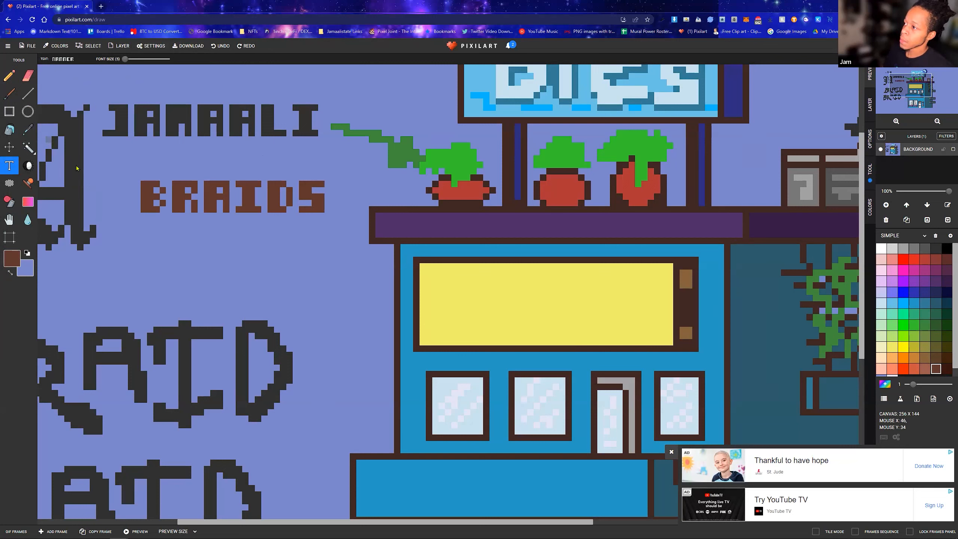
# Select the BRAIDS text with the polygonal lasso and move it onto the upper part of the yellow sign
pyautogui.click(29, 148)
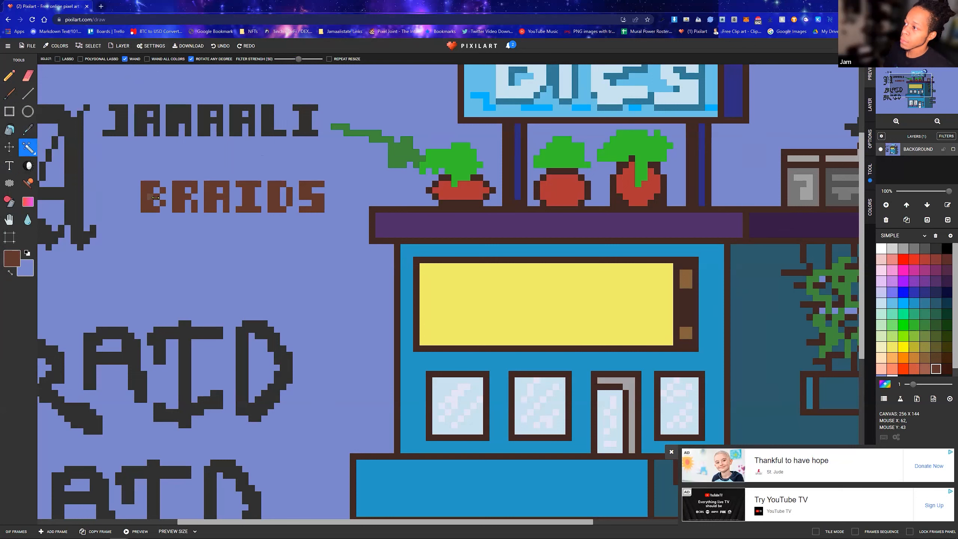
pyautogui.click(155, 197)
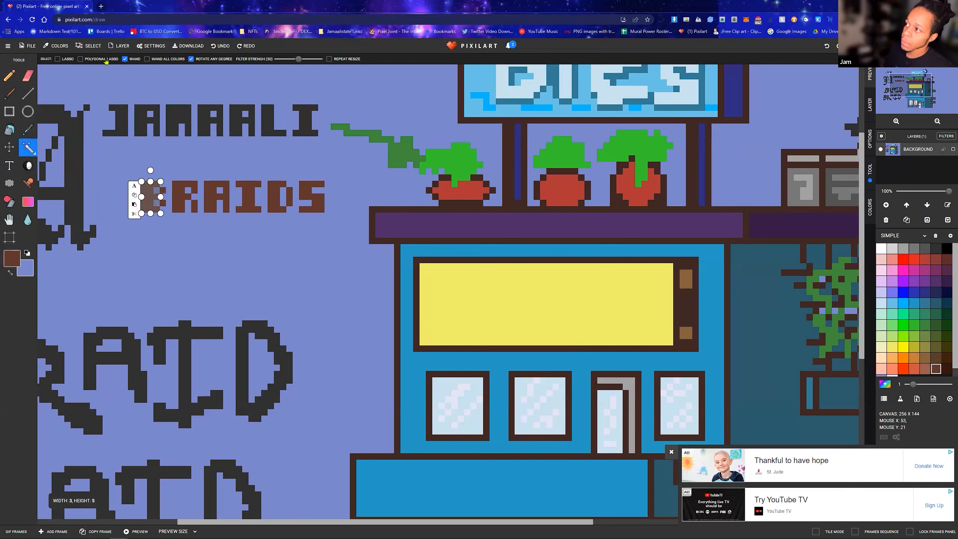
pyautogui.click(125, 59)
pyautogui.click(92, 60)
pyautogui.click(129, 178)
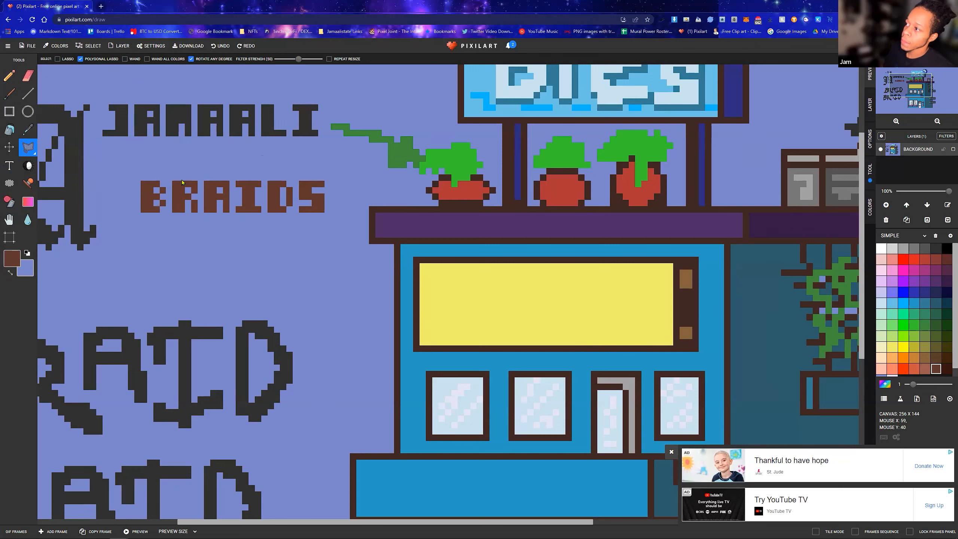
pyautogui.click(329, 178)
pyautogui.click(329, 217)
pyautogui.click(136, 216)
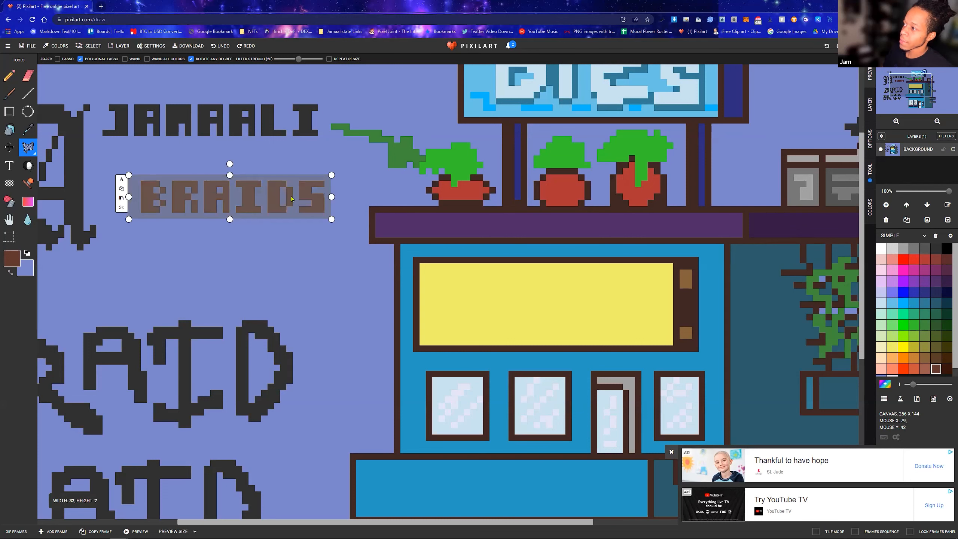
pyautogui.moveTo(272, 191); pyautogui.dragTo(588, 279)
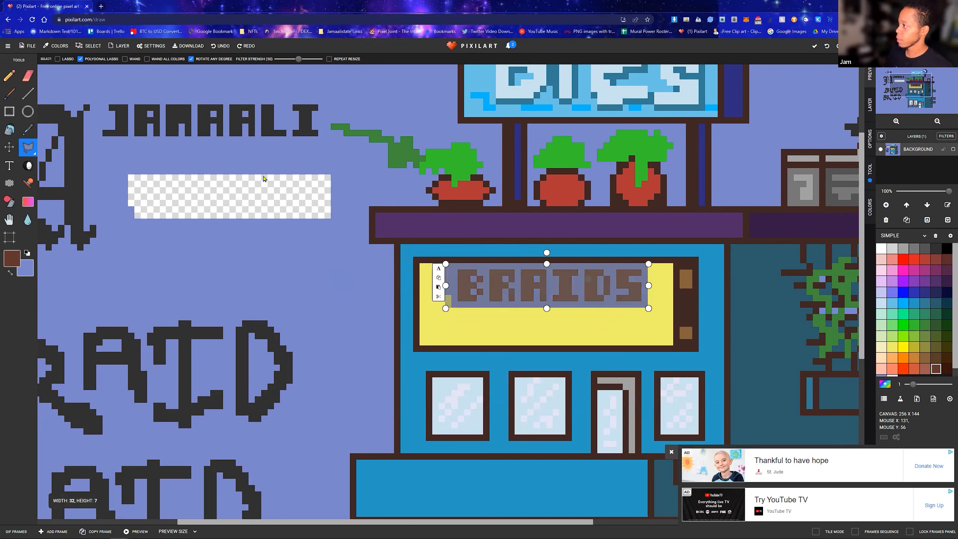
pyautogui.click(280, 179)
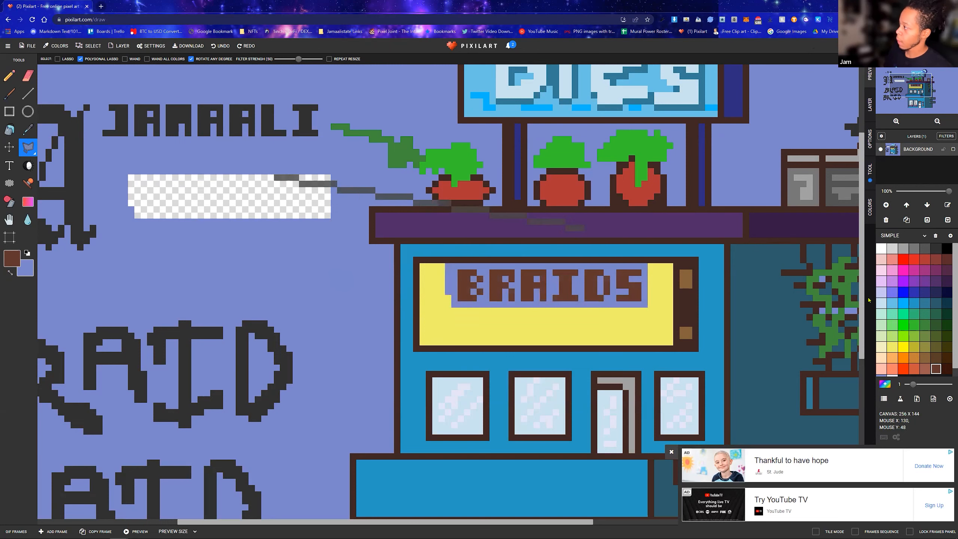
pyautogui.click(236, 186)
pyautogui.click(278, 204)
pyautogui.click(282, 179)
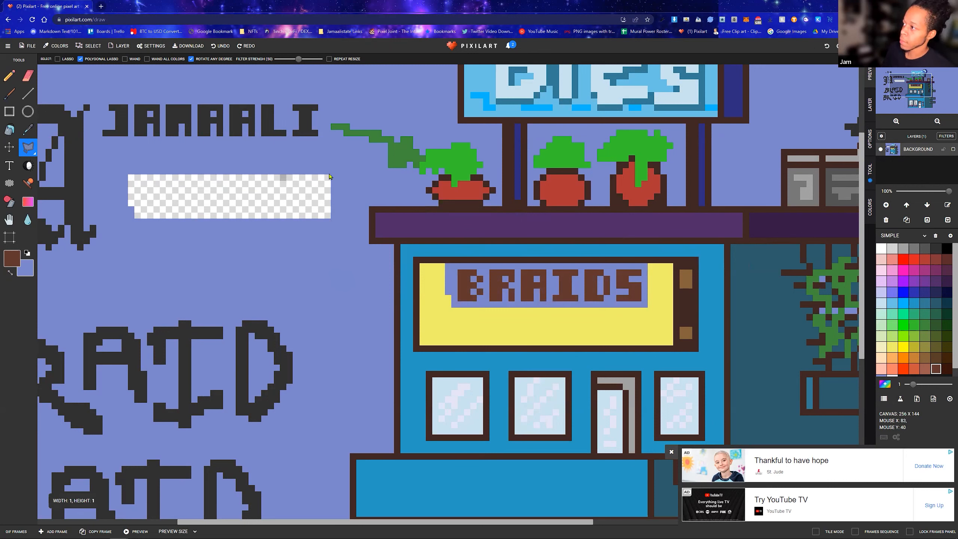
# Sample the sign's yellow and bucket-fill the blue area around and inside the BRAIDS letters with it
pyautogui.click(9, 130)
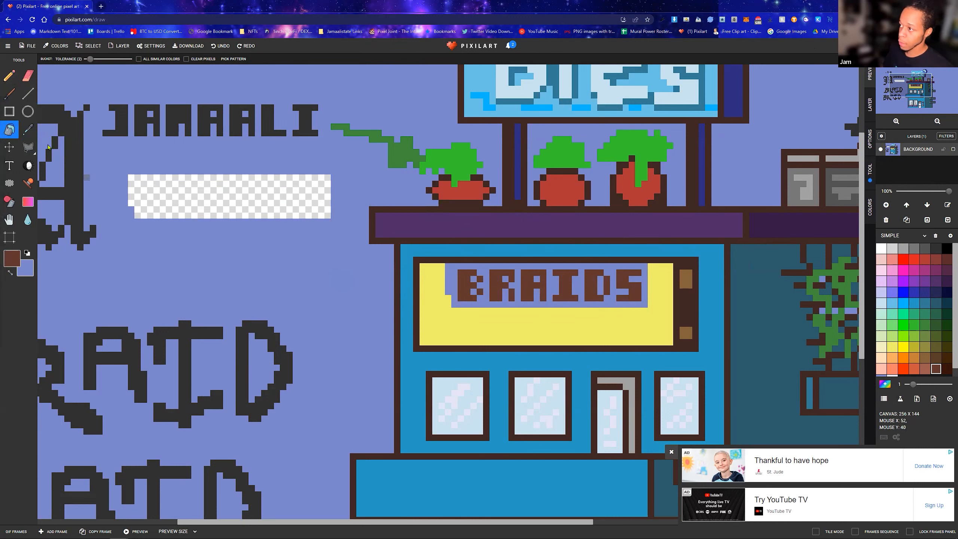
pyautogui.click(29, 130)
pyautogui.click(492, 332)
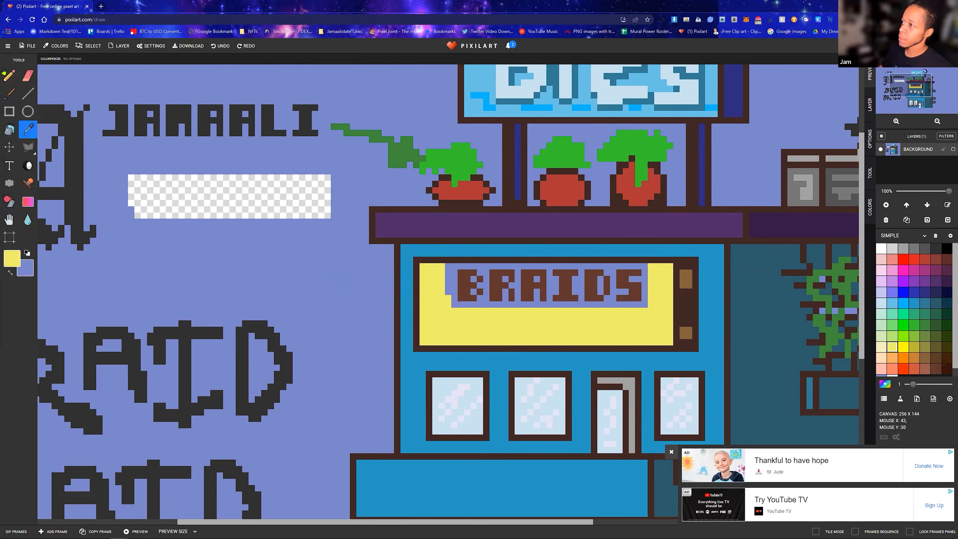
pyautogui.click(9, 130)
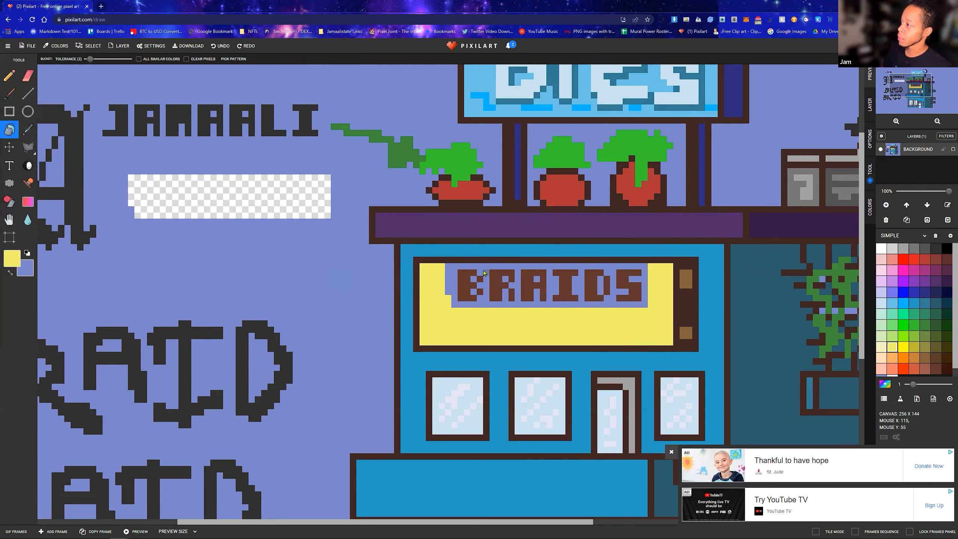
pyautogui.click(482, 271)
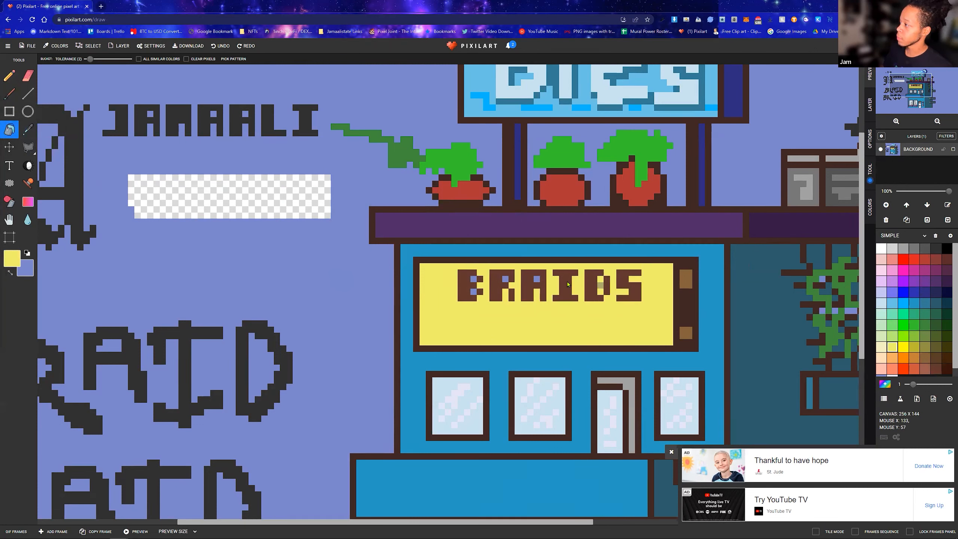
pyautogui.click(538, 282)
pyautogui.click(505, 279)
pyautogui.click(473, 279)
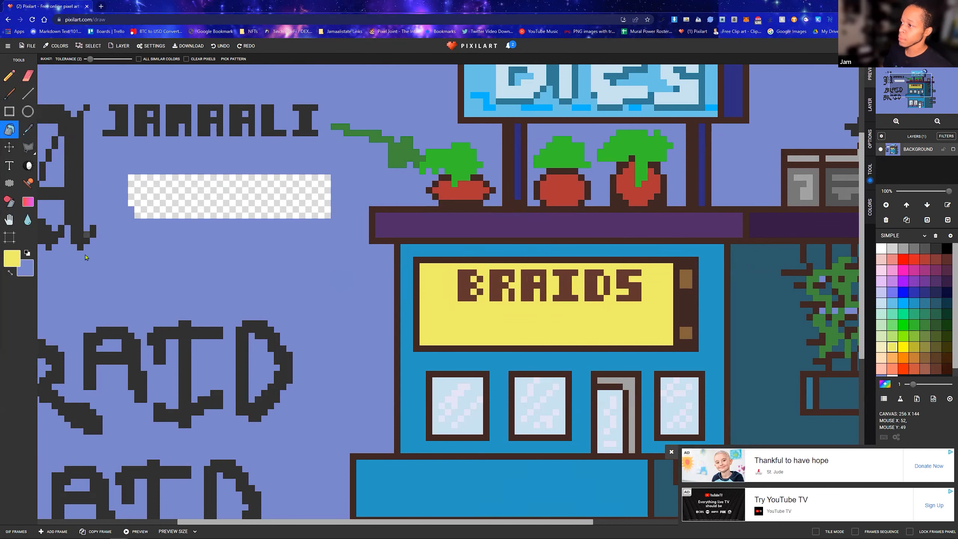
# Fill the transparent rectangle left by the moved text with the periwinkle background color and restore yellow as the primary color
pyautogui.press('x')
pyautogui.click(225, 186)
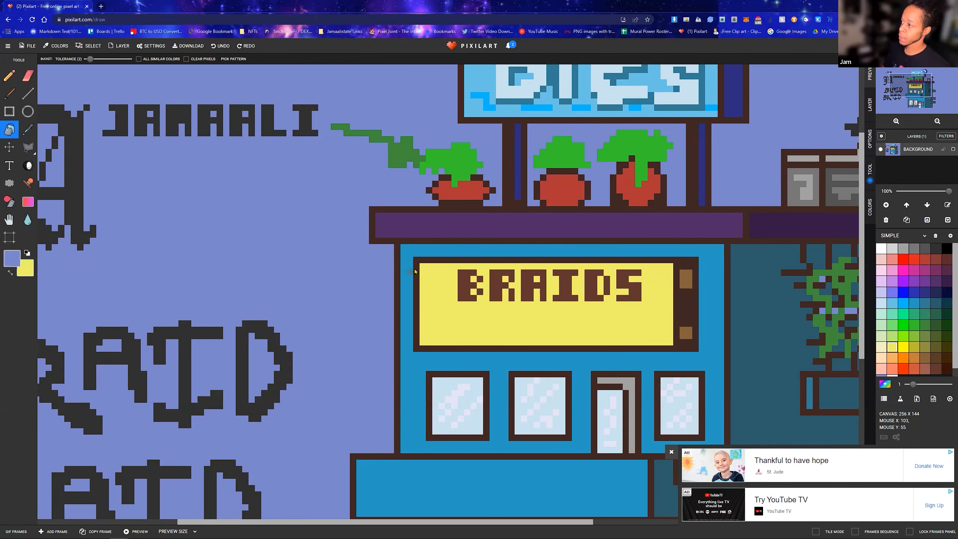
pyautogui.press('x')
pyautogui.scroll(-2, 525, 302)
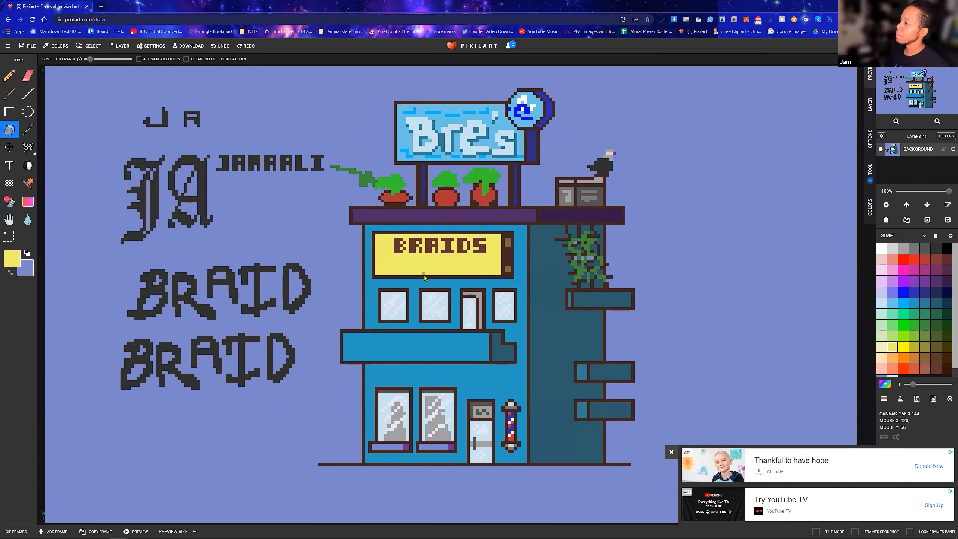
pyautogui.scroll(3, 425, 278)
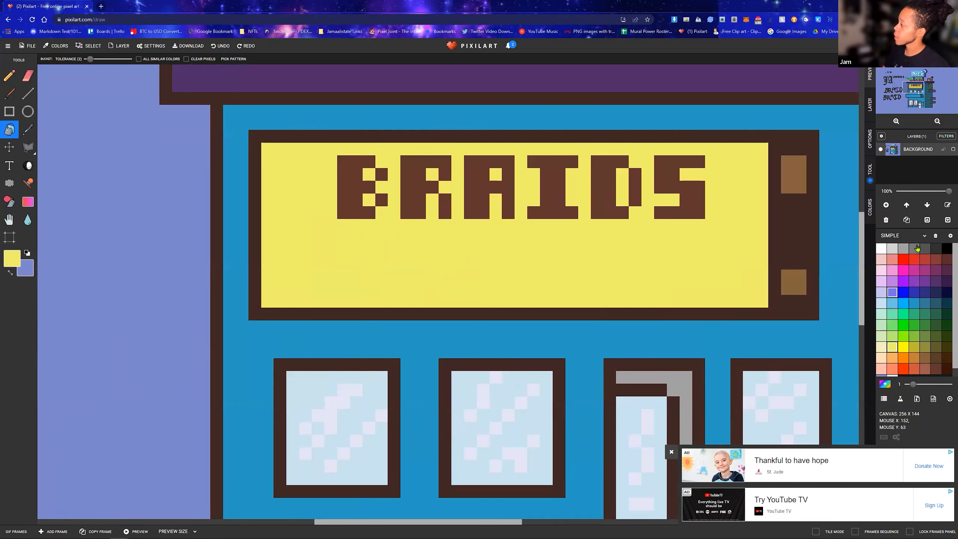
# Draw three small reddish-brown faces with the Pencil in a row beneath the BRAIDS lettering on the yellow sign
pyautogui.click(893, 292)
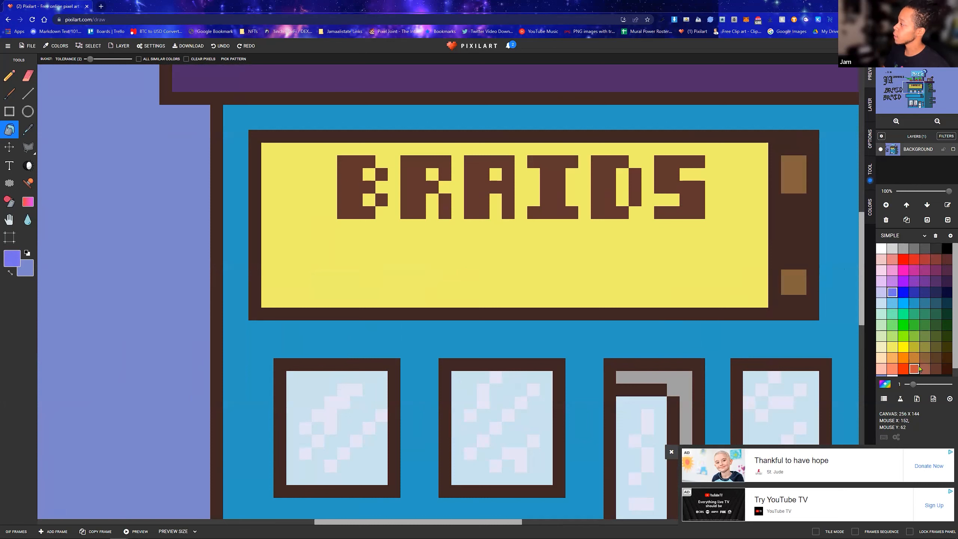
pyautogui.scroll(-1, 934, 361)
pyautogui.click(931, 361)
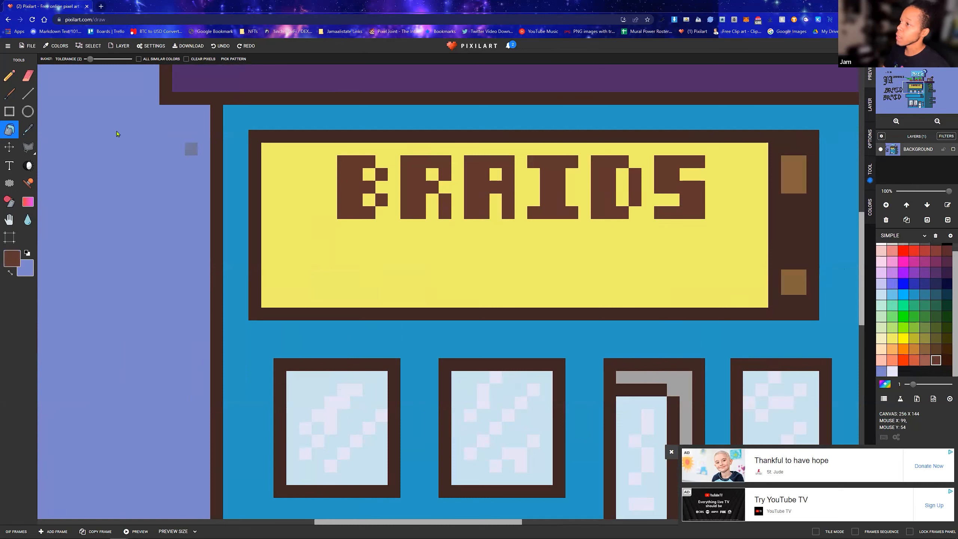
pyautogui.click(9, 76)
pyautogui.moveTo(355, 269); pyautogui.dragTo(381, 288)
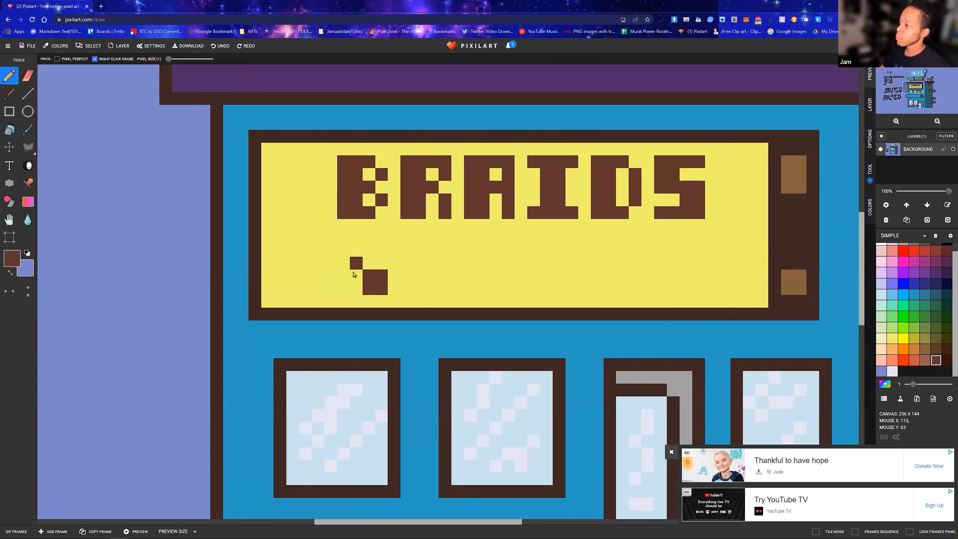
pyautogui.click(354, 287)
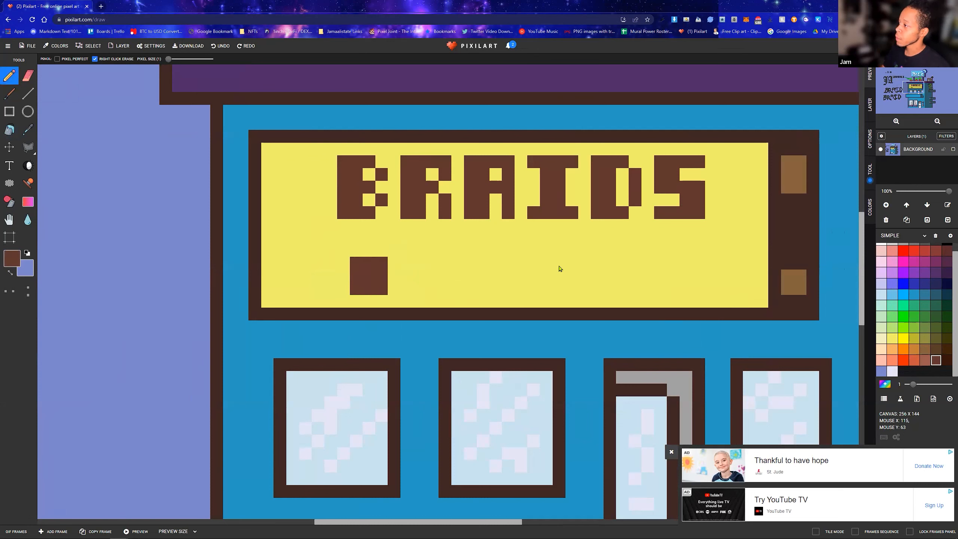
pyautogui.moveTo(508, 251)
pyautogui.mouseDown()
pyautogui.moveTo(522, 289)
pyautogui.moveTo(521, 251)
pyautogui.moveTo(521, 277)
pyautogui.mouseUp()
pyautogui.click(661, 264)
pyautogui.moveTo(662, 263)
pyautogui.mouseDown()
pyautogui.moveTo(676, 284)
pyautogui.moveTo(703, 284)
pyautogui.moveTo(683, 273)
pyautogui.mouseUp()
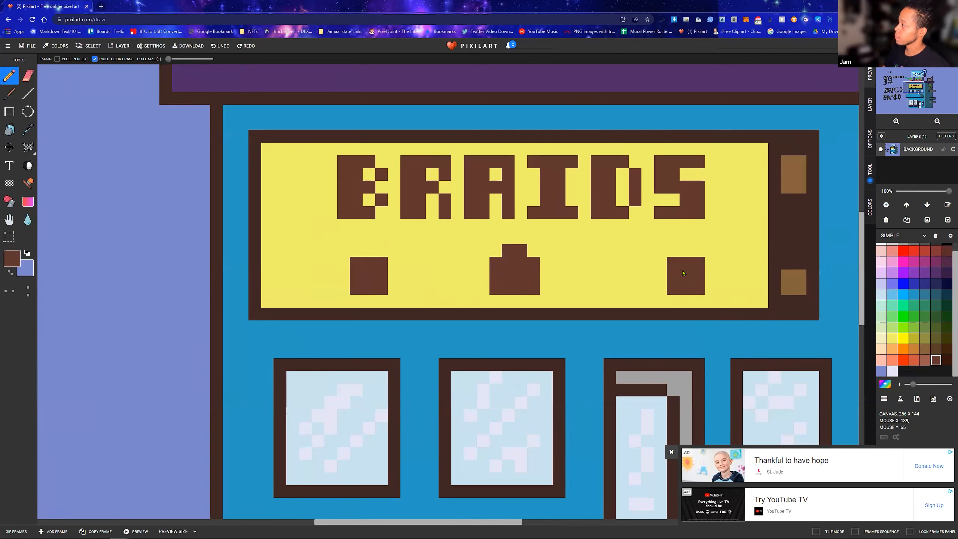
# Draw black hair around the three brown faces on the yellow sign
pyautogui.scroll(1, 913, 325)
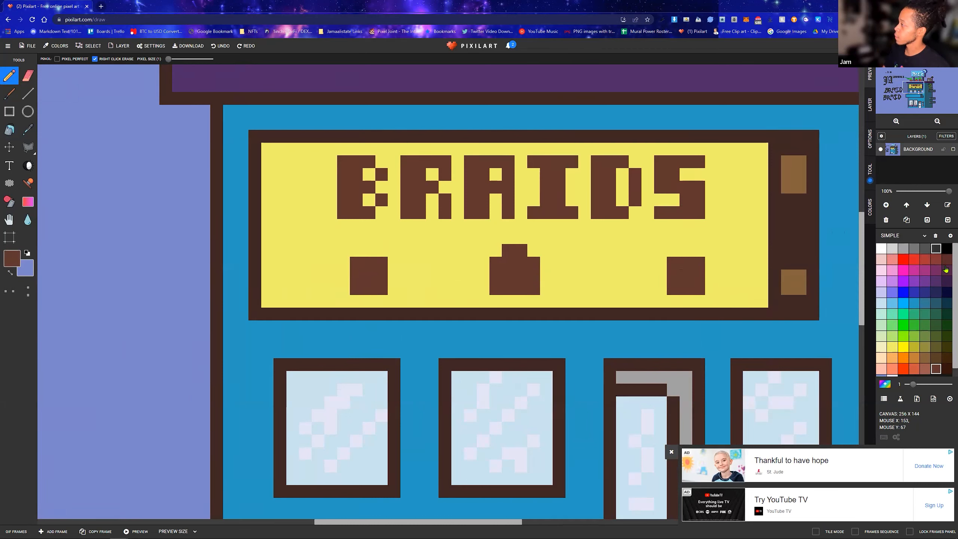
pyautogui.click(947, 249)
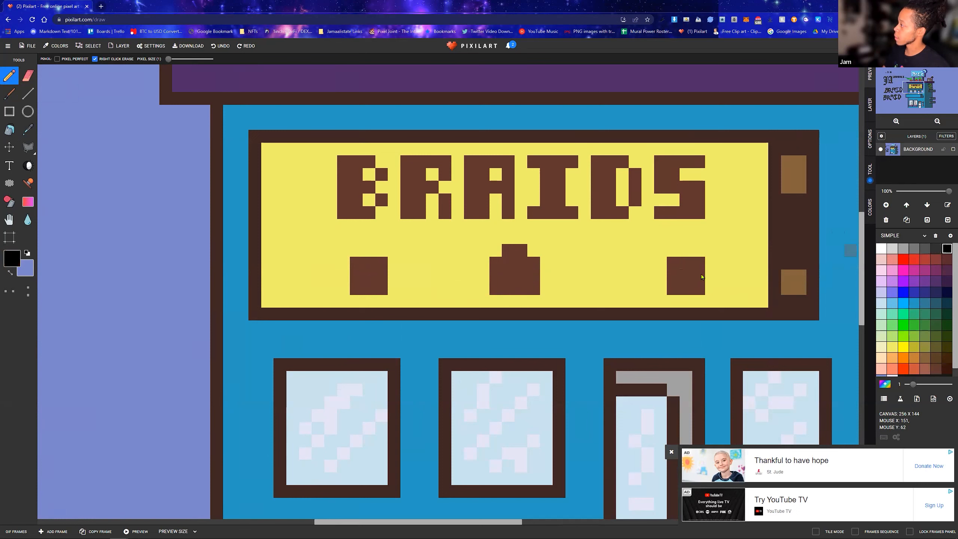
pyautogui.moveTo(661, 251)
pyautogui.mouseDown()
pyautogui.moveTo(699, 260)
pyautogui.moveTo(704, 268)
pyautogui.moveTo(682, 254)
pyautogui.moveTo(720, 295)
pyautogui.moveTo(720, 263)
pyautogui.mouseUp()
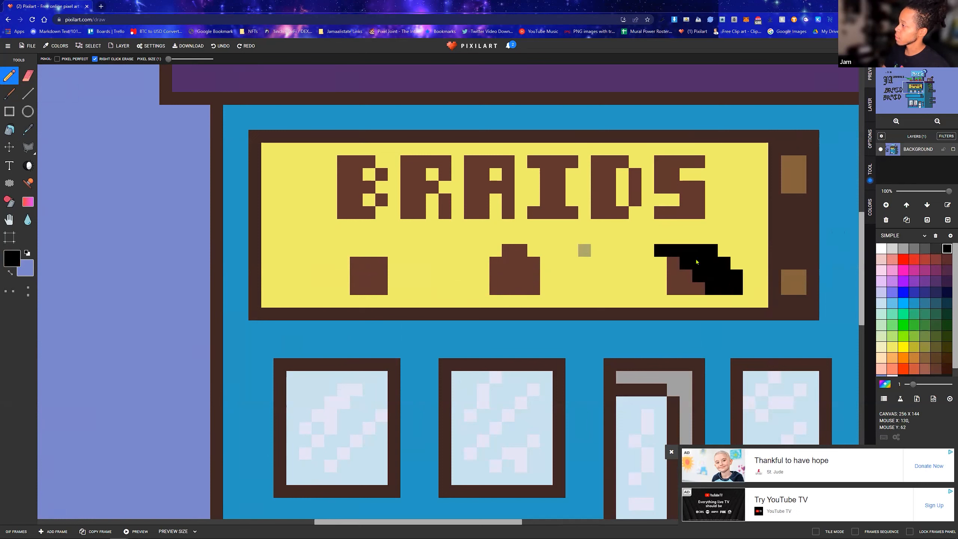
pyautogui.click(509, 251)
pyautogui.moveTo(500, 265); pyautogui.dragTo(470, 290)
pyautogui.moveTo(499, 249); pyautogui.dragTo(458, 289)
pyautogui.moveTo(539, 255)
pyautogui.mouseDown()
pyautogui.moveTo(561, 293)
pyautogui.moveTo(546, 254)
pyautogui.moveTo(573, 278)
pyautogui.mouseUp()
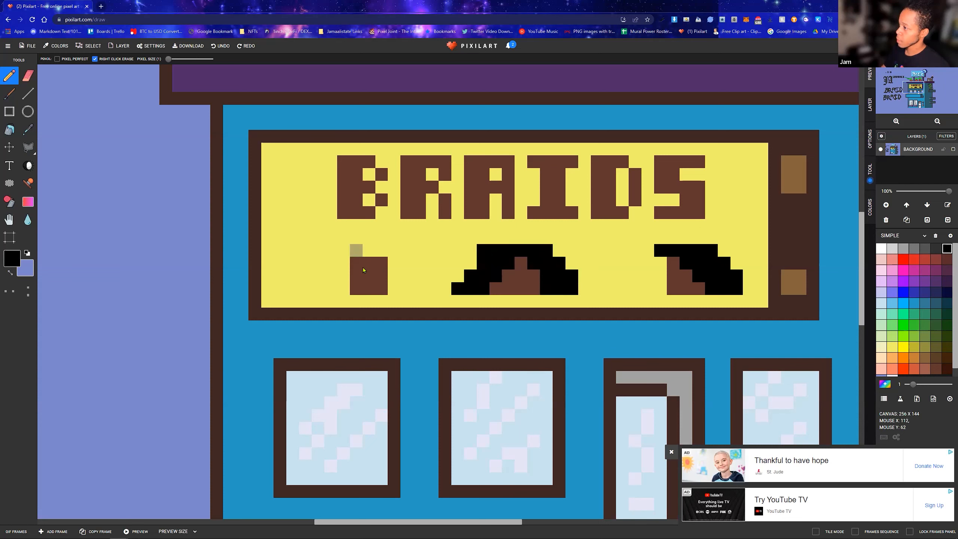
pyautogui.moveTo(347, 289)
pyautogui.mouseDown()
pyautogui.moveTo(355, 255)
pyautogui.moveTo(337, 277)
pyautogui.moveTo(334, 289)
pyautogui.moveTo(361, 252)
pyautogui.moveTo(387, 252)
pyautogui.moveTo(394, 292)
pyautogui.mouseUp()
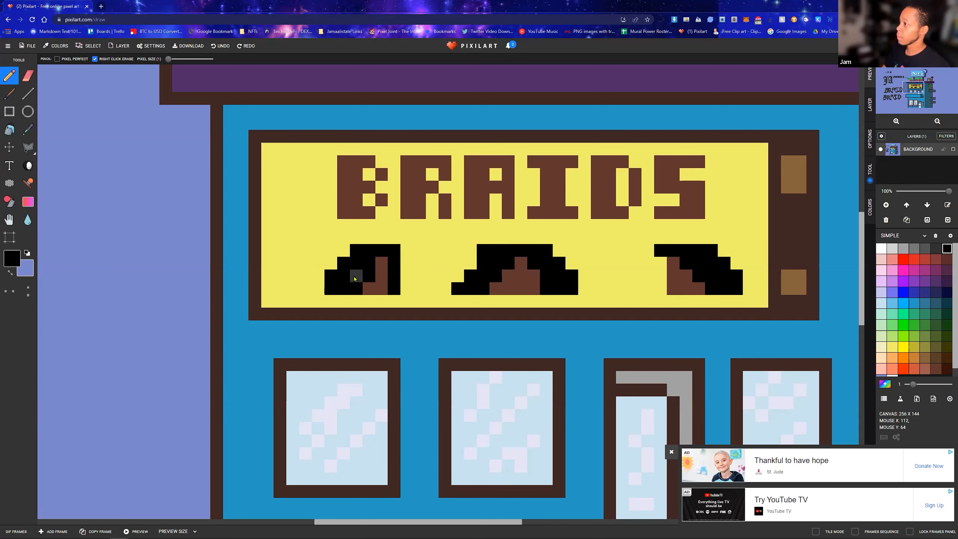
pyautogui.scroll(-5, 502, 268)
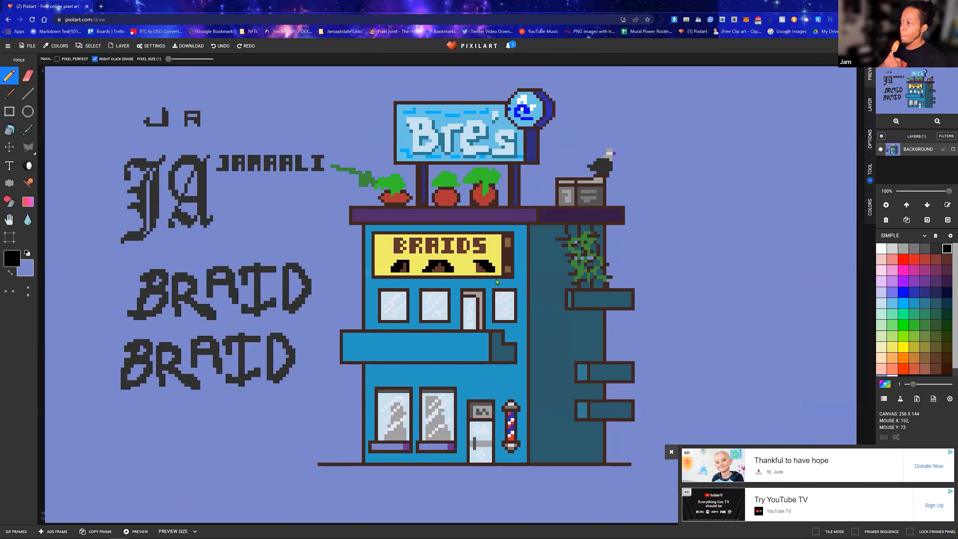
pyautogui.scroll(3, 497, 282)
pyautogui.scroll(-3, 573, 295)
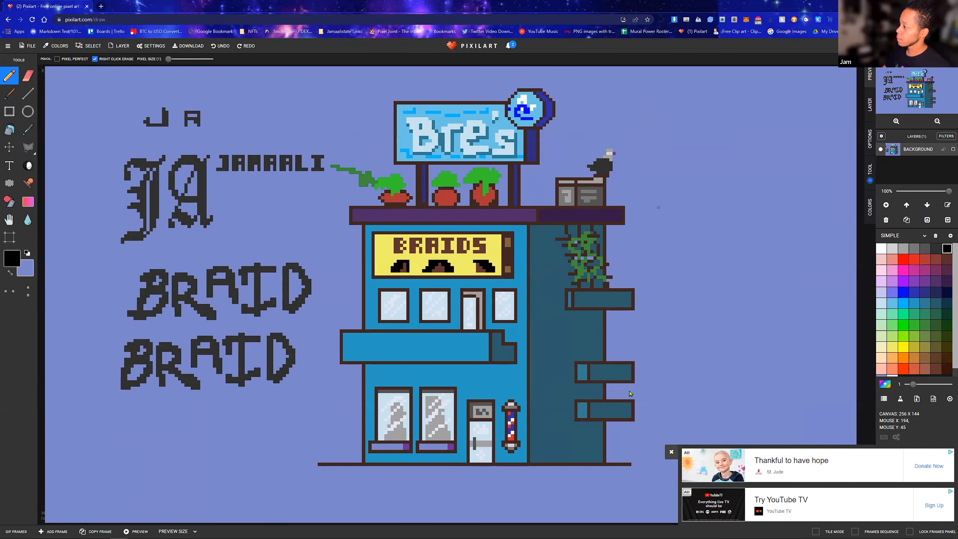
# Pencil short dark teal brick marks across the upper and middle parts of the shaded side wall
pyautogui.scroll(2, 553, 367)
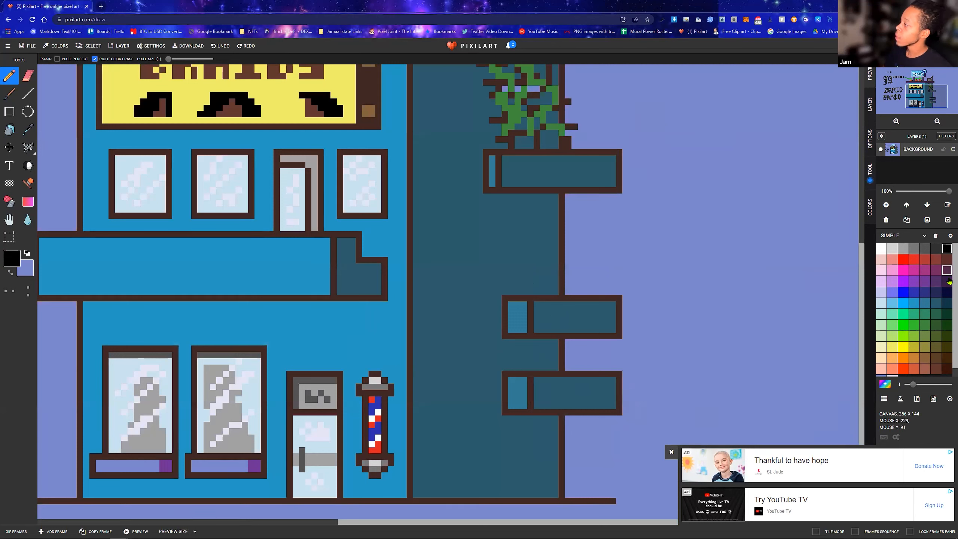
pyautogui.click(948, 303)
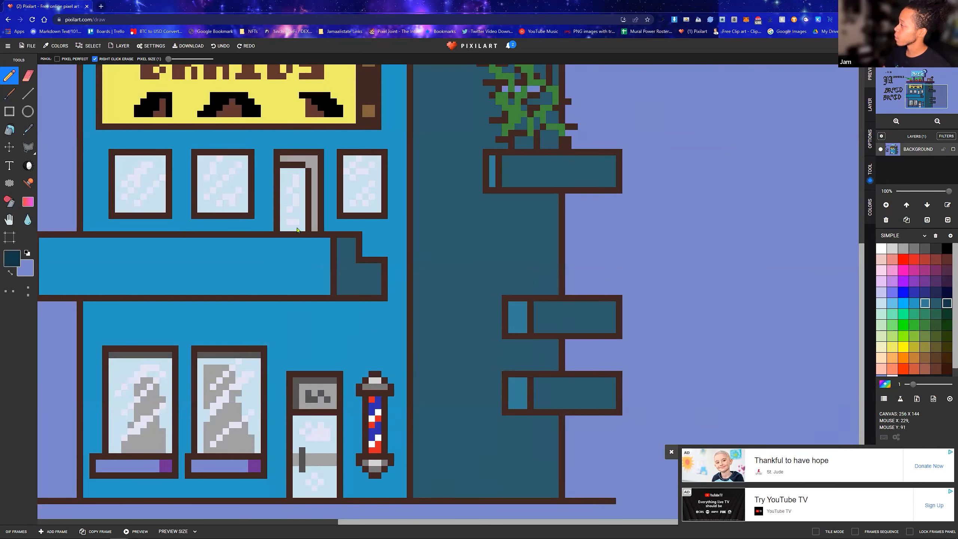
pyautogui.click(28, 94)
pyautogui.click(12, 77)
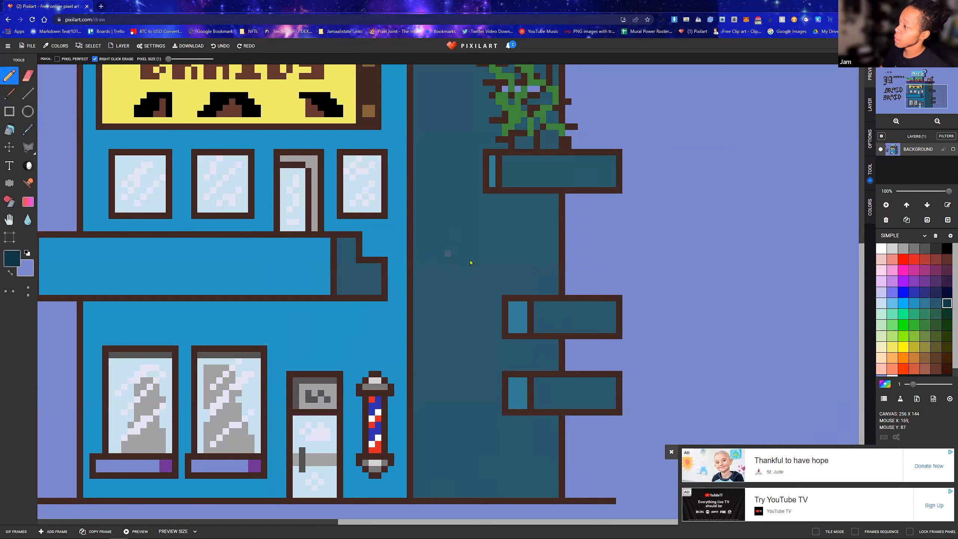
pyautogui.moveTo(509, 253); pyautogui.dragTo(520, 253)
pyautogui.moveTo(497, 234); pyautogui.dragTo(513, 235)
pyautogui.moveTo(446, 216); pyautogui.dragTo(476, 216)
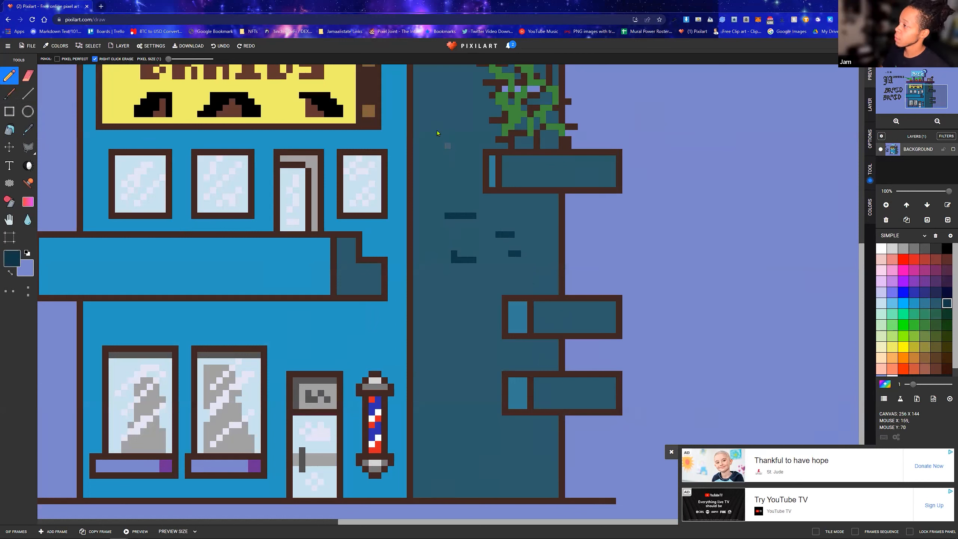
pyautogui.moveTo(448, 108)
pyautogui.mouseDown()
pyautogui.moveTo(442, 114)
pyautogui.moveTo(476, 96)
pyautogui.mouseUp()
pyautogui.moveTo(447, 140); pyautogui.dragTo(468, 140)
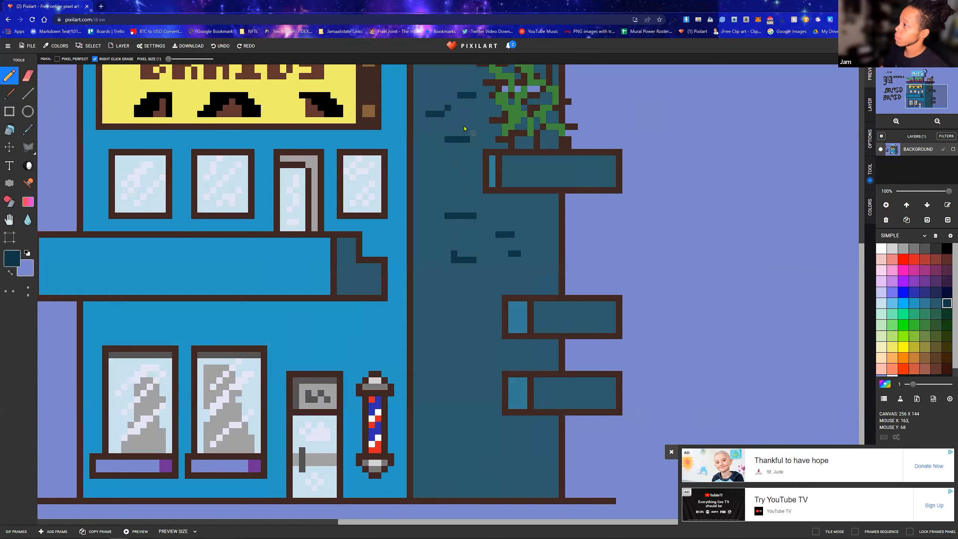
# Add more short dark teal brick marks down the lower part of the side wall to the ground
pyautogui.moveTo(498, 279); pyautogui.dragTo(514, 279)
pyautogui.moveTo(440, 349); pyautogui.dragTo(476, 361)
pyautogui.moveTo(460, 393); pyautogui.dragTo(469, 393)
pyautogui.moveTo(446, 463)
pyautogui.mouseDown()
pyautogui.moveTo(476, 468)
pyautogui.moveTo(491, 448)
pyautogui.moveTo(519, 450)
pyautogui.moveTo(506, 462)
pyautogui.moveTo(538, 464)
pyautogui.moveTo(522, 483)
pyautogui.mouseUp()
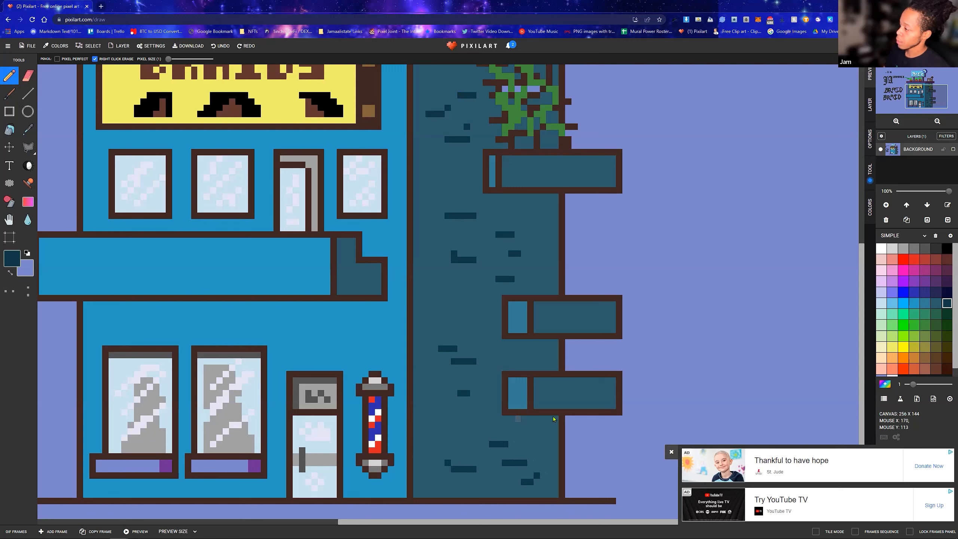
# Draw a dark teal shadow line on the side wall beneath each of the three protruding ledges
pyautogui.moveTo(512, 343); pyautogui.dragTo(557, 344)
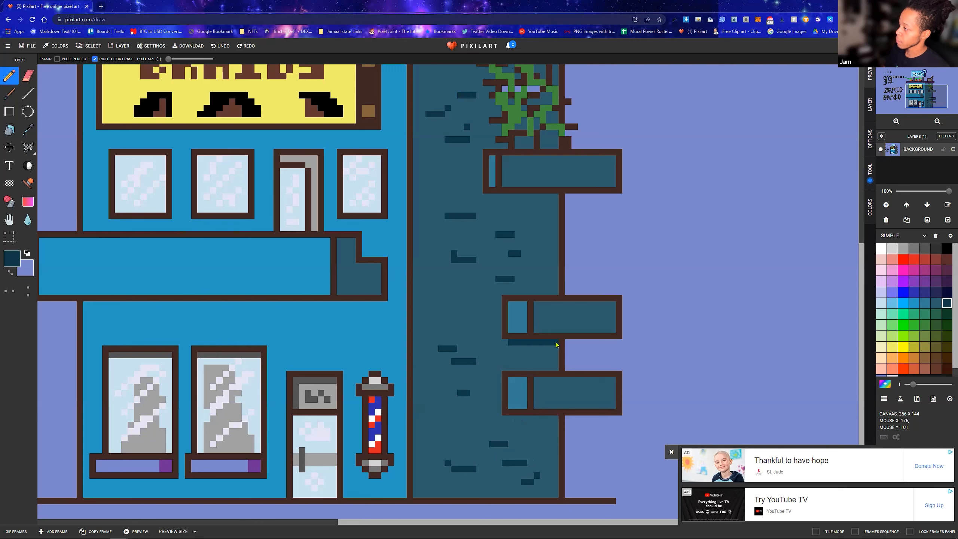
pyautogui.moveTo(512, 418); pyautogui.dragTo(558, 418)
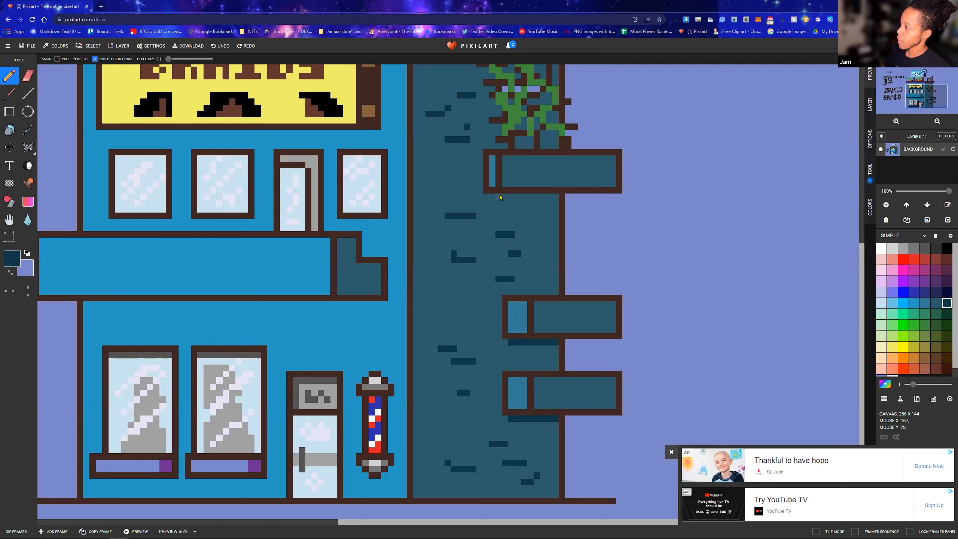
pyautogui.moveTo(494, 197); pyautogui.dragTo(552, 203)
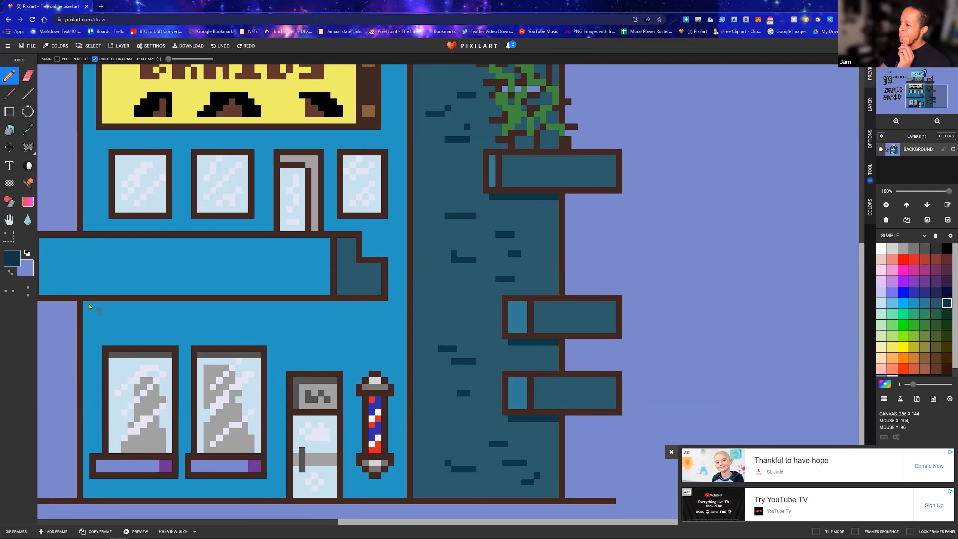
# Add a dark teal shadow strip on the front wall beneath the wide balcony using the Square tool with Fill enabled
pyautogui.moveTo(88, 306); pyautogui.dragTo(174, 309)
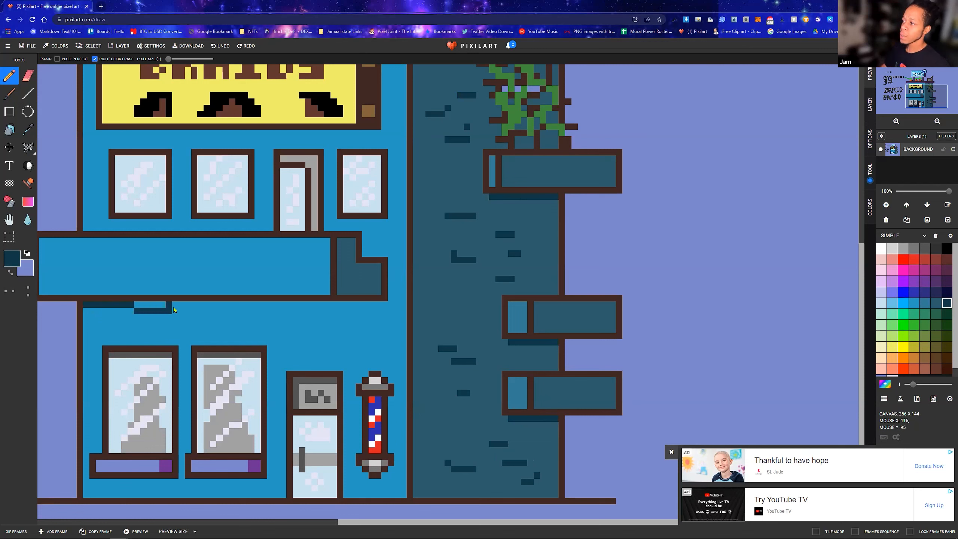
pyautogui.hotkey('ctrl', 'z')
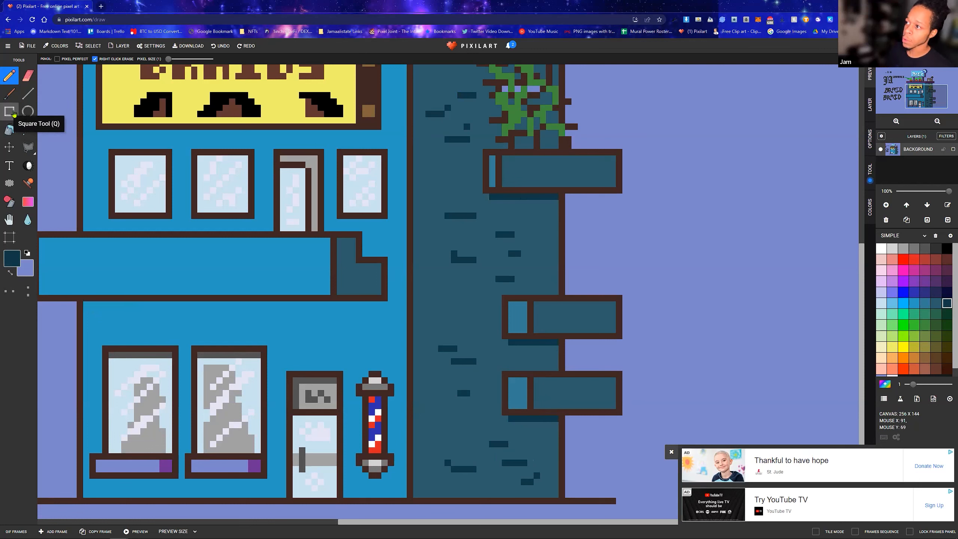
pyautogui.click(9, 111)
pyautogui.click(58, 59)
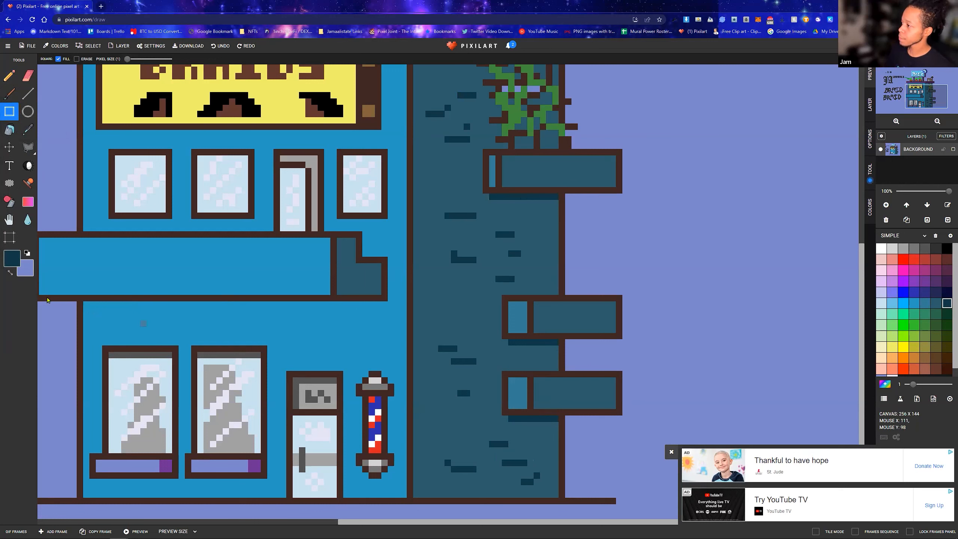
pyautogui.moveTo(84, 307); pyautogui.dragTo(380, 311)
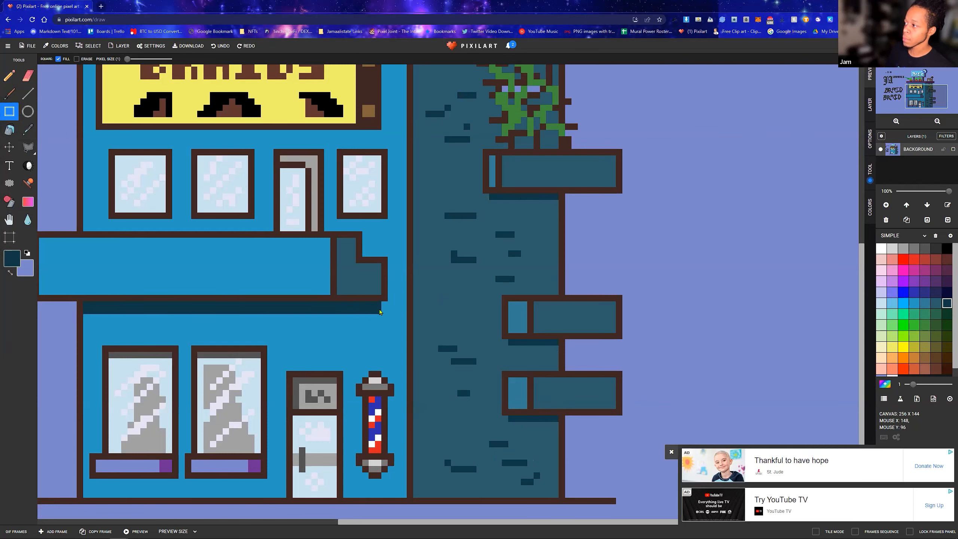
pyautogui.scroll(-3, 394, 304)
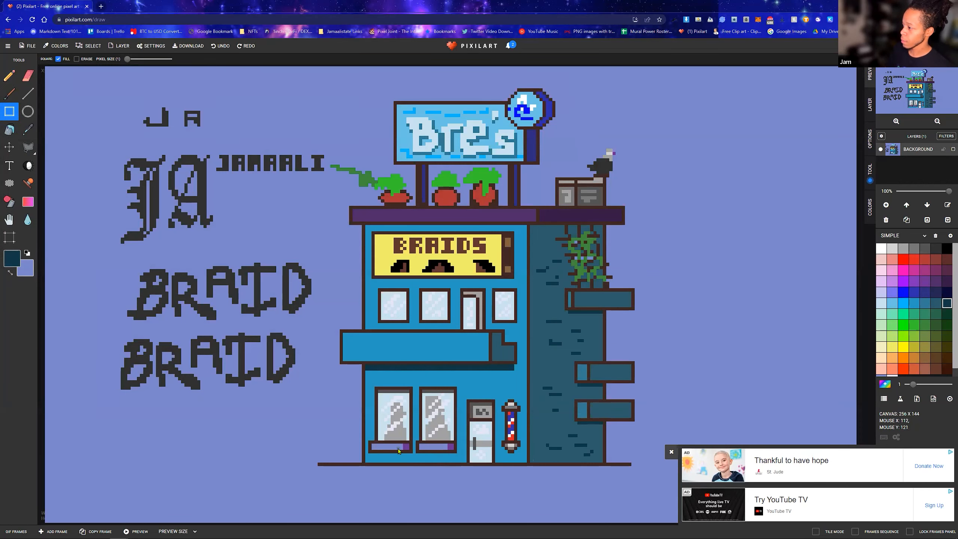
# Draw dark teal shadow strips beneath the sills of the two ground-floor windows
pyautogui.scroll(3, 399, 451)
pyautogui.moveTo(396, 382); pyautogui.dragTo(559, 385)
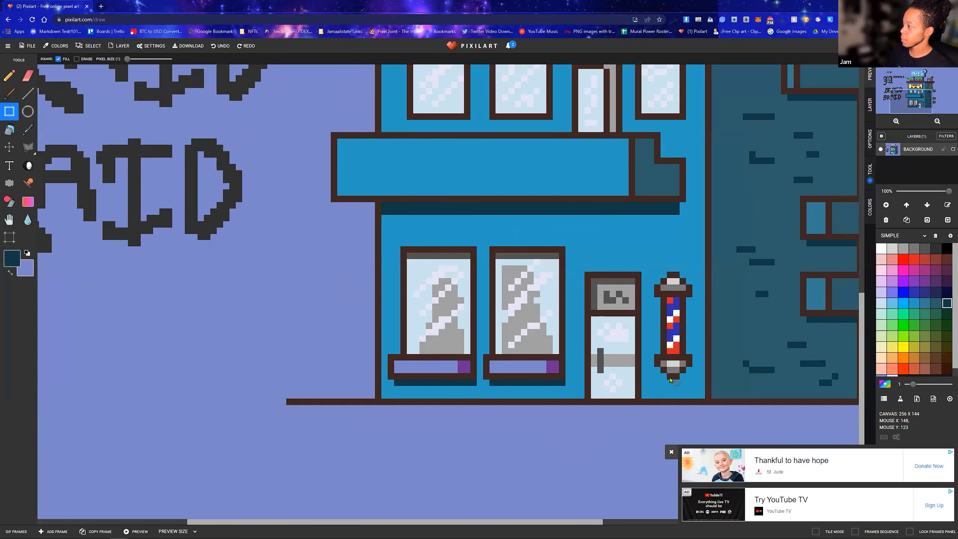
pyautogui.scroll(-2, 588, 329)
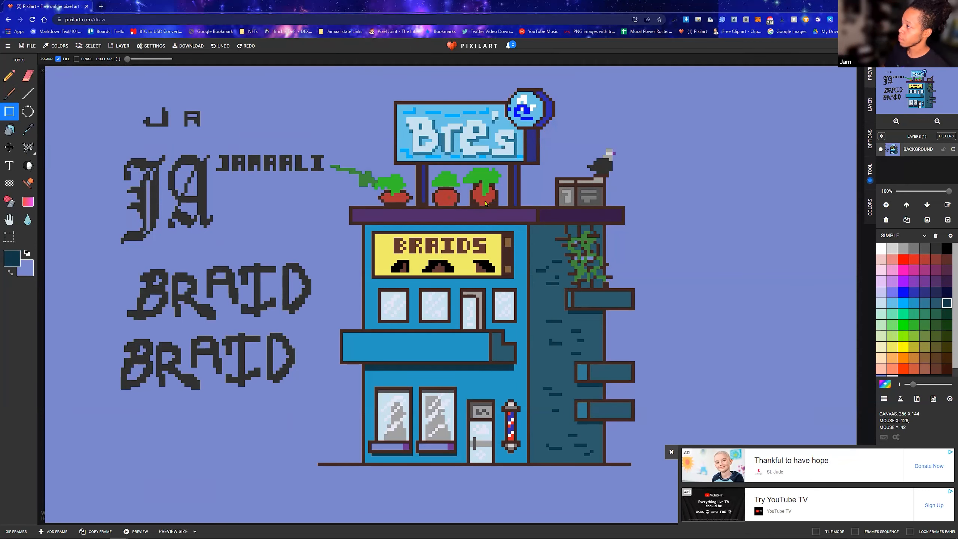
# Shade the foliage of the three potted rooftop plants with dark green Pencil strokes
pyautogui.scroll(1, 447, 186)
pyautogui.click(936, 326)
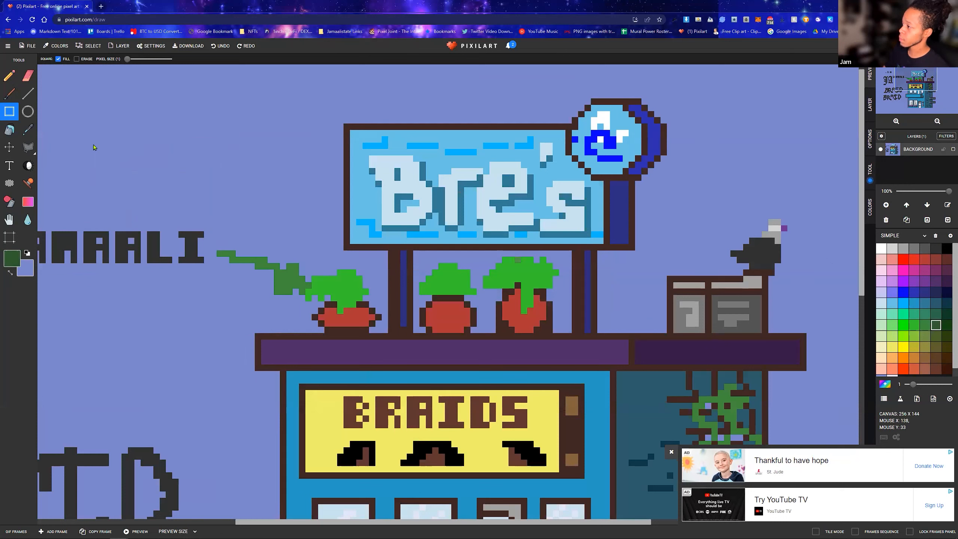
pyautogui.click(10, 76)
pyautogui.moveTo(523, 267)
pyautogui.mouseDown()
pyautogui.moveTo(504, 279)
pyautogui.moveTo(530, 272)
pyautogui.moveTo(524, 266)
pyautogui.moveTo(532, 293)
pyautogui.moveTo(536, 273)
pyautogui.mouseUp()
pyautogui.moveTo(455, 272)
pyautogui.mouseDown()
pyautogui.moveTo(434, 288)
pyautogui.moveTo(468, 287)
pyautogui.moveTo(455, 278)
pyautogui.mouseUp()
pyautogui.click(347, 291)
pyautogui.moveTo(351, 301)
pyautogui.mouseDown()
pyautogui.moveTo(341, 304)
pyautogui.moveTo(353, 289)
pyautogui.moveTo(337, 288)
pyautogui.mouseUp()
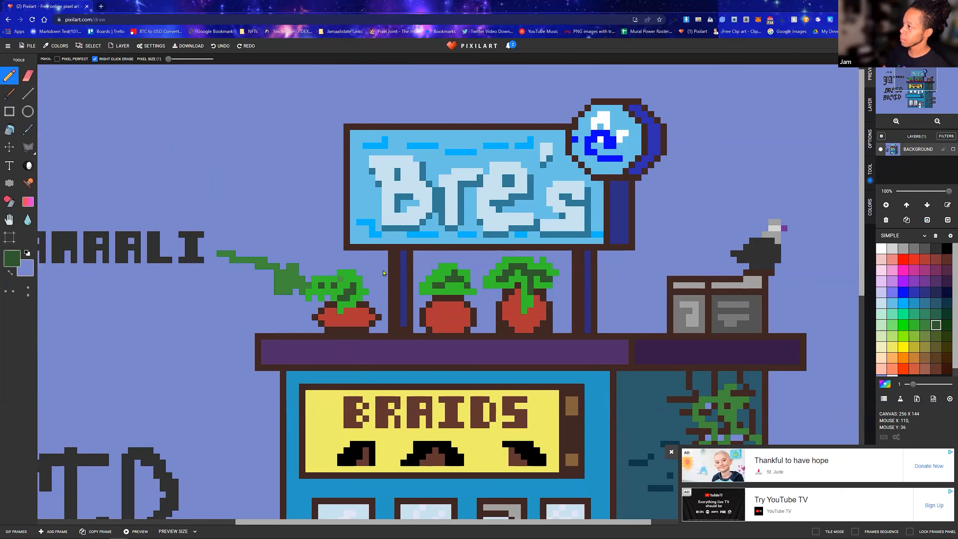
# Add white Pencil highlights along the upper edges of the Bre's letters and apostrophe, and inside the round emblem
pyautogui.click(881, 248)
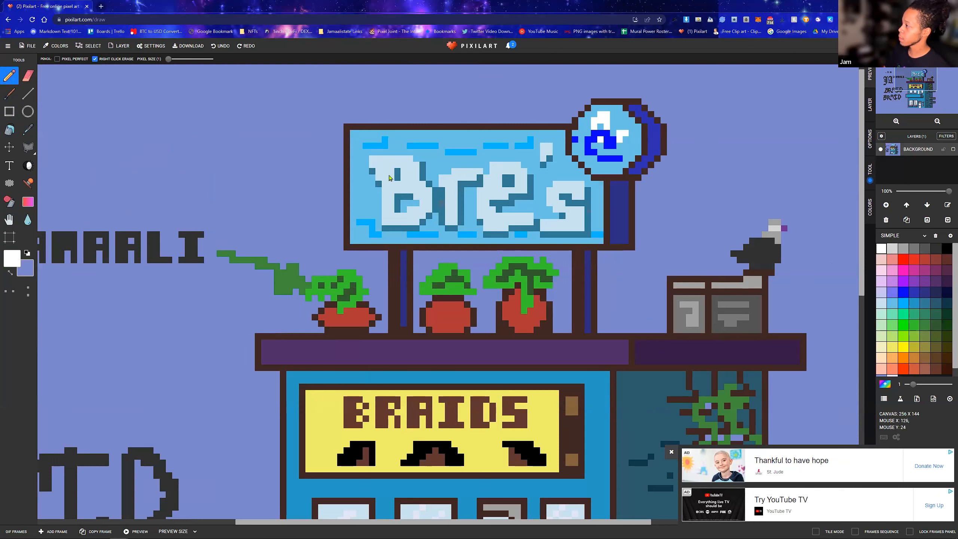
pyautogui.moveTo(372, 163)
pyautogui.mouseDown()
pyautogui.moveTo(408, 160)
pyautogui.moveTo(384, 158)
pyautogui.moveTo(417, 167)
pyautogui.moveTo(408, 171)
pyautogui.moveTo(421, 183)
pyautogui.moveTo(526, 185)
pyautogui.mouseUp()
pyautogui.click(518, 172)
pyautogui.click(512, 171)
pyautogui.click(550, 146)
pyautogui.click(549, 151)
pyautogui.click(544, 145)
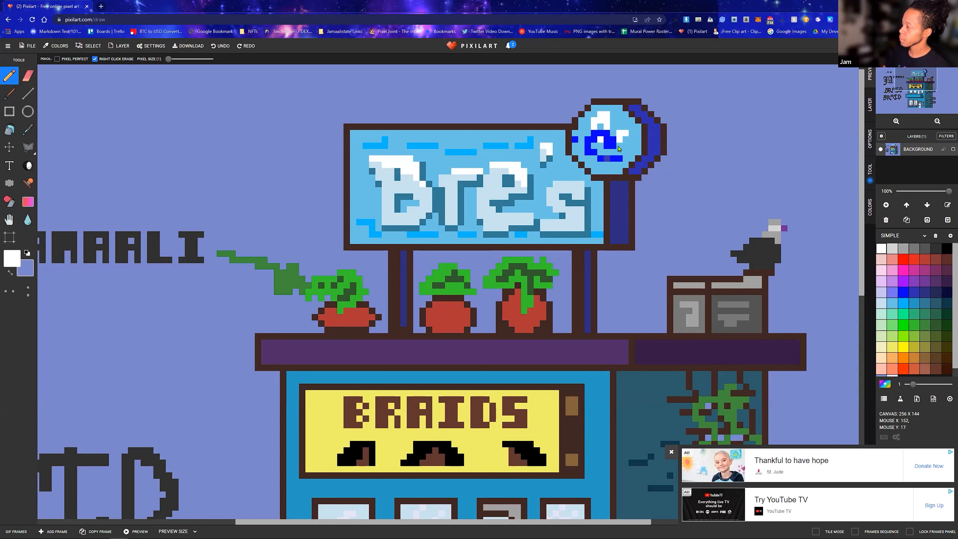
pyautogui.click(608, 147)
pyautogui.moveTo(581, 184); pyautogui.dragTo(556, 184)
# Pencil short light blue highlight dashes across the front of the wide blue balcony
pyautogui.scroll(-3, 439, 201)
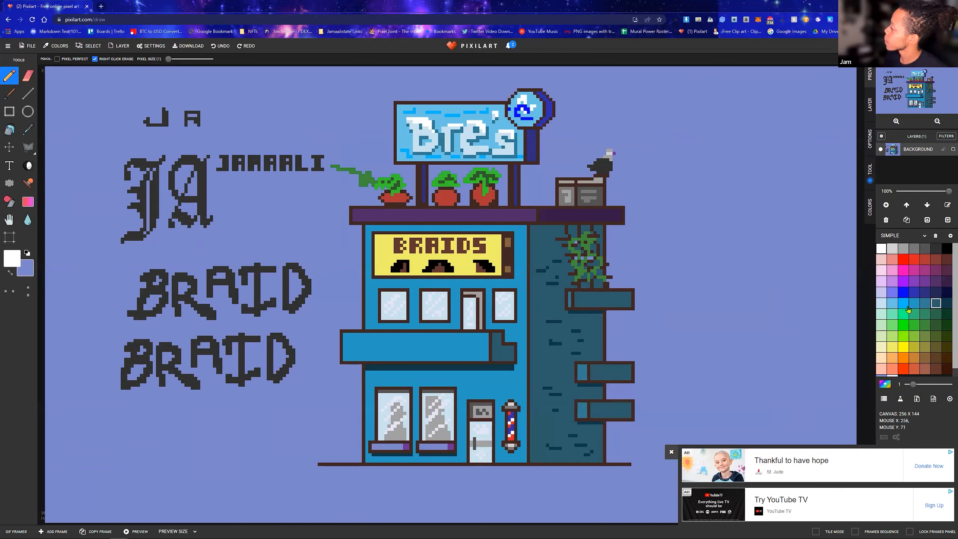
pyautogui.click(892, 303)
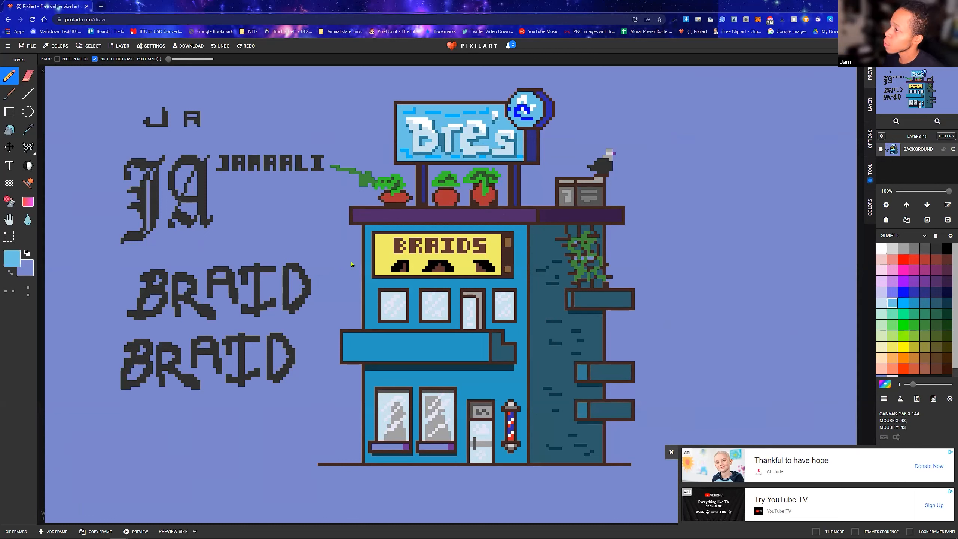
pyautogui.moveTo(402, 345); pyautogui.dragTo(406, 344)
pyautogui.moveTo(418, 344)
pyautogui.mouseDown()
pyautogui.moveTo(440, 345)
pyautogui.moveTo(423, 351)
pyautogui.moveTo(438, 352)
pyautogui.moveTo(393, 353)
pyautogui.moveTo(457, 347)
pyautogui.mouseUp()
pyautogui.moveTo(366, 341); pyautogui.dragTo(356, 342)
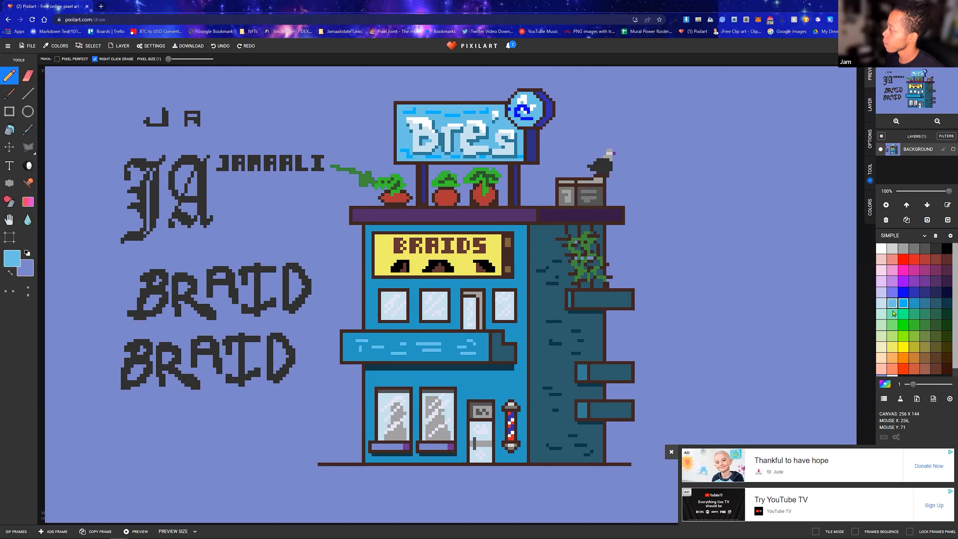
# Pencil light blue highlight dashes across the ground-floor wall, above the windows and door and around the barber pole
pyautogui.moveTo(468, 378); pyautogui.dragTo(500, 388)
pyautogui.click(513, 382)
pyautogui.moveTo(429, 378); pyautogui.dragTo(384, 377)
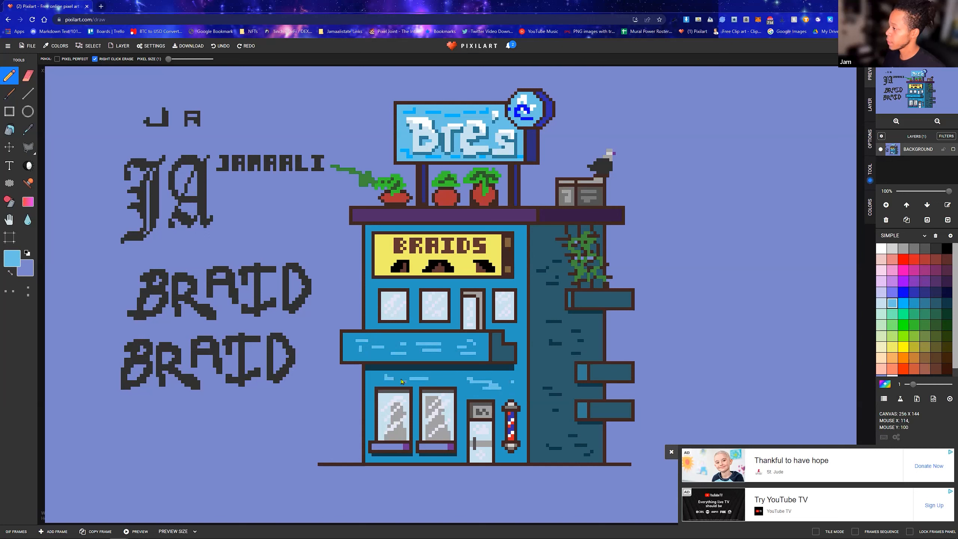
pyautogui.click(375, 462)
pyautogui.moveTo(523, 434); pyautogui.dragTo(523, 430)
pyautogui.moveTo(519, 392); pyautogui.dragTo(516, 391)
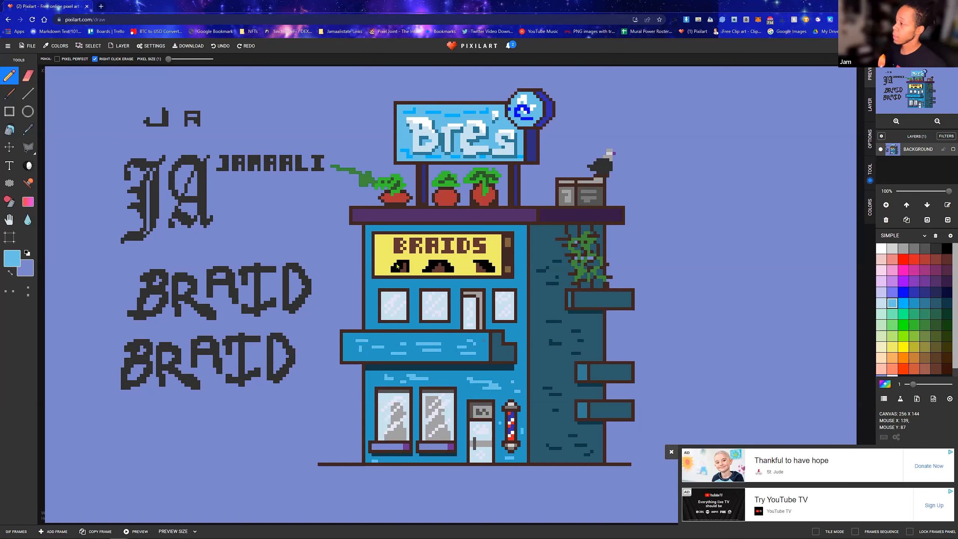
# Add light blue Pencil dashes to the upper-floor wall, between and beside the windows and along the edge by the BRAIDS sign
pyautogui.moveTo(370, 297); pyautogui.dragTo(373, 300)
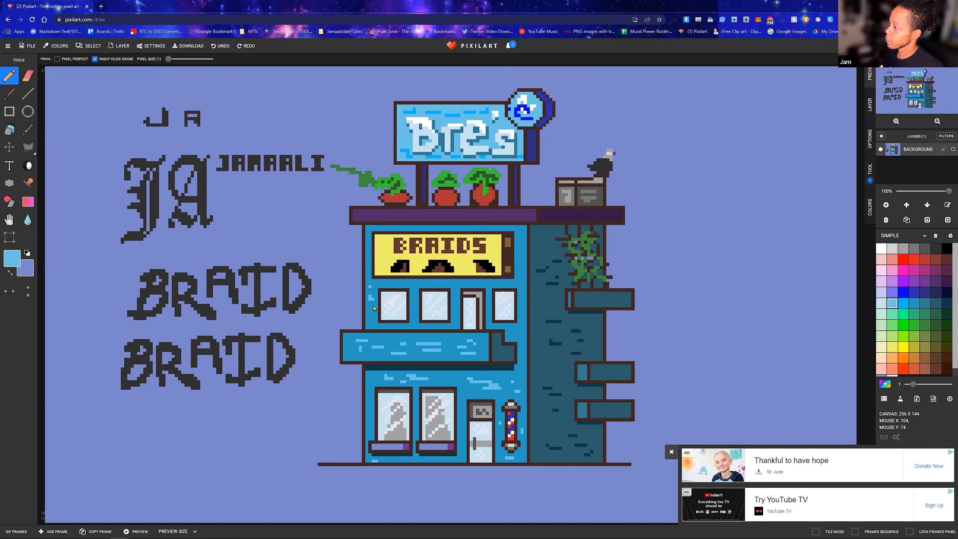
pyautogui.click(413, 306)
pyautogui.click(414, 316)
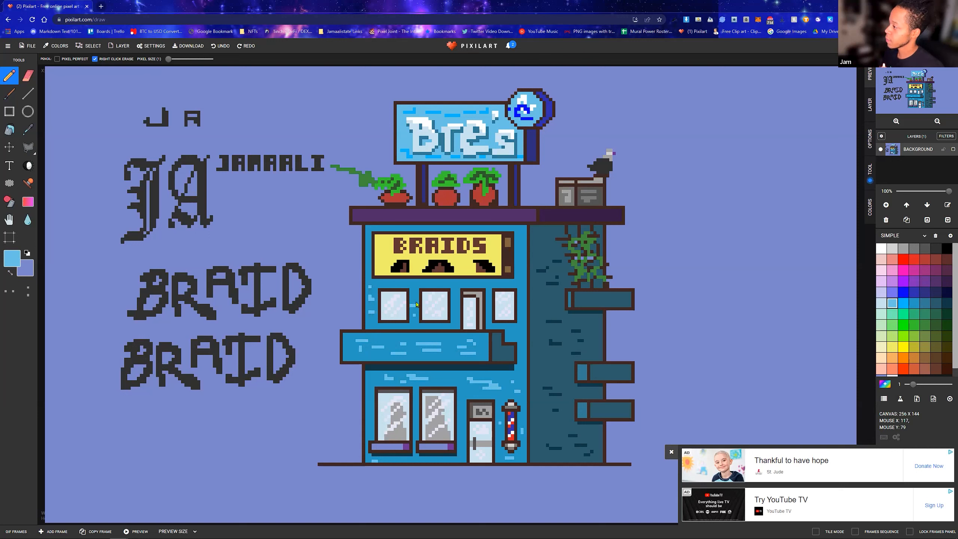
pyautogui.moveTo(520, 243); pyautogui.dragTo(520, 258)
pyautogui.click(521, 276)
pyautogui.click(522, 312)
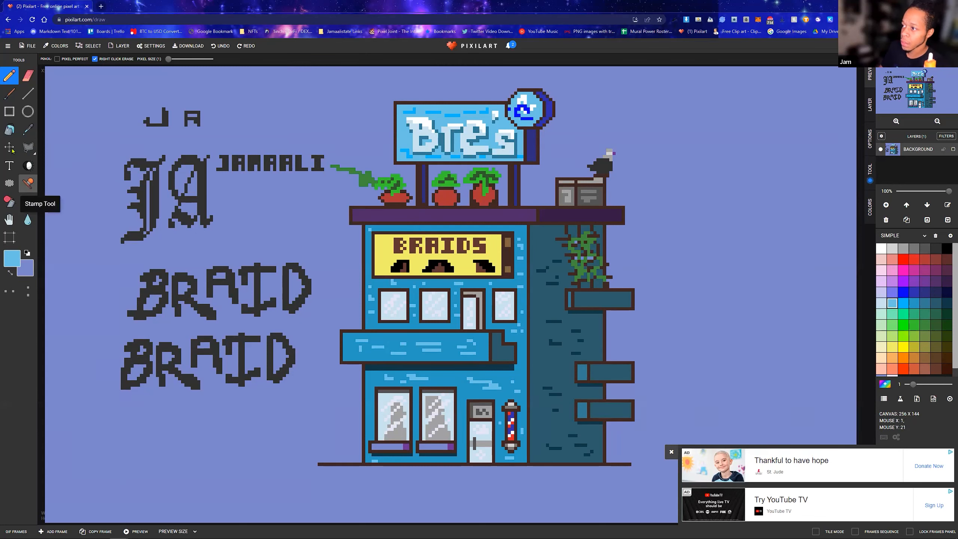
# Cover all the practice lettering and the stray green stroke beside the building with filled rectangles in the background blue
pyautogui.click(9, 112)
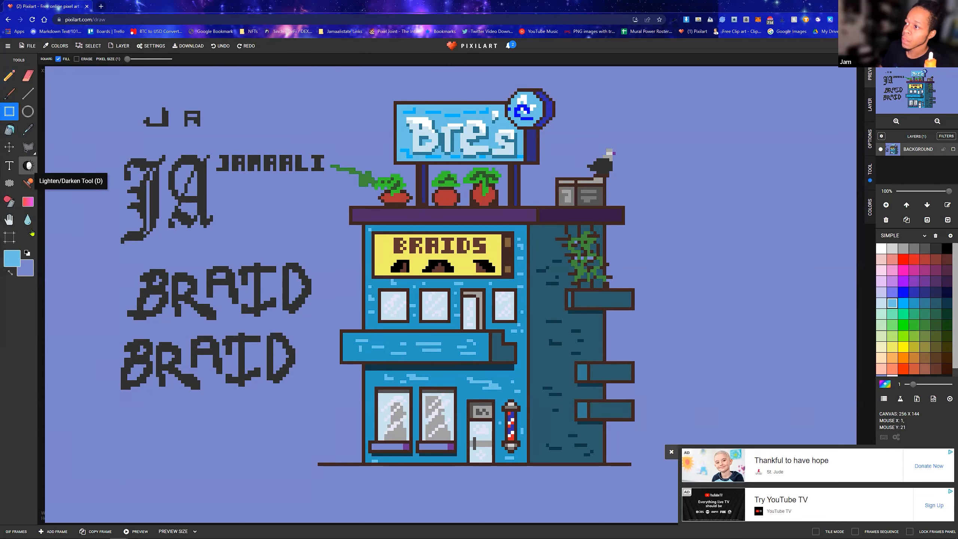
pyautogui.click(10, 272)
pyautogui.moveTo(280, 369); pyautogui.dragTo(330, 426)
pyautogui.moveTo(328, 161)
pyautogui.mouseDown()
pyautogui.moveTo(371, 191)
pyautogui.moveTo(376, 184)
pyautogui.mouseUp()
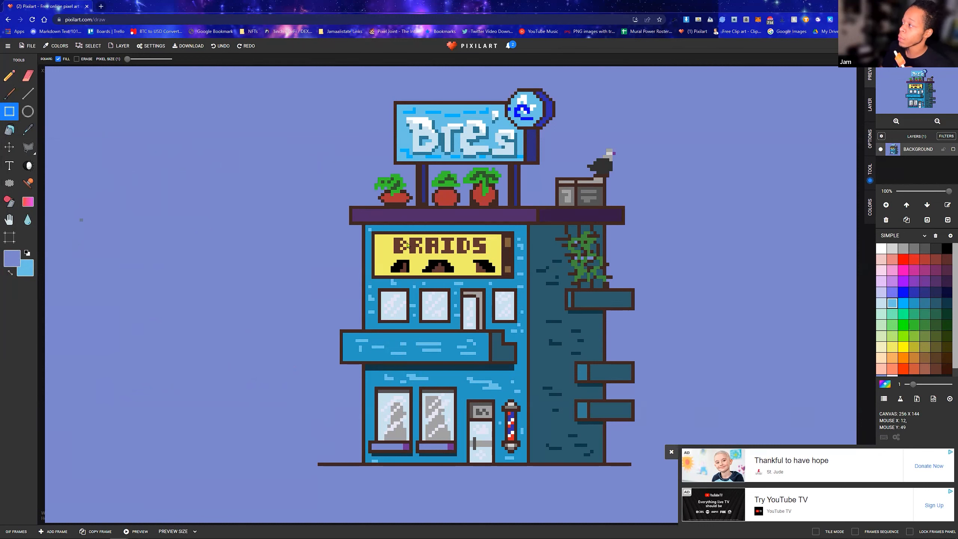
# Add the artist's short name as a dark grey text signature in the empty background beside the ground floor
pyautogui.click(925, 248)
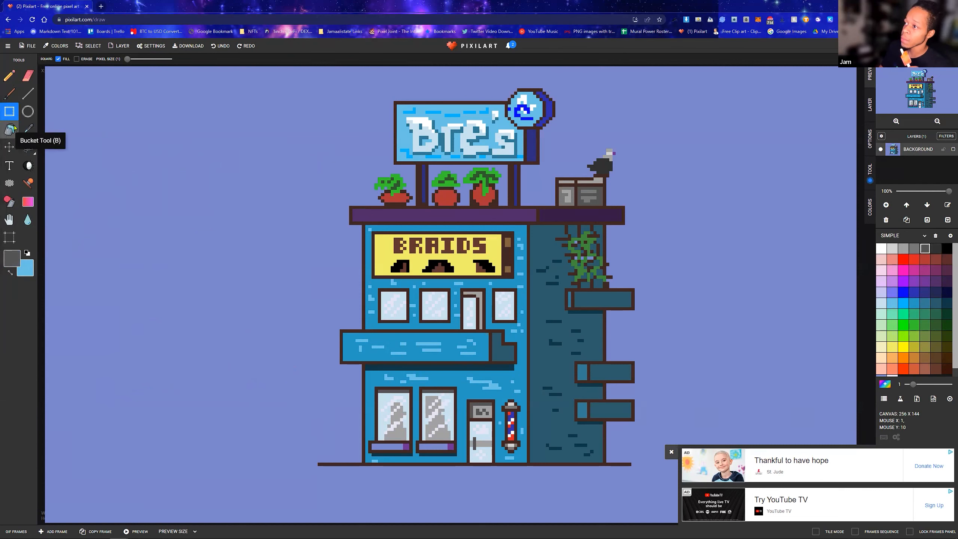
pyautogui.click(15, 169)
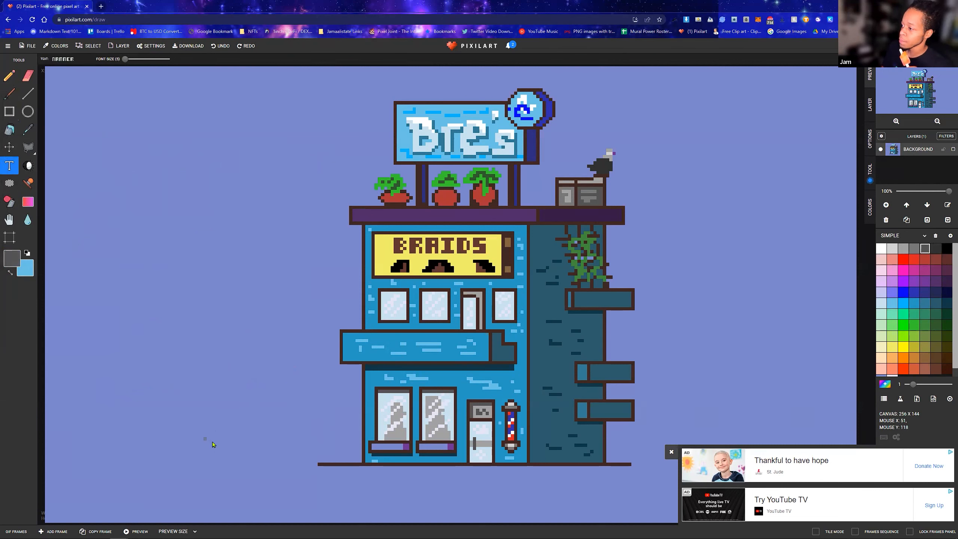
pyautogui.click(249, 404)
pyautogui.write('JAM')
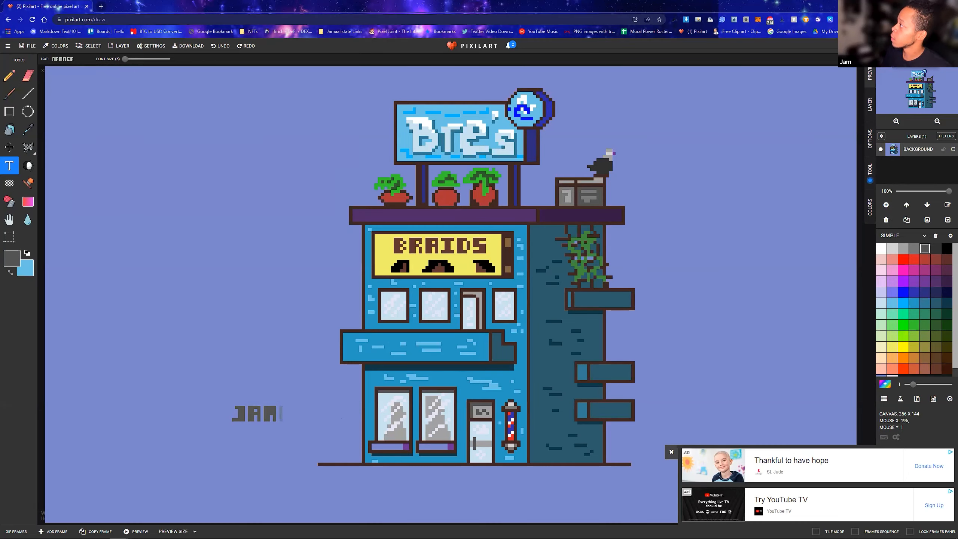
# Download the drawing as a PNG using the Twitter size preset at 4x scale, 1024 by 576, and close the download dialog
pyautogui.hotkey('ctrl', 's')
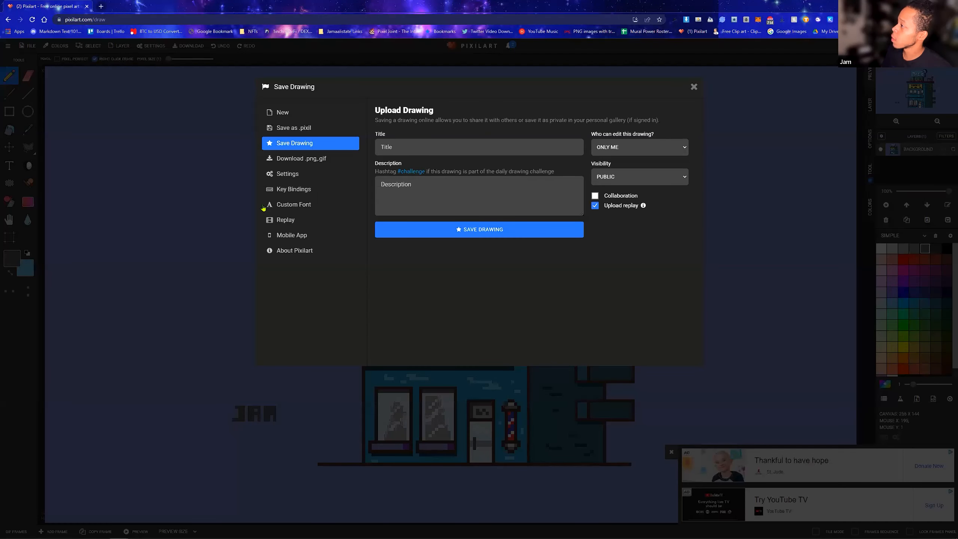
pyautogui.click(309, 161)
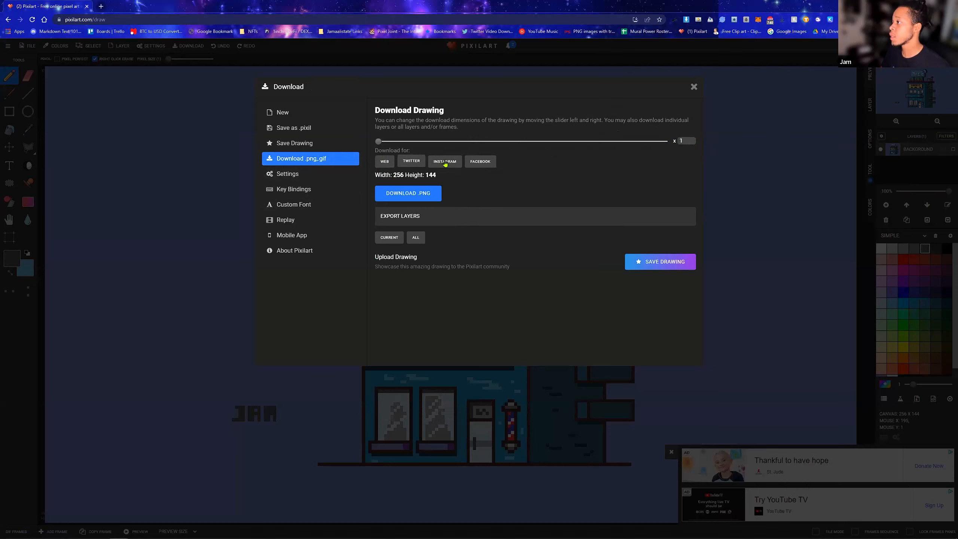
pyautogui.click(416, 166)
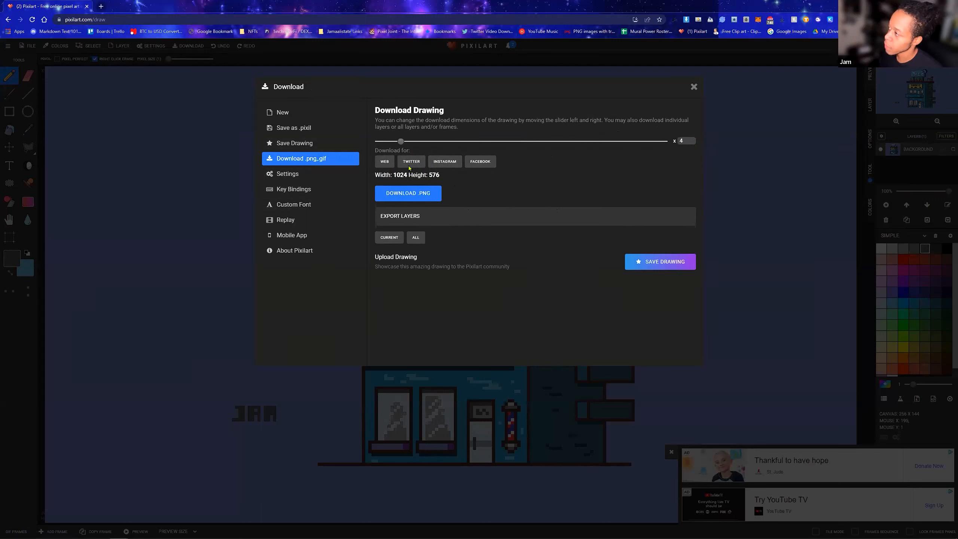
pyautogui.click(428, 195)
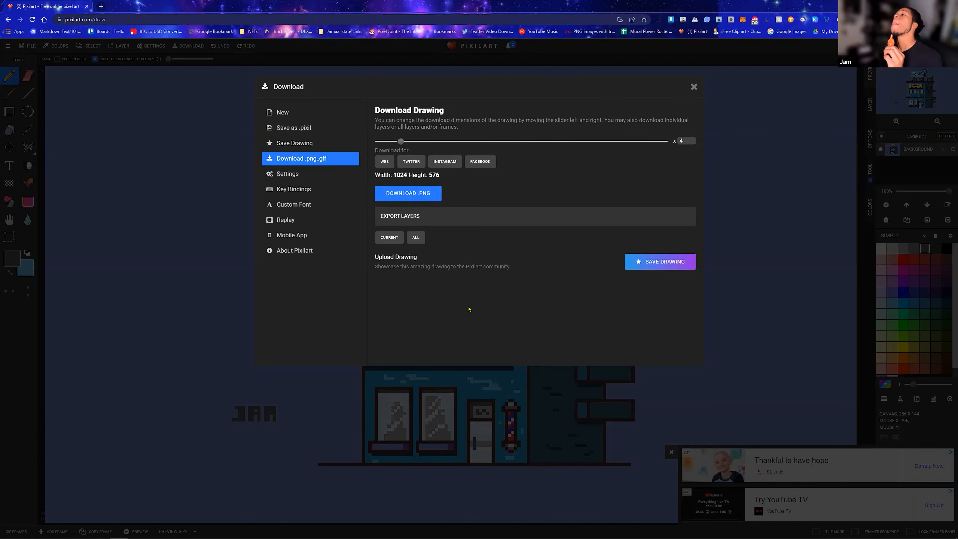
pyautogui.press('Escape')
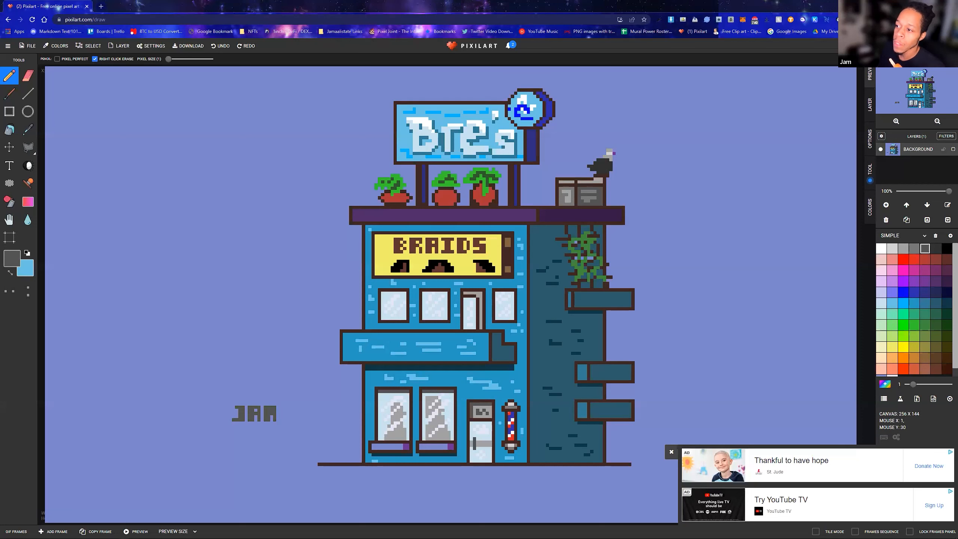
# Dismiss the ad overlay and view the exported pixil-frame-0.png in the image viewer
pyautogui.click(672, 452)
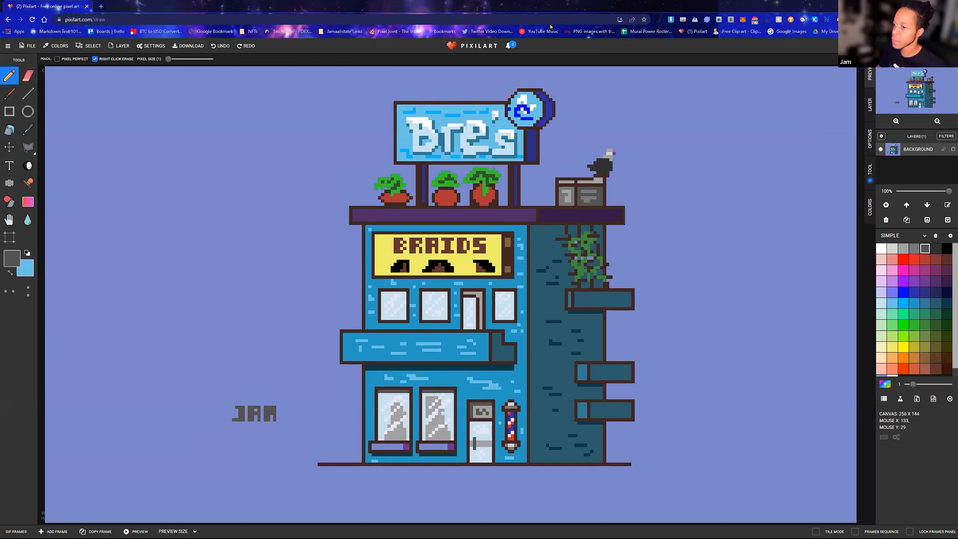
pyautogui.click(635, 367)
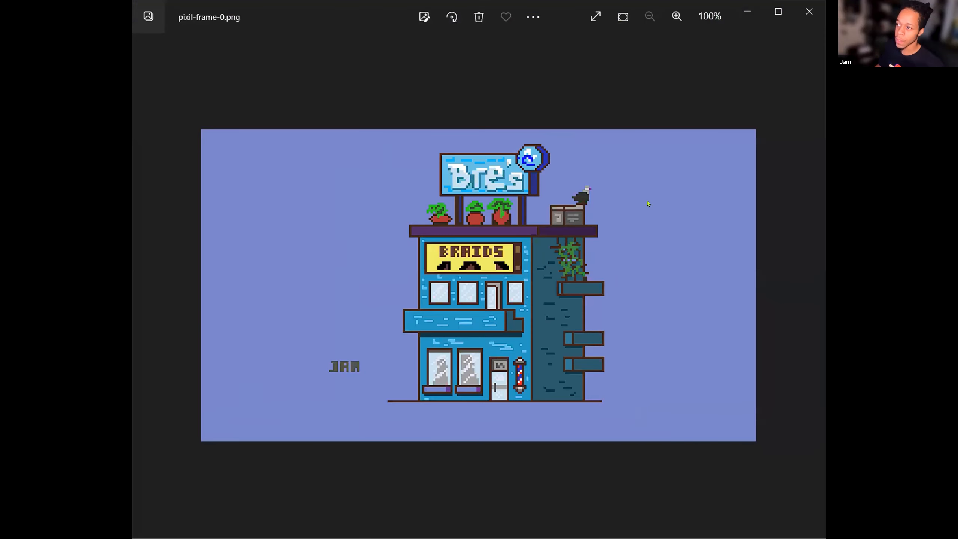